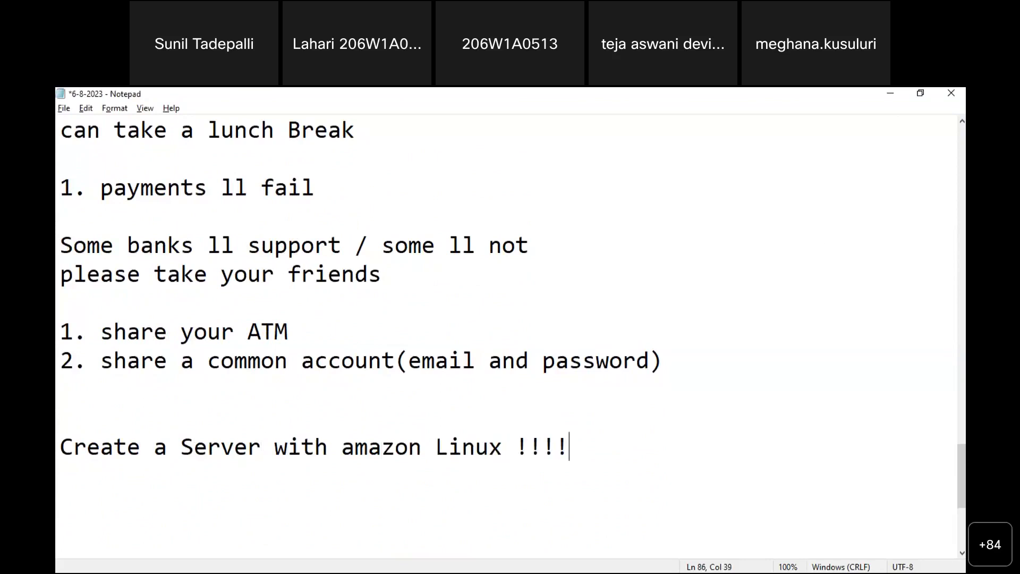
Add the line "Create a server with Windows Operating System!!!" directly below the amazon Linux line
{"action": "key", "text": "Return"}
{"action": "type", "text": "Create a server wi"}
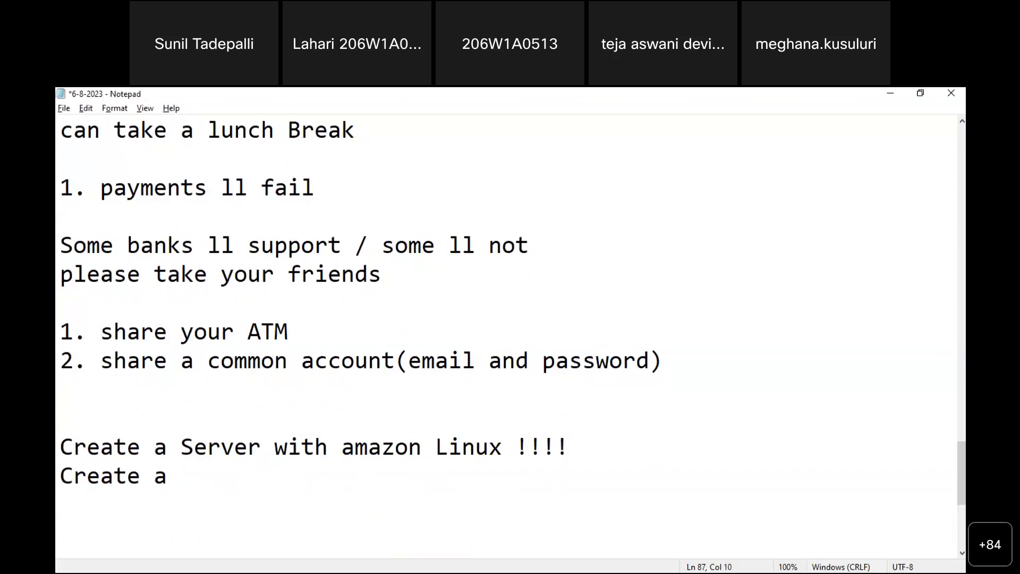
{"action": "type", "text": "th "}
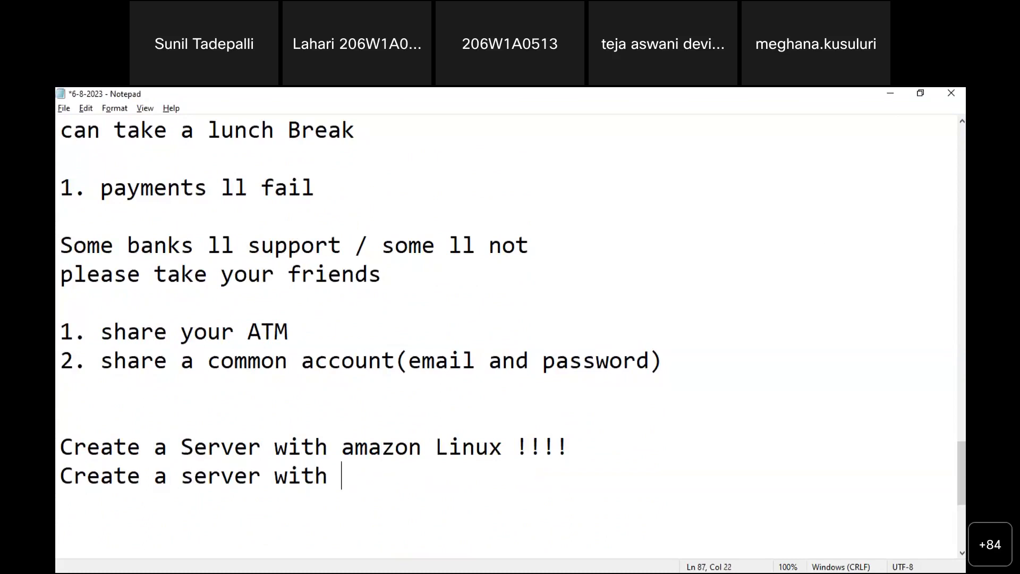
{"action": "type", "text": "Windows Operari"}
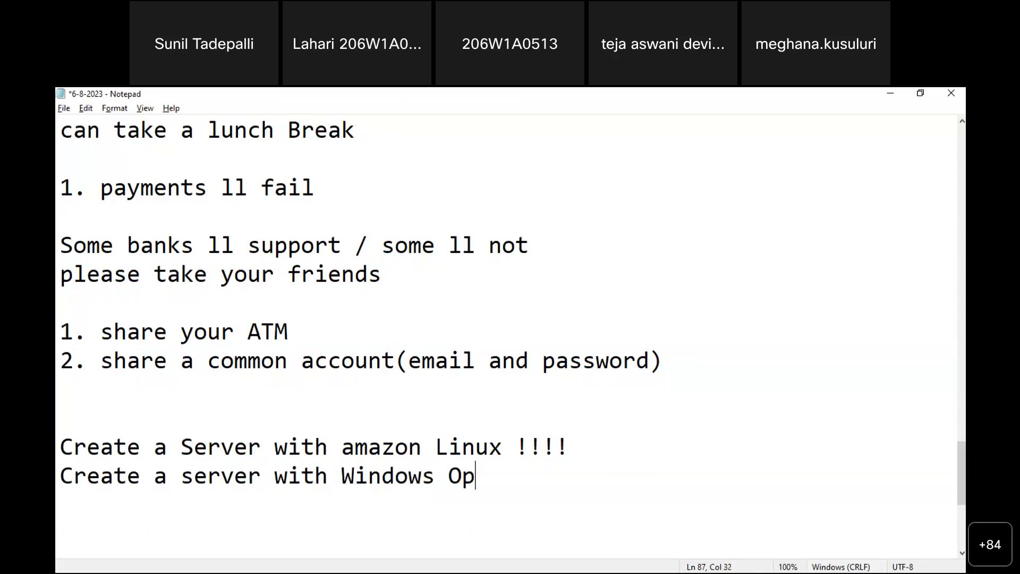
{"action": "key", "text": "BackSpace"}
{"action": "key", "text": "BackSpace"}
{"action": "type", "text": "ti"}
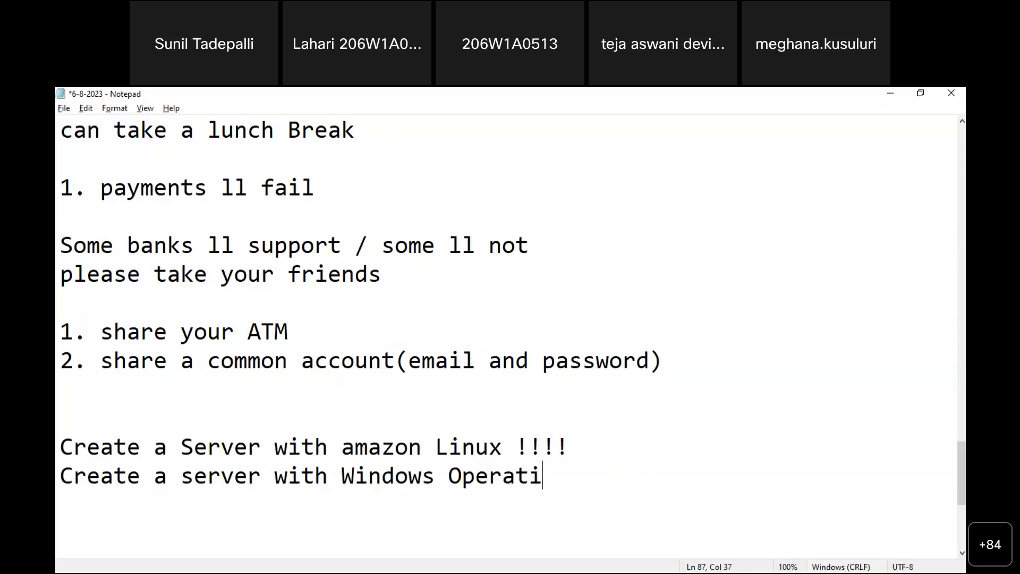
{"action": "type", "text": "ng Sys"}
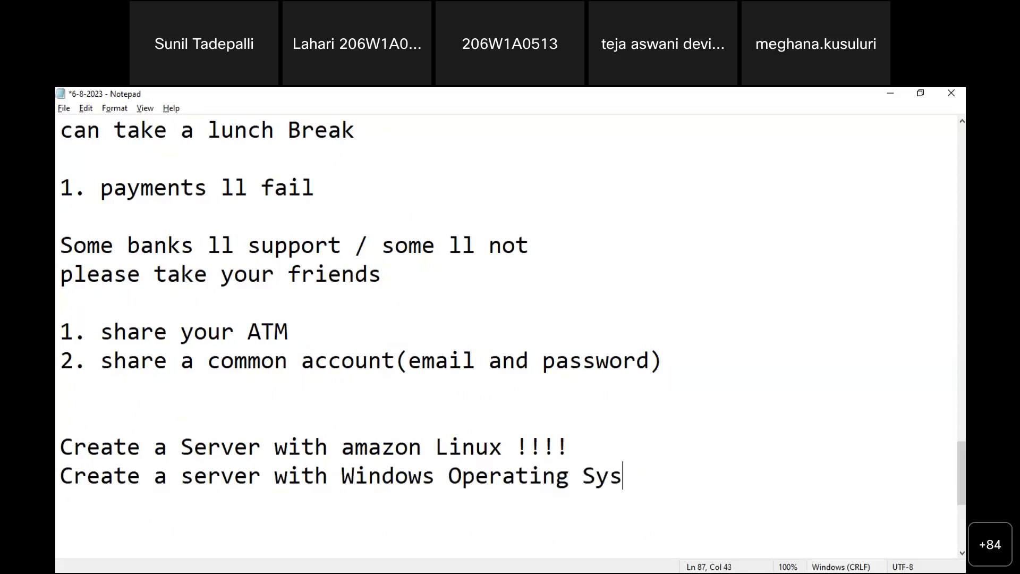
{"action": "type", "text": "tem!!!"}
Add the line "windows Server !!!!!" after a blank line, followed by another blank line
{"action": "key", "text": "Return"}
{"action": "key", "text": "Return"}
{"action": "type", "text": "Windows Server"}
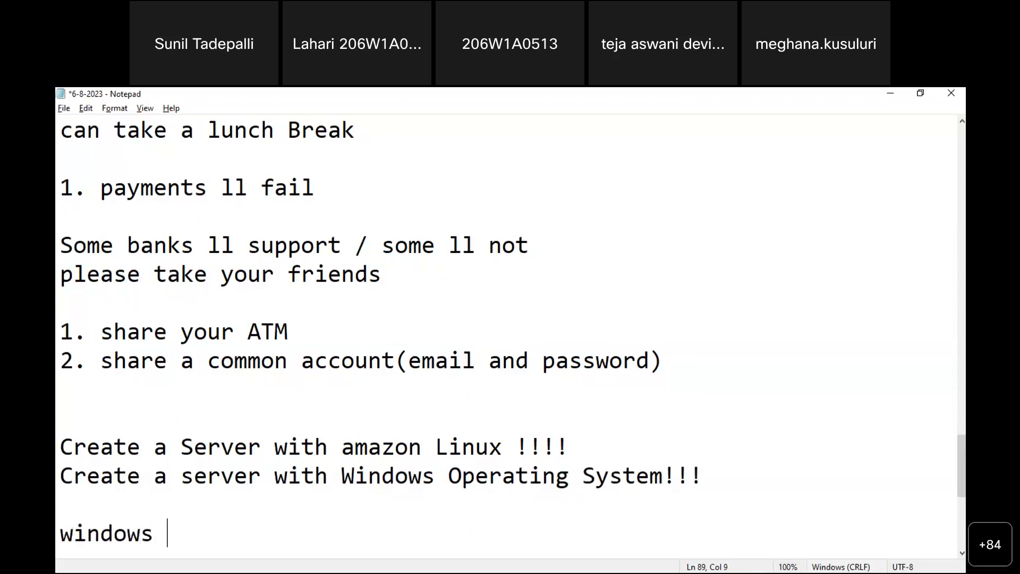
{"action": "type", "text": " !!!!!"}
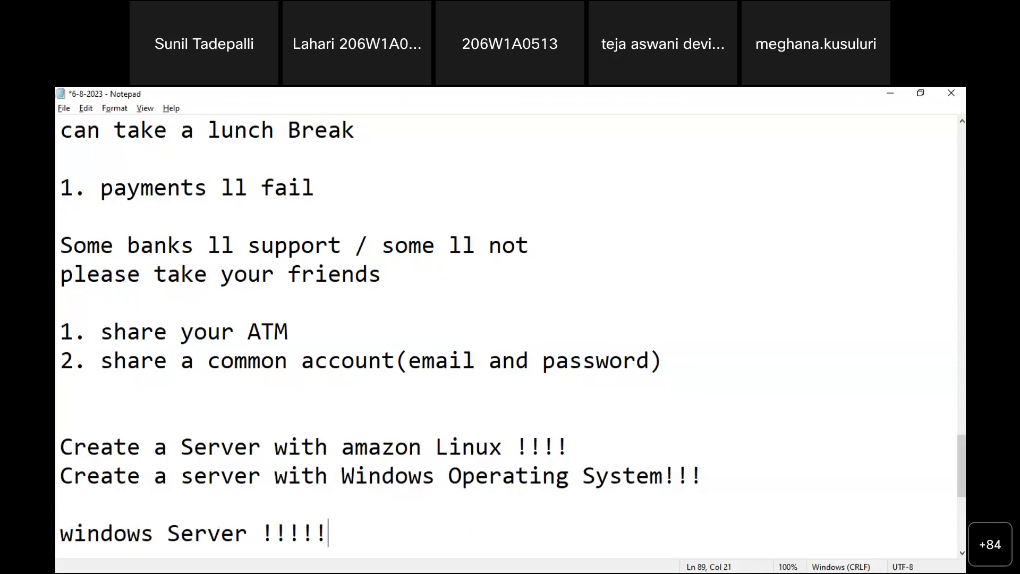
{"action": "key", "text": "Return"}
{"action": "key", "text": "Return"}
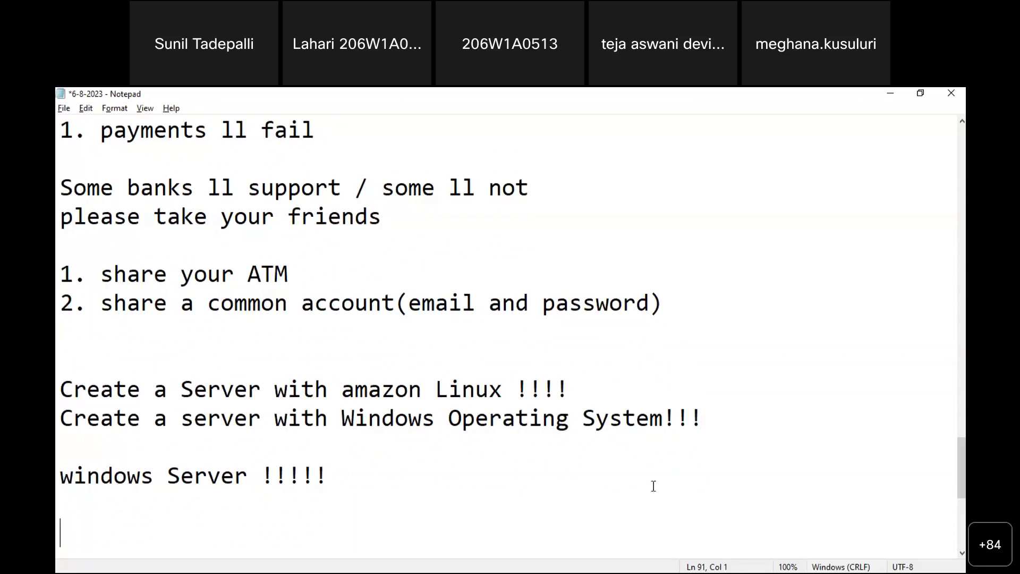
Highlight the words "amazon Linux" in the first server line
{"action": "left_click", "coordinate": [437, 393]}
{"action": "left_click_drag", "start_coordinate": [474, 393], "coordinate": [494, 393]}
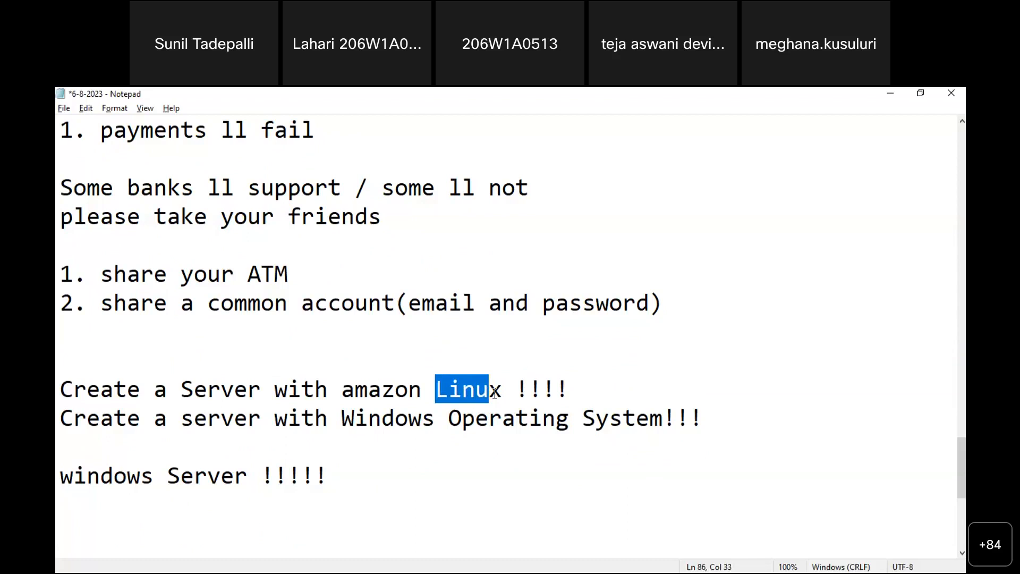
{"action": "key", "text": "Left"}
{"action": "key", "text": "Left"}
{"action": "key", "text": "Left"}
{"action": "key", "text": "Left"}
{"action": "key", "text": "Left"}
{"action": "key", "text": "Left"}
{"action": "key", "text": "Left"}
{"action": "key", "text": "Left"}
{"action": "key", "text": "shift+Right"}
{"action": "key", "text": "shift+Right"}
{"action": "key", "text": "shift+Right"}
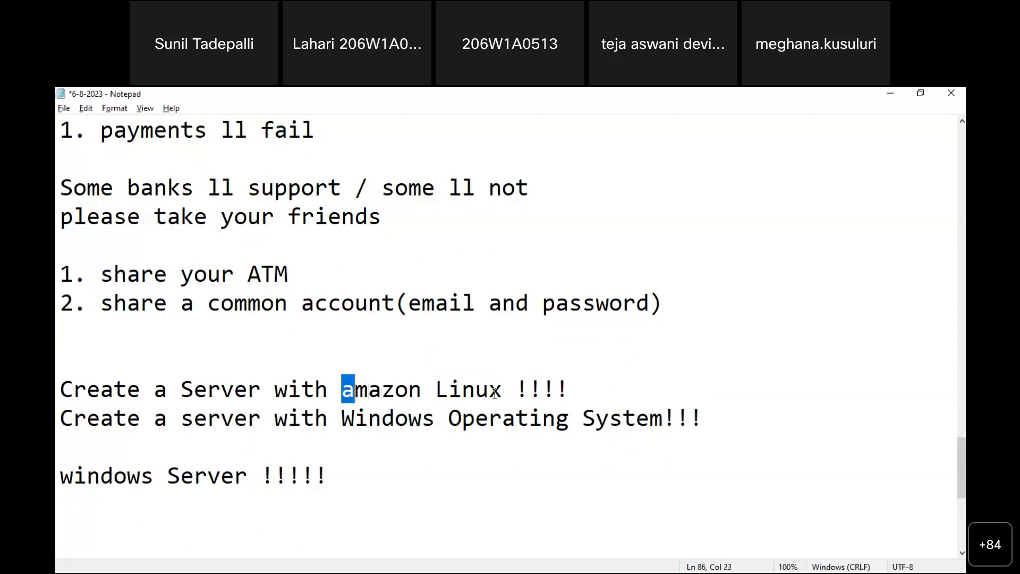
{"action": "key", "text": "ctrl+shift+Right"}
{"action": "key", "text": "ctrl+shift+Right"}
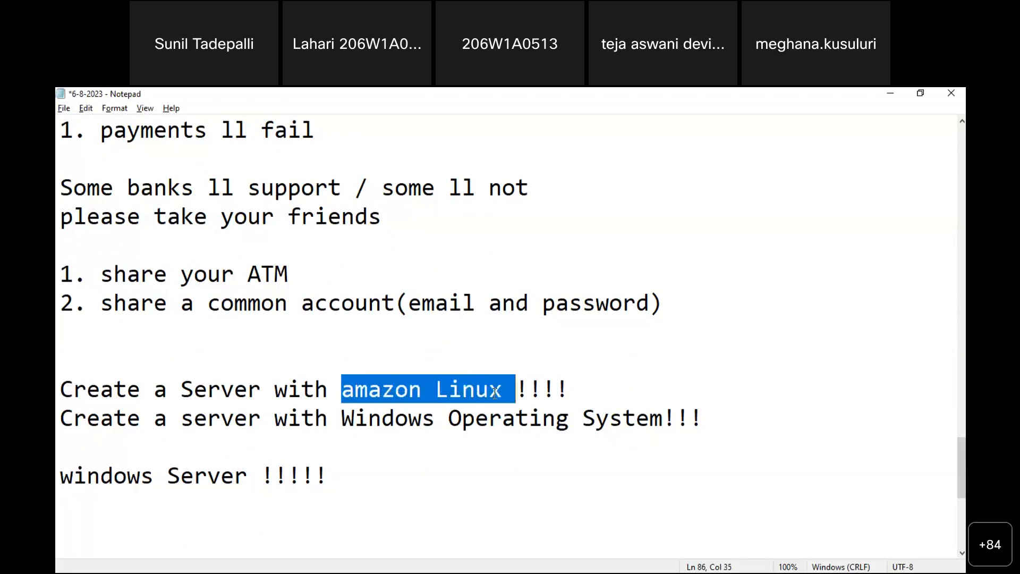
Highlight the words "windows Server" on the line below the two server tasks
{"action": "key", "text": "Down"}
{"action": "key", "text": "Left"}
{"action": "key", "text": "Left"}
{"action": "key", "text": "Left"}
{"action": "key", "text": "Left"}
{"action": "key", "text": "Left"}
{"action": "key", "text": "Left"}
{"action": "key", "text": "Left"}
{"action": "key", "text": "Left"}
{"action": "key", "text": "Left"}
{"action": "key", "text": "Left"}
{"action": "key", "text": "Left"}
{"action": "key", "text": "Left"}
{"action": "key", "text": "Left"}
{"action": "key", "text": "Left"}
{"action": "key", "text": "Down"}
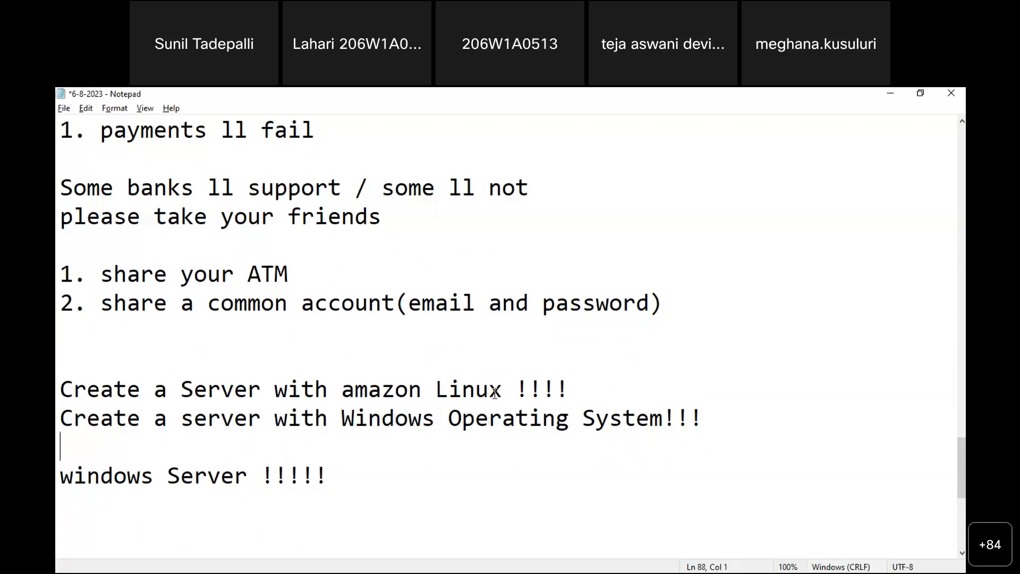
{"action": "key", "text": "Down"}
{"action": "key", "text": "shift+Right"}
{"action": "key", "text": "shift+Right"}
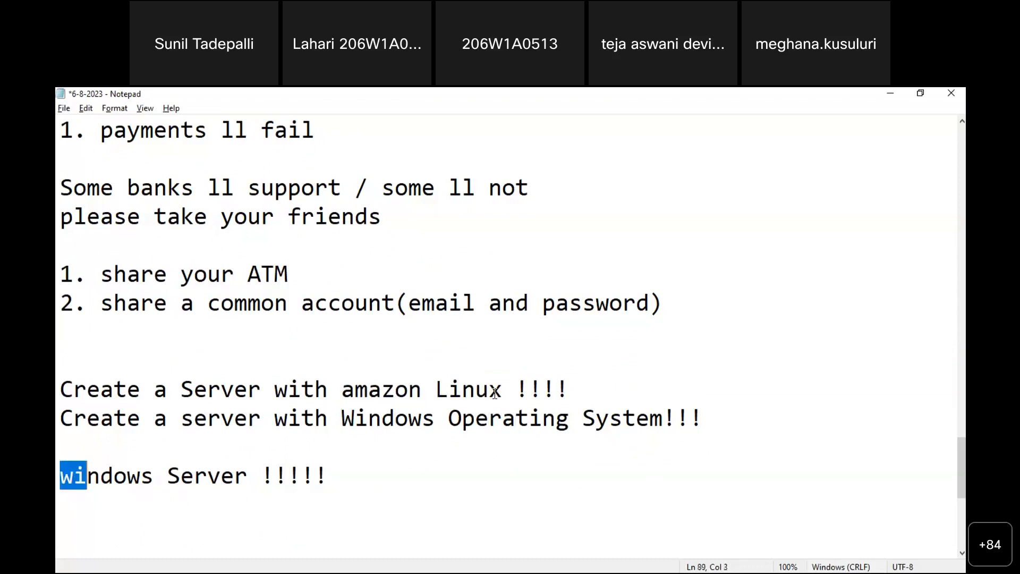
{"action": "key", "text": "shift+Right"}
{"action": "key", "text": "shift+Right"}
{"action": "key", "text": "shift+Right"}
{"action": "key", "text": "shift+Right"}
{"action": "key", "text": "shift+Right"}
{"action": "key", "text": "shift+Right"}
{"action": "key", "text": "shift+Right"}
{"action": "key", "text": "shift+Right"}
{"action": "key", "text": "shift+Right"}
{"action": "key", "text": "shift+Right"}
{"action": "key", "text": "shift+Right"}
{"action": "key", "text": "shift+Right"}
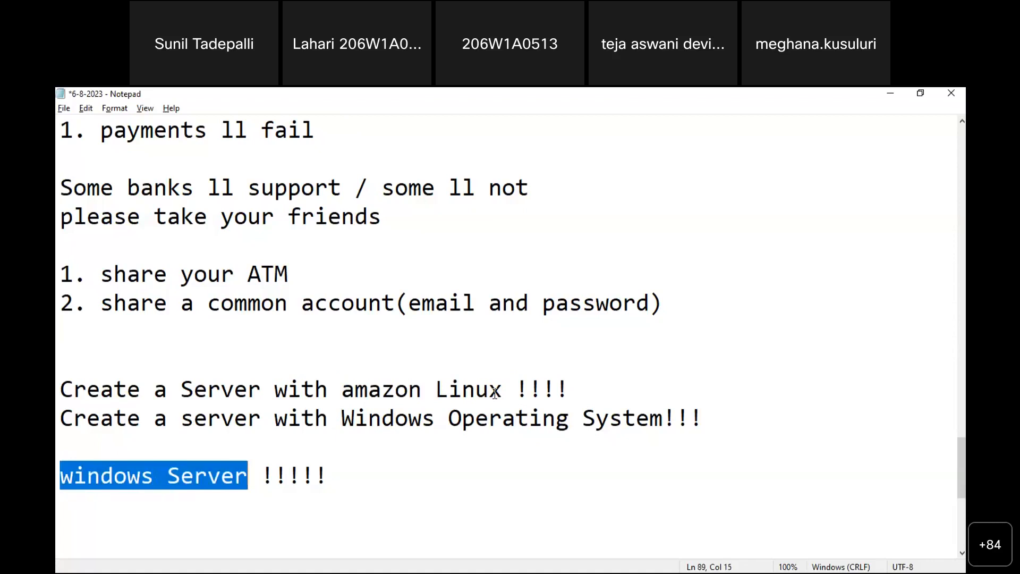
{"action": "key", "text": "shift+Right"}
{"action": "key", "text": "shift+Right"}
{"action": "key", "text": "shift+Left"}
{"action": "key", "text": "Home"}
{"action": "key", "text": "shift+Right"}
{"action": "key", "text": "shift+Right"}
{"action": "key", "text": "shift+Right"}
{"action": "key", "text": "shift+Right"}
{"action": "key", "text": "shift+Right"}
{"action": "key", "text": "shift+Right"}
{"action": "key", "text": "shift+Right"}
{"action": "key", "text": "shift+Right"}
{"action": "key", "text": "shift+Right"}
{"action": "key", "text": "shift+Right"}
{"action": "key", "text": "shift+Right"}
{"action": "key", "text": "shift+Right"}
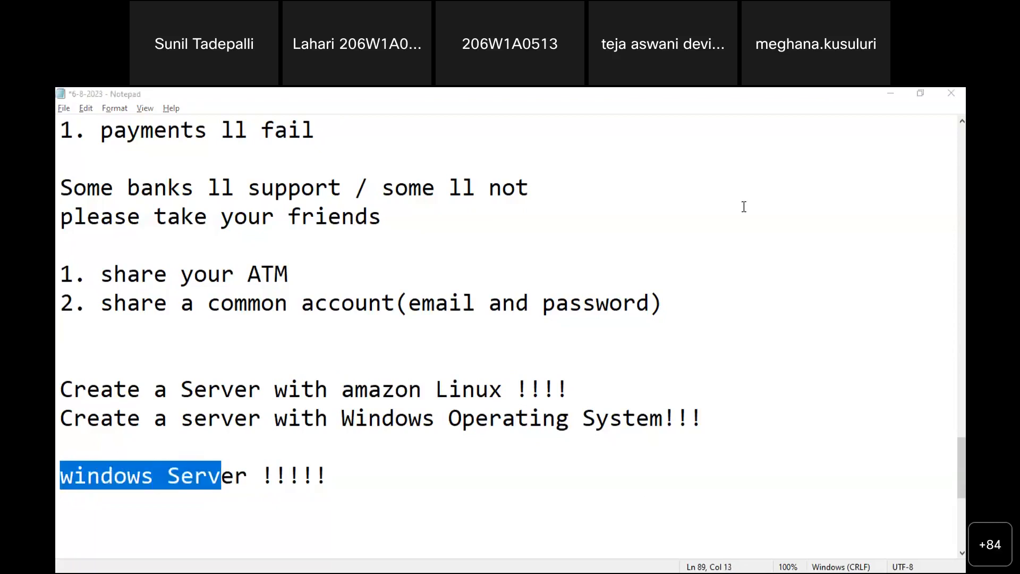
Remove the space between "windows Server" and its exclamation marks
{"action": "left_click", "coordinate": [249, 475]}
{"action": "key", "text": "Right"}
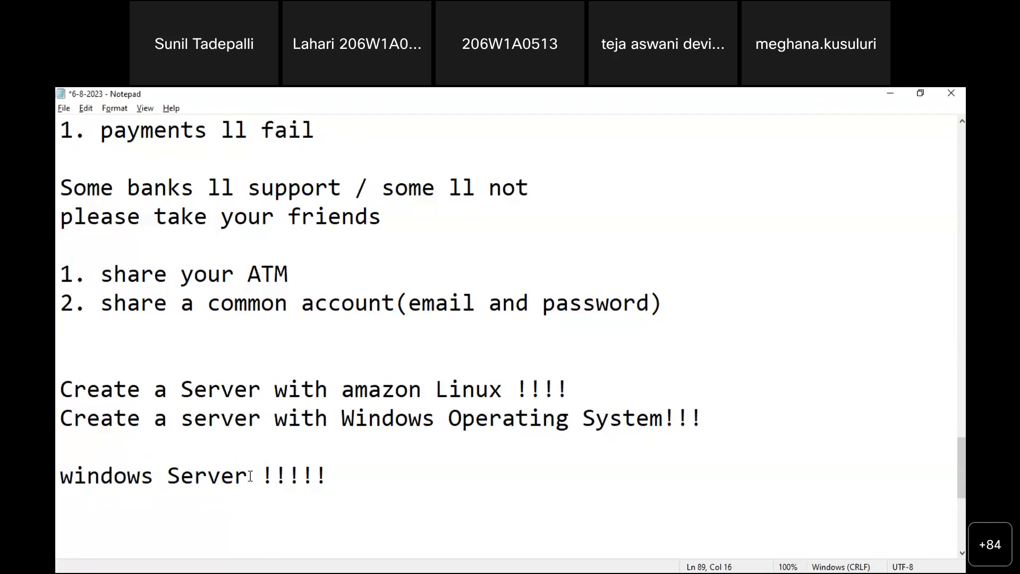
{"action": "key", "text": "shift+Left"}
{"action": "key", "text": "Delete"}
Add the line "Remote Desktop!!!" directly below the windows Server line
{"action": "key", "text": "Right"}
{"action": "key", "text": "Right"}
{"action": "key", "text": "Right"}
{"action": "key", "text": "Right"}
{"action": "key", "text": "Right"}
{"action": "key", "text": "Return"}
{"action": "type", "text": "Remote Desktop!!!"}
Highlight the whole "Remote Desktop!!!" line, then clear the selection
{"action": "key", "text": "shift+Left"}
{"action": "key", "text": "shift+Left"}
{"action": "key", "text": "shift+Left"}
{"action": "key", "text": "shift+Left"}
{"action": "key", "text": "shift+Left"}
{"action": "key", "text": "shift+Left"}
{"action": "key", "text": "shift+Left"}
{"action": "key", "text": "shift+Left"}
{"action": "key", "text": "shift+Left"}
{"action": "key", "text": "shift+Left"}
{"action": "key", "text": "shift+Left"}
{"action": "key", "text": "shift+Left"}
{"action": "key", "text": "shift+Left"}
{"action": "key", "text": "shift+Left"}
{"action": "key", "text": "shift+Left"}
{"action": "key", "text": "shift+Left"}
{"action": "key", "text": "shift+Left"}
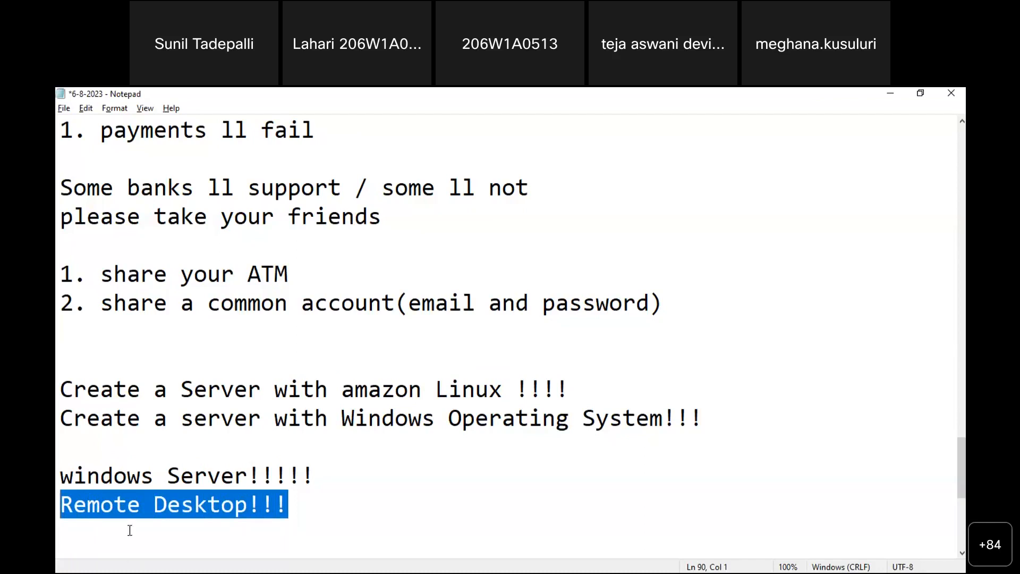
{"action": "key", "text": "alt+Tab"}
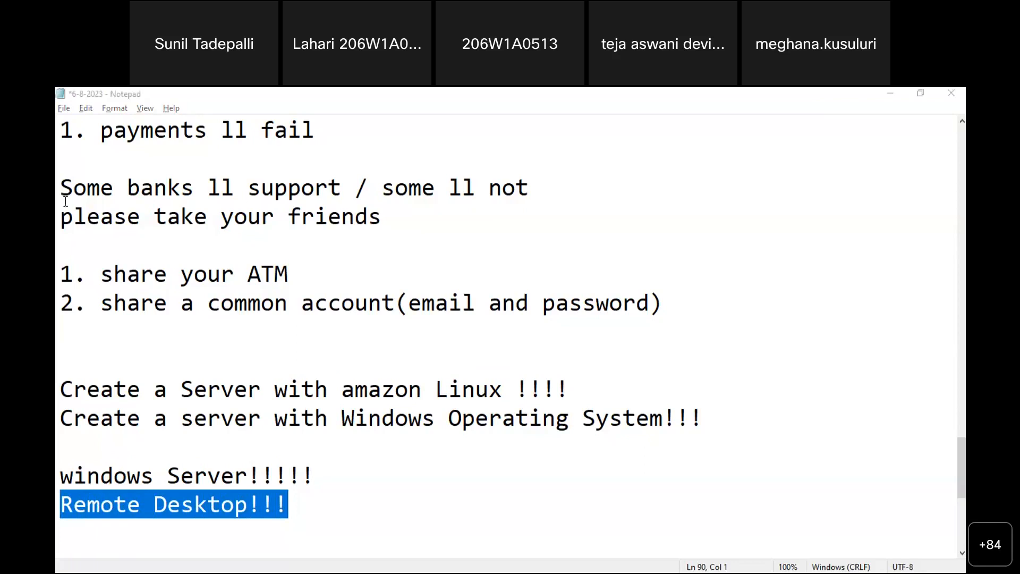
{"action": "left_click", "coordinate": [664, 223]}
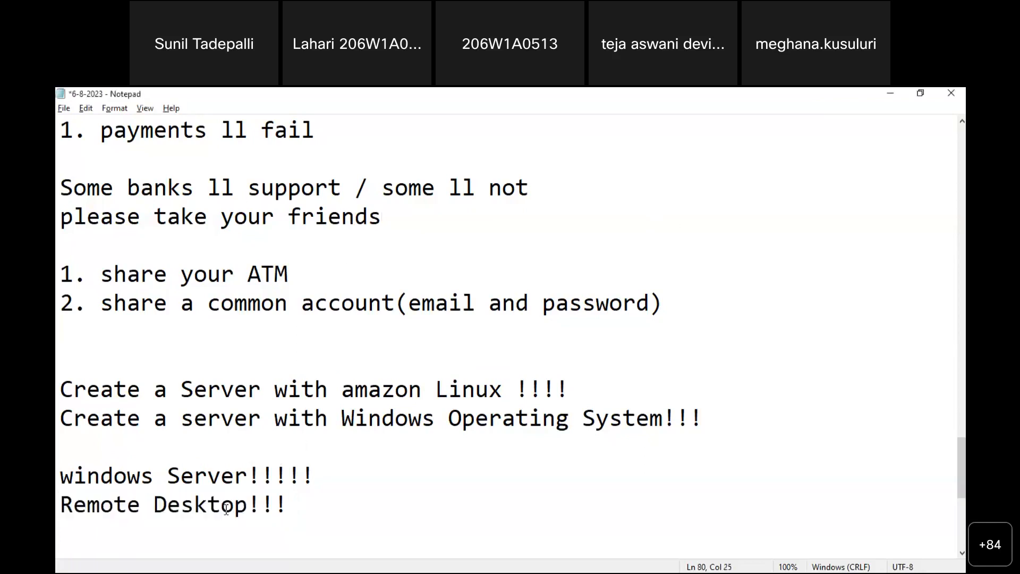
Extend the Remote Desktop line to read "Remote Desktop Connection!!!" and highlight it
{"action": "left_click", "coordinate": [250, 509]}
{"action": "type", "text": "A"}
{"action": "key", "text": "BackSpace"}
{"action": "type", "text": "Connection"}
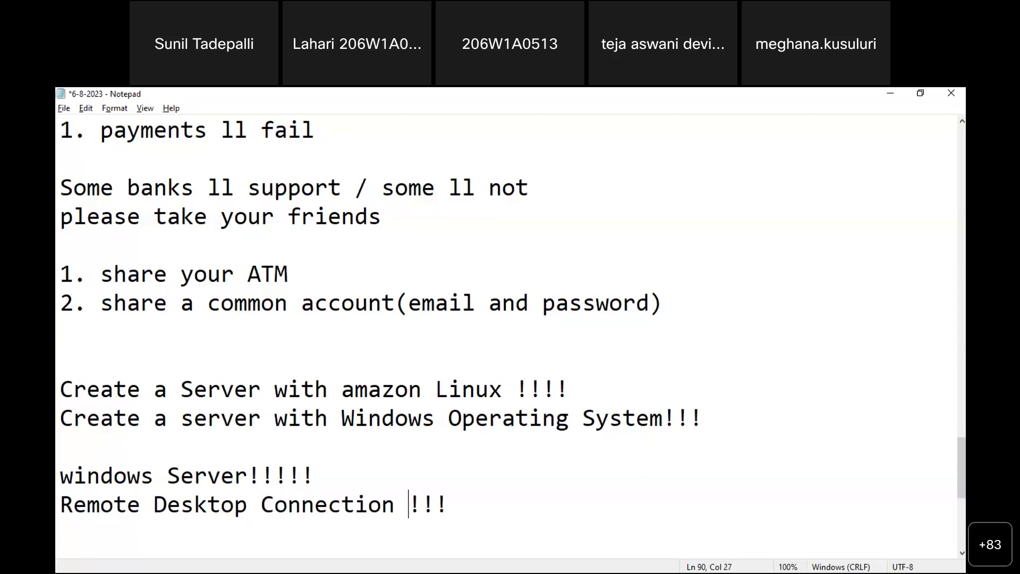
{"action": "key", "text": "BackSpace"}
{"action": "left_click", "coordinate": [276, 535]}
{"action": "key", "text": "shift+Up"}
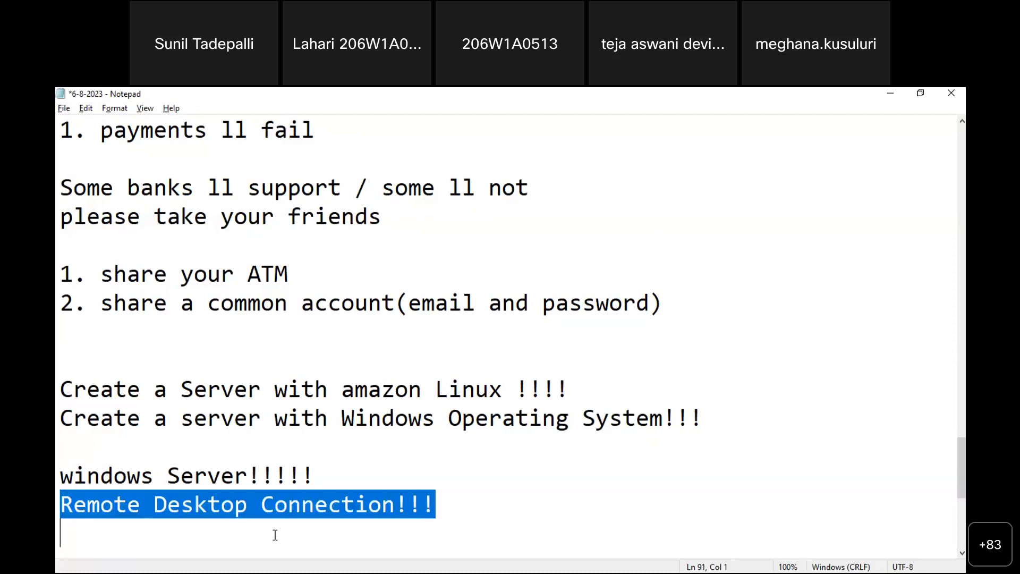
{"action": "key", "text": "shift+Left"}
Append "SSH Client" to the end of the amazon Linux server line
{"action": "key", "text": "Left"}
{"action": "key", "text": "Up"}
{"action": "key", "text": "Up"}
{"action": "key", "text": "Up"}
{"action": "key", "text": "Up"}
{"action": "key", "text": "End"}
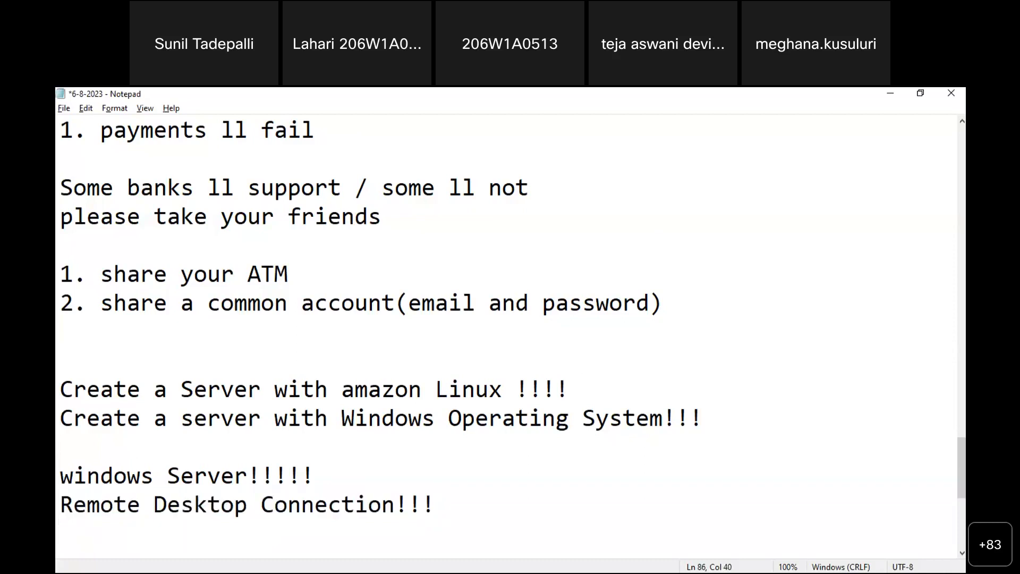
{"action": "type", "text": "SSH Client"}
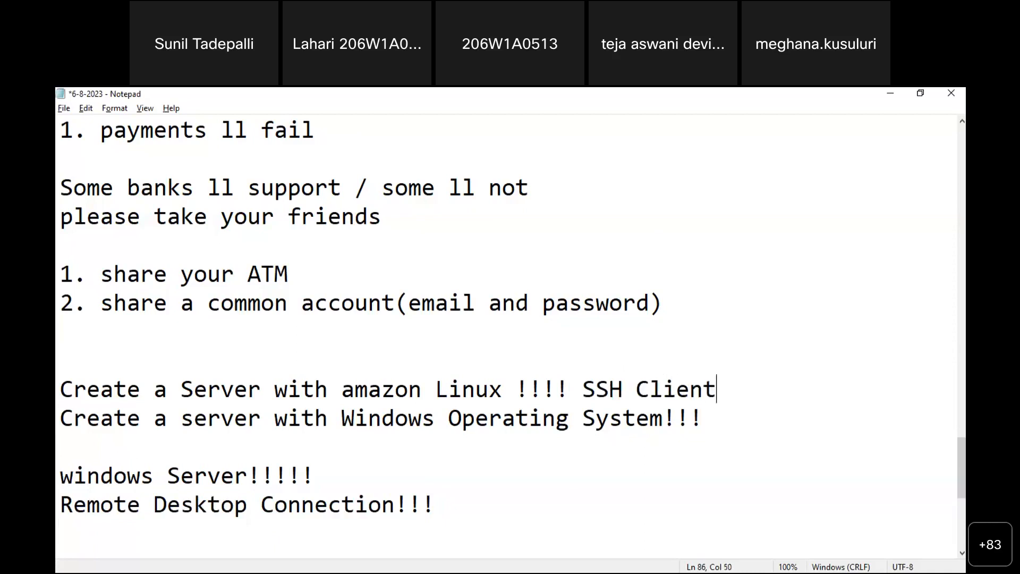
Append the example tools "- putty ,filezilla, winscp" after "SSH Client"
{"action": "left_click", "coordinate": [956, 310]}
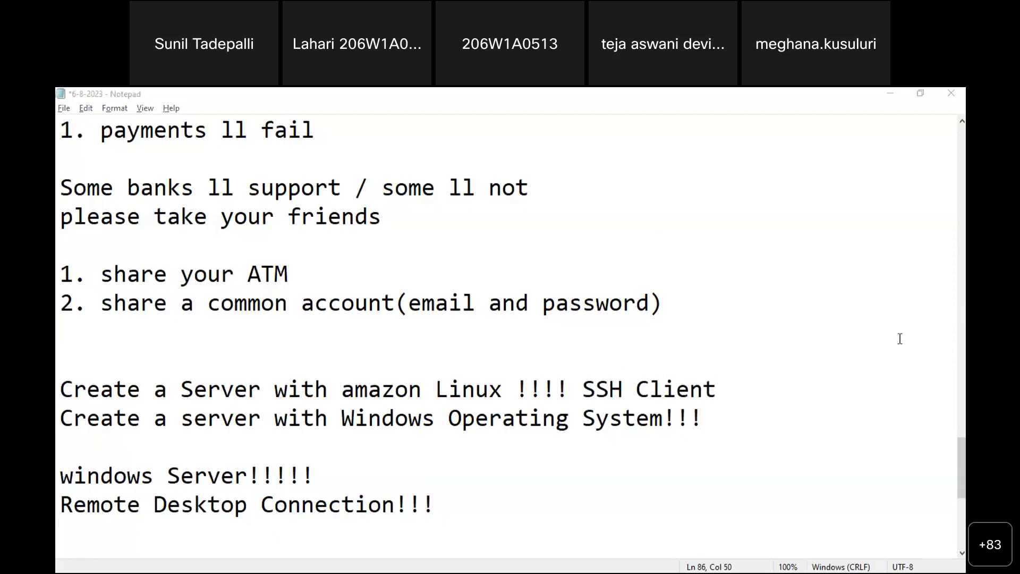
{"action": "left_click", "coordinate": [716, 389]}
{"action": "type", "text": "- "}
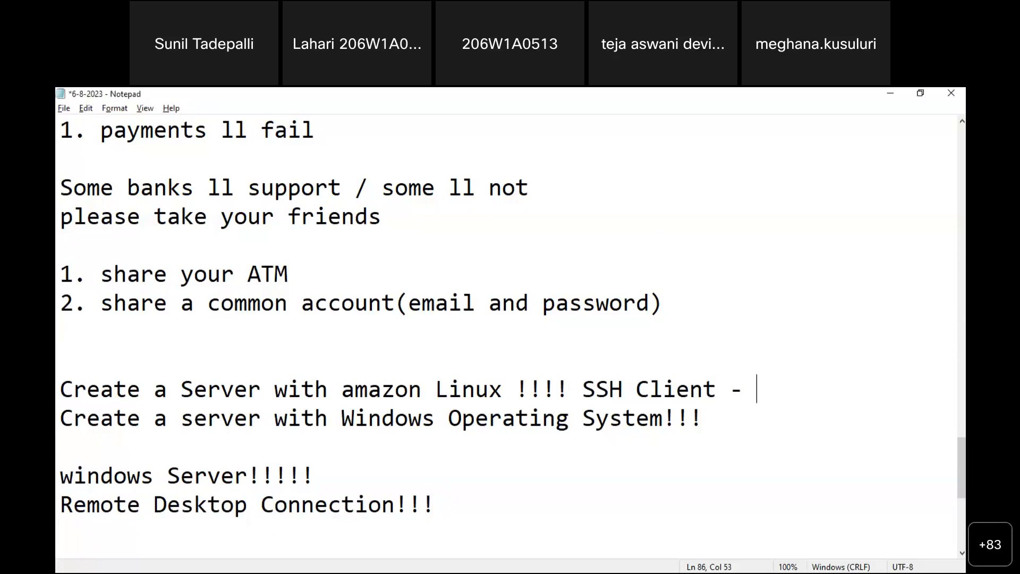
{"action": "type", "text": "putty ,"}
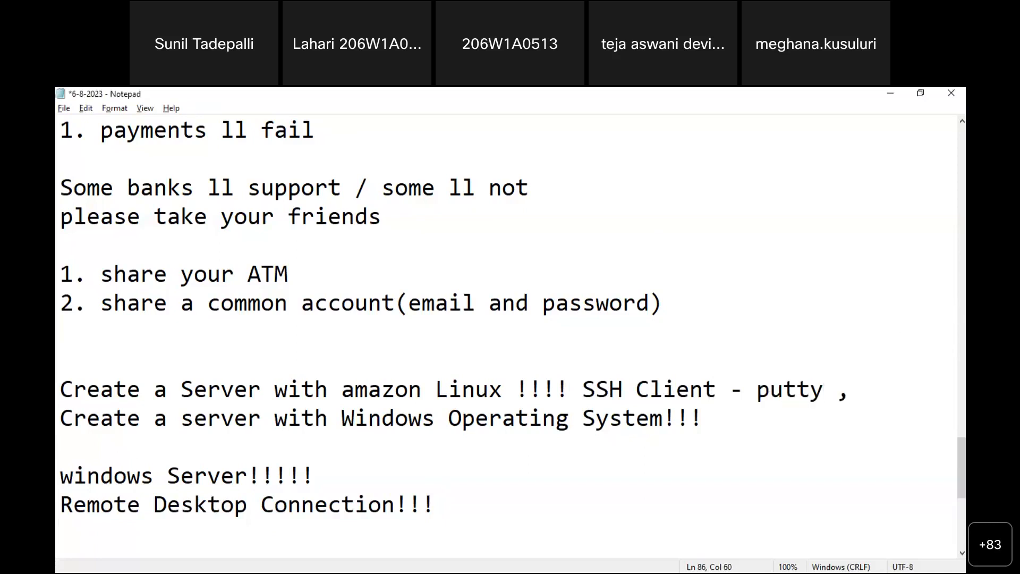
{"action": "type", "text": "filex"}
{"action": "key", "text": "BackSpace"}
{"action": "type", "text": "zilla, "}
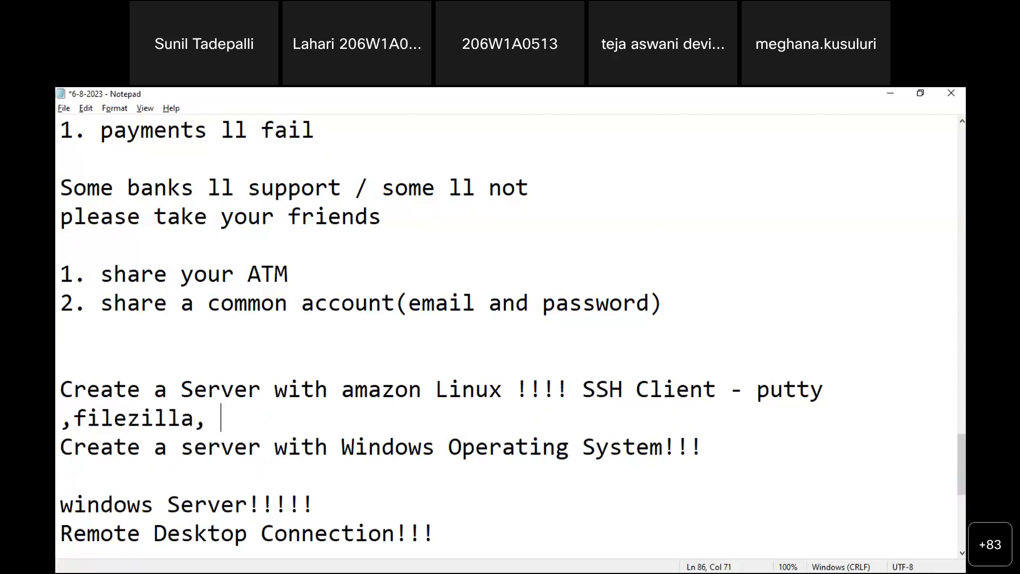
{"action": "type", "text": "winscop"}
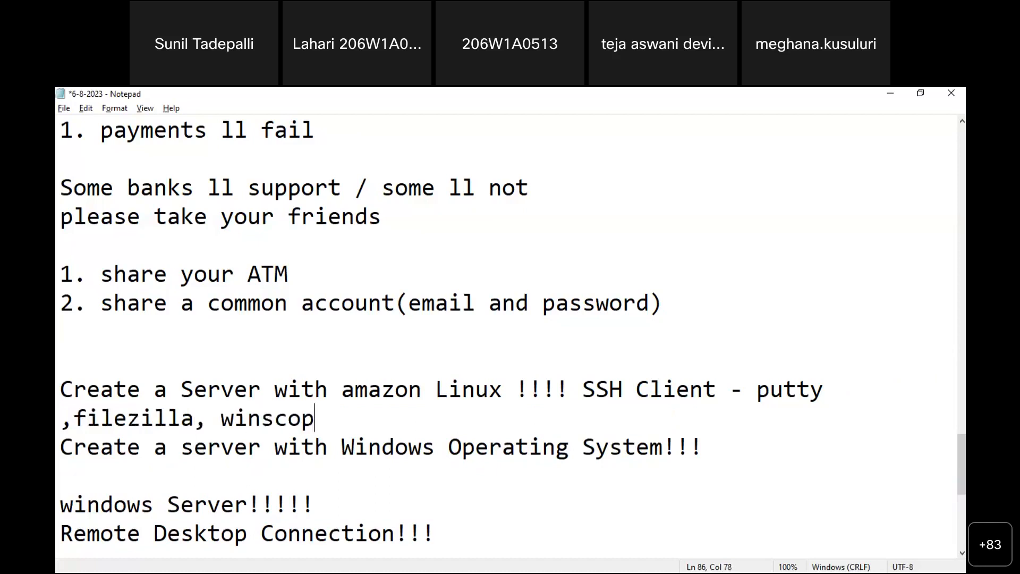
{"action": "key", "text": "BackSpace"}
{"action": "key", "text": "BackSpace"}
{"action": "type", "text": "p"}
Move the text starting at "SSH Client" onto its own line below the amazon Linux line
{"action": "left_click_drag", "start_coordinate": [586, 382], "coordinate": [717, 390]}
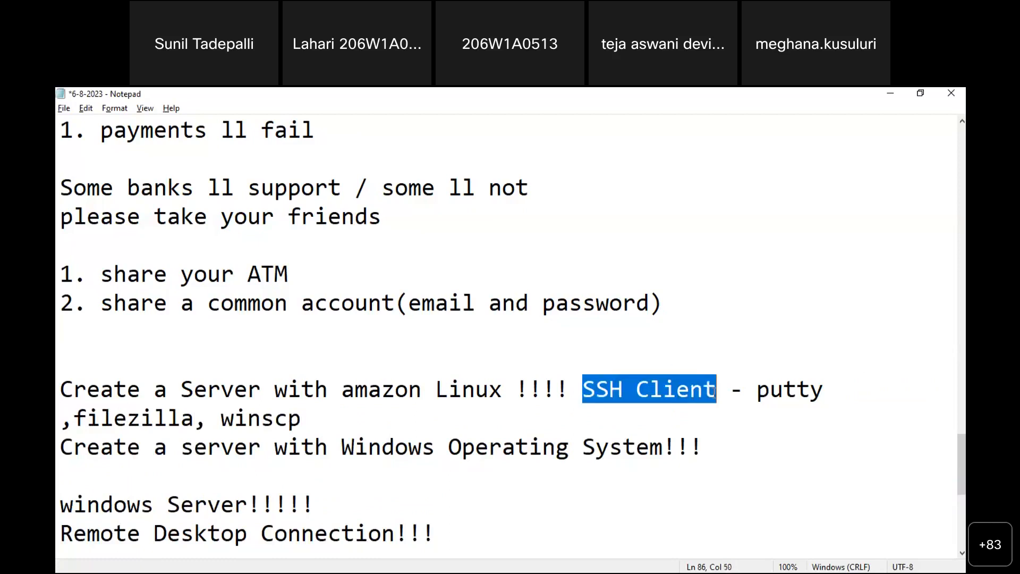
{"action": "double_click", "coordinate": [566, 384]}
{"action": "key", "text": "Right"}
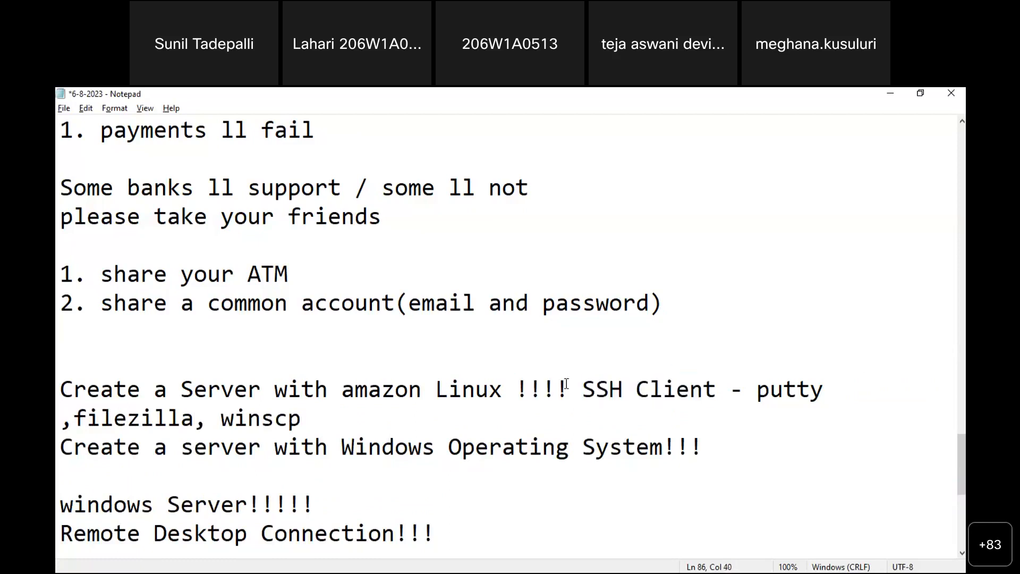
{"action": "key", "text": "Return"}
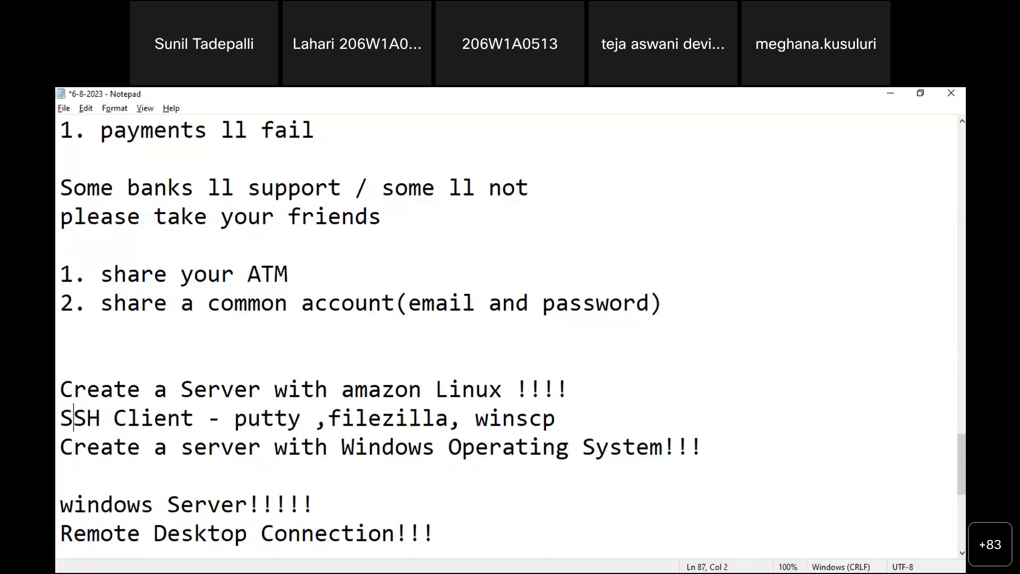
Highlight "SSH Client" at the start of its line, then place the cursor before "putty"
{"action": "key", "text": "shift+Right"}
{"action": "key", "text": "shift+Right"}
{"action": "key", "text": "shift+Right"}
{"action": "key", "text": "shift+Right"}
{"action": "key", "text": "shift+Right"}
{"action": "key", "text": "shift+Right"}
{"action": "key", "text": "shift+Right"}
{"action": "key", "text": "shift+Right"}
{"action": "key", "text": "shift+Right"}
{"action": "key", "text": "shift+Right"}
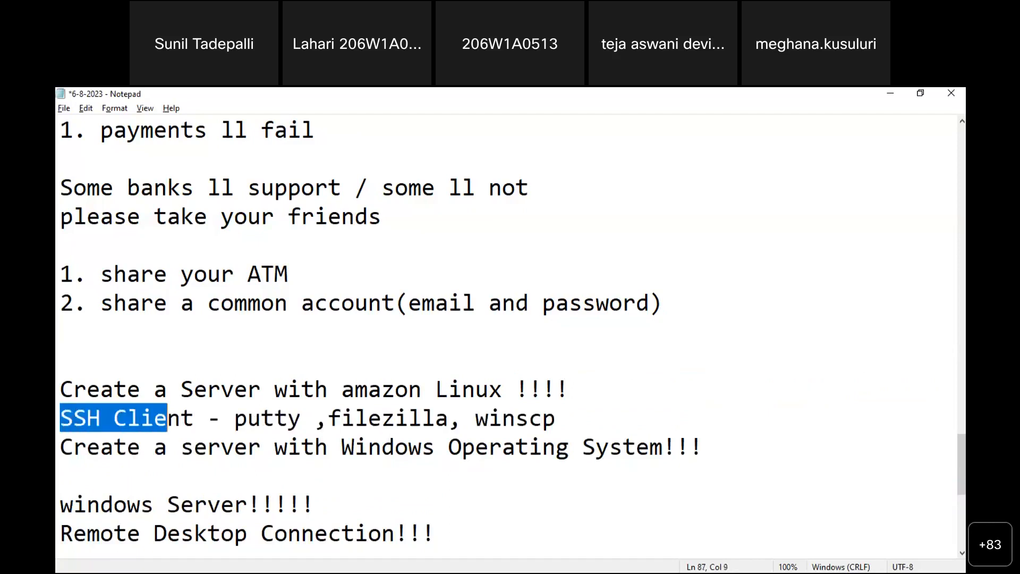
{"action": "key", "text": "Right"}
{"action": "key", "text": "Right"}
{"action": "key", "text": "Right"}
{"action": "key", "text": "Right"}
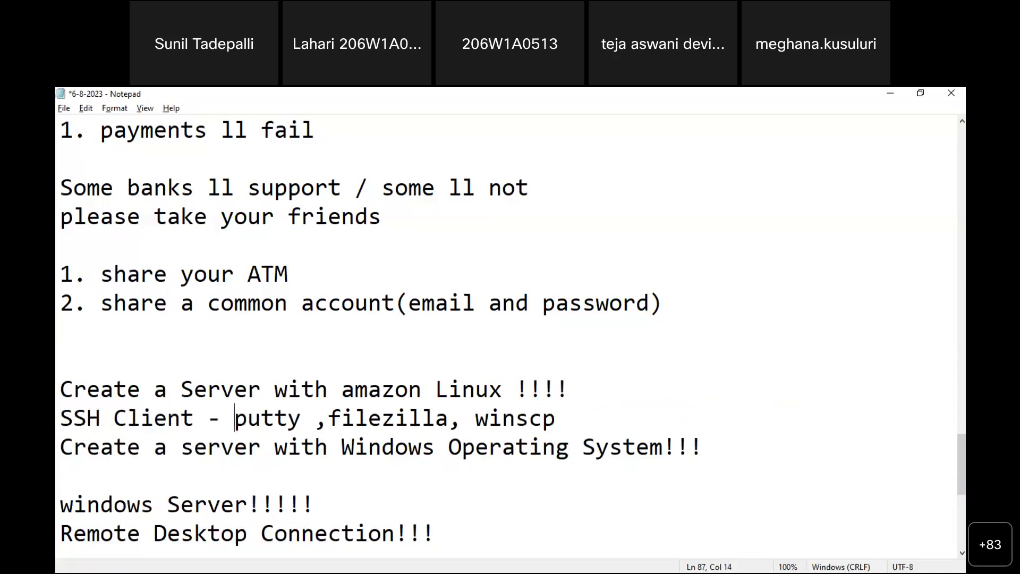
Highlight the tool list "putty ,filezilla, winscp" on the SSH Client line
{"action": "key", "text": "shift+Right"}
{"action": "key", "text": "shift+Right"}
{"action": "key", "text": "shift+Right"}
{"action": "key", "text": "shift+Right"}
{"action": "key", "text": "shift+Right"}
{"action": "key", "text": "shift+Right"}
{"action": "key", "text": "shift+Right"}
{"action": "key", "text": "shift+Right"}
{"action": "key", "text": "shift+Right"}
{"action": "key", "text": "shift+Right"}
{"action": "key", "text": "shift+Right"}
{"action": "key", "text": "shift+Right"}
{"action": "key", "text": "shift+Right"}
{"action": "key", "text": "shift+Right"}
{"action": "key", "text": "shift+Right"}
{"action": "key", "text": "shift+Right"}
{"action": "key", "text": "shift+Right"}
{"action": "key", "text": "shift+Right"}
{"action": "key", "text": "shift+Right"}
{"action": "key", "text": "shift+Right"}
{"action": "key", "text": "shift+Right"}
{"action": "key", "text": "shift+Right"}
{"action": "key", "text": "shift+Right"}
{"action": "key", "text": "shift+Right"}
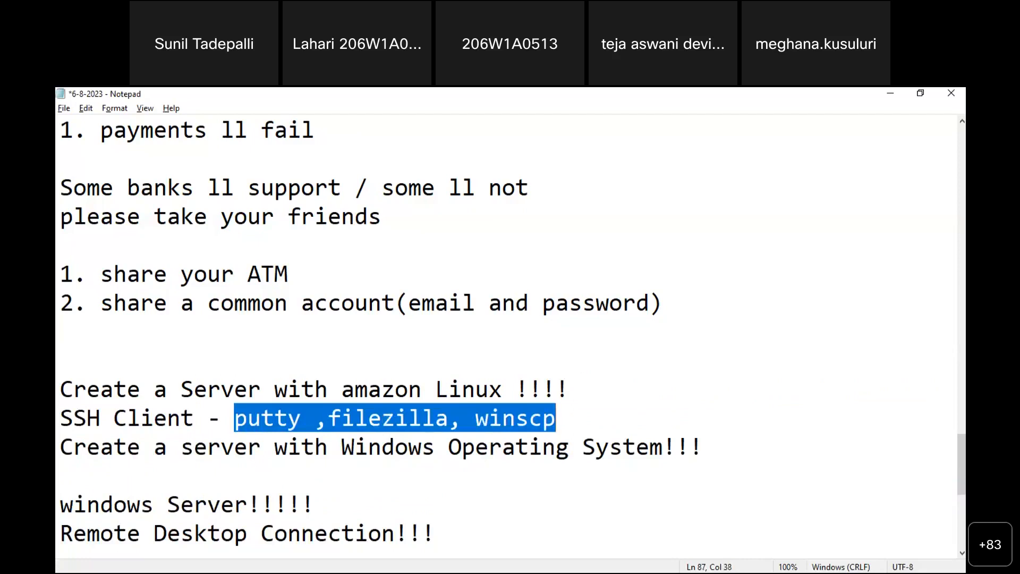
Highlight the "windows Server" heading below the Windows Operating System line
{"action": "key", "text": "Down"}
{"action": "key", "text": "Home"}
{"action": "key", "text": "Down"}
{"action": "key", "text": "Down"}
{"action": "key", "text": "shift+Right"}
{"action": "key", "text": "shift+Right"}
{"action": "key", "text": "shift+Right"}
{"action": "key", "text": "shift+Right"}
{"action": "key", "text": "shift+Right"}
{"action": "key", "text": "shift+Right"}
{"action": "key", "text": "shift+Right"}
{"action": "key", "text": "shift+Right"}
{"action": "key", "text": "shift+Right"}
{"action": "key", "text": "shift+Right"}
{"action": "key", "text": "shift+Right"}
{"action": "key", "text": "shift+Right"}
{"action": "key", "text": "shift+Right"}
{"action": "key", "text": "shift+Right"}
{"action": "key", "text": "shift+Right"}
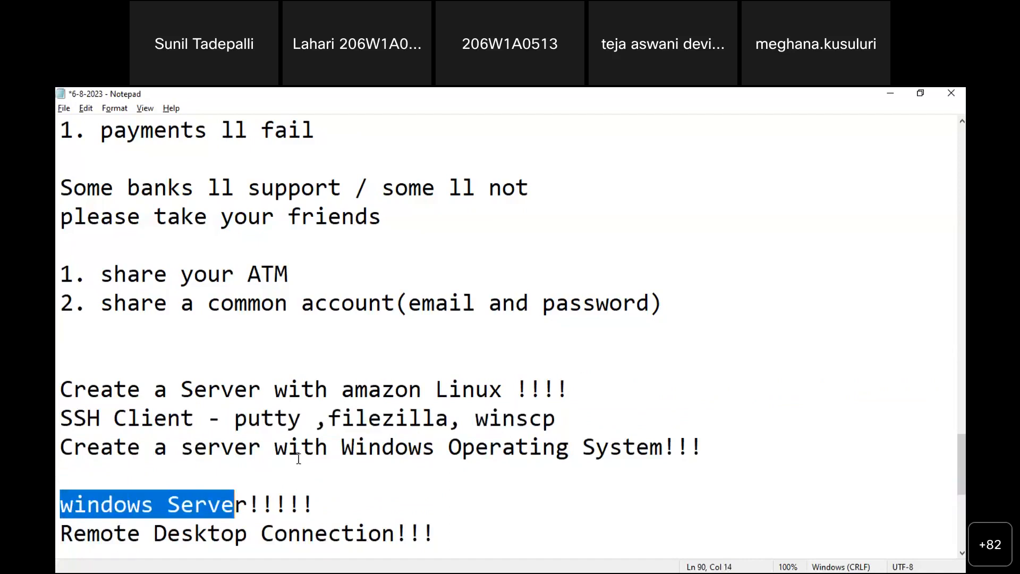
Highlight the whole "Remote Desktop Connection!!!" line
{"action": "key", "text": "Right"}
{"action": "key", "text": "Right"}
{"action": "key", "text": "Right"}
{"action": "key", "text": "Down"}
{"action": "key", "text": "Home"}
{"action": "key", "text": "shift+Right"}
{"action": "key", "text": "shift+End"}
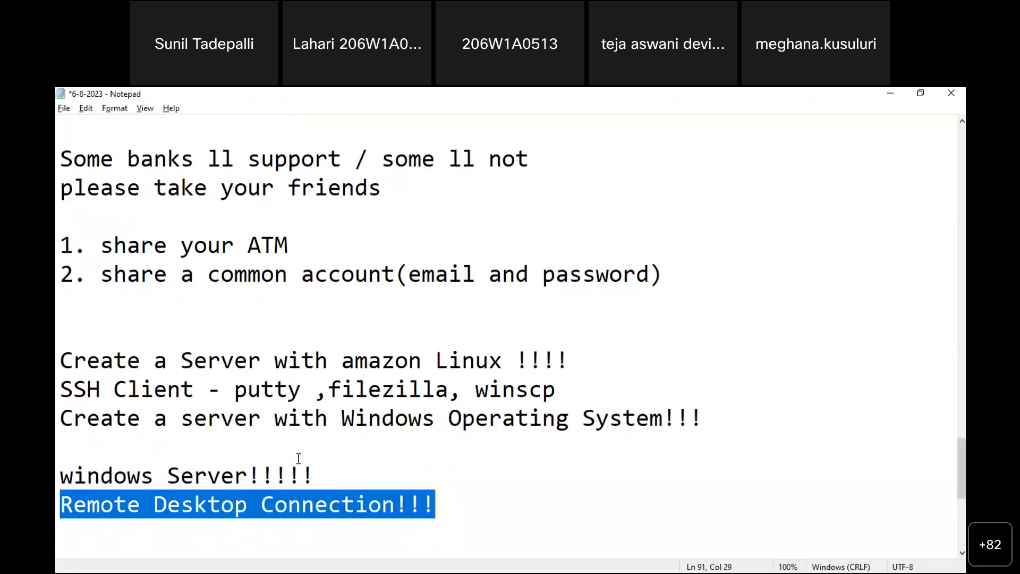
Add the line "Default available on Windows Operating System" below "Remote Desktop Connection!!!"
{"action": "key", "text": "Right"}
{"action": "key", "text": "Return"}
{"action": "type", "text": "Defaui"}
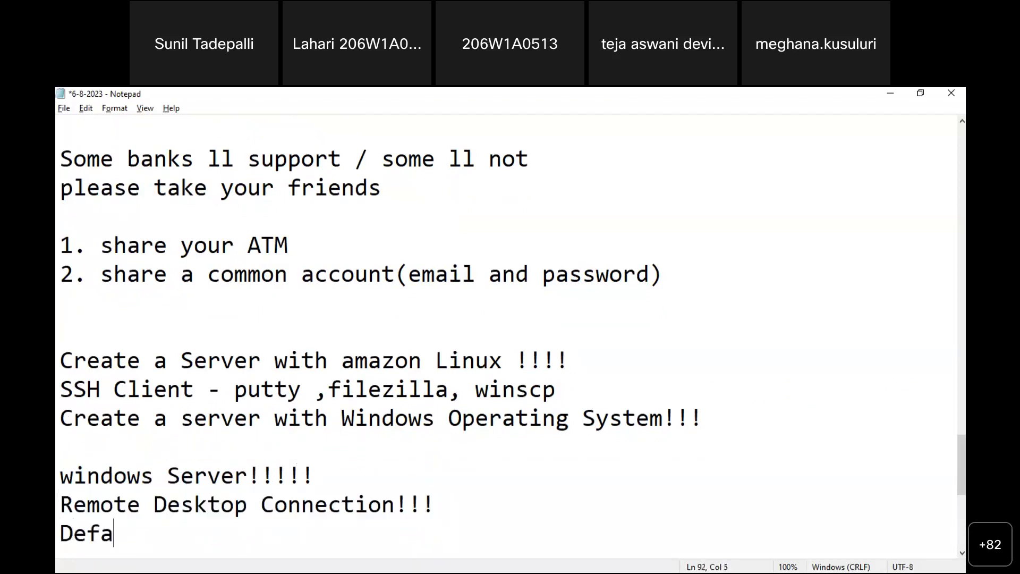
{"action": "key", "text": "BackSpace"}
{"action": "type", "text": "lt avai"}
{"action": "type", "text": "l i"}
{"action": "key", "text": "BackSpace"}
{"action": "key", "text": "BackSpace"}
{"action": "type", "text": "anle"}
{"action": "key", "text": "BackSpace"}
{"action": "type", "text": "b"}
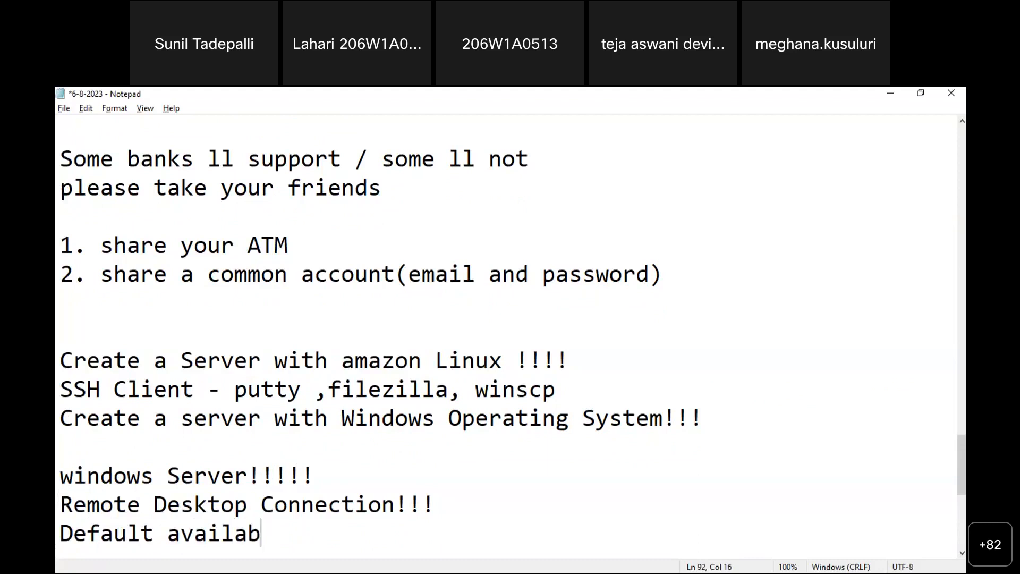
{"action": "type", "text": "le on Windows O"}
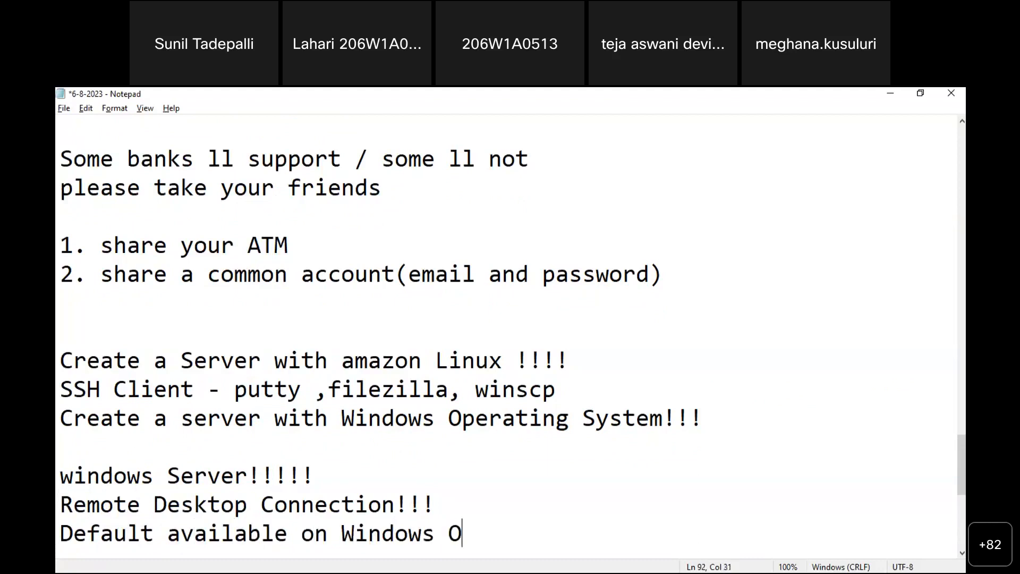
{"action": "type", "text": "perating System"}
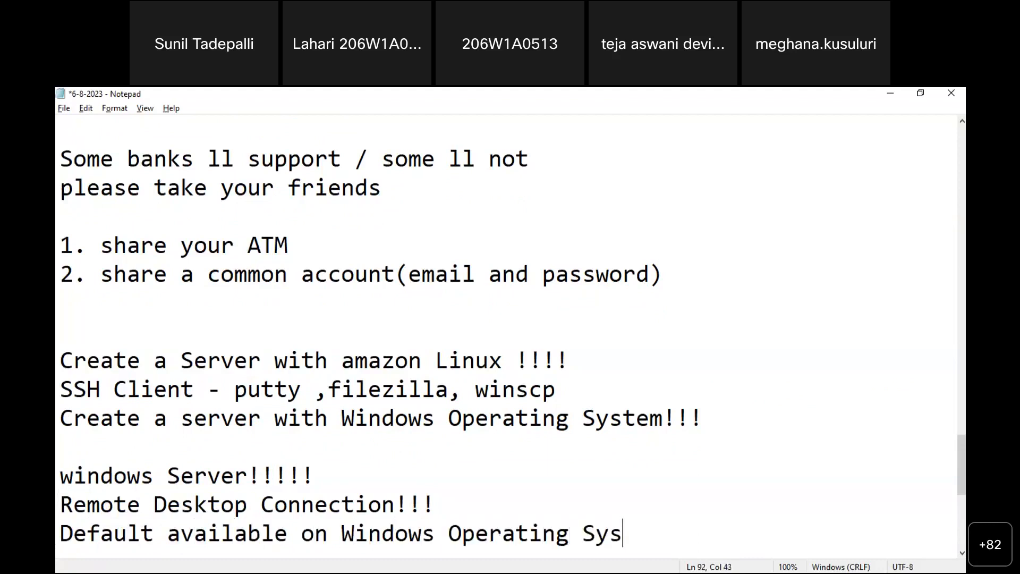
Add the line "MAC - Apple -- Remote Desktop" below the Windows availability note
{"action": "key", "text": "Return"}
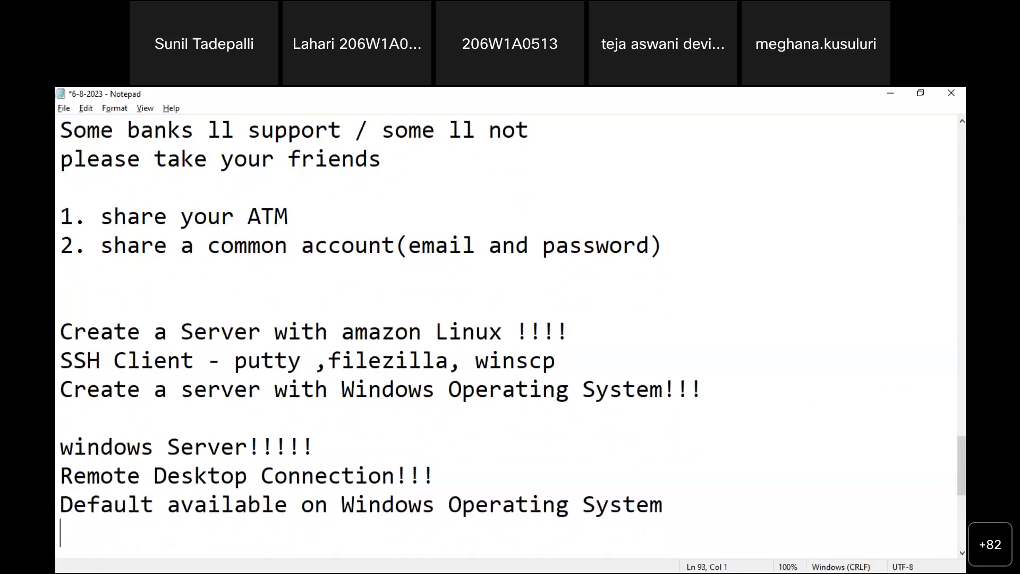
{"action": "type", "text": "MAC"}
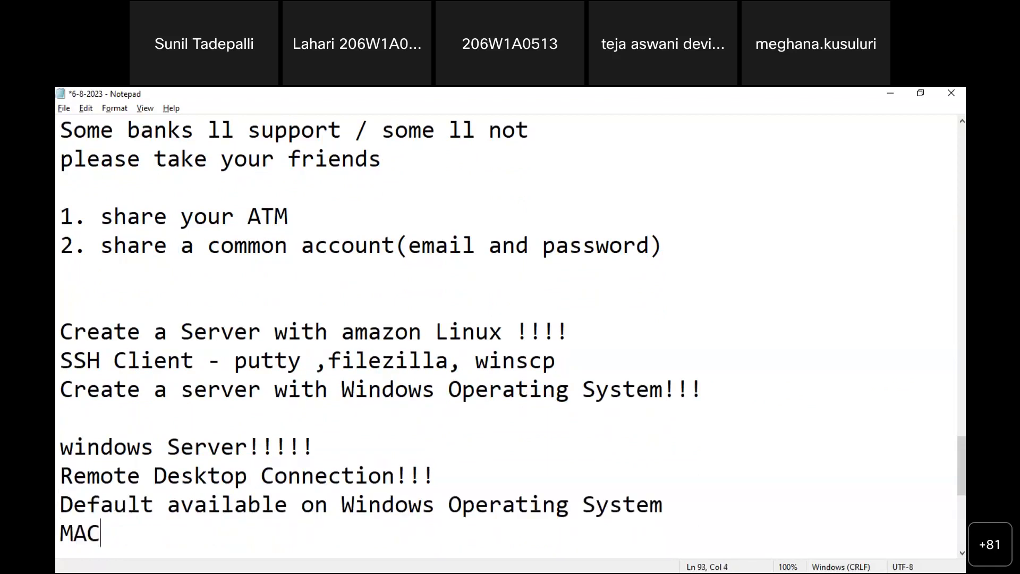
{"action": "type", "text": " - Apple --"}
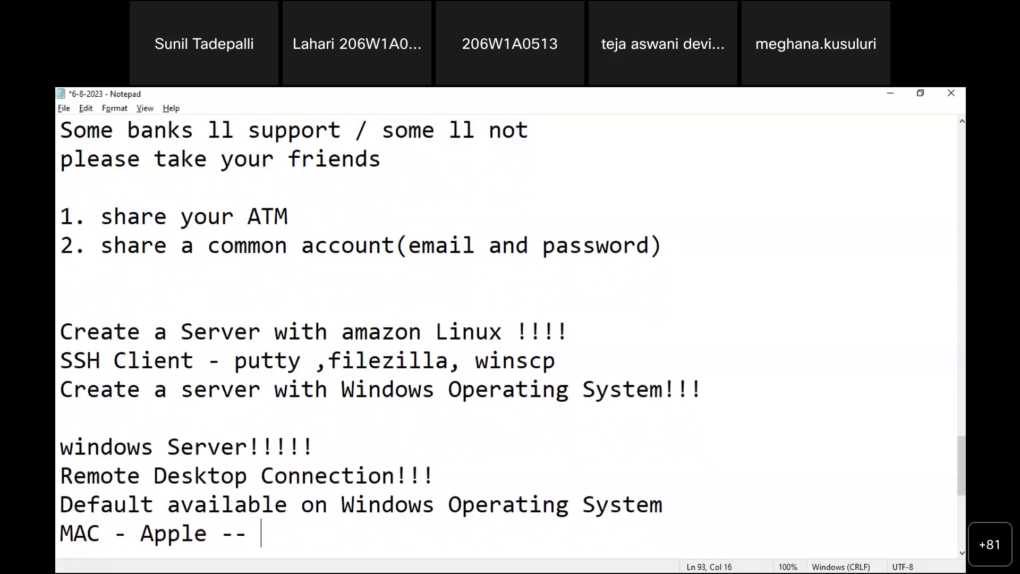
{"action": "type", "text": " Remote "}
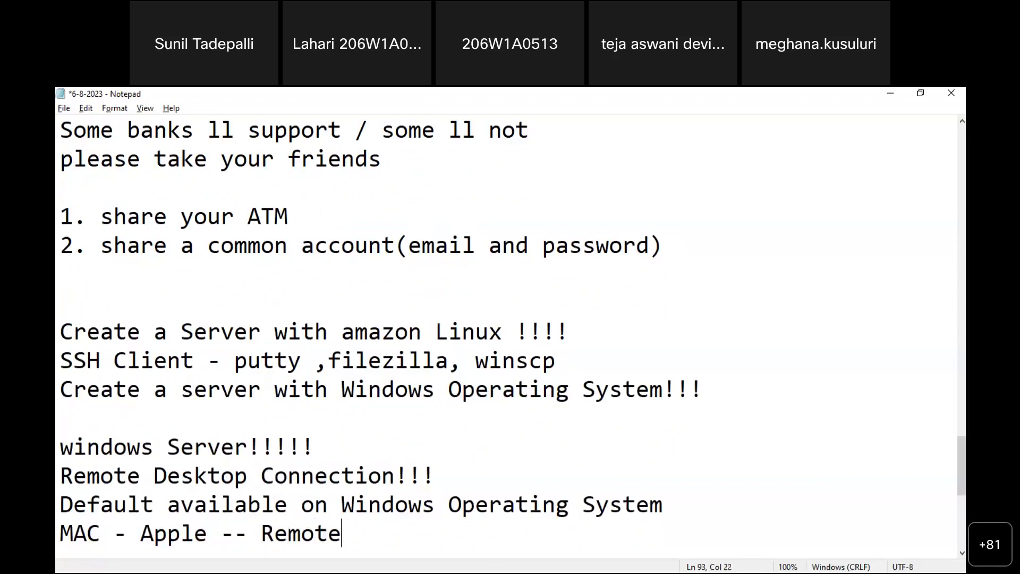
{"action": "type", "text": "Desktop"}
Add the line "linux --- download Remote Desktop" below the MAC line
{"action": "key", "text": "Return"}
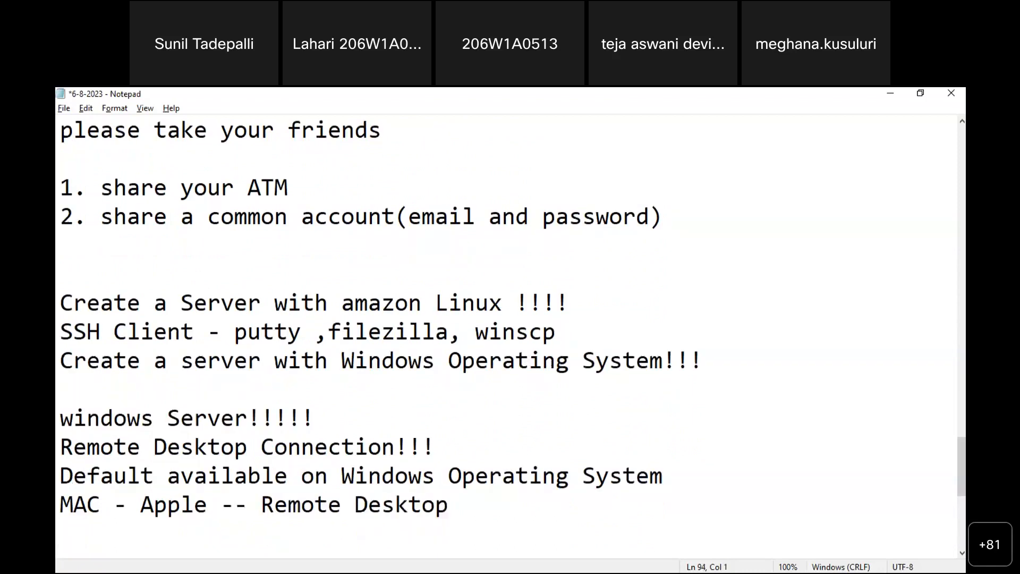
{"action": "type", "text": "U"}
{"action": "key", "text": "BackSpace"}
{"action": "type", "text": "lini"}
{"action": "key", "text": "BackSpace"}
{"action": "type", "text": "ux --- downlo"}
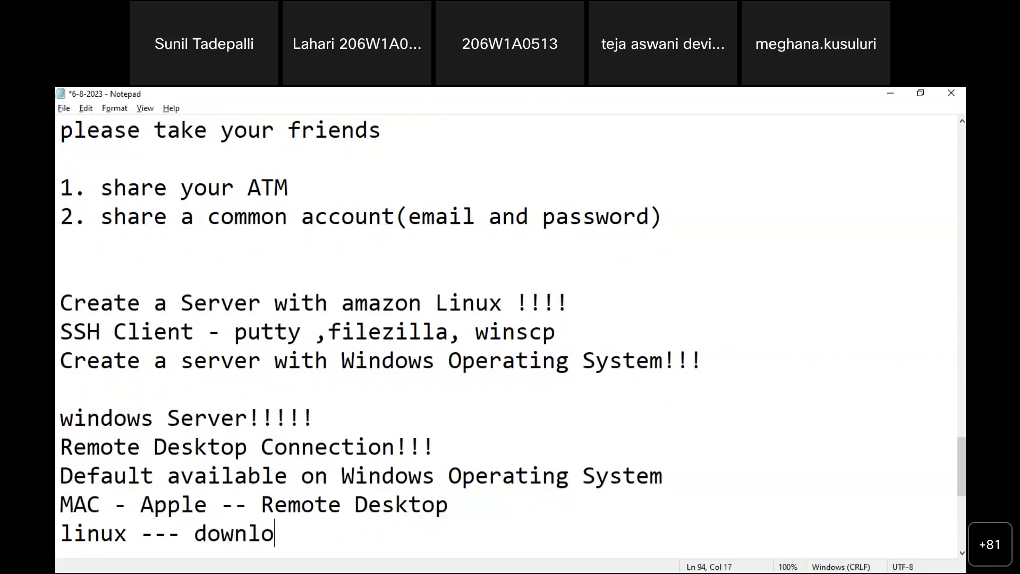
{"action": "type", "text": "ad Remote "}
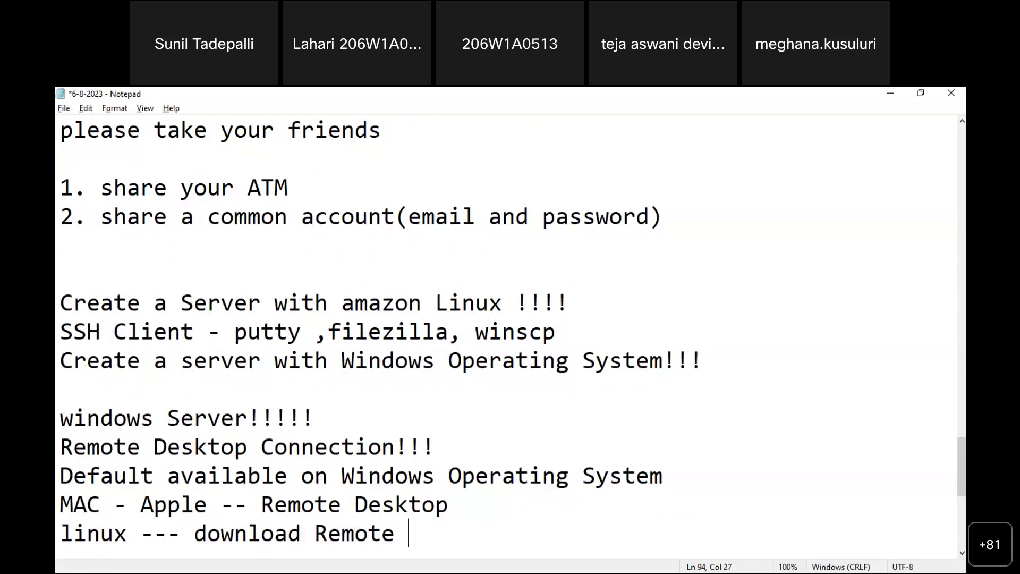
{"action": "type", "text": "Desktip"}
{"action": "key", "text": "BackSpace"}
{"action": "key", "text": "BackSpace"}
{"action": "type", "text": "op"}
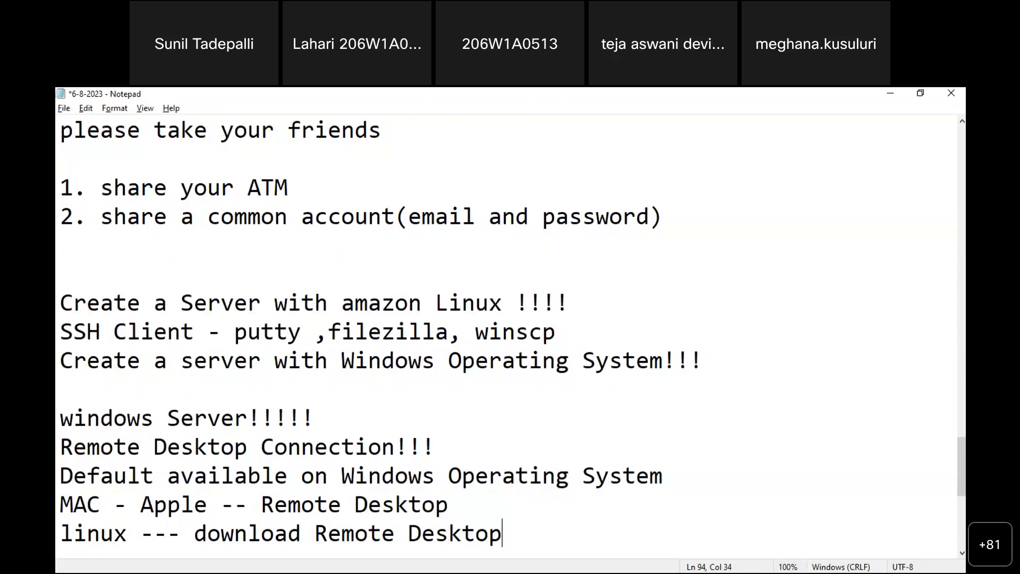
Highlight the "Default available on Windows Operating System" line
{"action": "key", "text": "shift+Up"}
{"action": "key", "text": "Up"}
{"action": "key", "text": "Up"}
{"action": "key", "text": "Right"}
{"action": "key", "text": "shift+Down"}
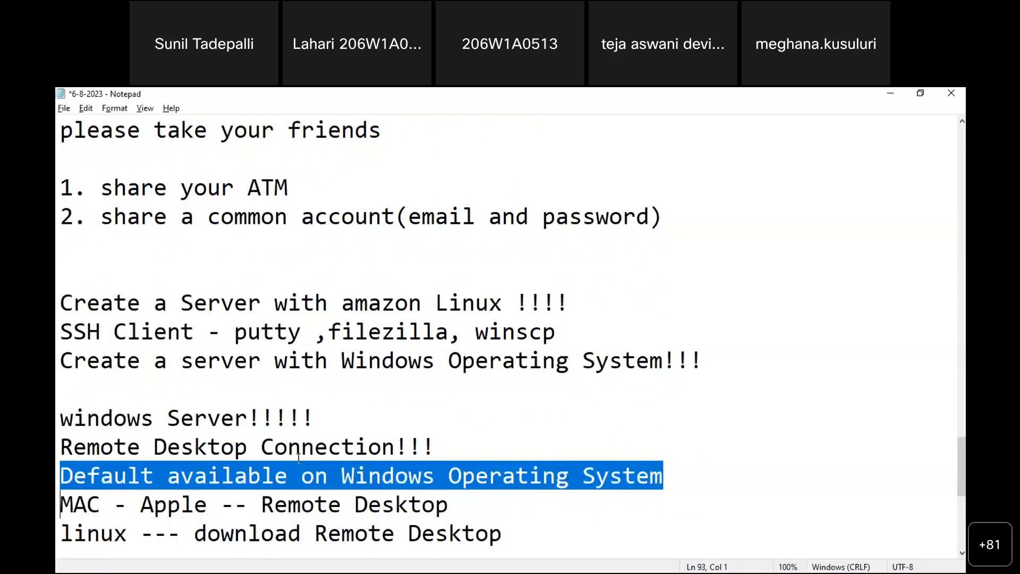
Highlight "Remote Desktop" on the MAC line
{"action": "key", "text": "shift+Down"}
{"action": "key", "text": "shift+Left"}
{"action": "key", "text": "shift+Left"}
{"action": "key", "text": "Up"}
{"action": "key", "text": "Up"}
{"action": "key", "text": "Down"}
{"action": "key", "text": "Left"}
{"action": "key", "text": "Left"}
{"action": "key", "text": "Left"}
{"action": "key", "text": "Down"}
{"action": "key", "text": "Left"}
{"action": "key", "text": "Left"}
{"action": "key", "text": "Left"}
{"action": "key", "text": "Left"}
{"action": "key", "text": "Left"}
{"action": "key", "text": "shift+Right"}
{"action": "key", "text": "shift+Right"}
{"action": "key", "text": "shift+Right"}
{"action": "key", "text": "shift+Right"}
{"action": "key", "text": "shift+Right"}
{"action": "key", "text": "shift+Right"}
{"action": "key", "text": "shift+Right"}
{"action": "key", "text": "shift+Right"}
{"action": "key", "text": "shift+Right"}
{"action": "key", "text": "shift+Right"}
{"action": "key", "text": "shift+Right"}
{"action": "key", "text": "shift+Right"}
{"action": "key", "text": "shift+Right"}
{"action": "key", "text": "shift+Right"}
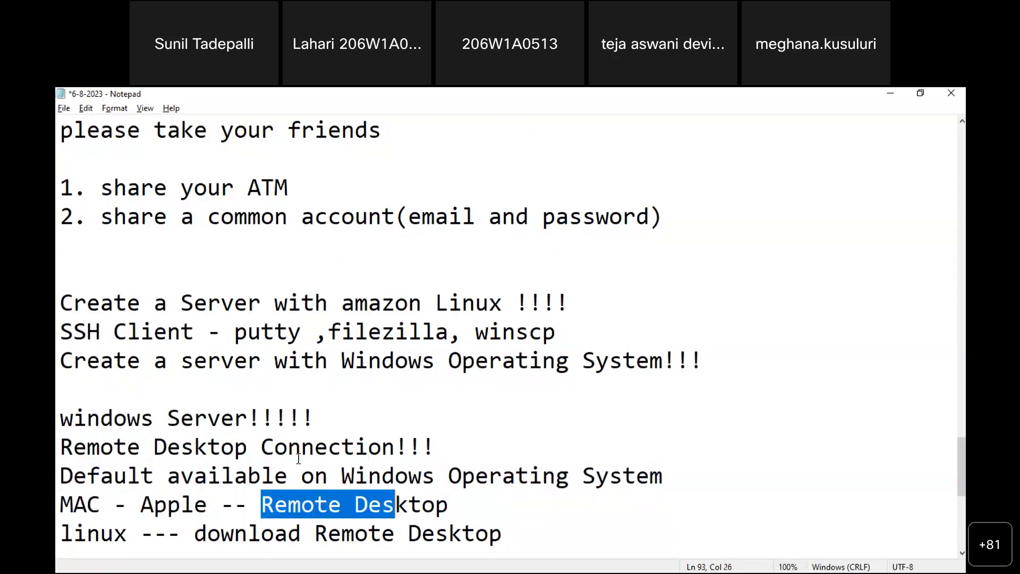
Highlight "download Remote Desktop" on the linux line
{"action": "key", "text": "Right"}
{"action": "key", "text": "Down"}
{"action": "key", "text": "Home"}
{"action": "key", "text": "Right"}
{"action": "key", "text": "Right"}
{"action": "key", "text": "Right"}
{"action": "key", "text": "Right"}
{"action": "key", "text": "Right"}
{"action": "key", "text": "Right"}
{"action": "key", "text": "Right"}
{"action": "key", "text": "Right"}
{"action": "key", "text": "Right"}
{"action": "key", "text": "Right"}
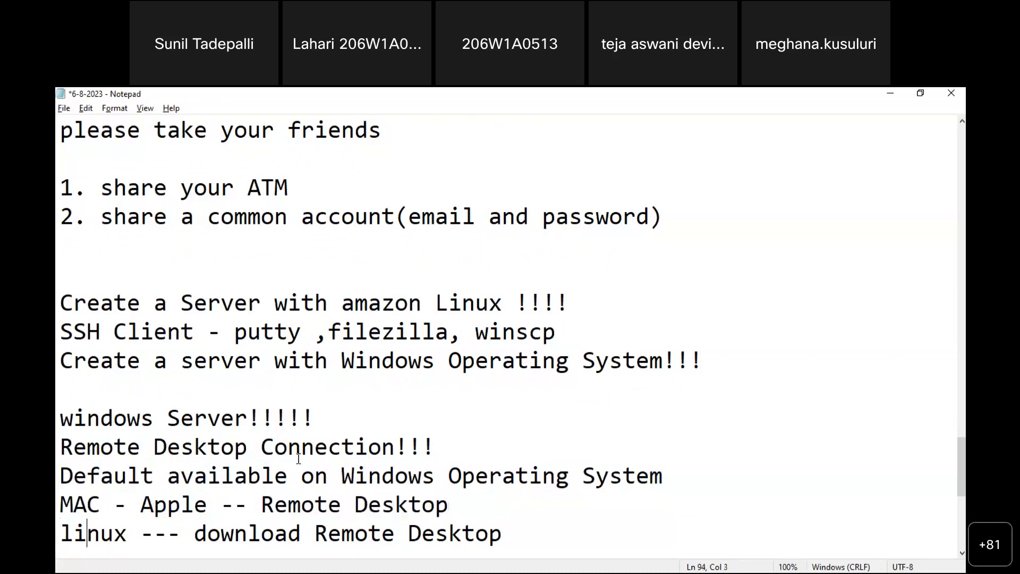
{"action": "key", "text": "shift+Right"}
{"action": "key", "text": "shift+Right"}
{"action": "key", "text": "shift+Right"}
{"action": "key", "text": "shift+Right"}
{"action": "key", "text": "shift+Right"}
{"action": "key", "text": "shift+Right"}
{"action": "key", "text": "shift+Right"}
{"action": "key", "text": "shift+Right"}
{"action": "key", "text": "shift+Right"}
{"action": "key", "text": "shift+Right"}
{"action": "key", "text": "shift+Right"}
{"action": "key", "text": "shift+Right"}
{"action": "key", "text": "shift+Right"}
{"action": "key", "text": "shift+Right"}
{"action": "key", "text": "shift+Right"}
{"action": "key", "text": "shift+Right"}
{"action": "key", "text": "shift+Right"}
{"action": "key", "text": "shift+Right"}
{"action": "key", "text": "shift+Right"}
{"action": "key", "text": "shift+Right"}
{"action": "key", "text": "shift+Right"}
{"action": "key", "text": "shift+Right"}
{"action": "key", "text": "shift+Right"}
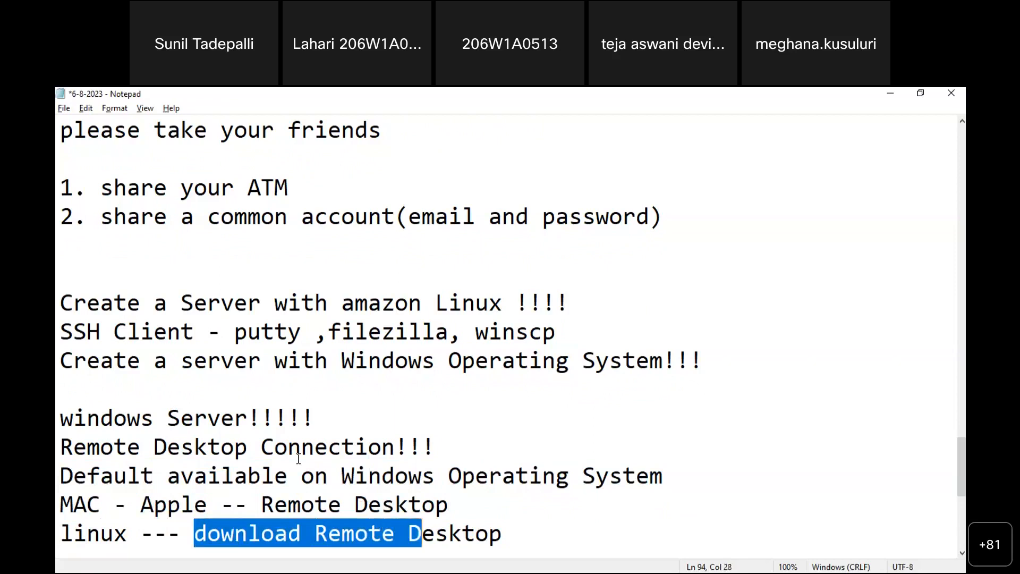
{"action": "key", "text": "shift+Right"}
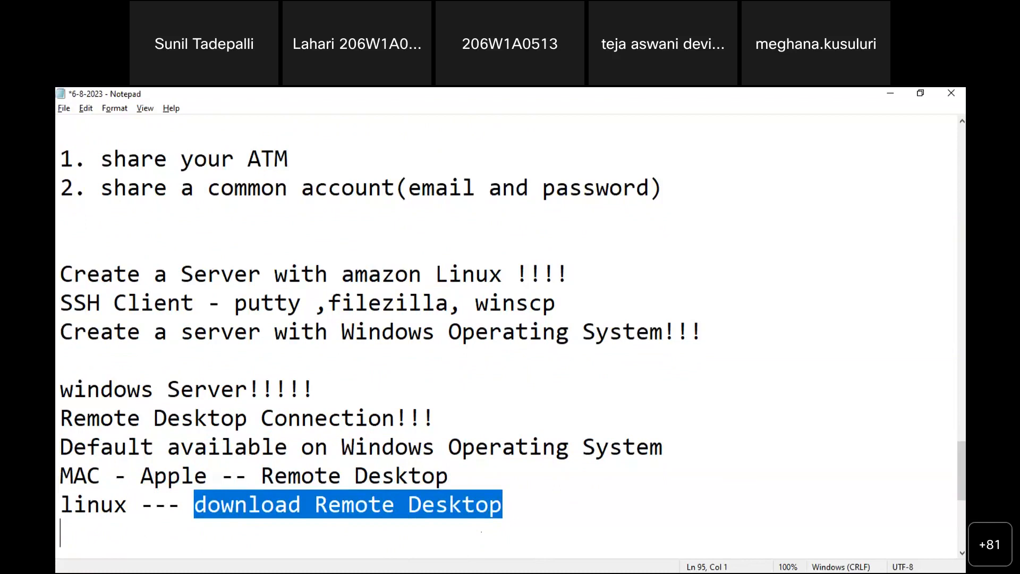
Switch to the Webex meeting and share Screen 1 with the participants
{"action": "key", "text": "alt+Tab"}
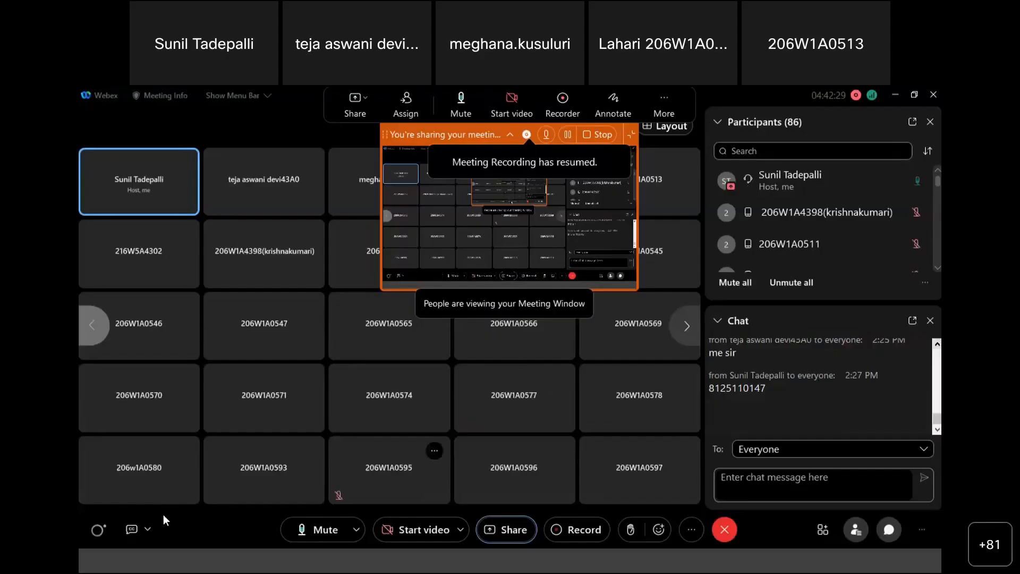
{"action": "left_click", "coordinate": [506, 530]}
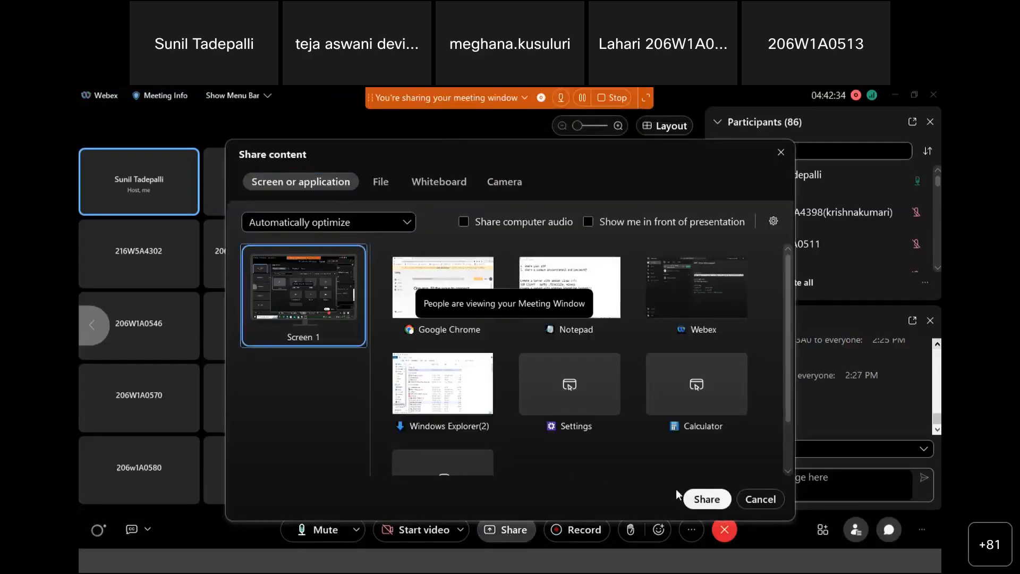
{"action": "left_click", "coordinate": [702, 499]}
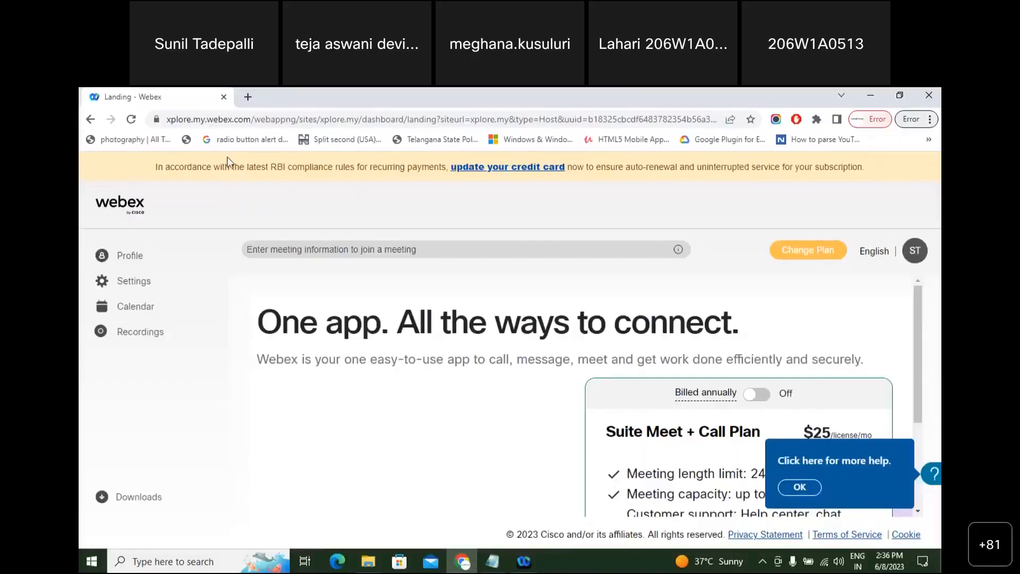
Search Google for "console aws" in a new browser tab and open the non-sponsored AWS Management Console result
{"action": "left_click", "coordinate": [252, 96]}
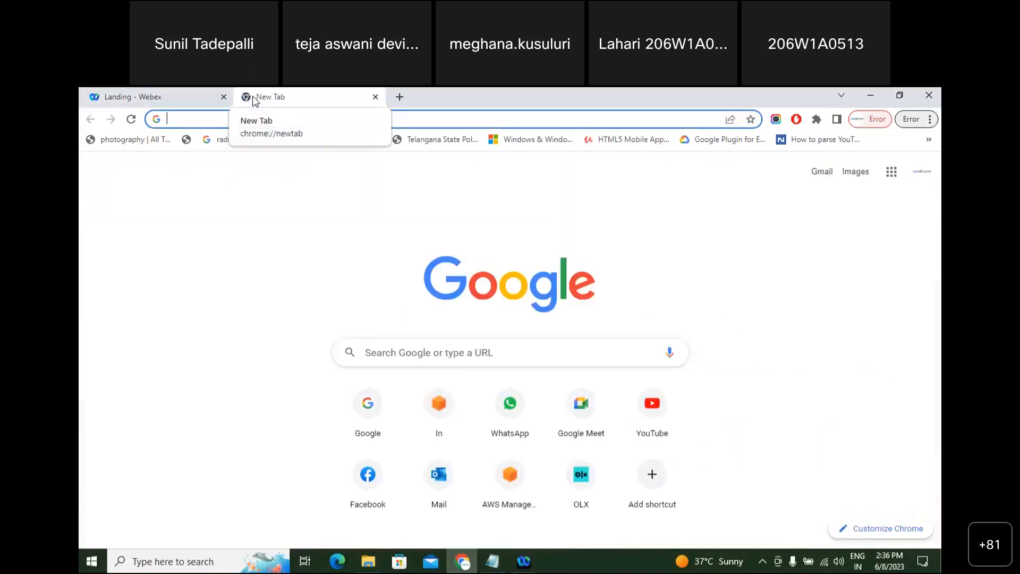
{"action": "type", "text": "console.aws.amazon.com/console/home?nc2=h_ct&src=header-signin"}
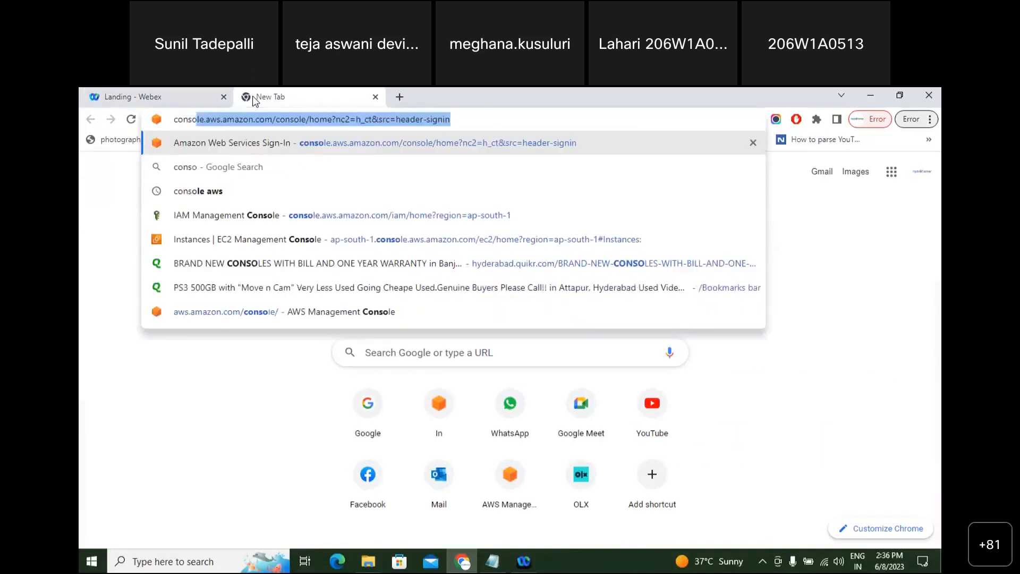
{"action": "key", "text": "Down"}
{"action": "key", "text": "Down"}
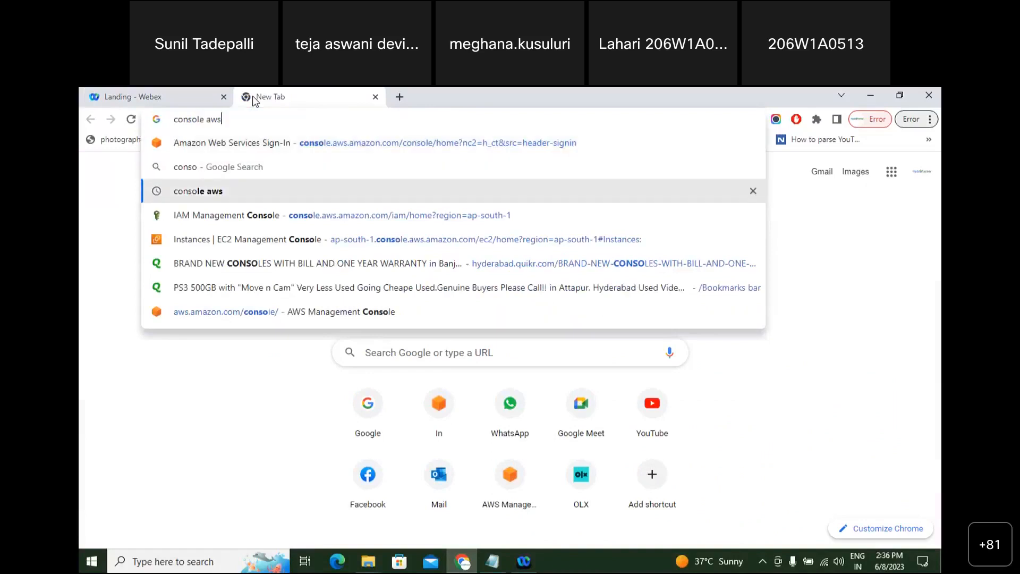
{"action": "key", "text": "Return"}
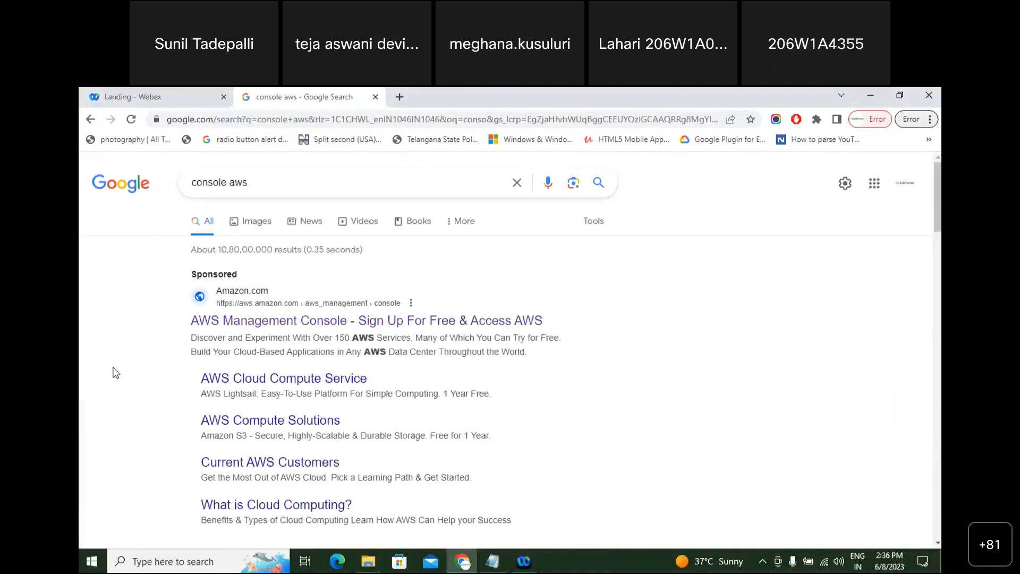
{"action": "scroll", "coordinate": [116, 373], "scroll_direction": "down", "scroll_amount": 5}
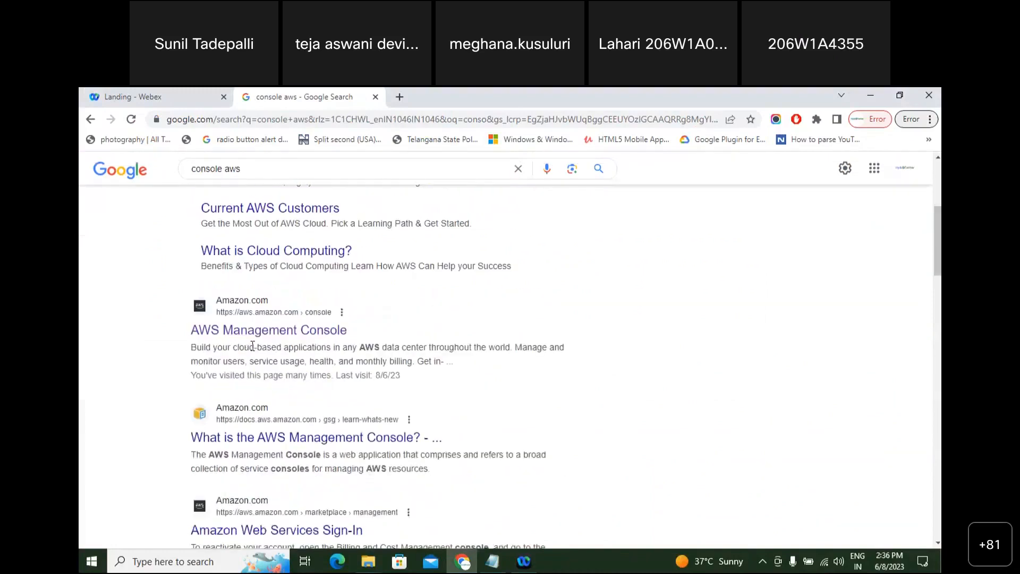
{"action": "left_click", "coordinate": [246, 331]}
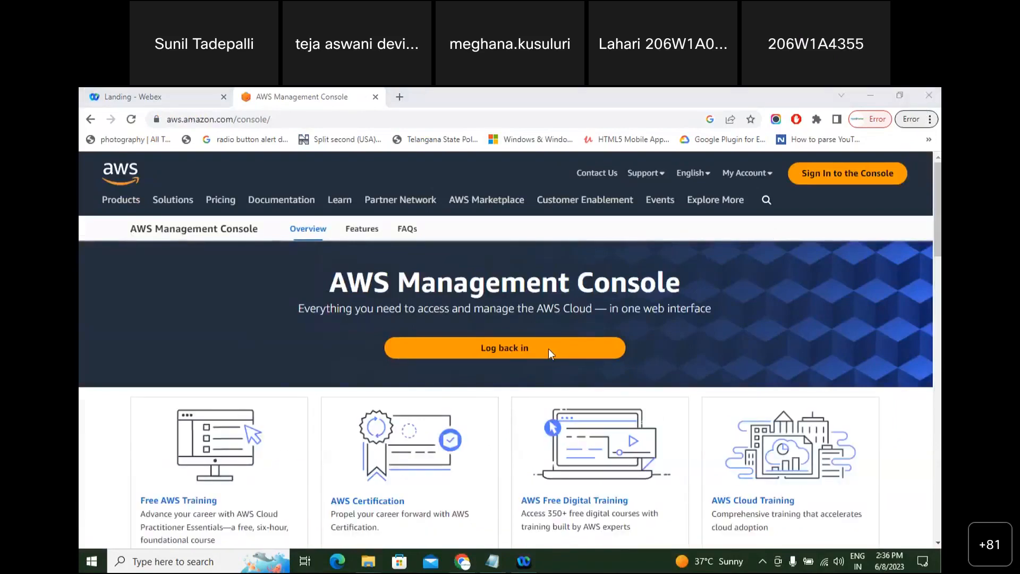
Sign in to the AWS console and open EC2 from the Compute services
{"action": "left_click", "coordinate": [832, 182]}
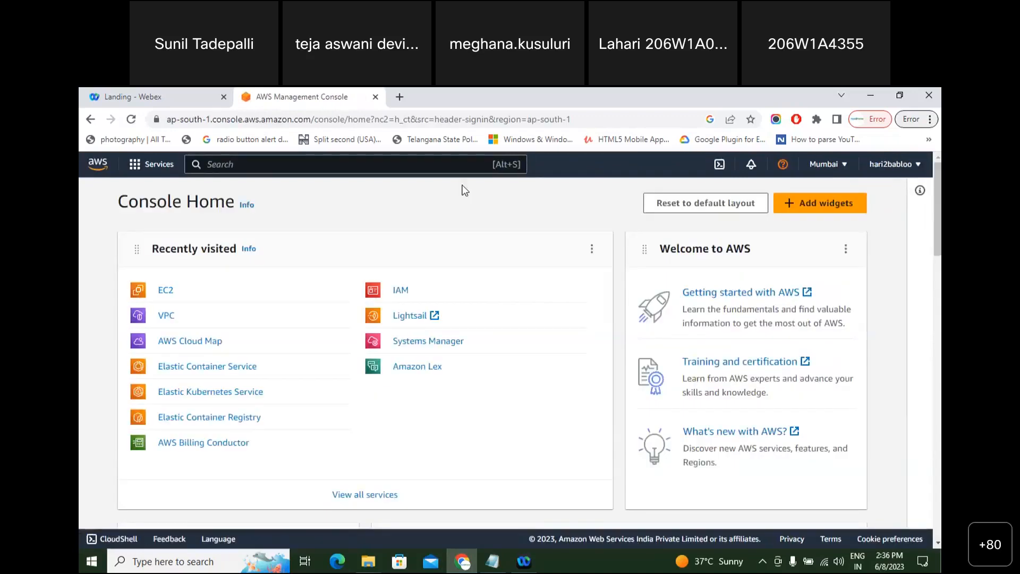
{"action": "left_click", "coordinate": [146, 166]}
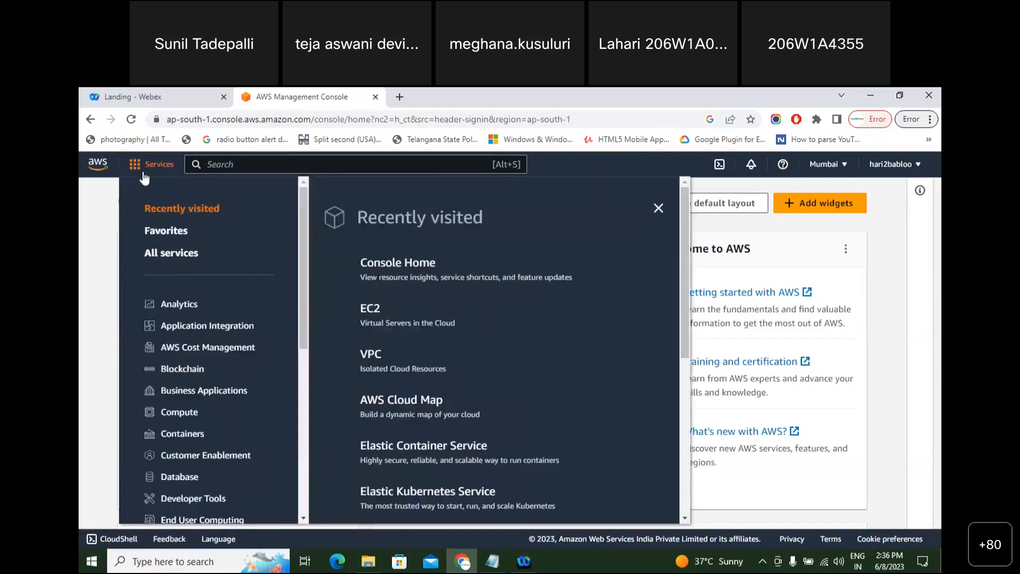
{"action": "left_click", "coordinate": [179, 413]}
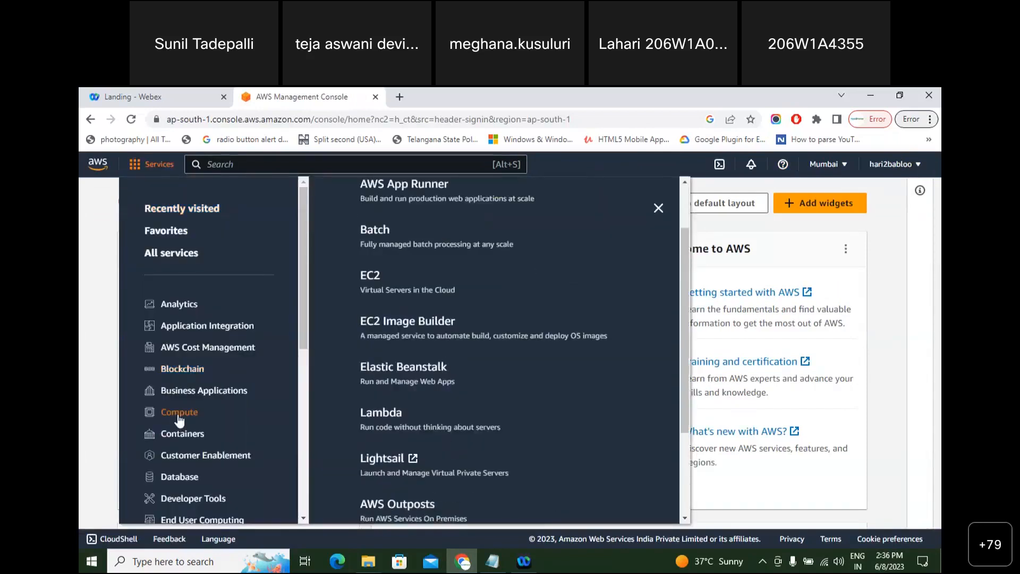
{"action": "left_click", "coordinate": [374, 276]}
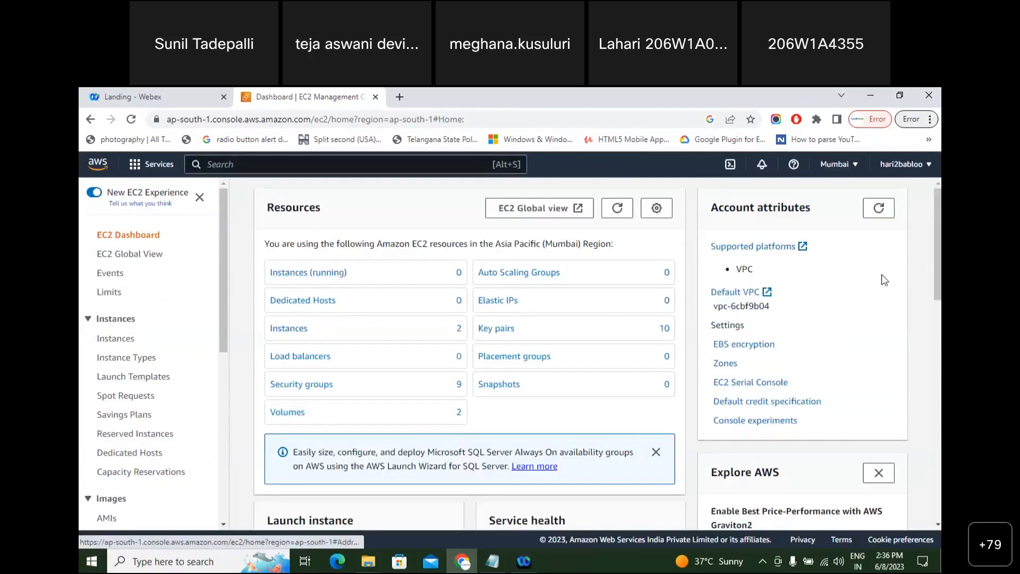
Start launching a new EC2 instance from the EC2 dashboard without using a template
{"action": "left_click_drag", "start_coordinate": [939, 272], "coordinate": [940, 274]}
{"action": "scroll", "coordinate": [939, 274], "scroll_direction": "down", "scroll_amount": 4}
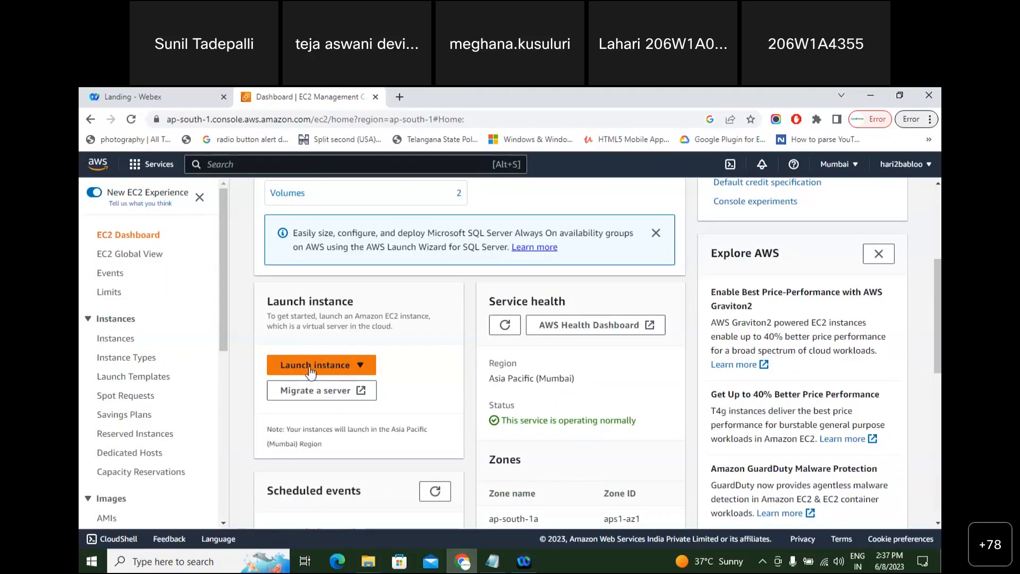
{"action": "left_click", "coordinate": [310, 370]}
{"action": "left_click", "coordinate": [311, 369]}
{"action": "left_click", "coordinate": [310, 369]}
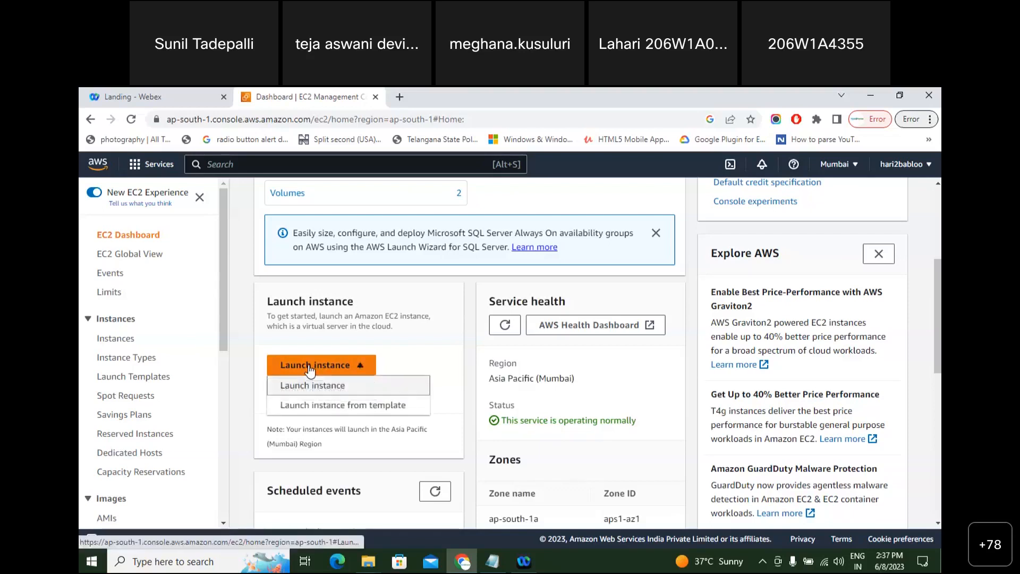
{"action": "left_click", "coordinate": [311, 383]}
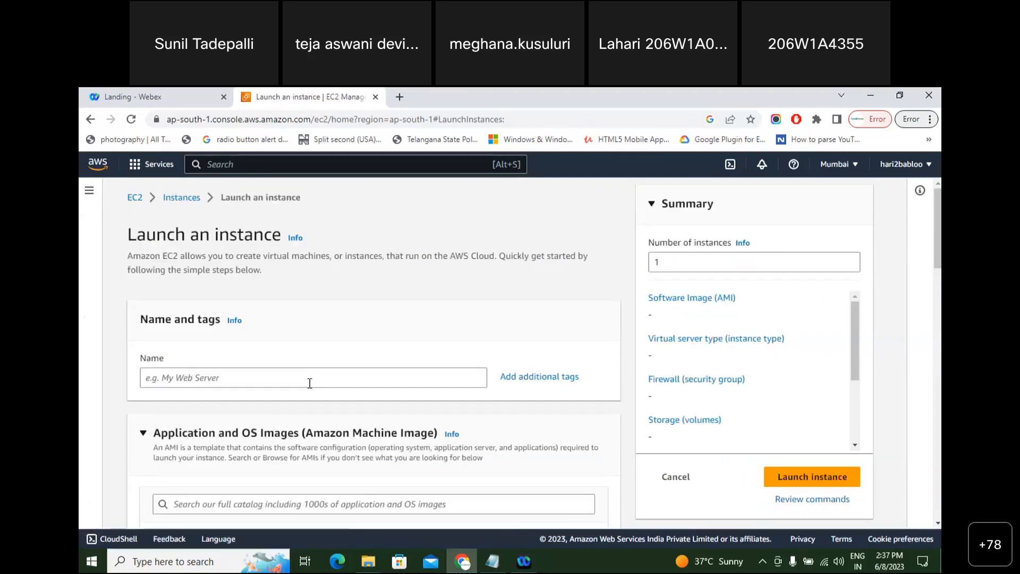
Name the new instance june8windowsServer
{"action": "left_click", "coordinate": [288, 379]}
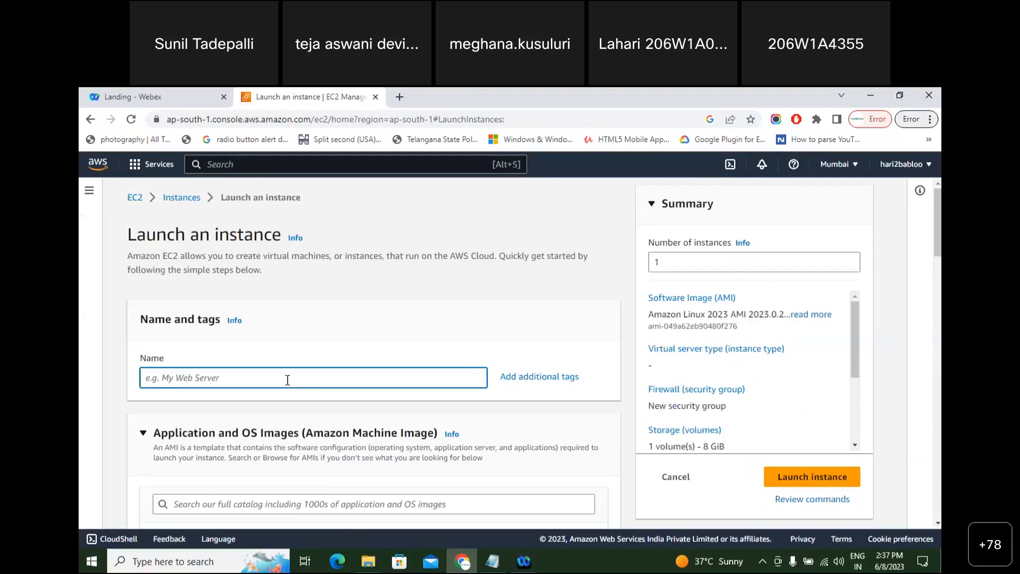
{"action": "type", "text": "june8"}
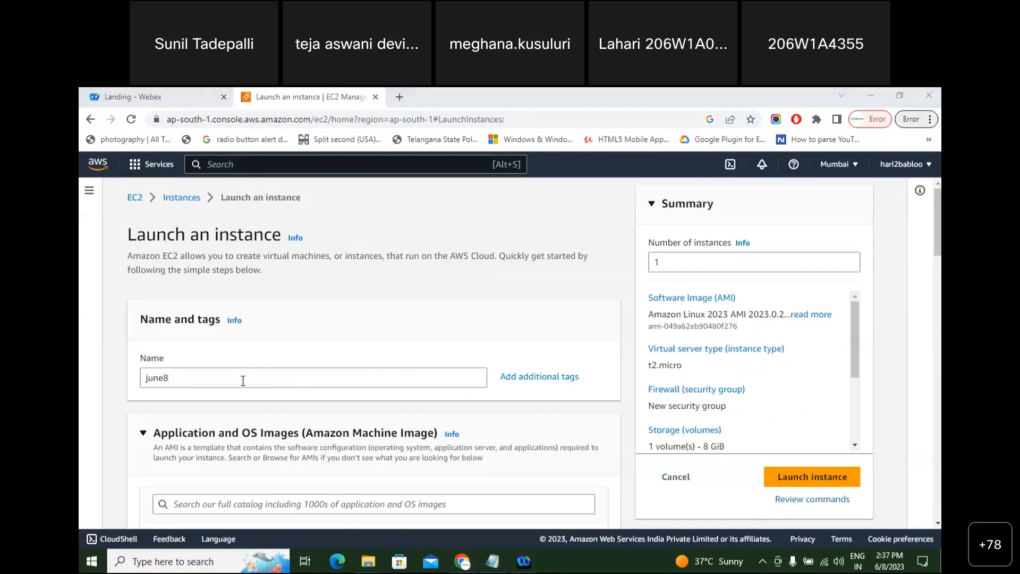
{"action": "left_click", "coordinate": [243, 380]}
{"action": "type", "text": "windows"}
{"action": "left_click", "coordinate": [442, 382]}
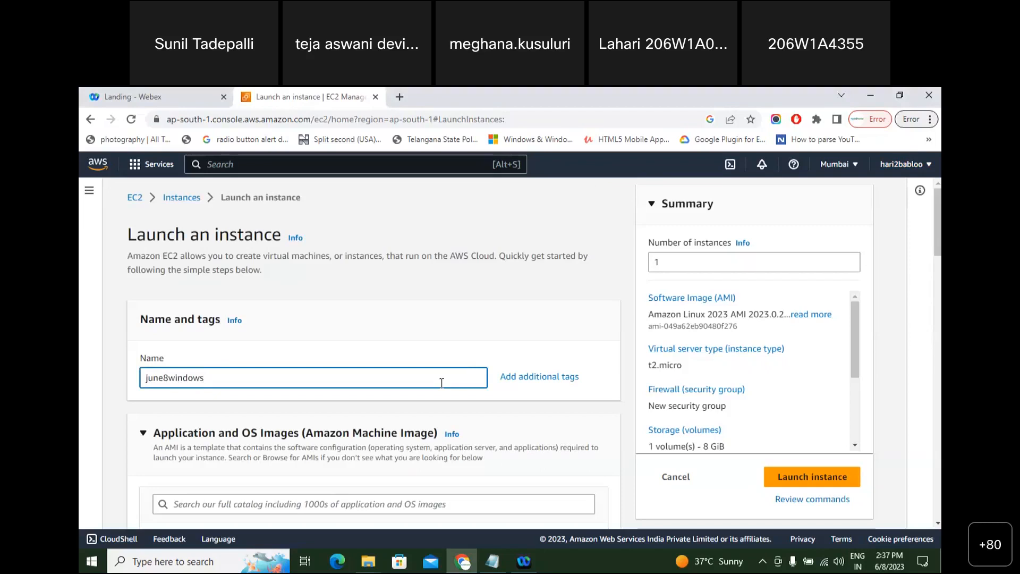
{"action": "type", "text": "Server"}
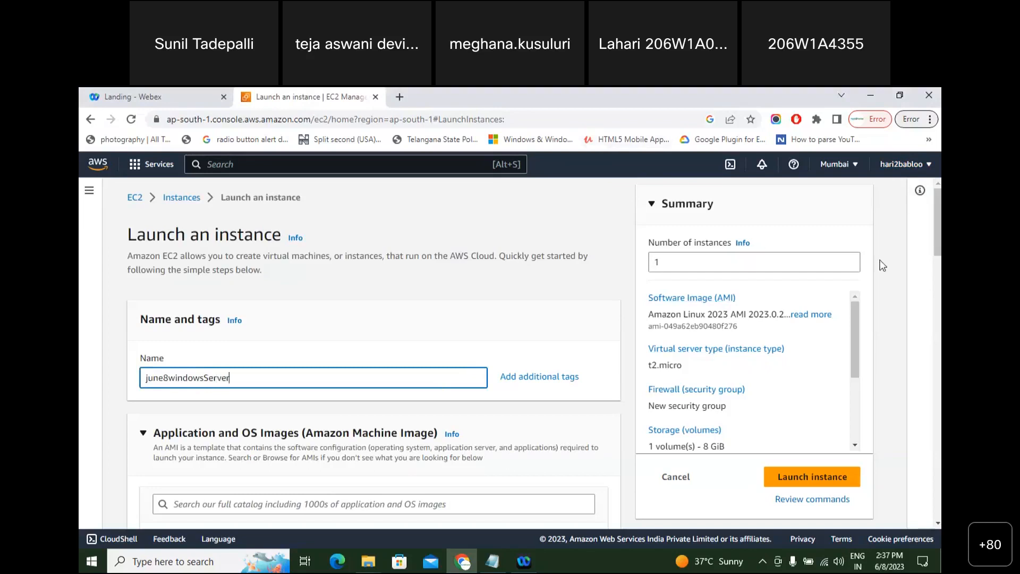
Choose the Microsoft Windows Server 2022 machine image for the instance
{"action": "scroll", "coordinate": [933, 223], "scroll_direction": "down", "scroll_amount": 3}
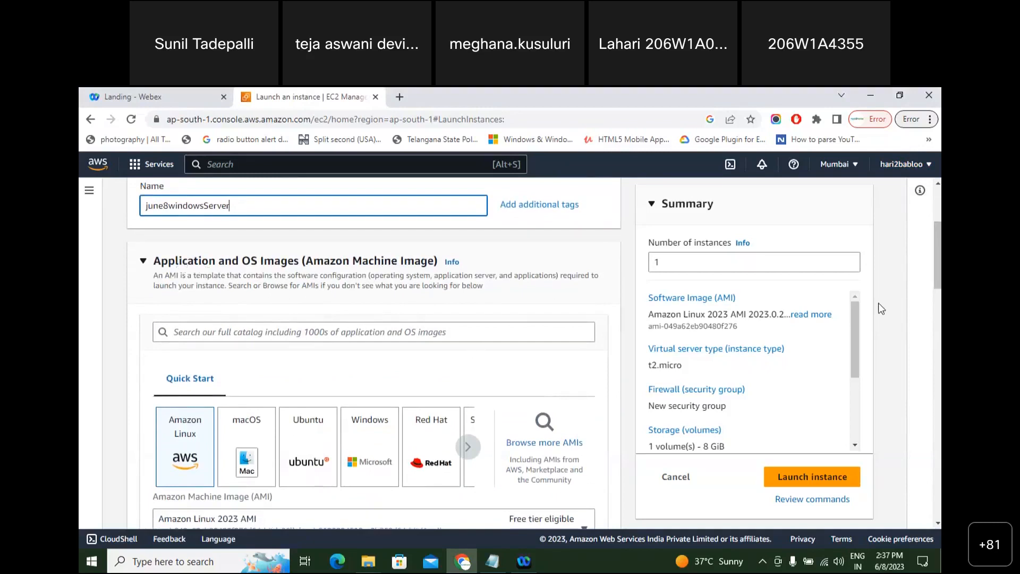
{"action": "scroll", "coordinate": [937, 255], "scroll_direction": "down", "scroll_amount": 3}
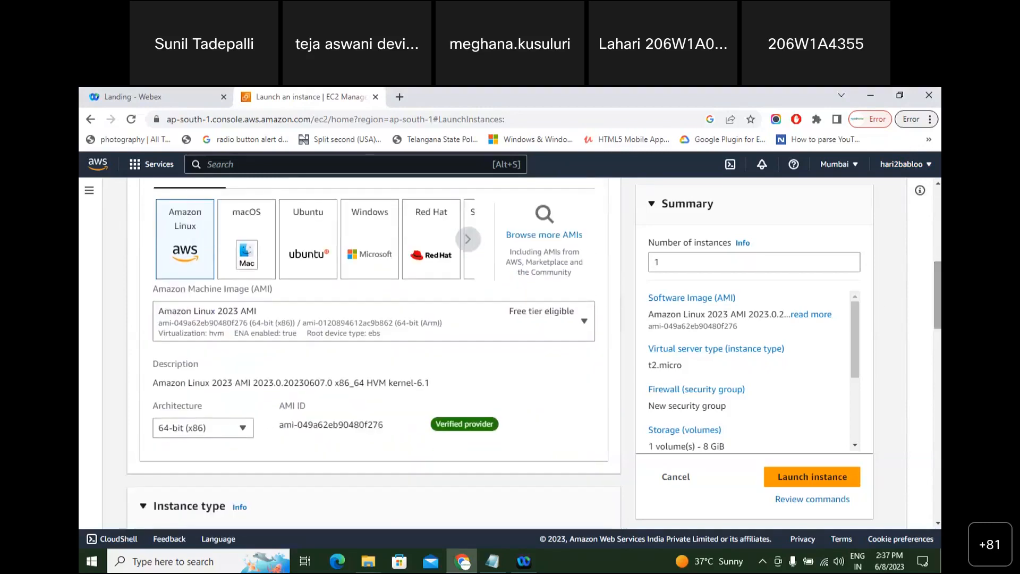
{"action": "left_click", "coordinate": [585, 325]}
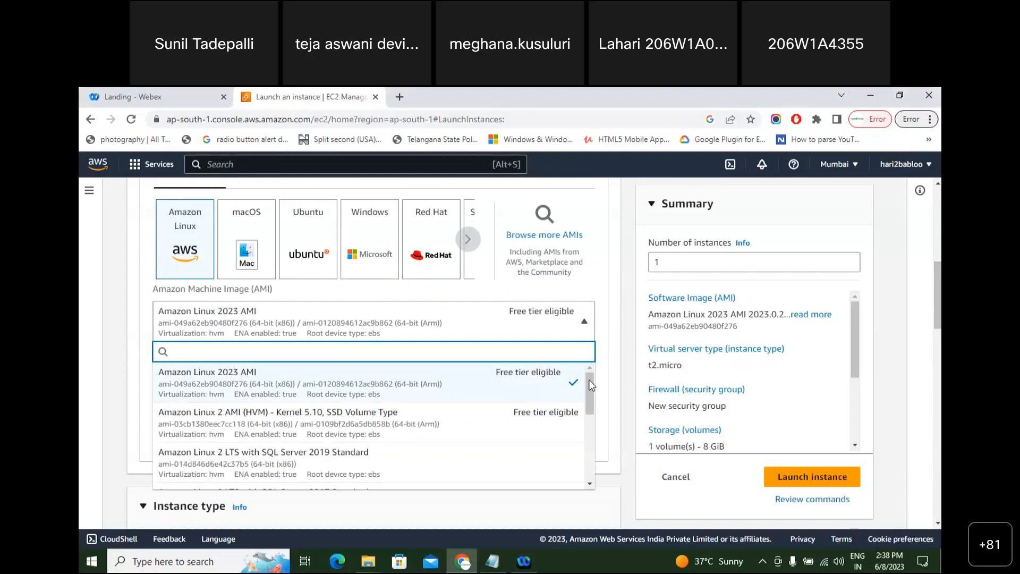
{"action": "scroll", "coordinate": [590, 387], "scroll_direction": "down", "scroll_amount": 1}
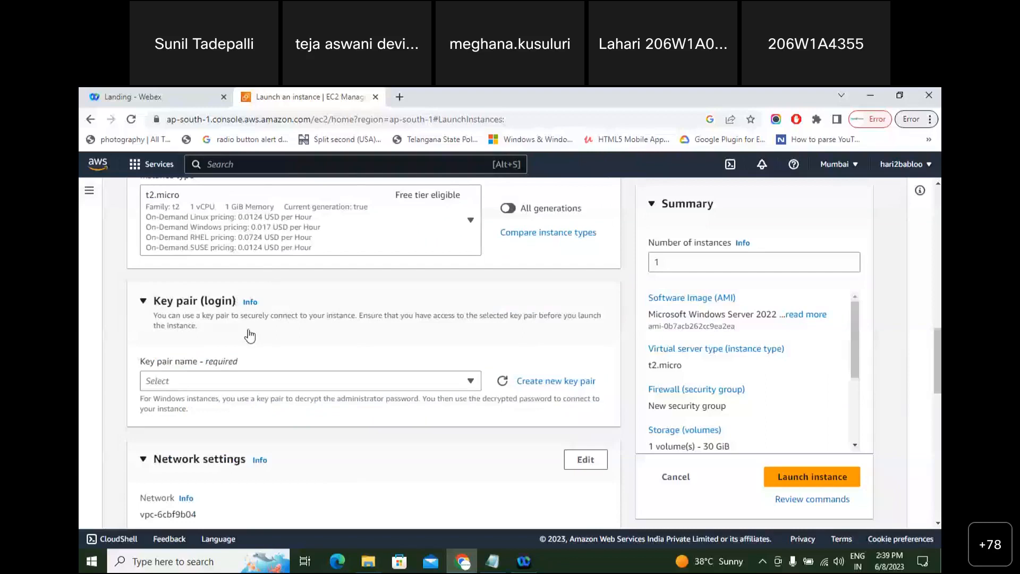
Begin creating a new login key pair for the instance and name it June8windows
{"action": "left_click", "coordinate": [474, 381]}
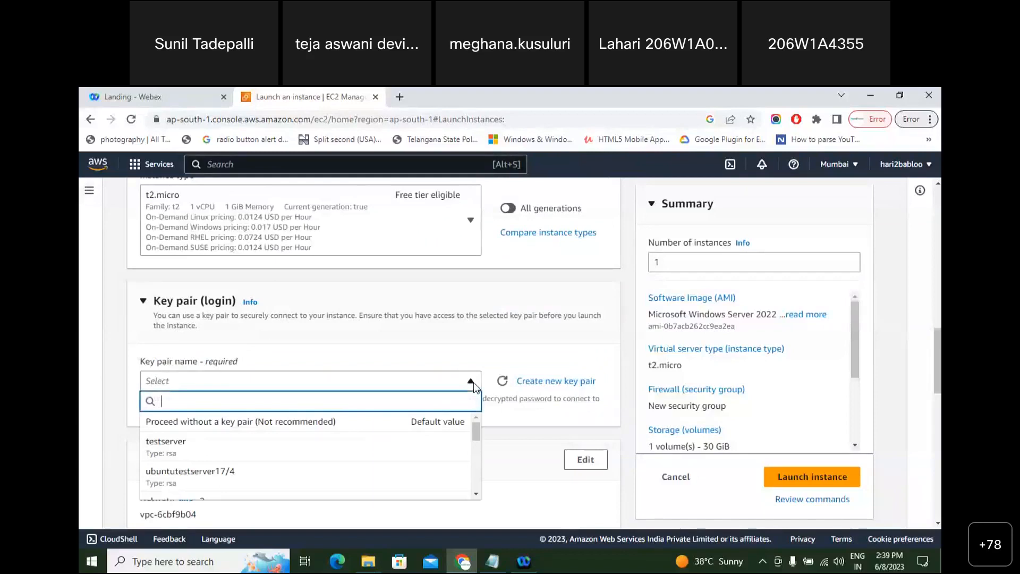
{"action": "left_click", "coordinate": [474, 381]}
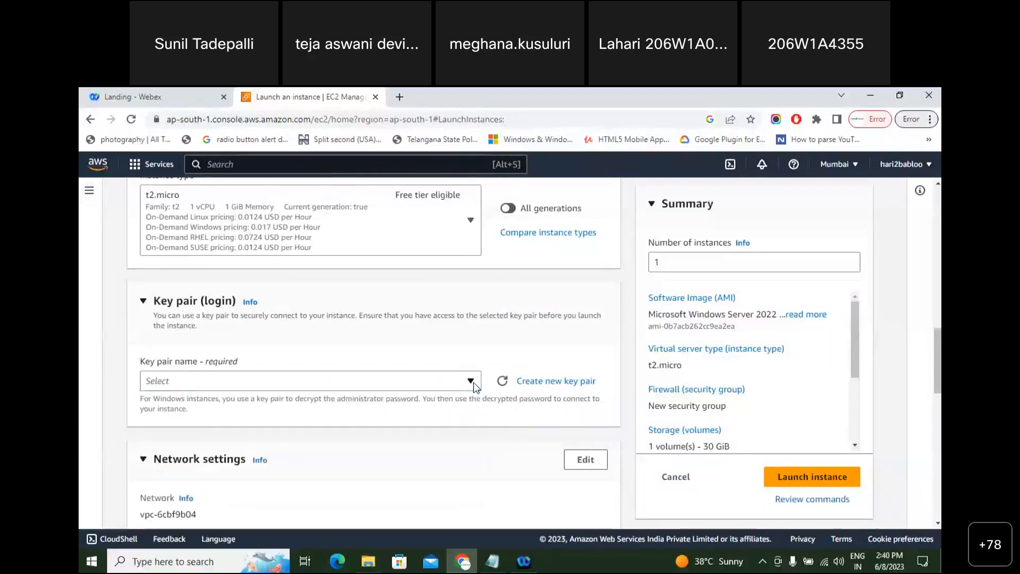
{"action": "left_click", "coordinate": [551, 388]}
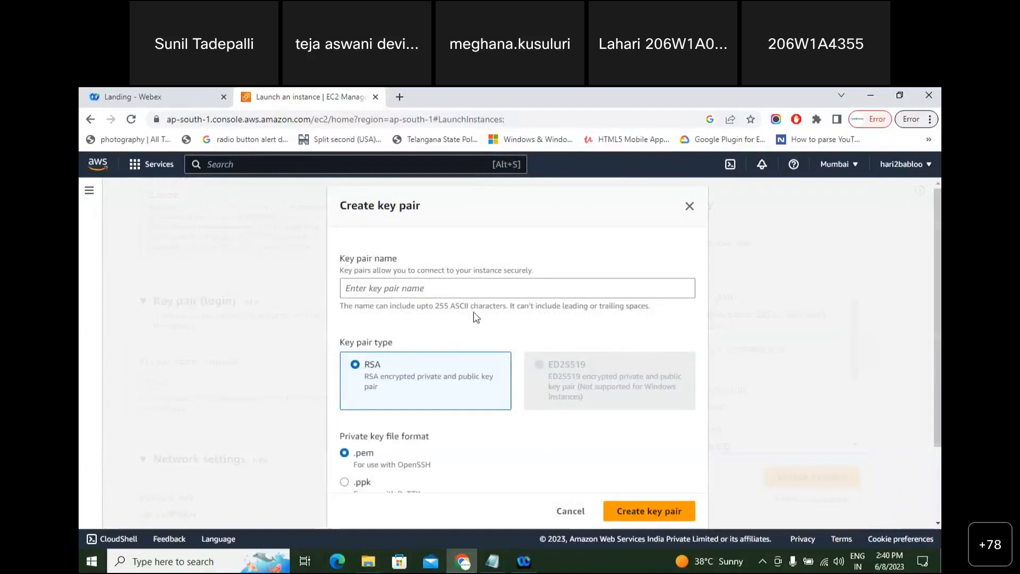
{"action": "left_click", "coordinate": [425, 290]}
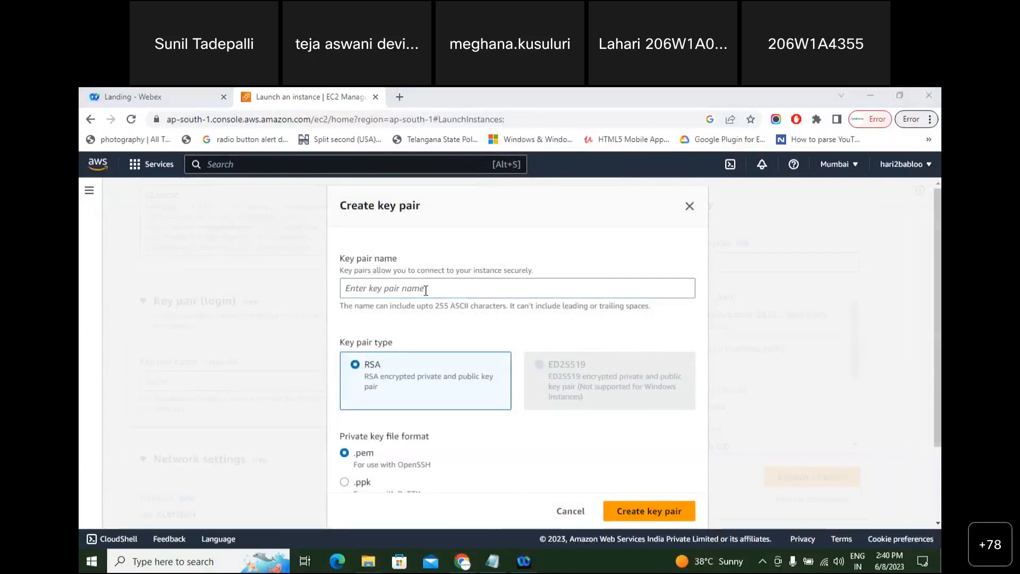
{"action": "left_click", "coordinate": [426, 290]}
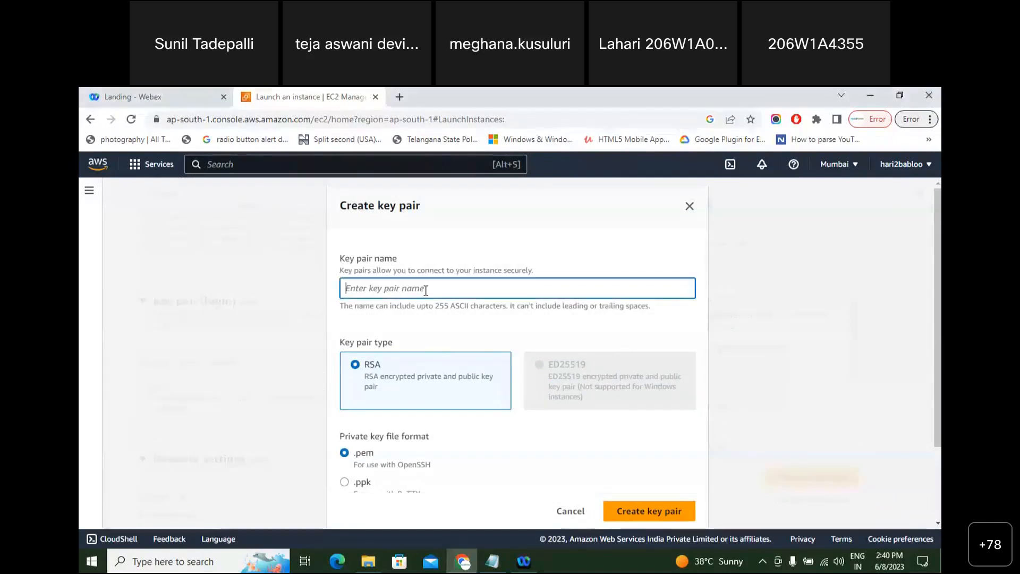
{"action": "type", "text": "June"}
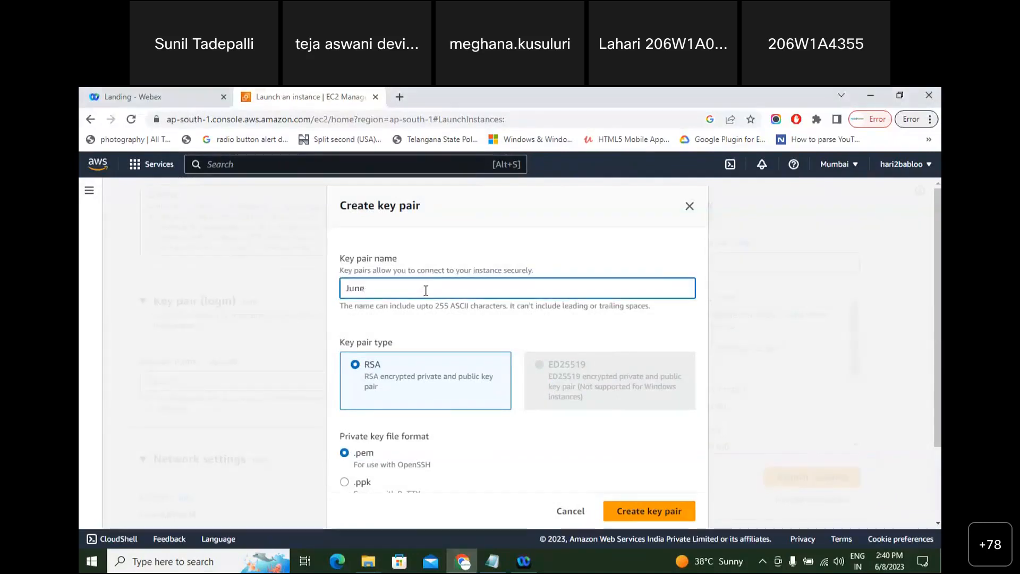
{"action": "type", "text": "8winow"}
{"action": "key", "text": "BackSpace"}
{"action": "key", "text": "BackSpace"}
{"action": "type", "text": "dows"}
{"action": "left_click", "coordinate": [490, 441]}
Highlight the .pem option under the private key file format
{"action": "scroll", "coordinate": [490, 441], "scroll_direction": "down", "scroll_amount": 2}
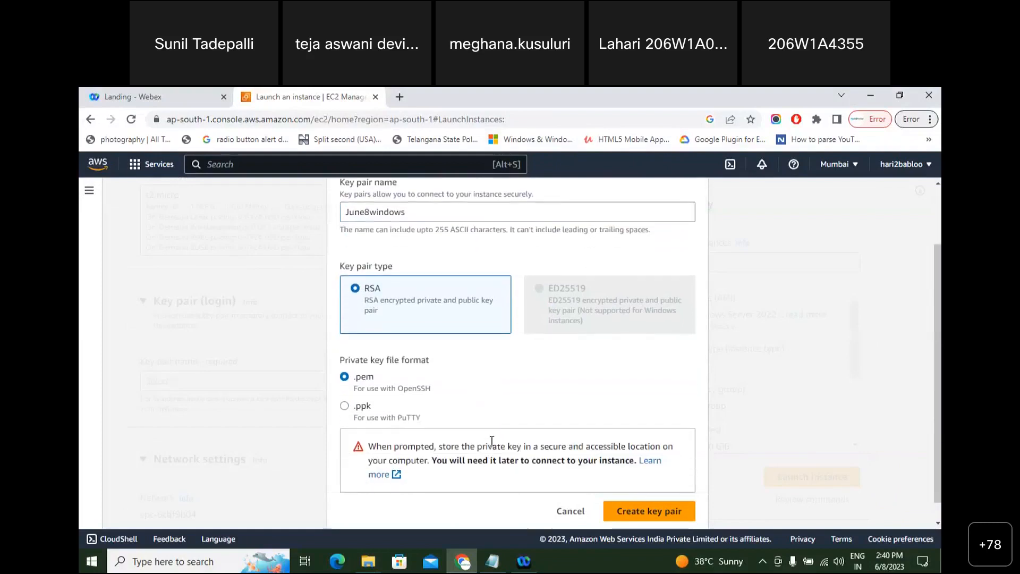
{"action": "scroll", "coordinate": [492, 441], "scroll_direction": "down", "scroll_amount": 1}
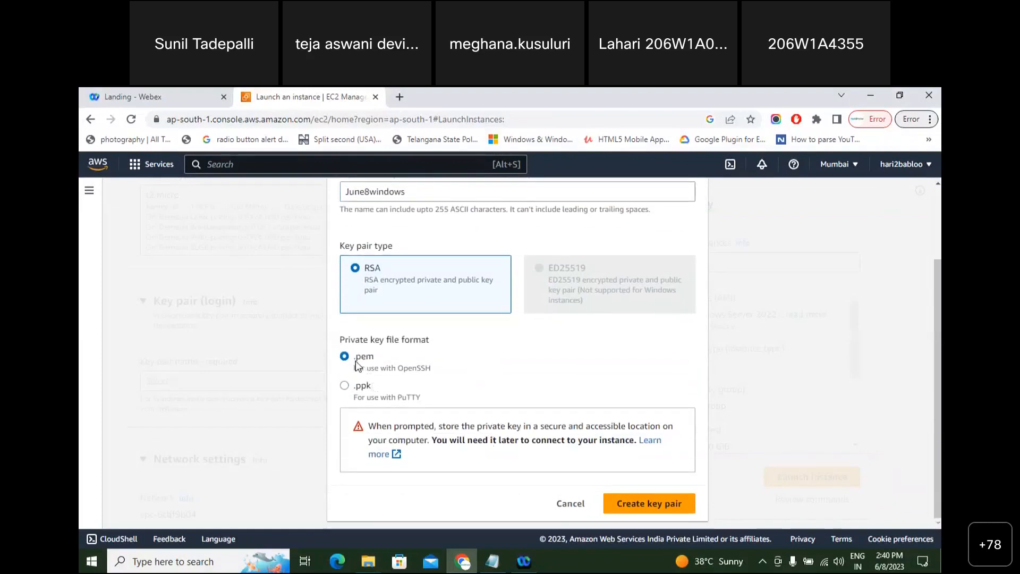
{"action": "left_click_drag", "start_coordinate": [355, 361], "coordinate": [378, 364]}
{"action": "left_click", "coordinate": [405, 373]}
{"action": "triple_click", "coordinate": [368, 361]}
{"action": "left_click", "coordinate": [702, 290]}
{"action": "scroll", "coordinate": [703, 289], "scroll_direction": "up", "scroll_amount": 2}
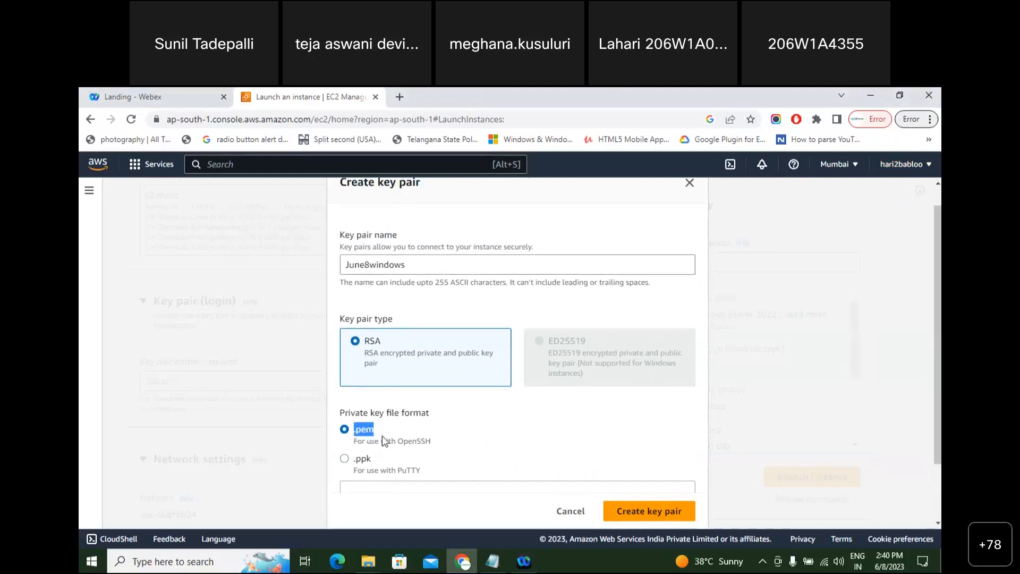
Switch the private key file format to .ppk, highlight its label, and set the format back to .pem
{"action": "left_click", "coordinate": [345, 461]}
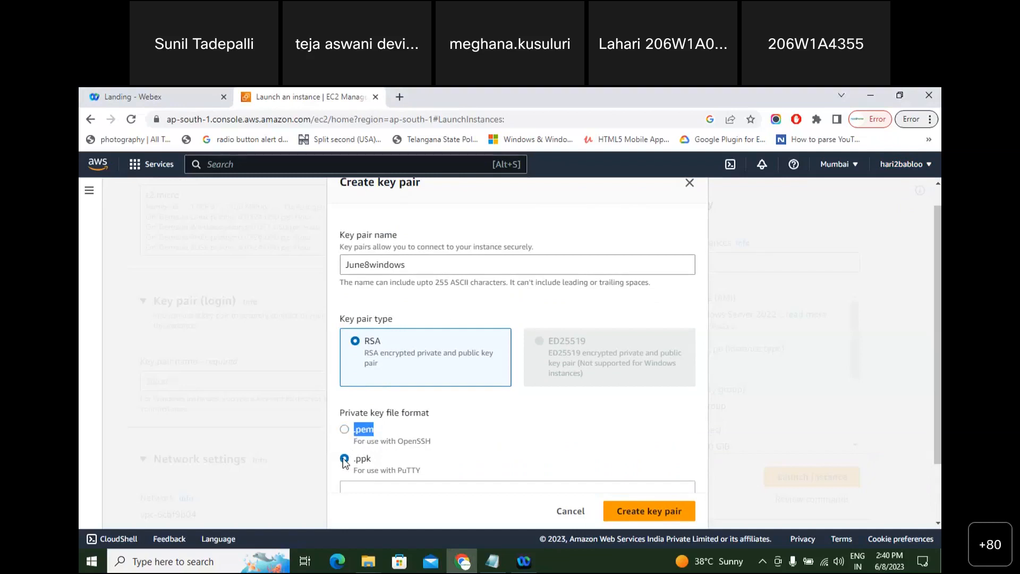
{"action": "left_click_drag", "start_coordinate": [353, 460], "coordinate": [375, 460]}
{"action": "left_click", "coordinate": [345, 430]}
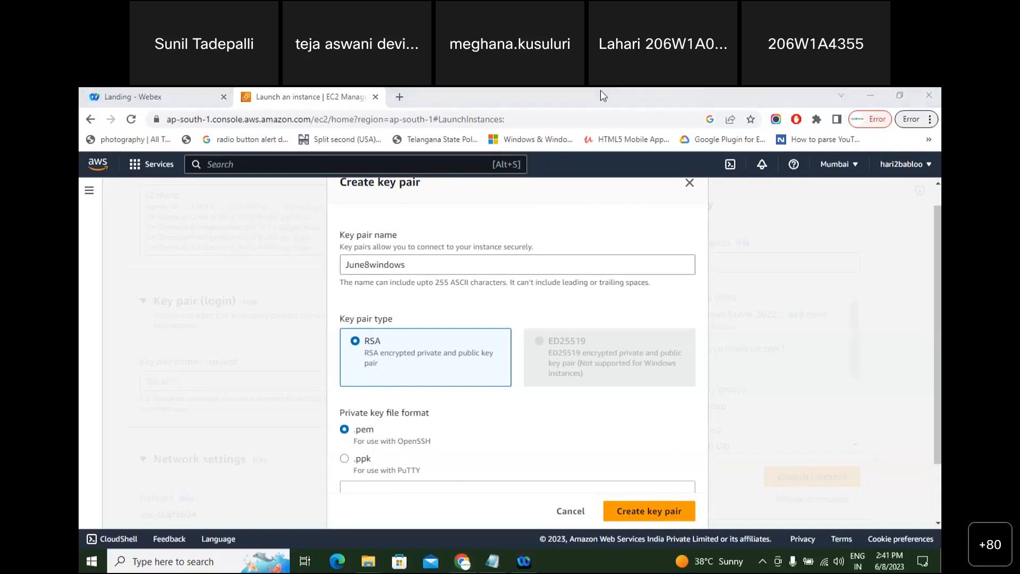
Circle the .pem and .ppk format options in turn with the screen annotation pen, clearing each mark
{"action": "mouse_move", "coordinate": [375, 407]}
{"action": "left_mouse_down"}
{"action": "mouse_move", "coordinate": [340, 428]}
{"action": "mouse_move", "coordinate": [372, 448]}
{"action": "mouse_move", "coordinate": [391, 412]}
{"action": "mouse_move", "coordinate": [345, 422]}
{"action": "mouse_move", "coordinate": [365, 440]}
{"action": "mouse_move", "coordinate": [367, 401]}
{"action": "mouse_move", "coordinate": [352, 433]}
{"action": "left_mouse_up"}
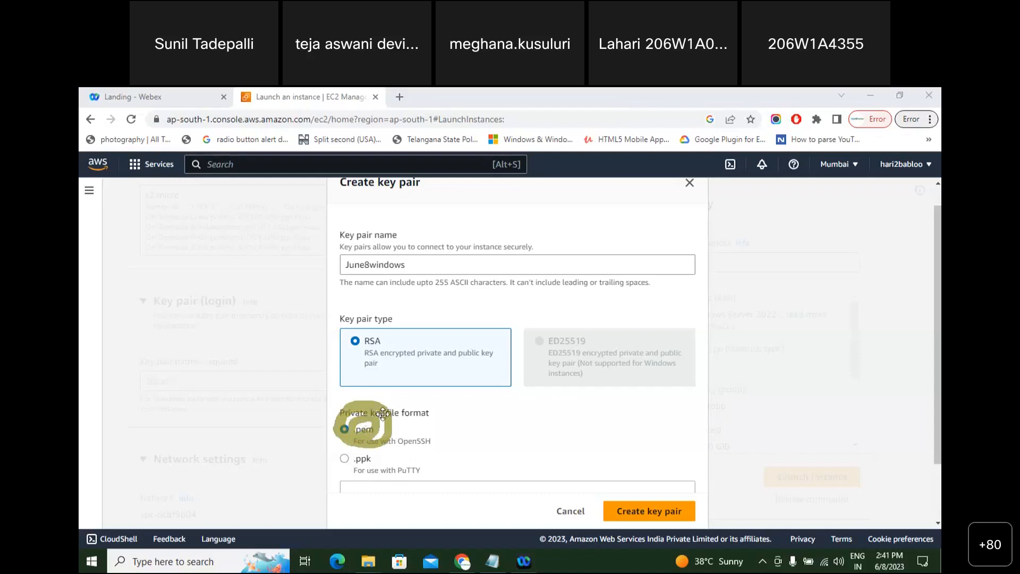
{"action": "left_click", "coordinate": [124, 189]}
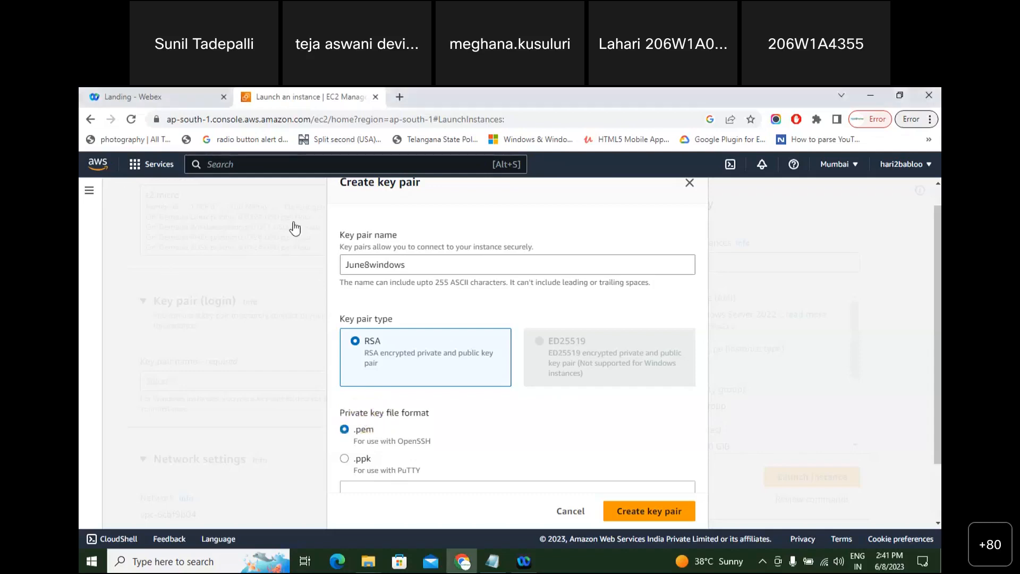
{"action": "left_click", "coordinate": [615, 101]}
{"action": "mouse_move", "coordinate": [372, 447]}
{"action": "left_mouse_down"}
{"action": "mouse_move", "coordinate": [357, 476]}
{"action": "mouse_move", "coordinate": [389, 454]}
{"action": "mouse_move", "coordinate": [369, 446]}
{"action": "left_mouse_up"}
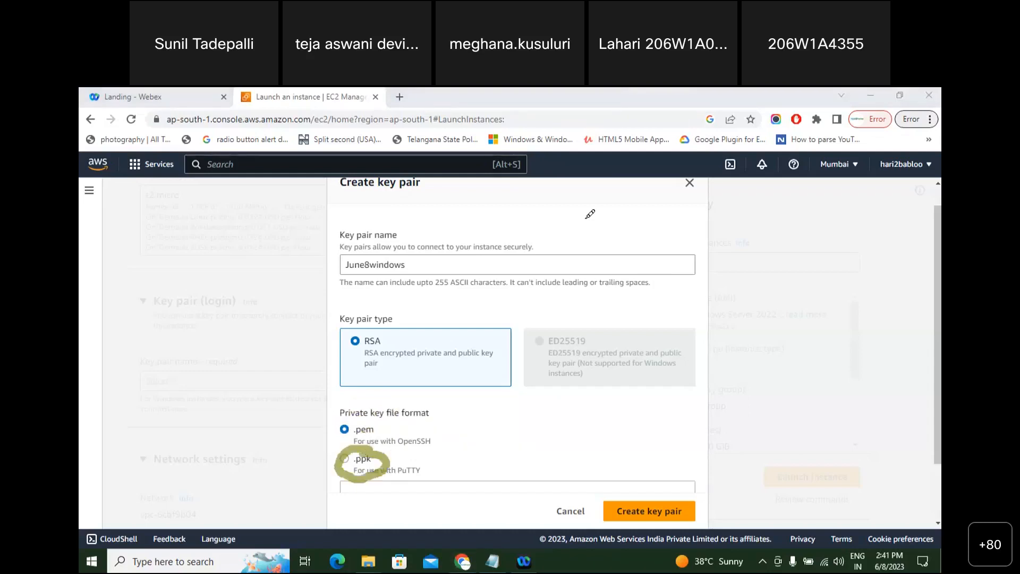
{"action": "left_click", "coordinate": [123, 190]}
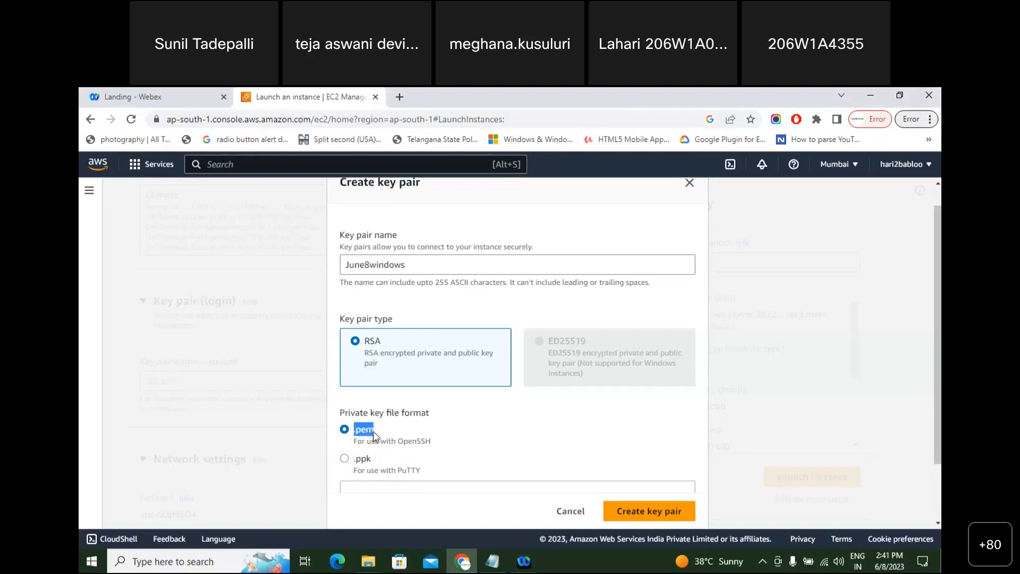
Create the June8windows RSA key pair with the .pem private key file format
{"action": "scroll", "coordinate": [774, 372], "scroll_direction": "down", "scroll_amount": 2}
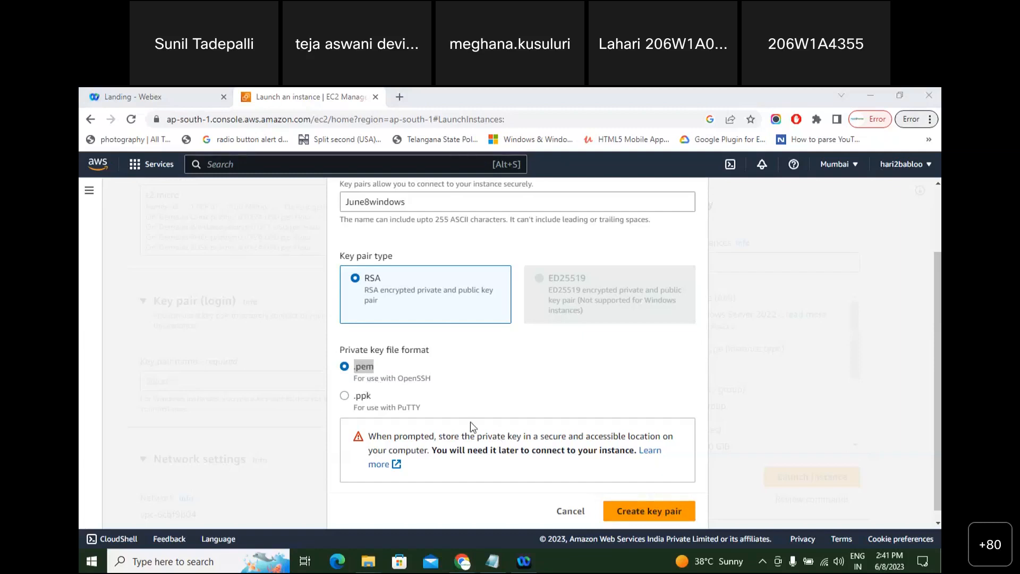
{"action": "left_click", "coordinate": [646, 516]}
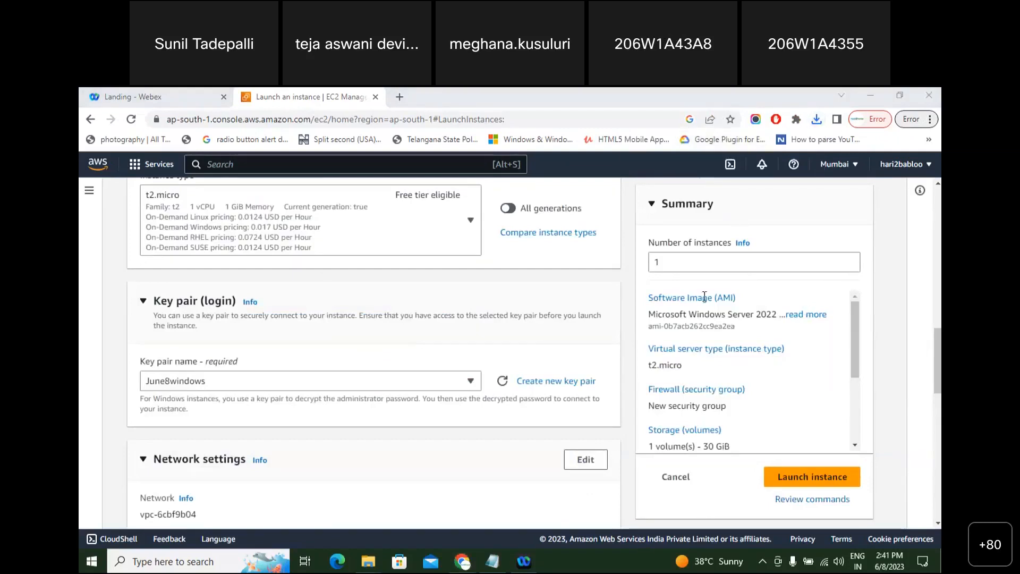
Move the downloaded June8windows.pem file from the Downloads folder into the aws class june folder on the desktop
{"action": "left_click", "coordinate": [816, 122]}
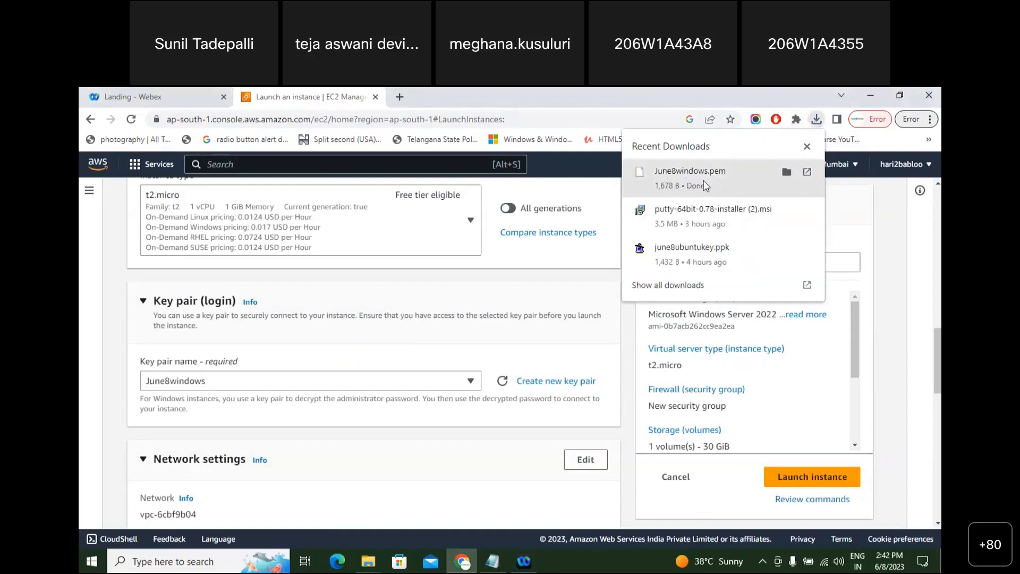
{"action": "left_click", "coordinate": [786, 171]}
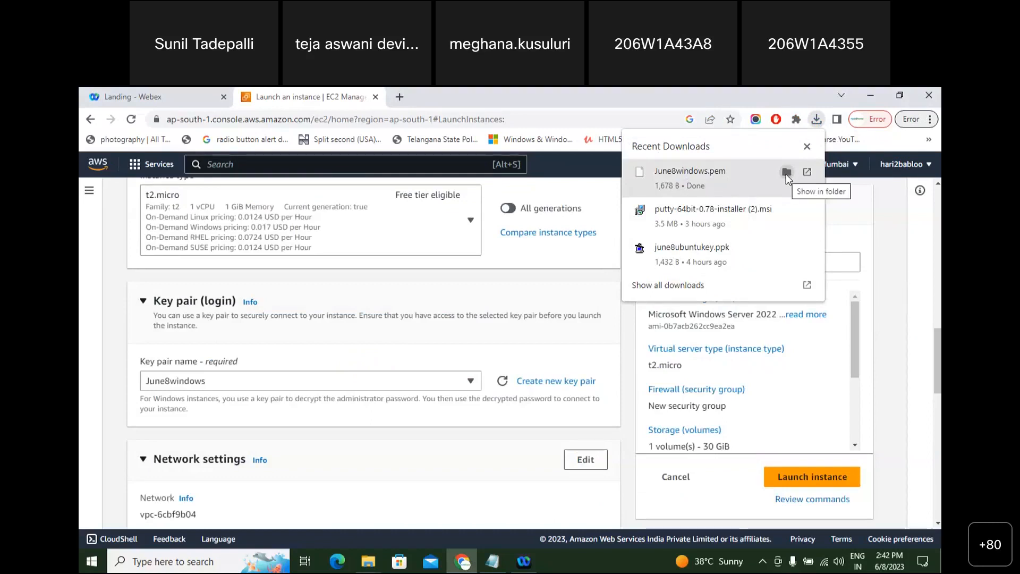
{"action": "right_click", "coordinate": [319, 193]}
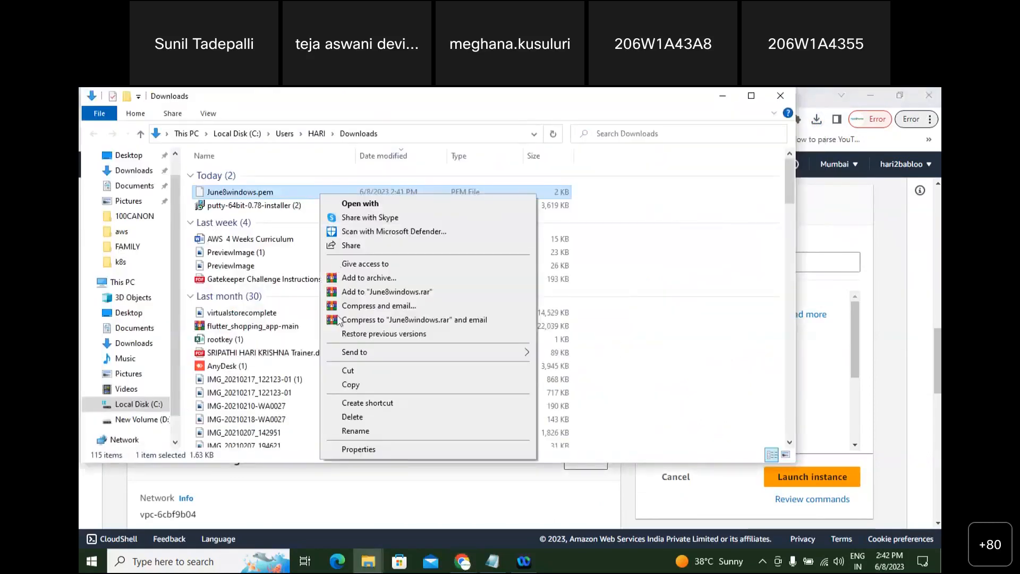
{"action": "left_click", "coordinate": [348, 371]}
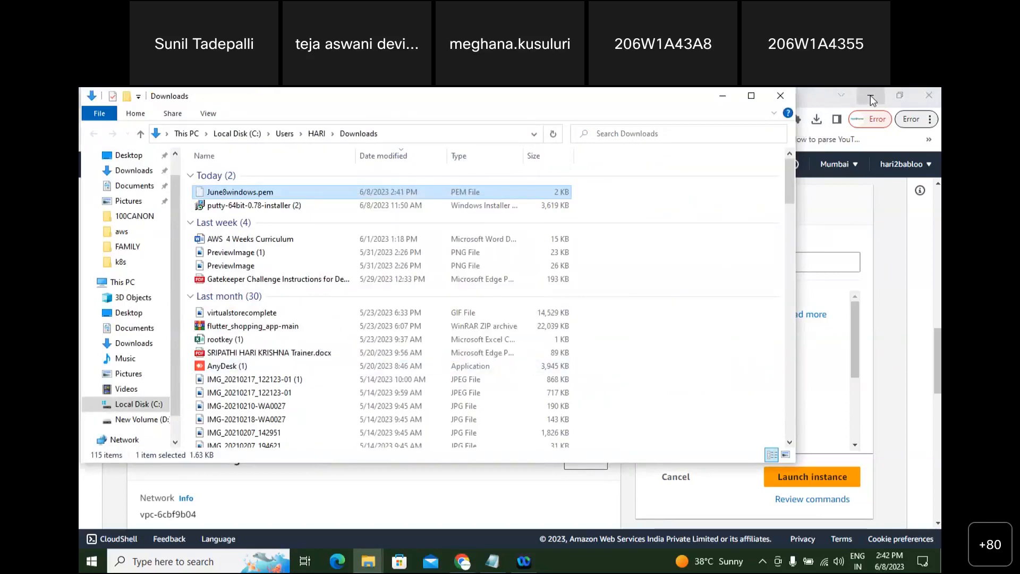
{"action": "left_click", "coordinate": [872, 100]}
{"action": "left_click_drag", "start_coordinate": [197, 93], "coordinate": [299, 494]}
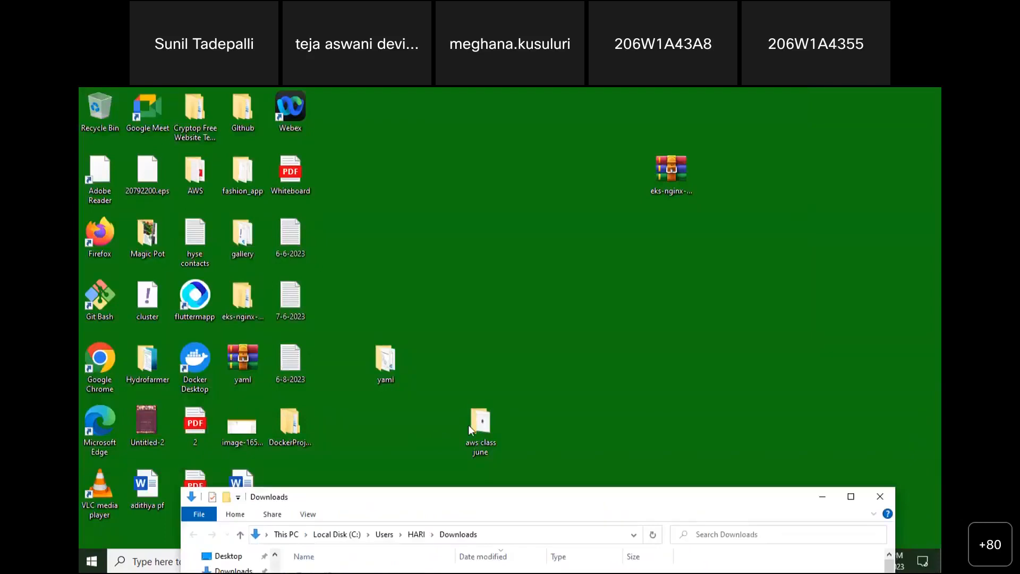
{"action": "double_click", "coordinate": [472, 431]}
{"action": "right_click", "coordinate": [407, 290]}
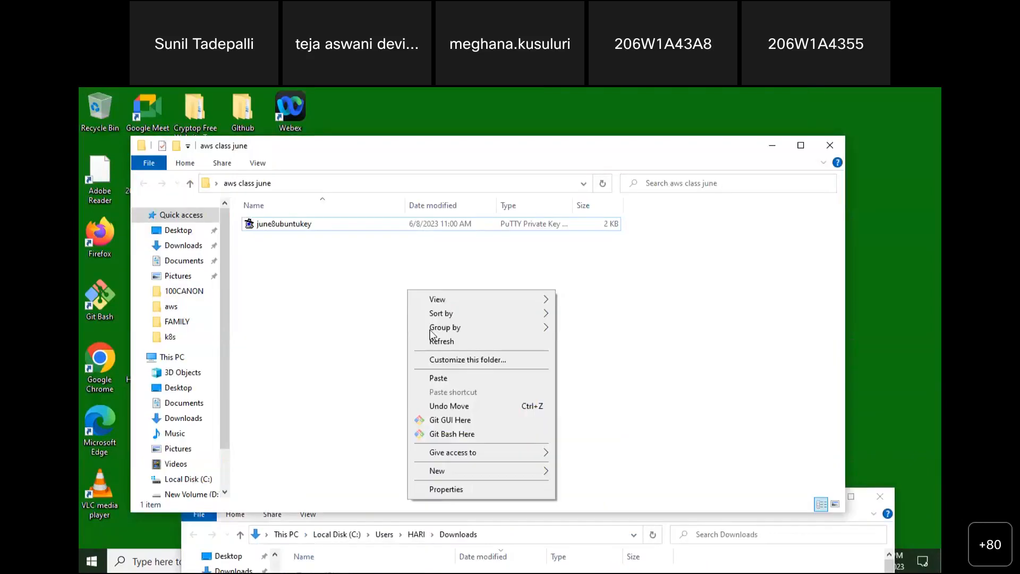
{"action": "left_click", "coordinate": [431, 377]}
Widen the Type column and compare the file types of june8ubuntukey and June8windows.pem
{"action": "left_click", "coordinate": [285, 227]}
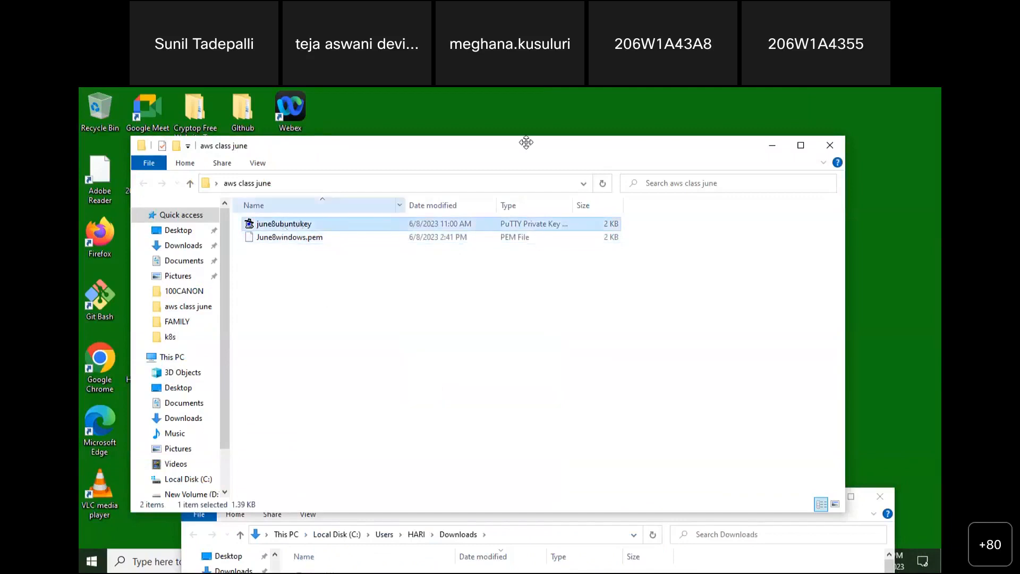
{"action": "left_click", "coordinate": [508, 134]}
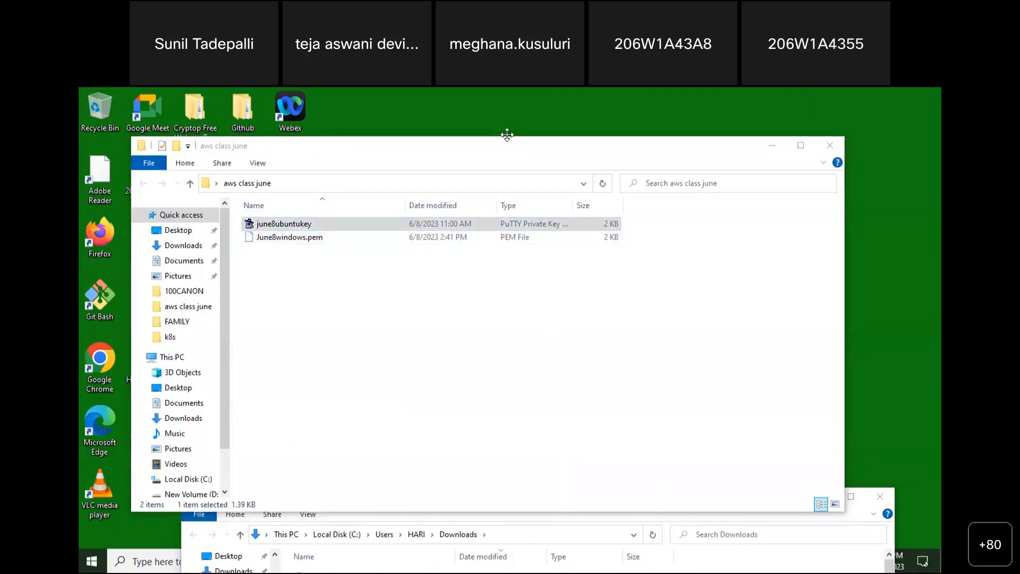
{"action": "left_click", "coordinate": [313, 243]}
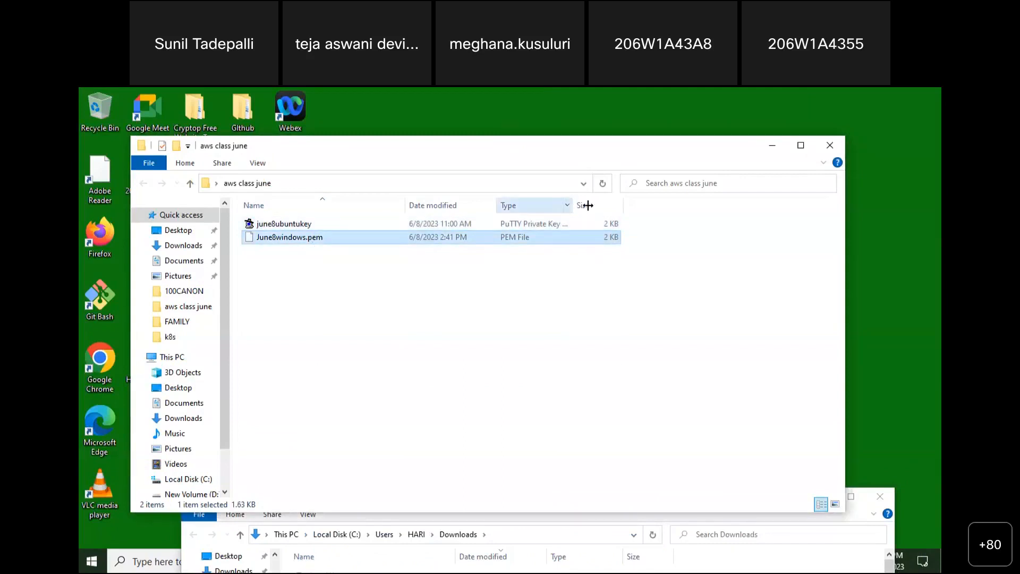
{"action": "left_click_drag", "start_coordinate": [571, 204], "coordinate": [630, 203]}
{"action": "left_click", "coordinate": [307, 228]}
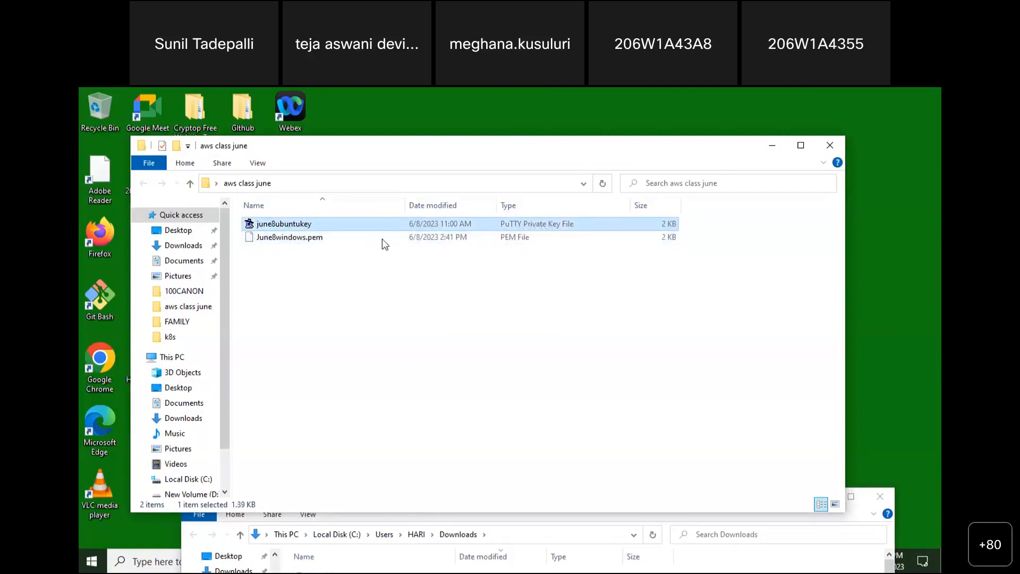
{"action": "left_click", "coordinate": [320, 240]}
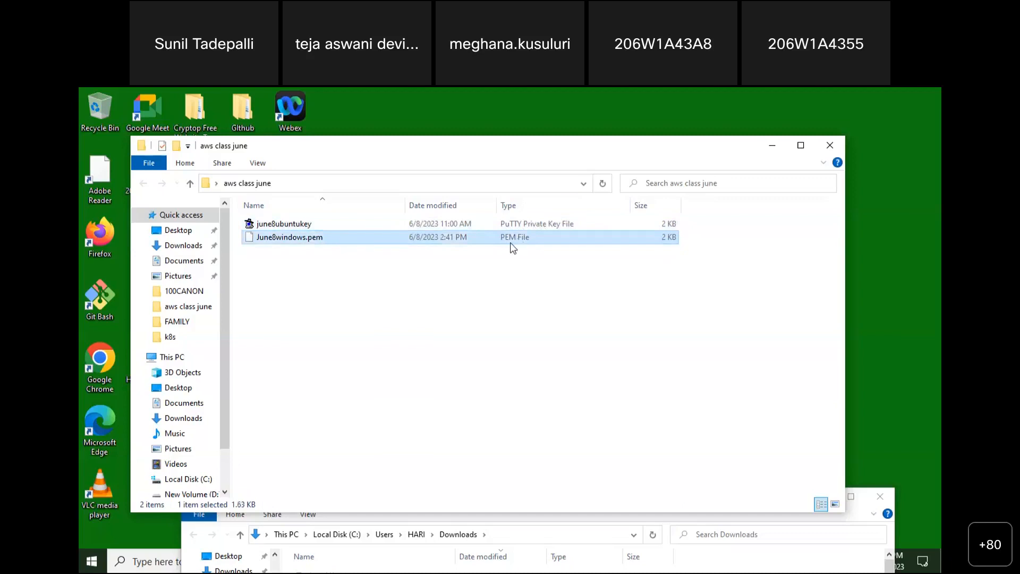
{"action": "key", "text": "alt+Tab"}
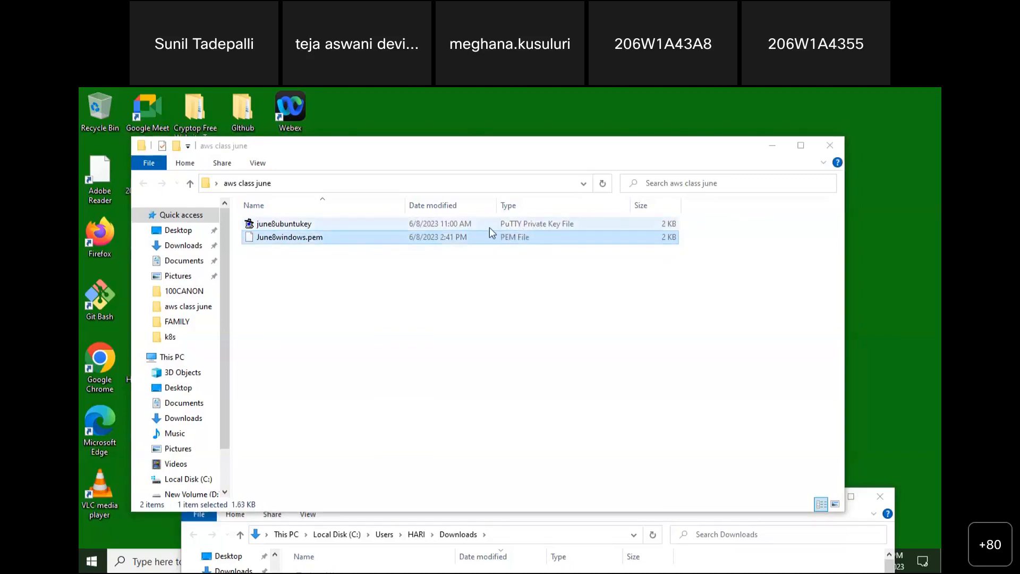
{"action": "left_click", "coordinate": [540, 226]}
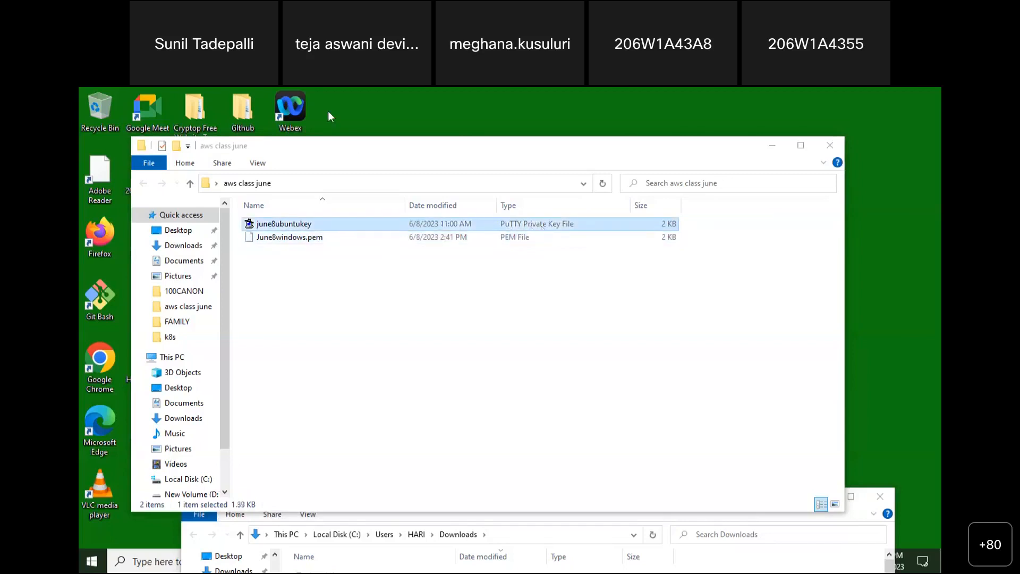
{"action": "left_click", "coordinate": [907, 155]}
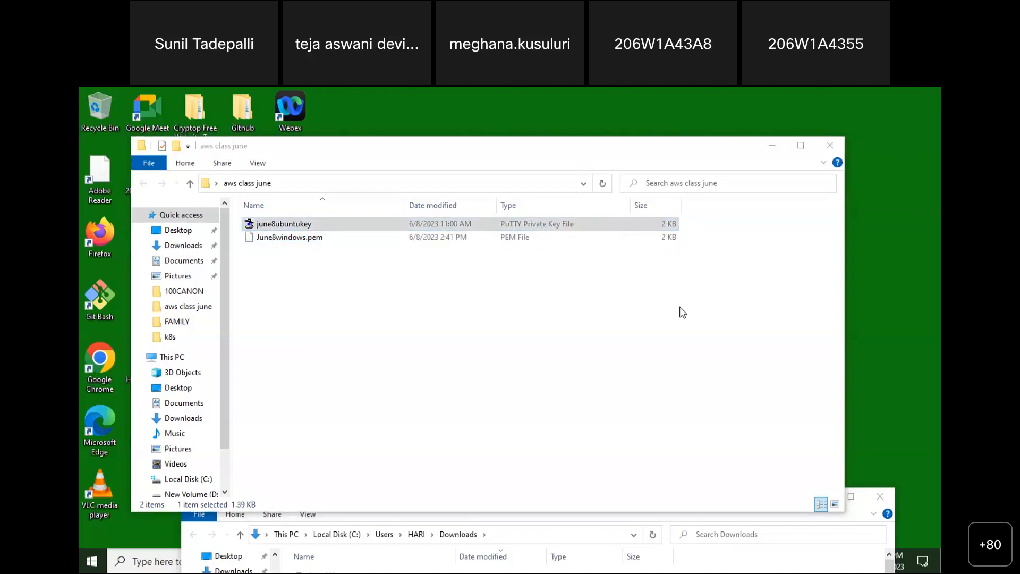
{"action": "left_click", "coordinate": [690, 320]}
Close the aws class june and Downloads folder windows and switch back to the EC2 launch page in Chrome
{"action": "left_click", "coordinate": [832, 146]}
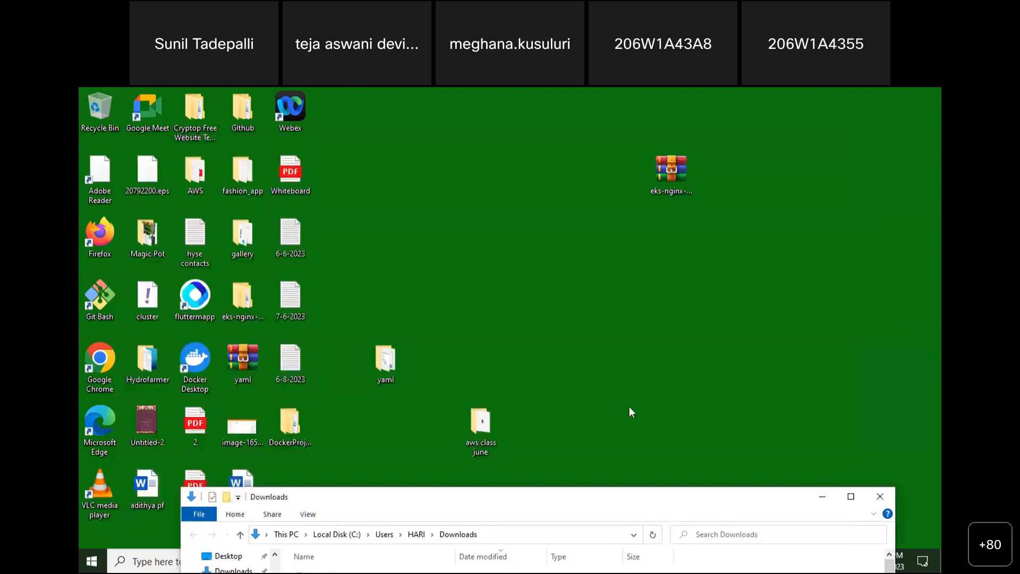
{"action": "left_click_drag", "start_coordinate": [583, 497], "coordinate": [519, 290]}
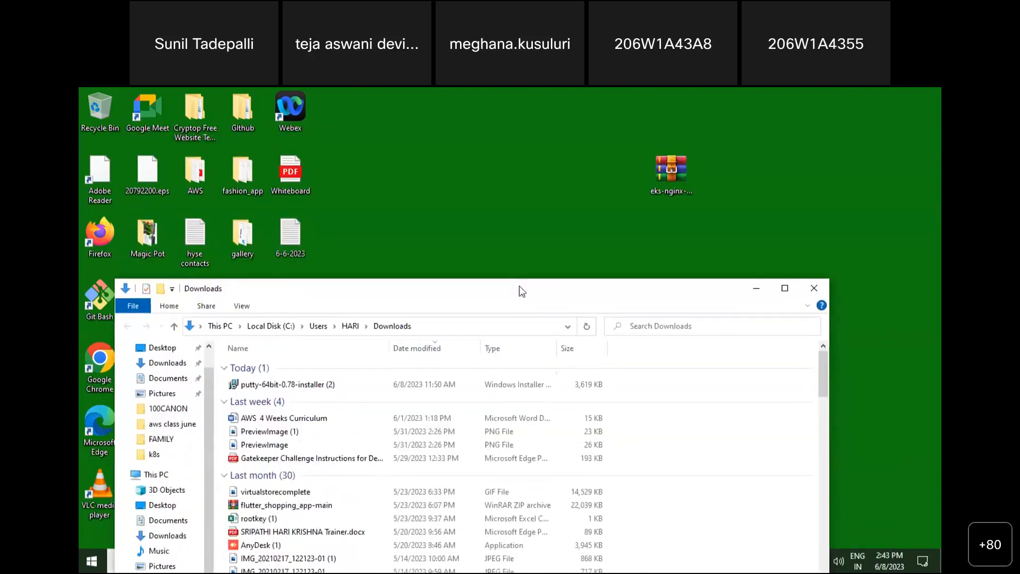
{"action": "left_click", "coordinate": [815, 288]}
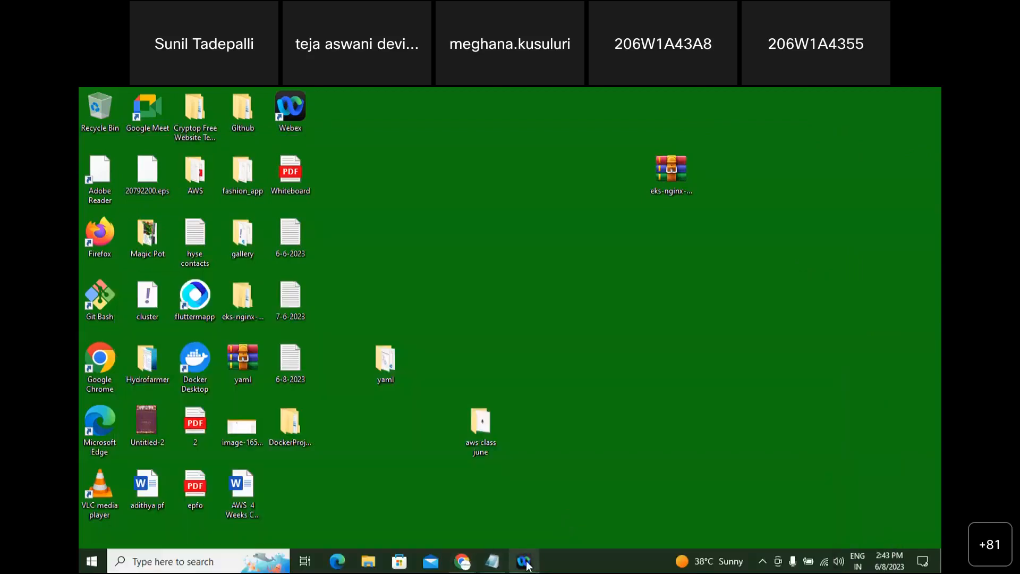
{"action": "left_click", "coordinate": [462, 562]}
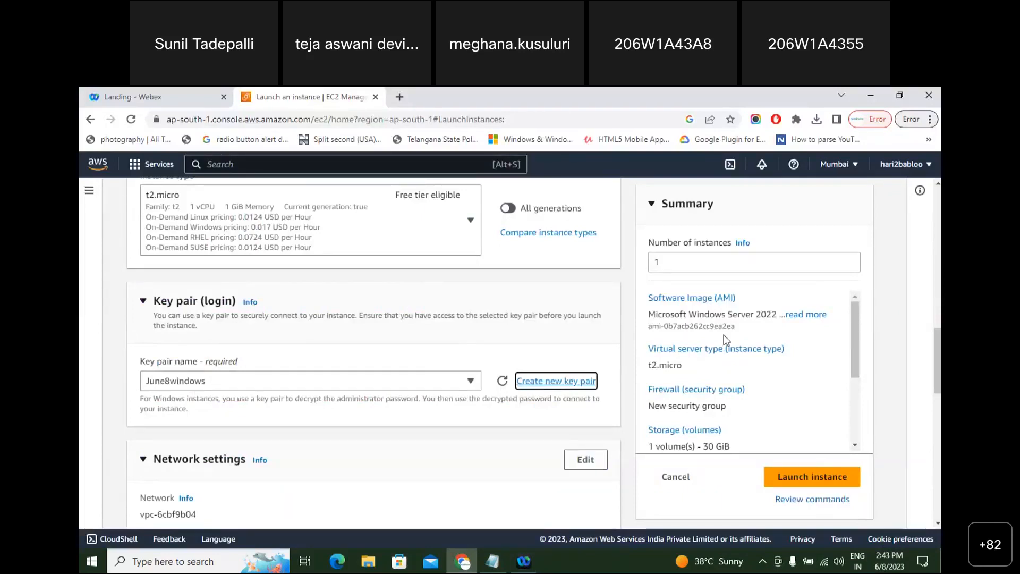
Set the root volume size in the storage configuration to 20 GiB
{"action": "left_click_drag", "start_coordinate": [939, 353], "coordinate": [939, 401]}
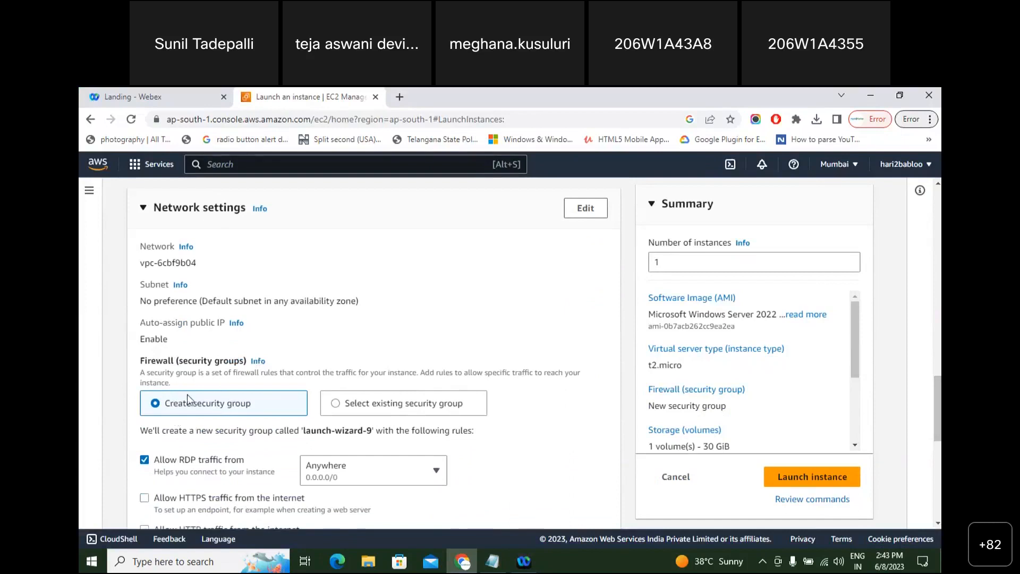
{"action": "left_click_drag", "start_coordinate": [939, 402], "coordinate": [939, 458]}
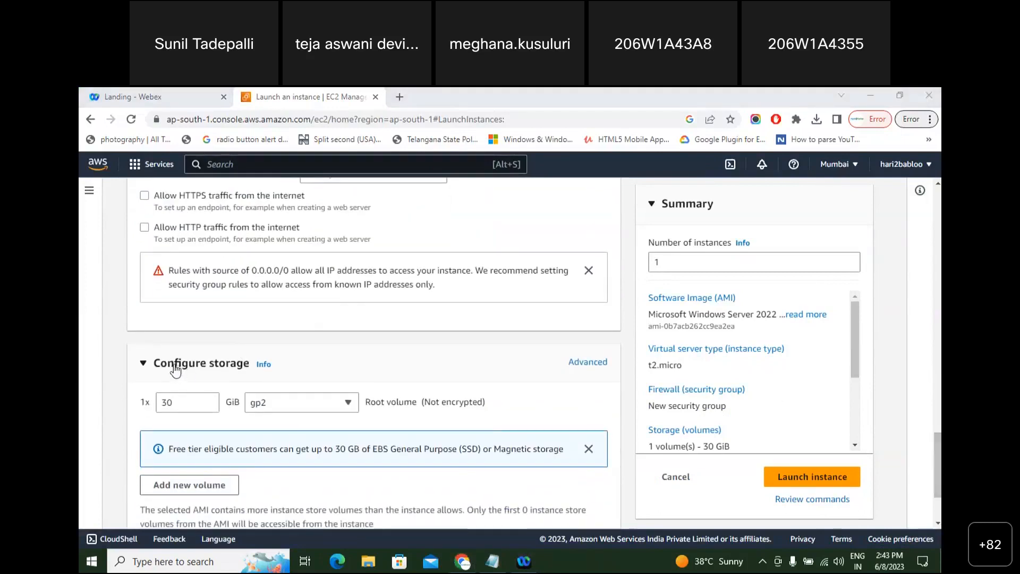
{"action": "left_click_drag", "start_coordinate": [179, 403], "coordinate": [159, 403]}
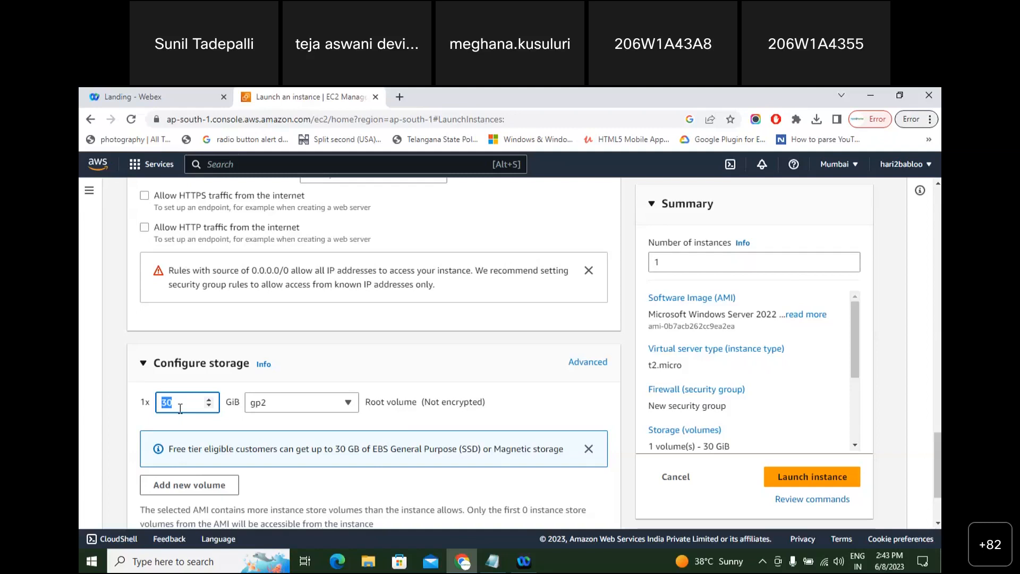
{"action": "type", "text": "8"}
{"action": "double_click", "coordinate": [180, 408]}
{"action": "type", "text": "30"}
{"action": "key", "text": "BackSpace"}
{"action": "key", "text": "BackSpace"}
{"action": "type", "text": "20"}
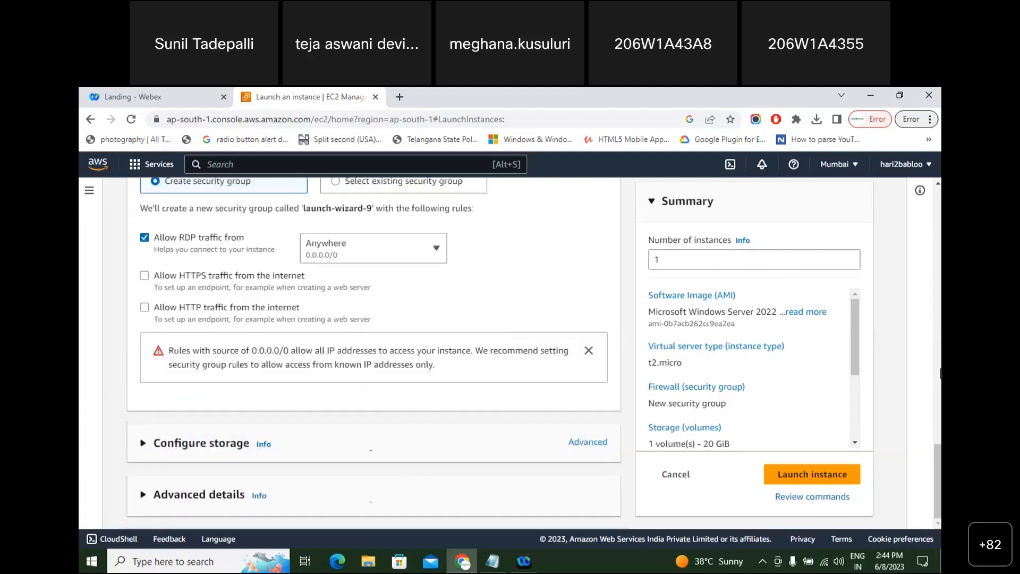
Expand the storage configuration again and try to launch the instance with the 20 GiB root volume
{"action": "left_click", "coordinate": [938, 461]}
{"action": "left_click", "coordinate": [337, 444]}
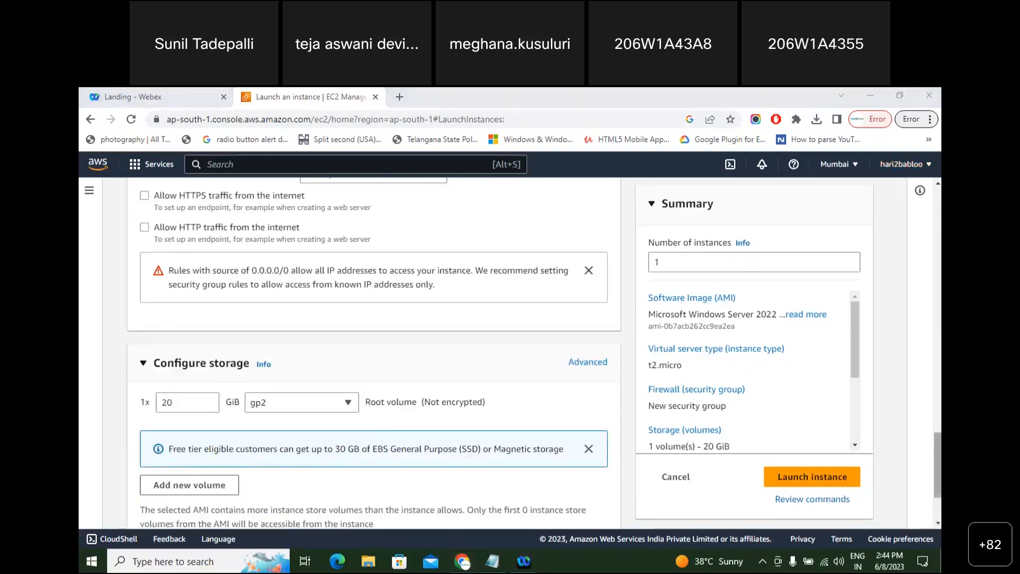
{"action": "scroll", "coordinate": [372, 345], "scroll_direction": "down", "scroll_amount": 2}
{"action": "left_click", "coordinate": [187, 294]}
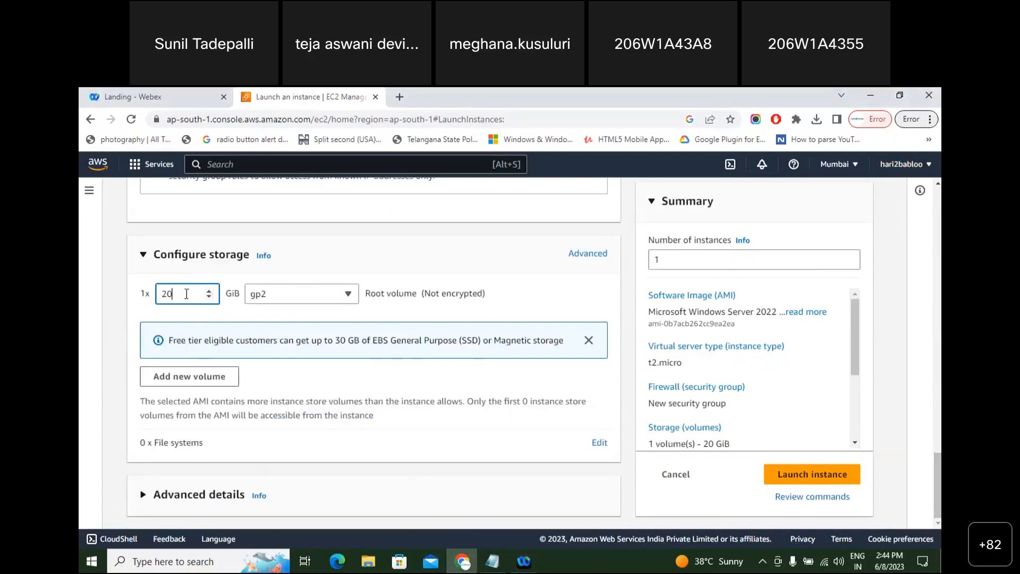
{"action": "left_click", "coordinate": [794, 475]}
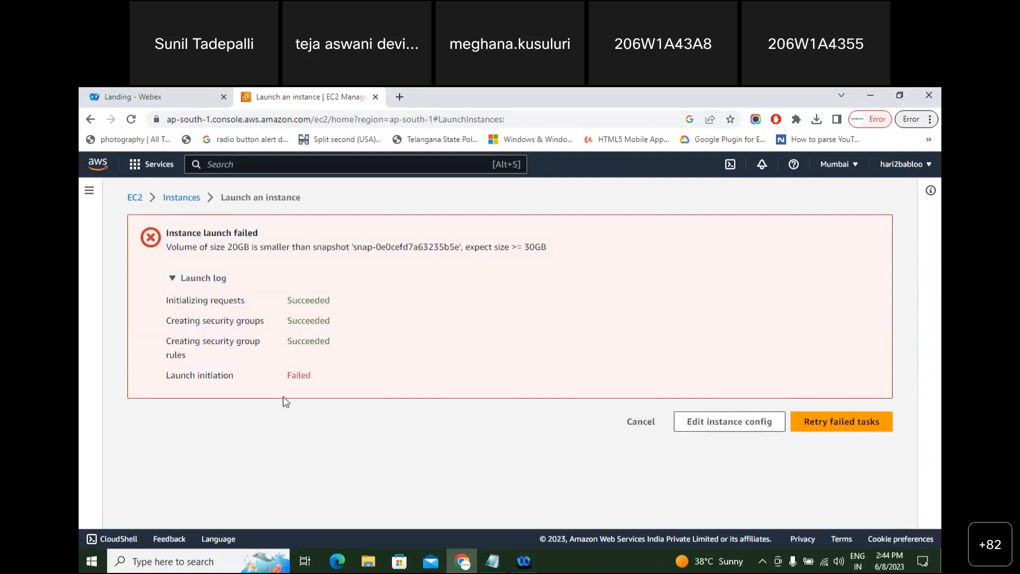
Highlight the failed launch status, the volume size error and the required minimum size in the launch report
{"action": "left_click_drag", "start_coordinate": [285, 376], "coordinate": [307, 379]}
{"action": "left_click_drag", "start_coordinate": [169, 250], "coordinate": [354, 253]}
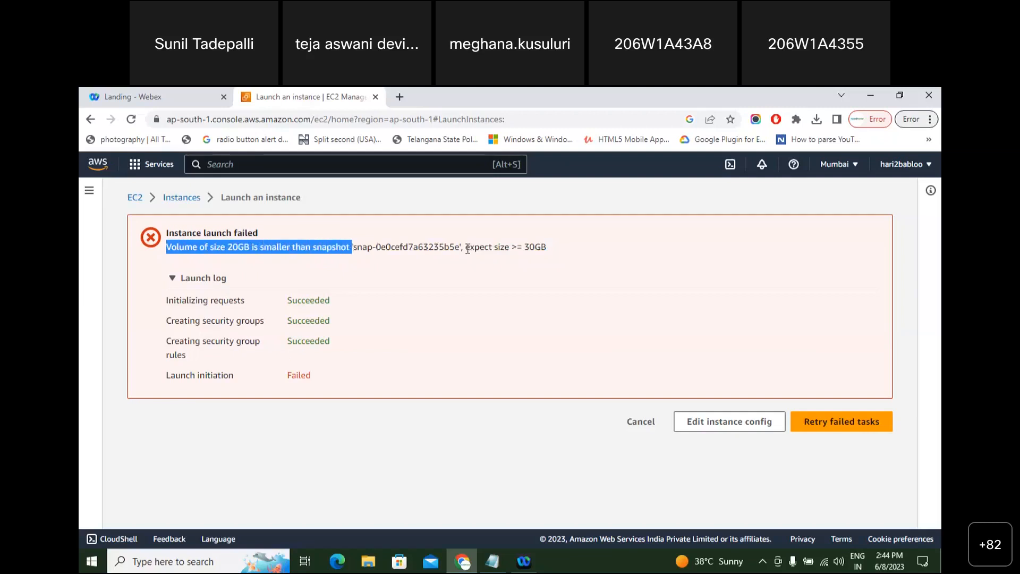
{"action": "left_click", "coordinate": [493, 253]}
{"action": "left_click_drag", "start_coordinate": [493, 253], "coordinate": [540, 253]}
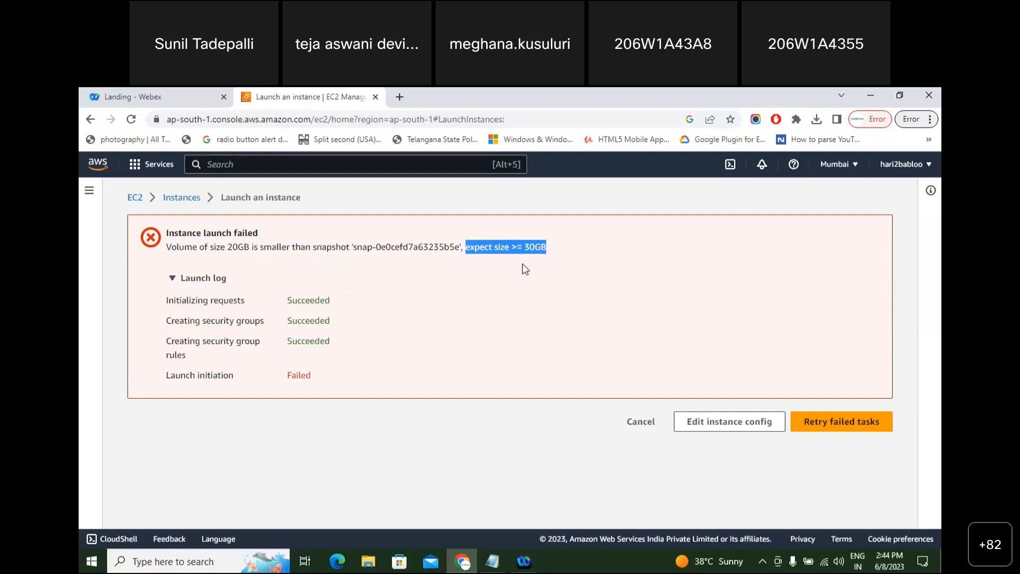
{"action": "left_click", "coordinate": [534, 277]}
{"action": "left_click_drag", "start_coordinate": [525, 247], "coordinate": [552, 259]}
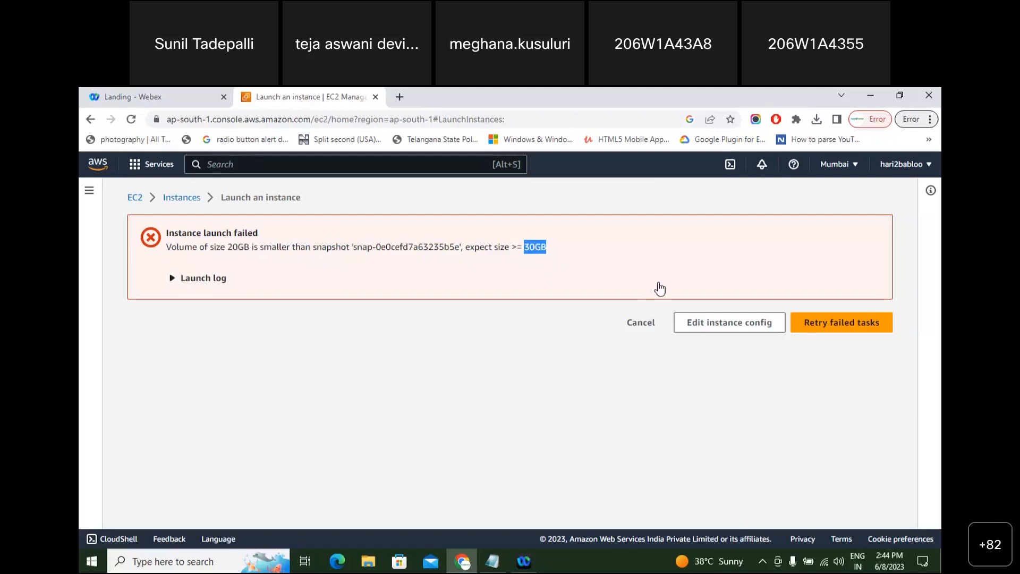
Retry the failed launch tasks, reopen the instance configuration and set the root volume size to 30 GiB
{"action": "left_click", "coordinate": [837, 329]}
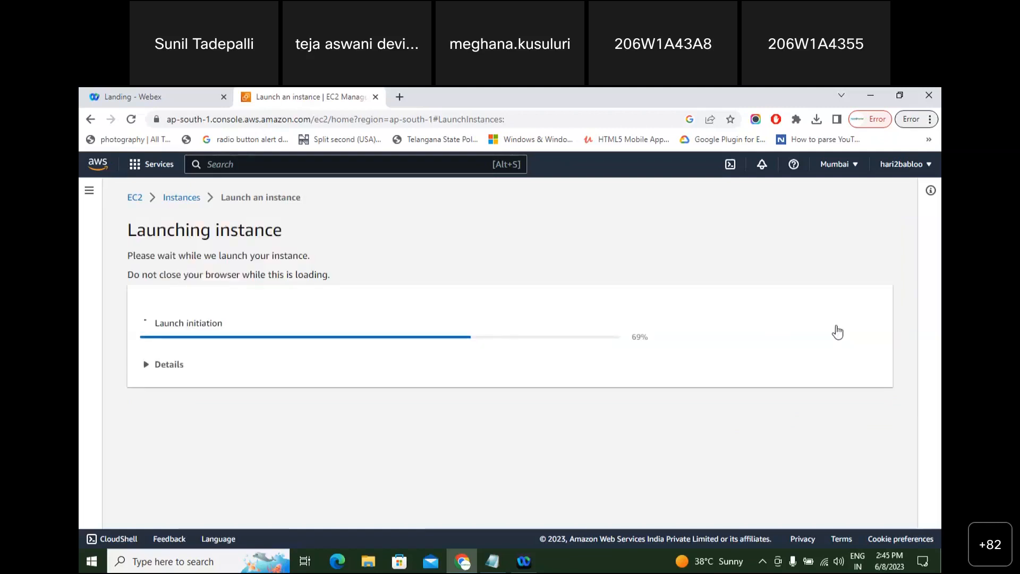
{"action": "left_click", "coordinate": [736, 330]}
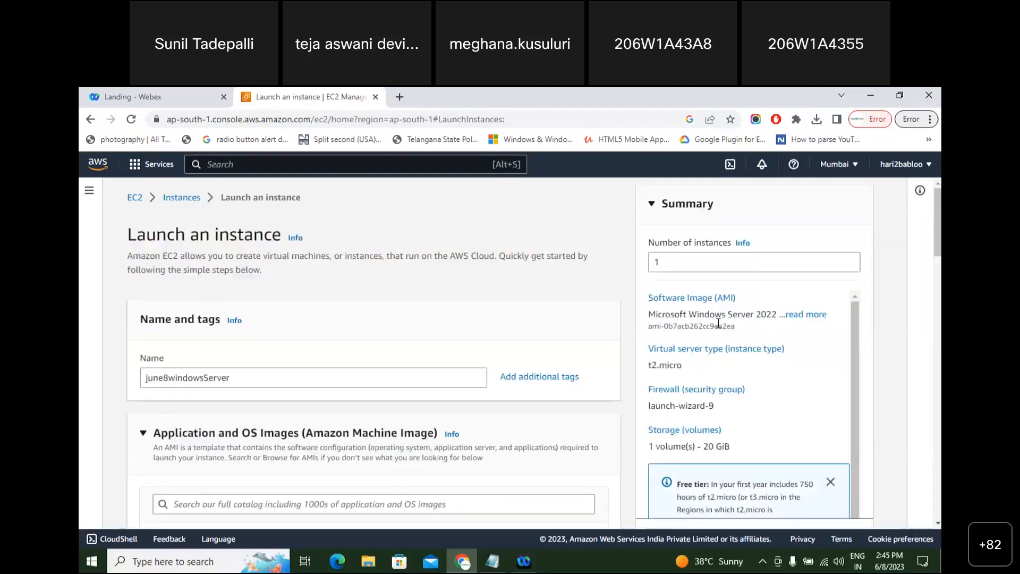
{"action": "left_click_drag", "start_coordinate": [938, 235], "coordinate": [938, 483]}
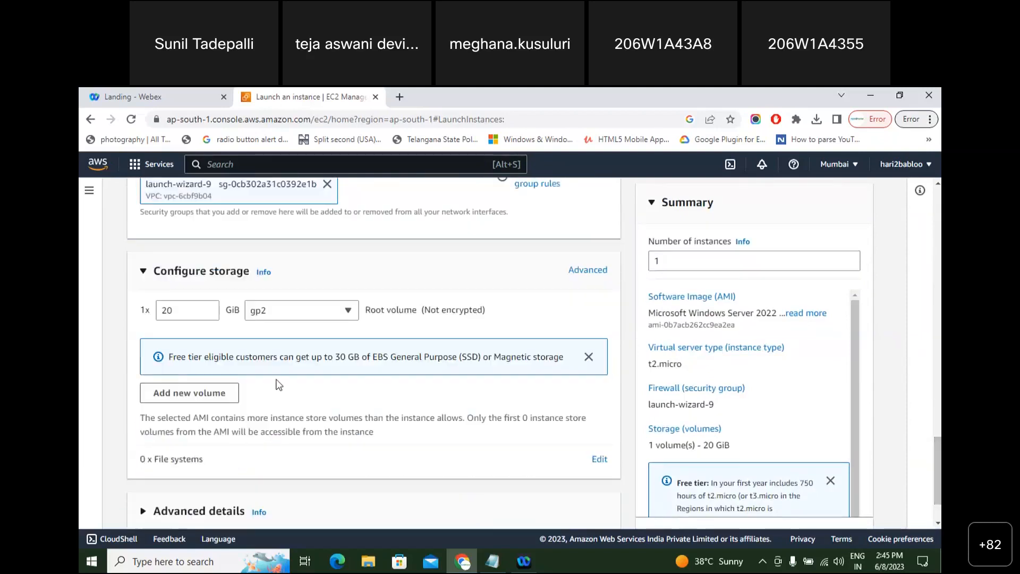
{"action": "double_click", "coordinate": [188, 311]}
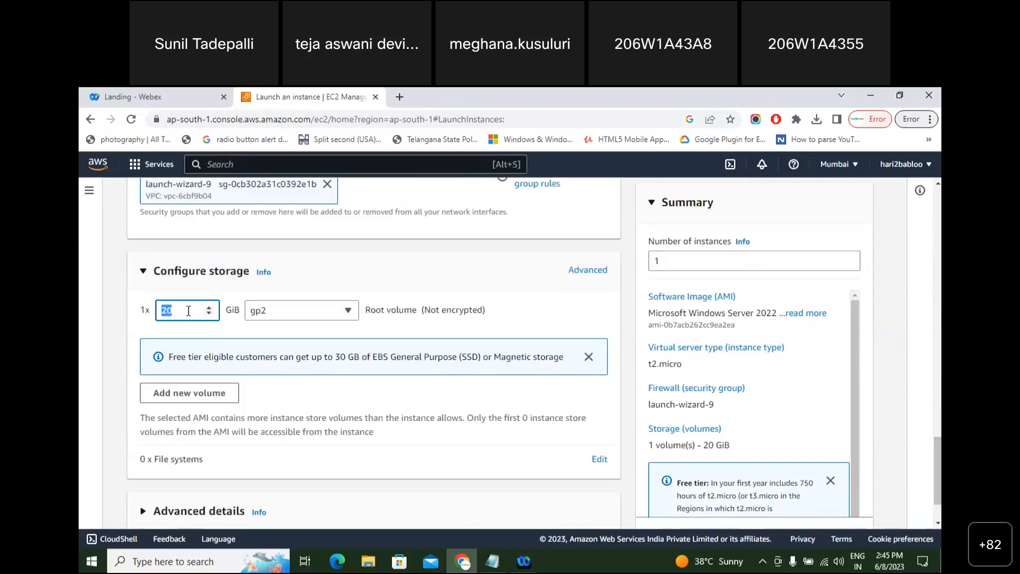
{"action": "type", "text": "30"}
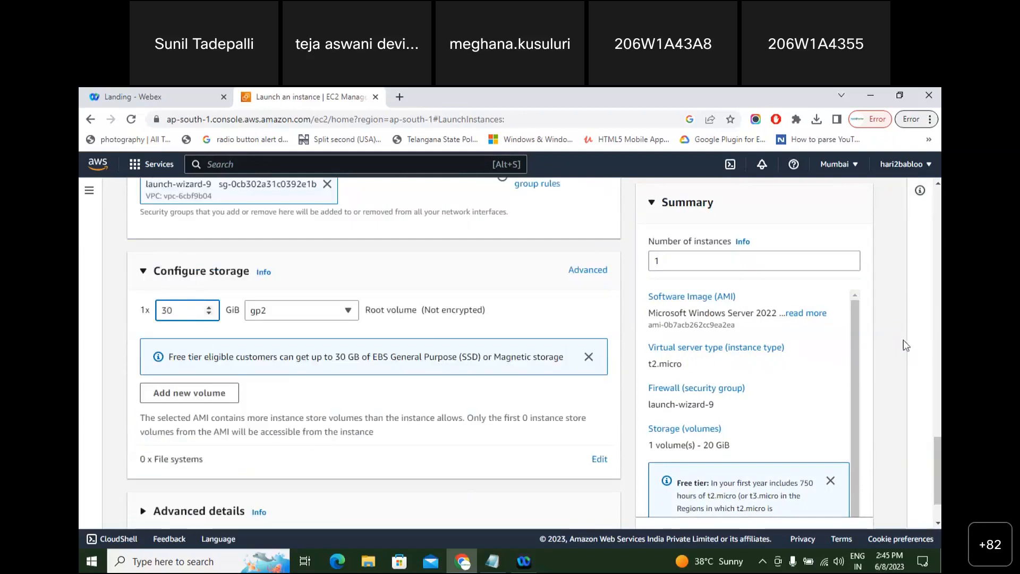
Select the number of instances value in the launch summary
{"action": "scroll", "coordinate": [664, 266], "scroll_direction": "up", "scroll_amount": 15}
{"action": "right_click", "coordinate": [675, 262]}
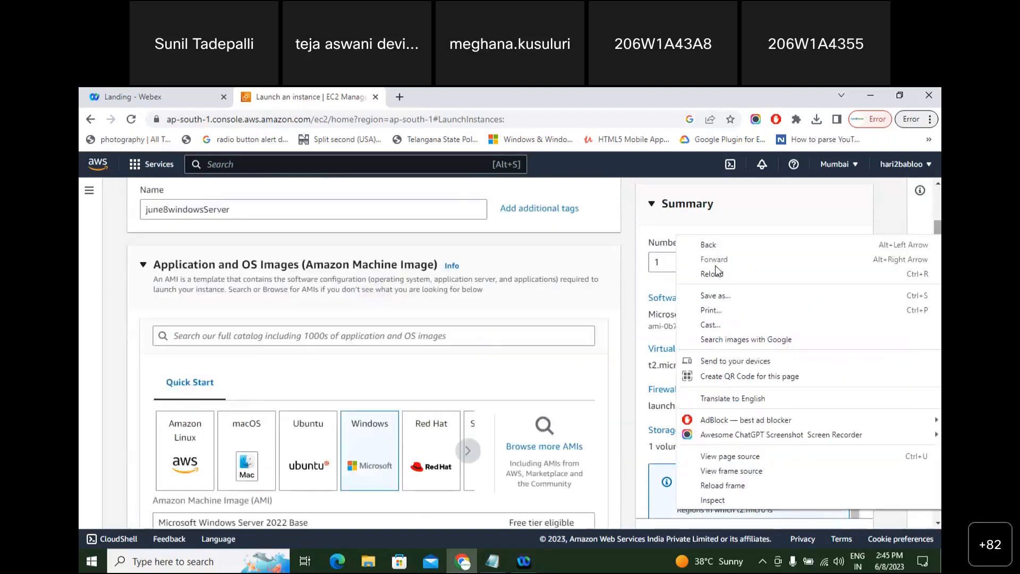
{"action": "left_click", "coordinate": [662, 261]}
{"action": "double_click", "coordinate": [662, 262]}
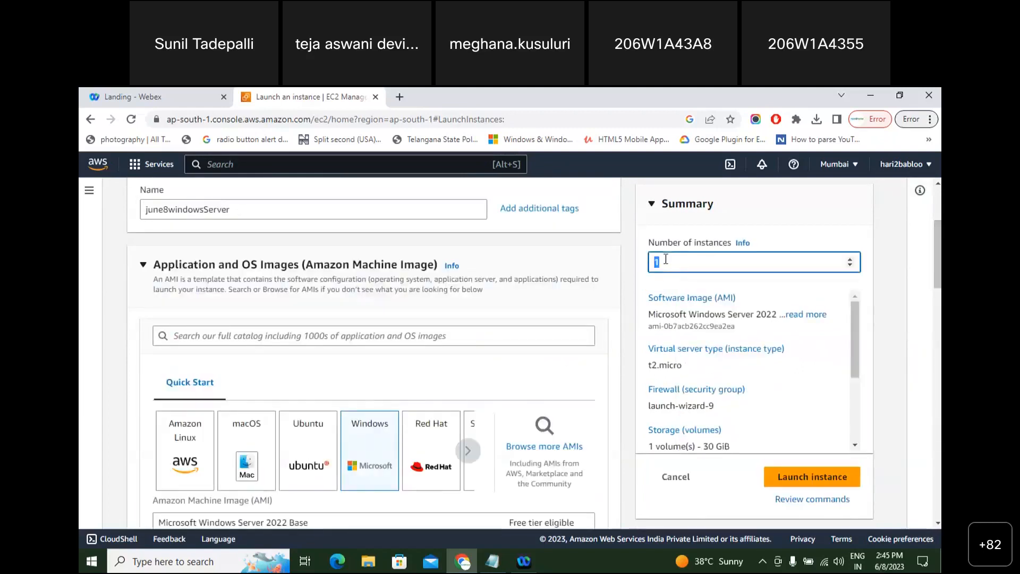
Expand the software image description in the launch summary and highlight the image, instance type, security group and storage volume for review
{"action": "scroll", "coordinate": [853, 319], "scroll_direction": "down", "scroll_amount": 1}
{"action": "scroll", "coordinate": [853, 319], "scroll_direction": "up", "scroll_amount": 1}
{"action": "left_click", "coordinate": [813, 314]}
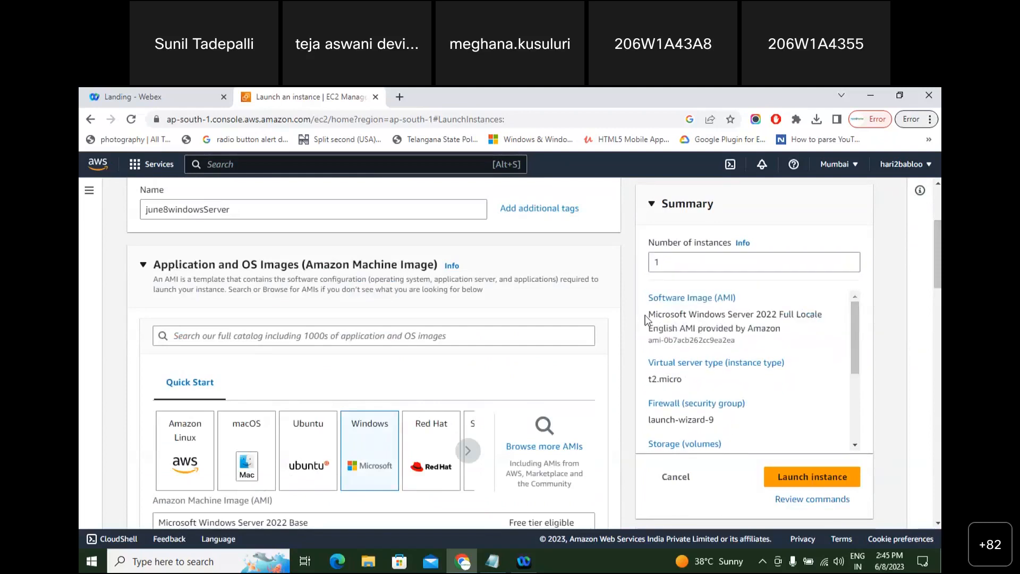
{"action": "left_click_drag", "start_coordinate": [647, 314], "coordinate": [779, 316]}
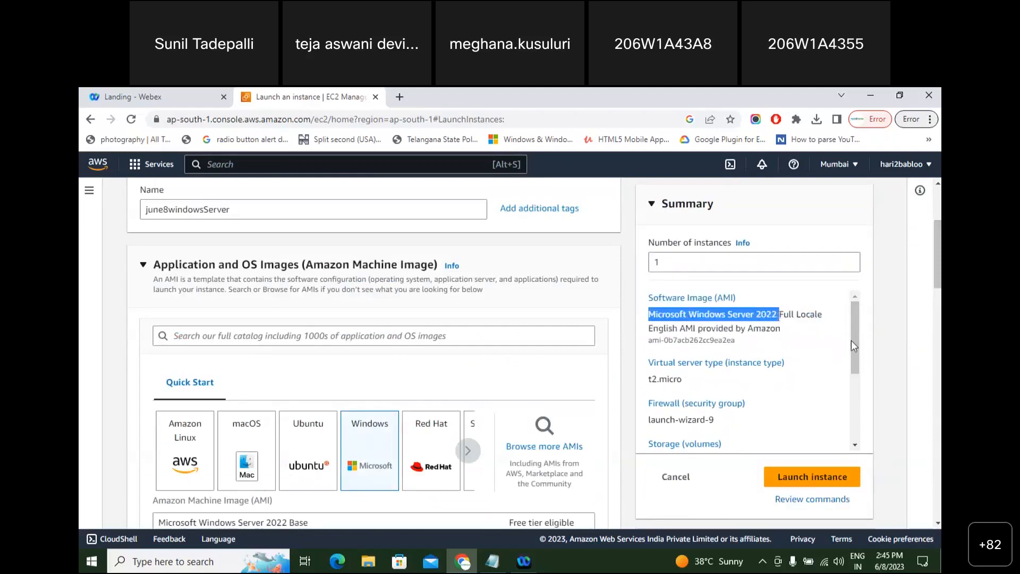
{"action": "scroll", "coordinate": [858, 342], "scroll_direction": "down", "scroll_amount": 1}
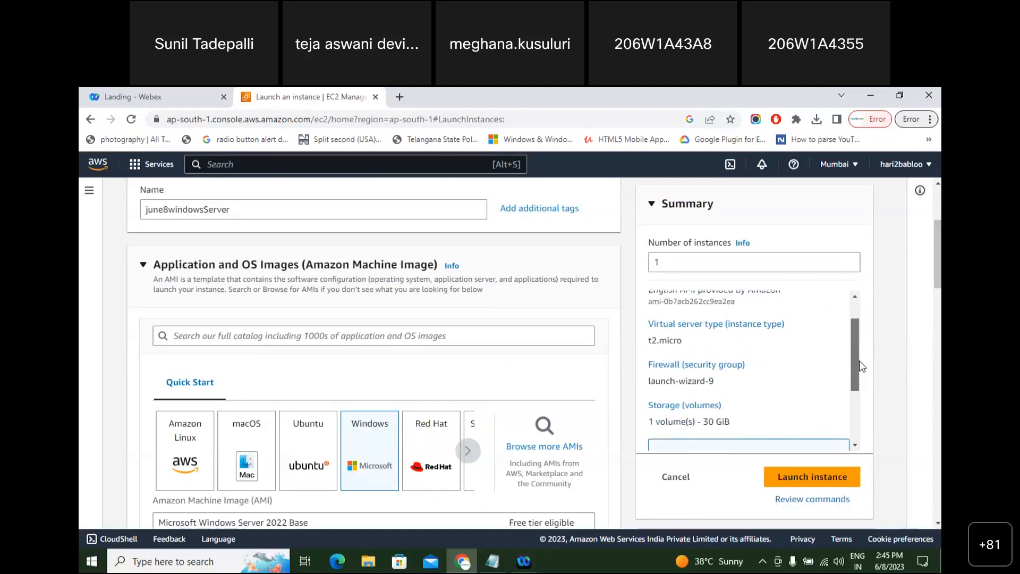
{"action": "left_click_drag", "start_coordinate": [643, 339], "coordinate": [689, 340]}
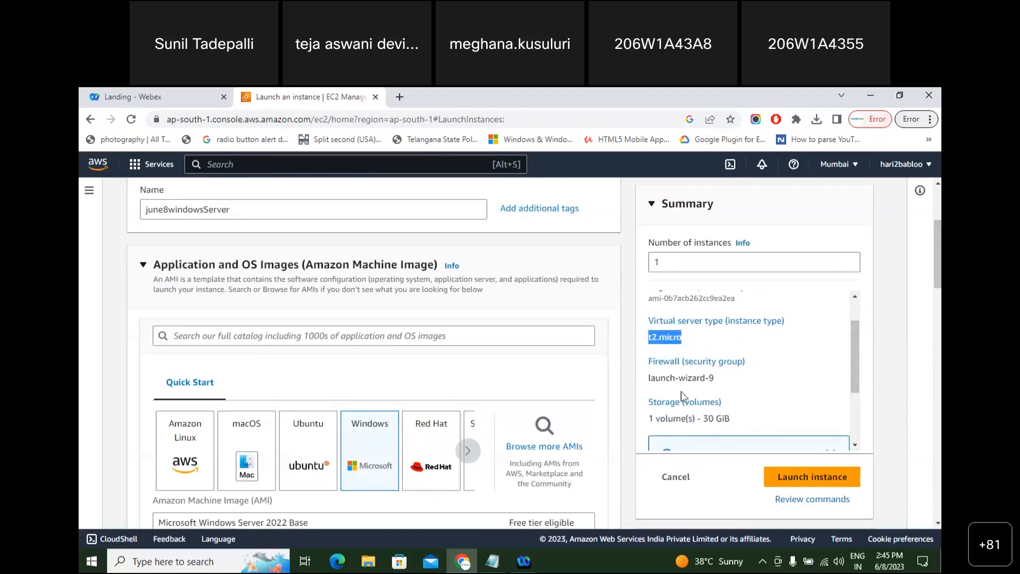
{"action": "left_click_drag", "start_coordinate": [650, 381], "coordinate": [840, 367]}
{"action": "scroll", "coordinate": [857, 368], "scroll_direction": "down", "scroll_amount": 2}
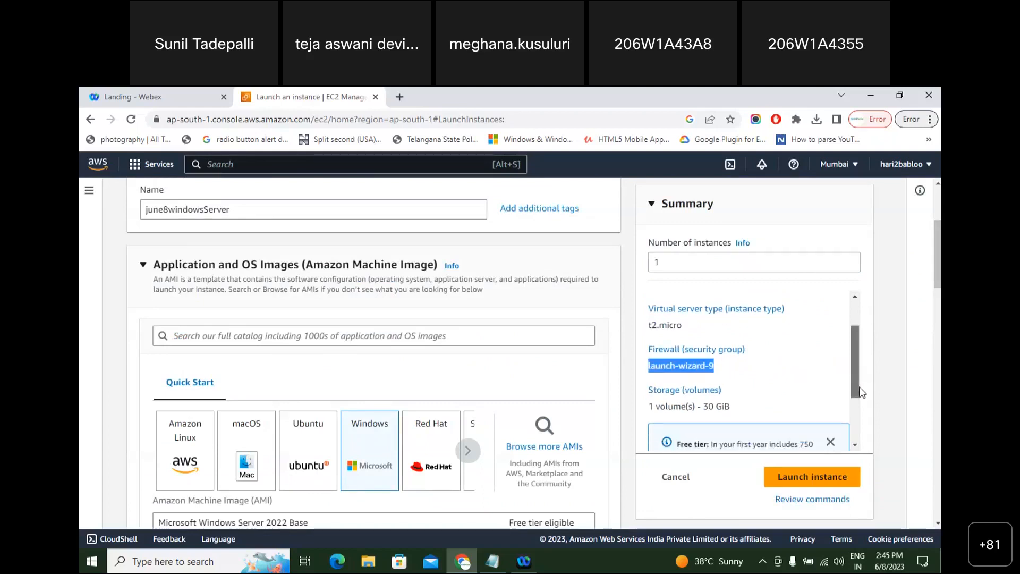
{"action": "left_click_drag", "start_coordinate": [646, 359], "coordinate": [761, 355]}
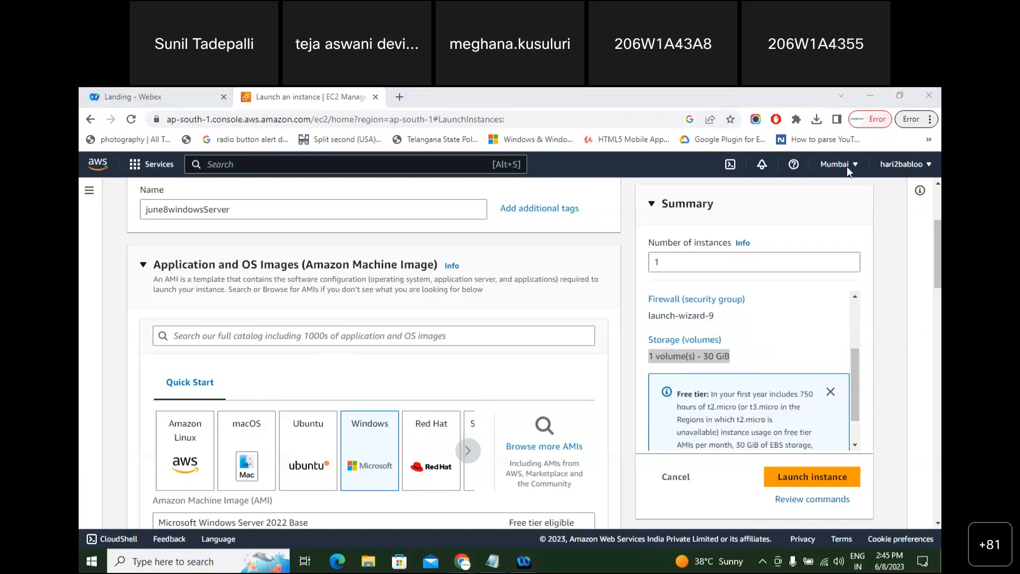
{"action": "scroll", "coordinate": [855, 406], "scroll_direction": "down", "scroll_amount": 1}
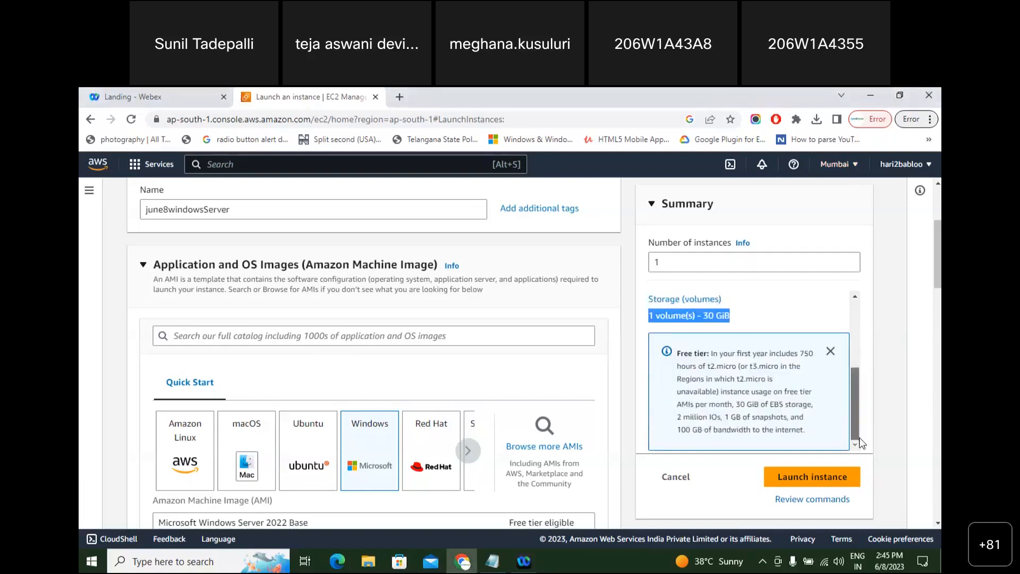
Launch the instance, expand the launch log and open the new instance from its ID in the success message
{"action": "left_click", "coordinate": [815, 478]}
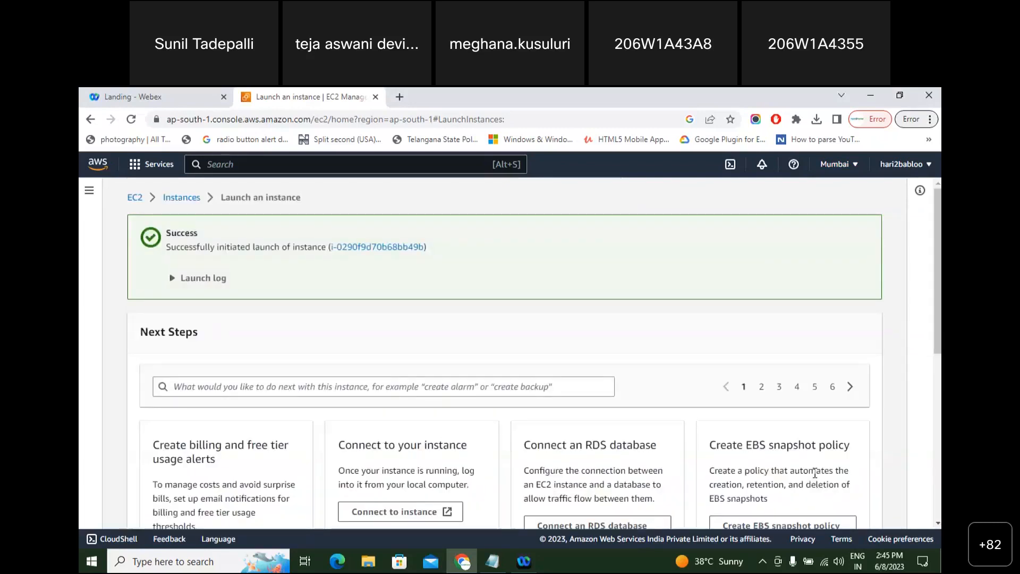
{"action": "left_click", "coordinate": [202, 287]}
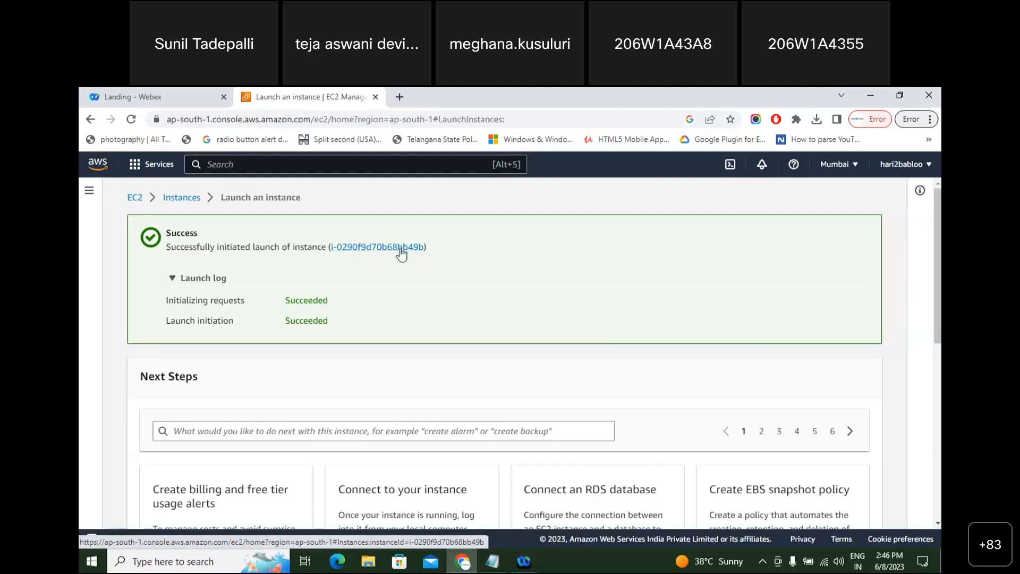
{"action": "left_click", "coordinate": [384, 251]}
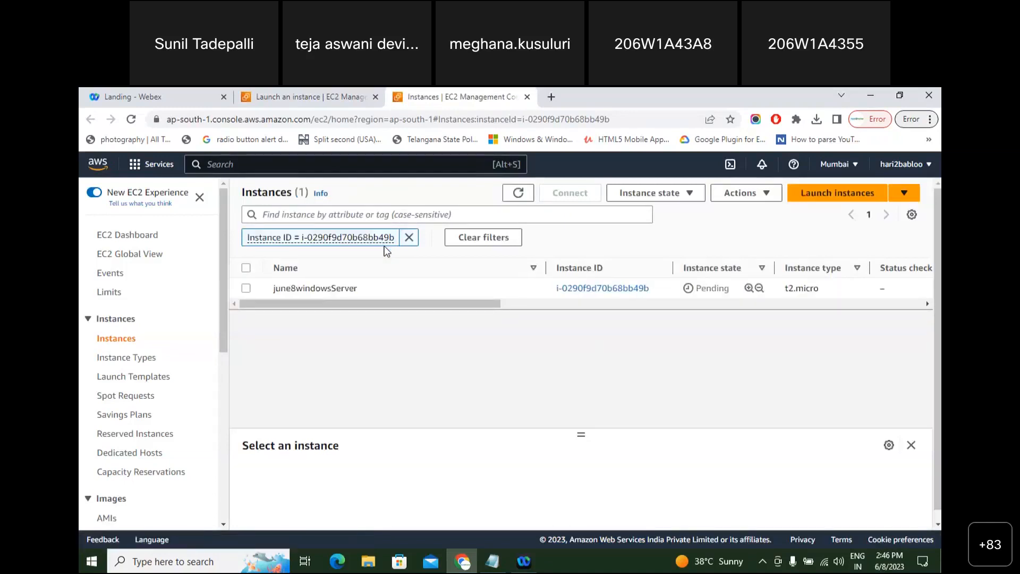
Examine and highlight the instance state of june8windowsServer in the instance list
{"action": "left_click_drag", "start_coordinate": [418, 304], "coordinate": [513, 308]}
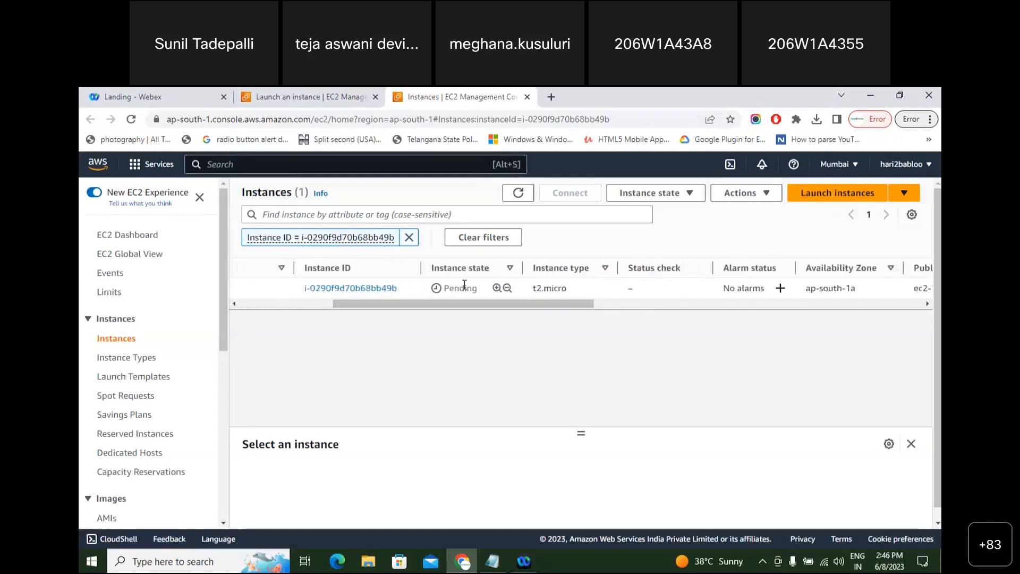
{"action": "left_click_drag", "start_coordinate": [446, 288], "coordinate": [477, 294]}
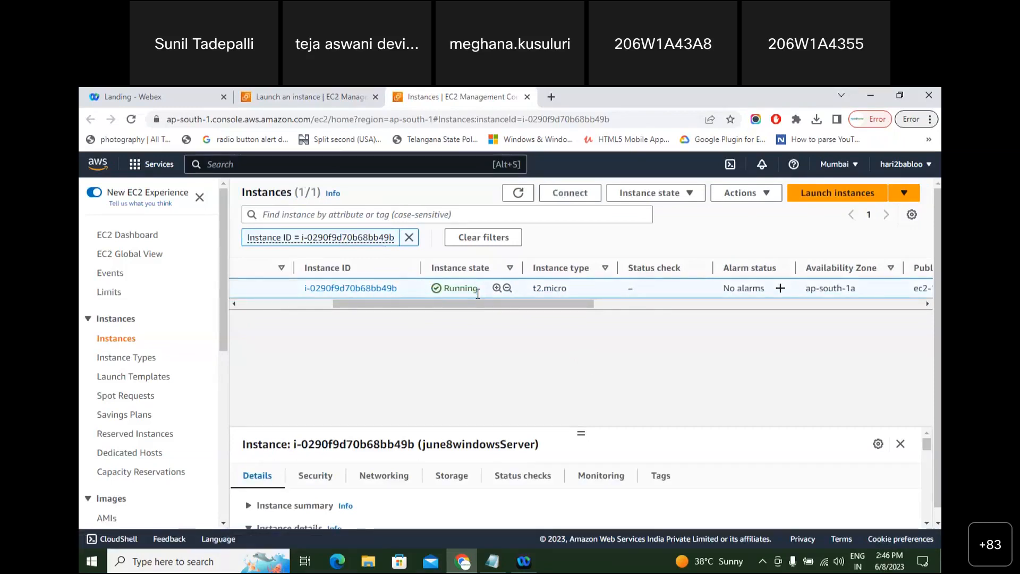
{"action": "left_click_drag", "start_coordinate": [445, 288], "coordinate": [343, 311]}
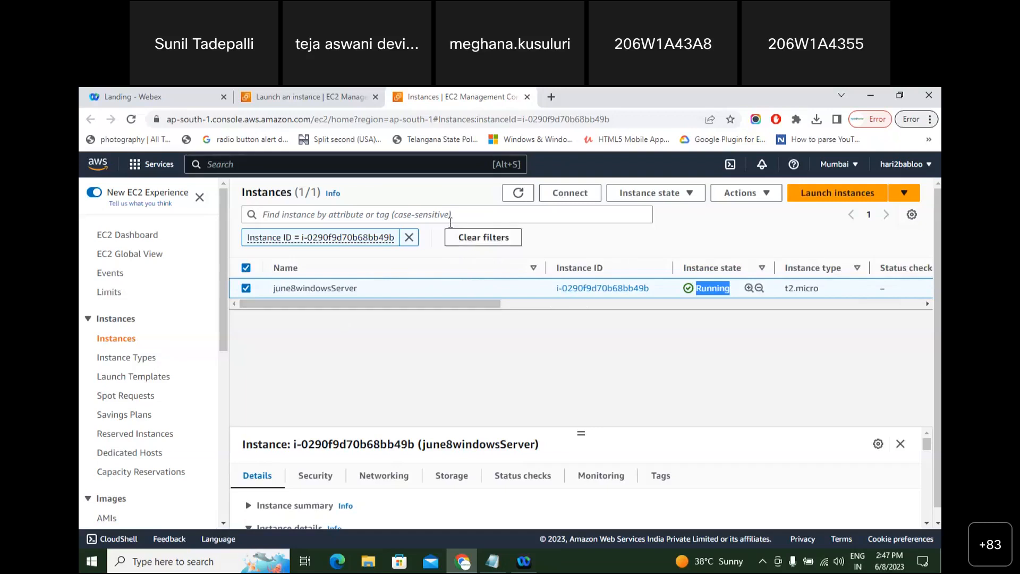
Refresh the instance list and highlight the status check of june8windowsServer
{"action": "left_click", "coordinate": [518, 193]}
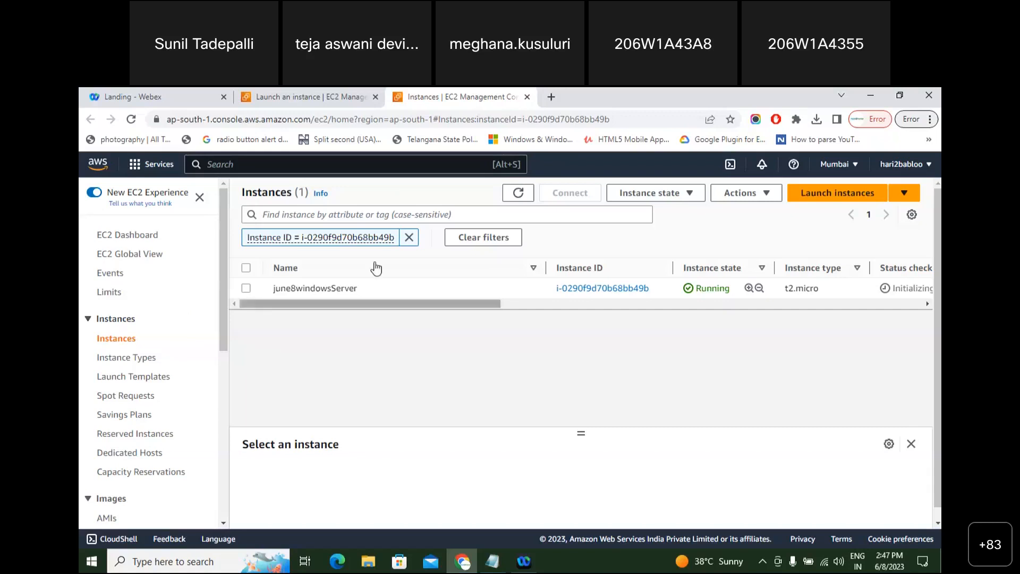
{"action": "left_click", "coordinate": [511, 198]}
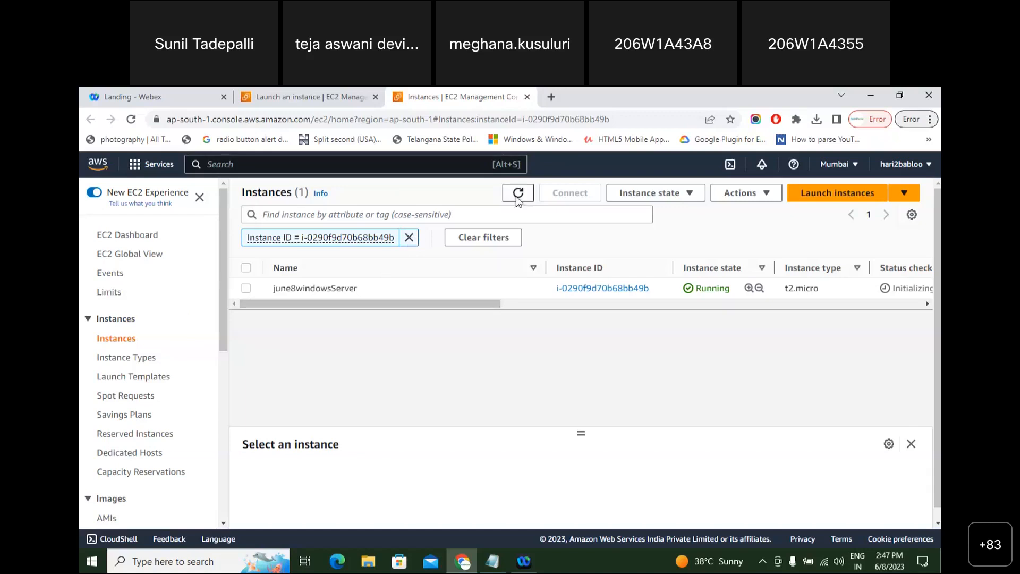
{"action": "left_click_drag", "start_coordinate": [476, 306], "coordinate": [561, 312]}
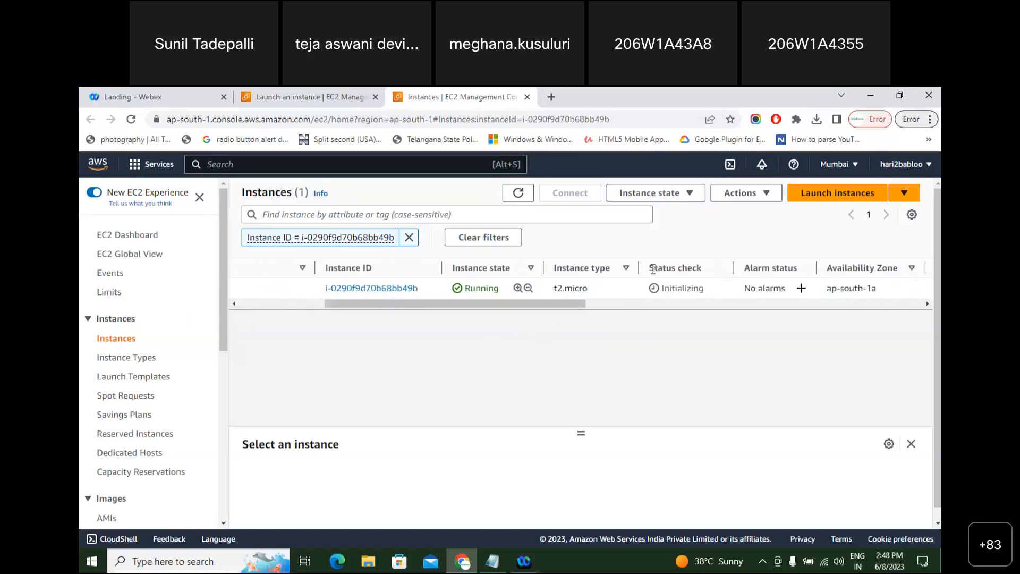
{"action": "left_click_drag", "start_coordinate": [649, 269], "coordinate": [708, 296]}
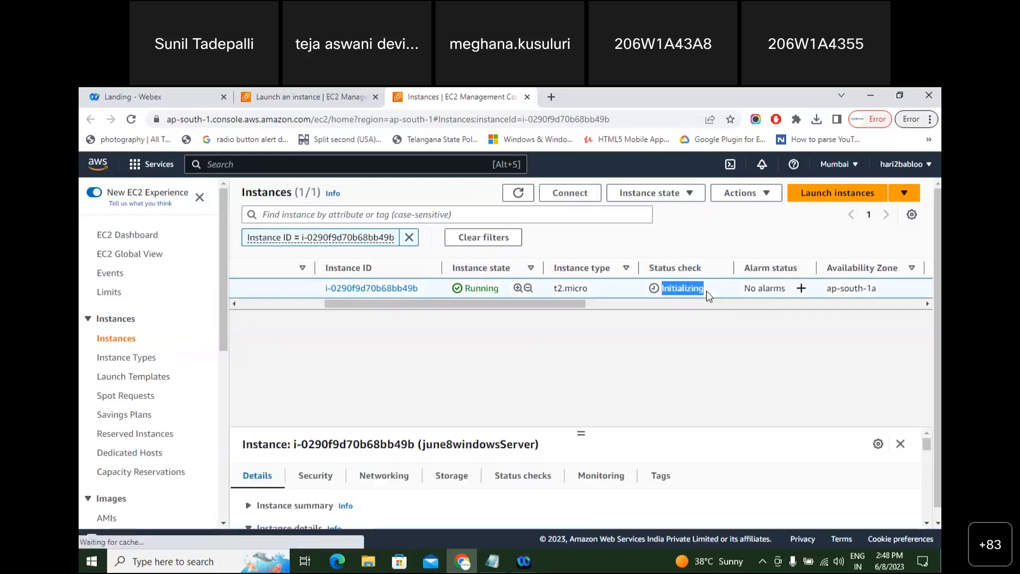
Refresh the instance list again, highlight the instance state and review the remaining columns of june8windowsServer
{"action": "left_click", "coordinate": [518, 193]}
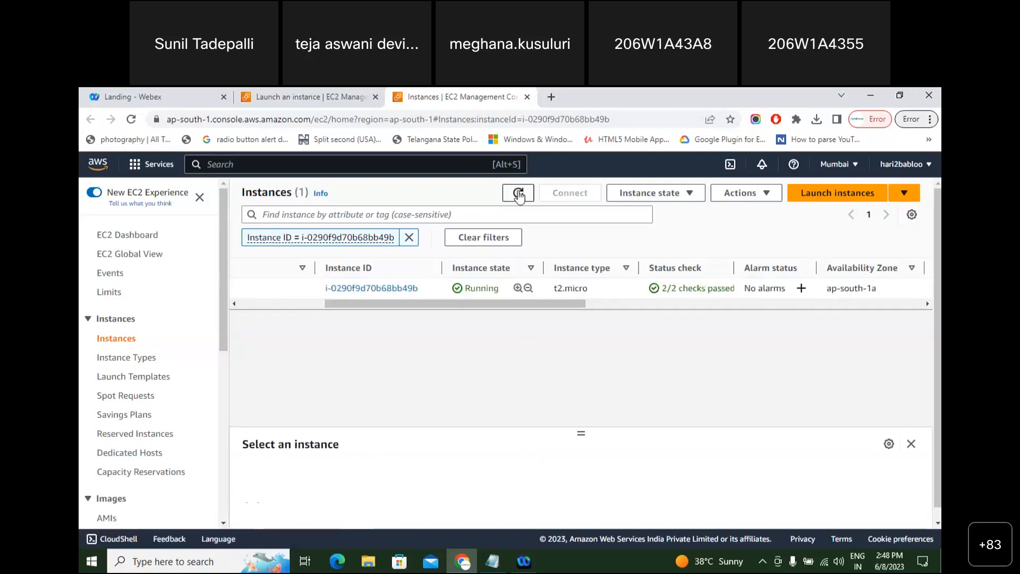
{"action": "left_click_drag", "start_coordinate": [542, 306], "coordinate": [618, 310]}
{"action": "double_click", "coordinate": [475, 290]}
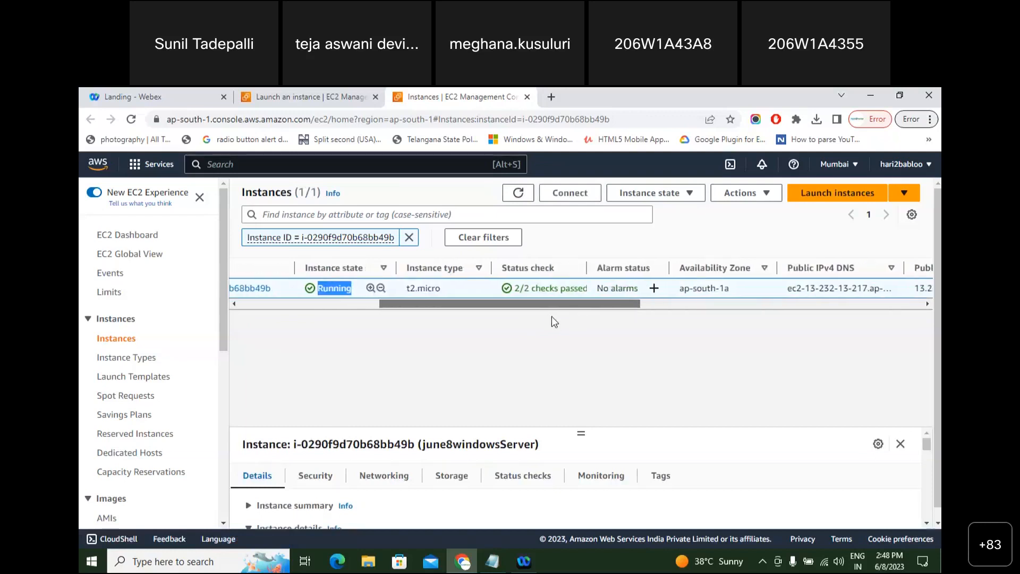
{"action": "scroll", "coordinate": [552, 315], "scroll_direction": "left", "scroll_amount": 3}
{"action": "scroll", "coordinate": [533, 310], "scroll_direction": "left", "scroll_amount": 4}
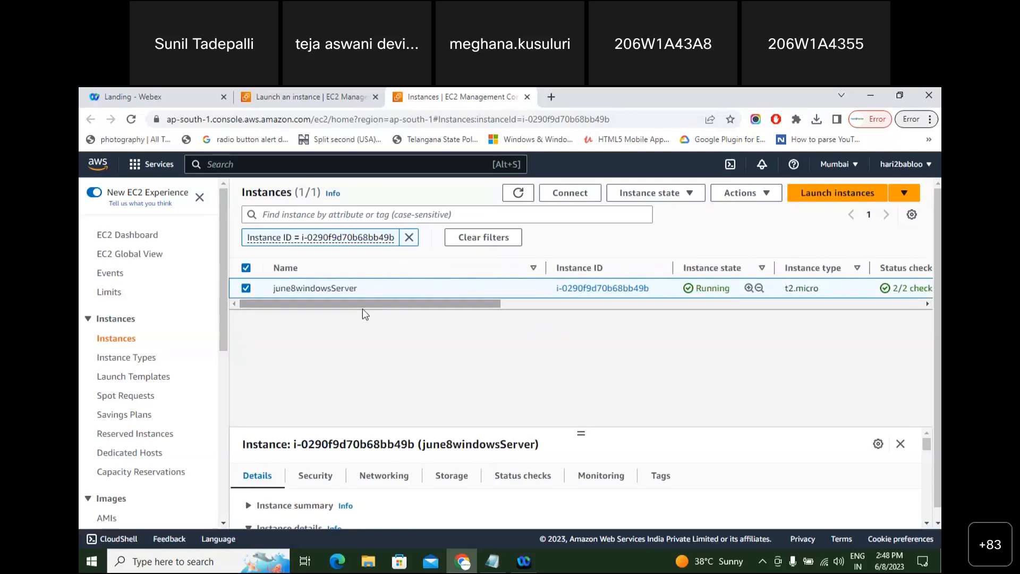
Open the running instances from the EC2 dashboard and remove the instance state filter to list all instances
{"action": "left_click", "coordinate": [125, 237]}
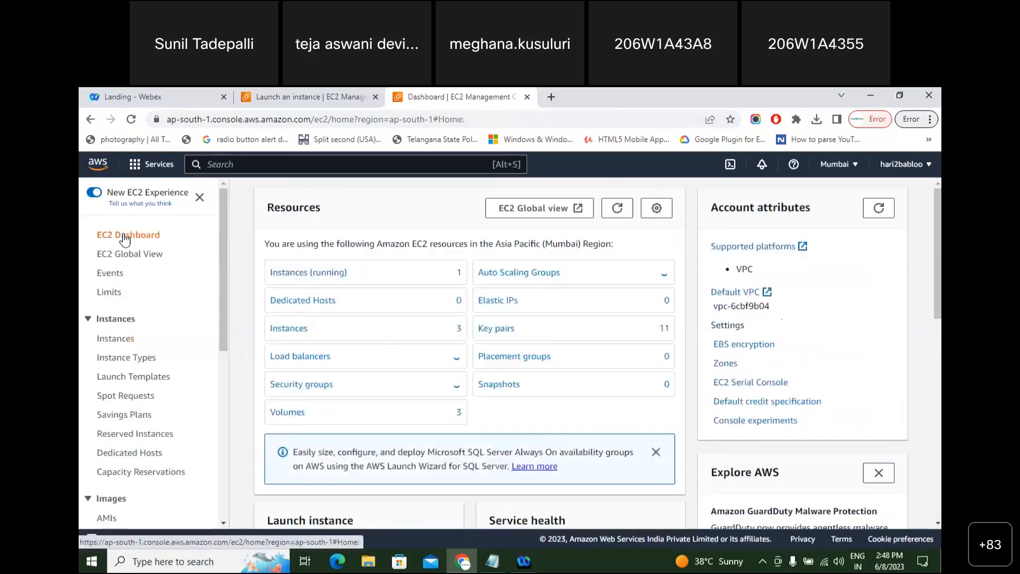
{"action": "left_click", "coordinate": [319, 274]}
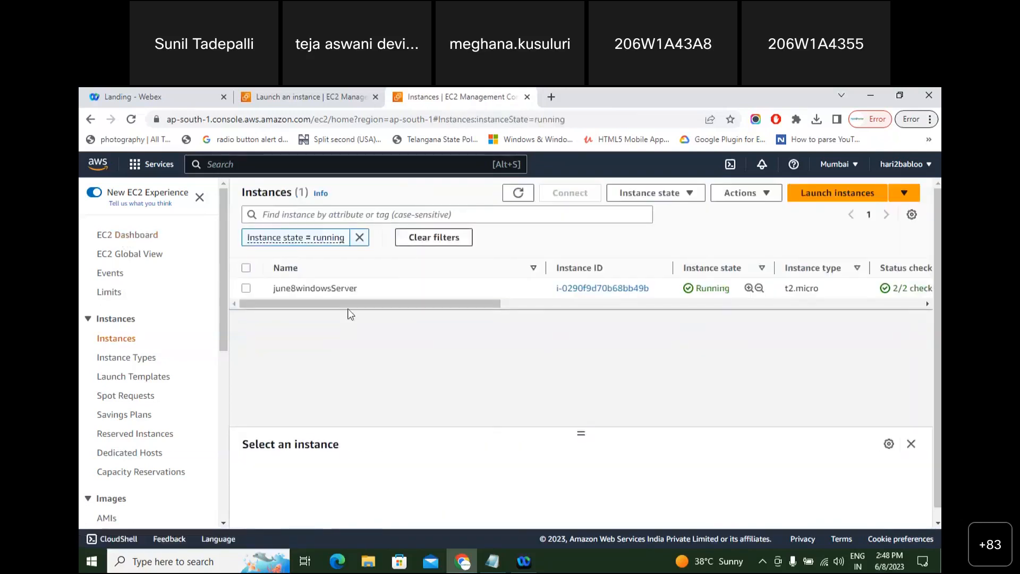
{"action": "left_click", "coordinate": [359, 237]}
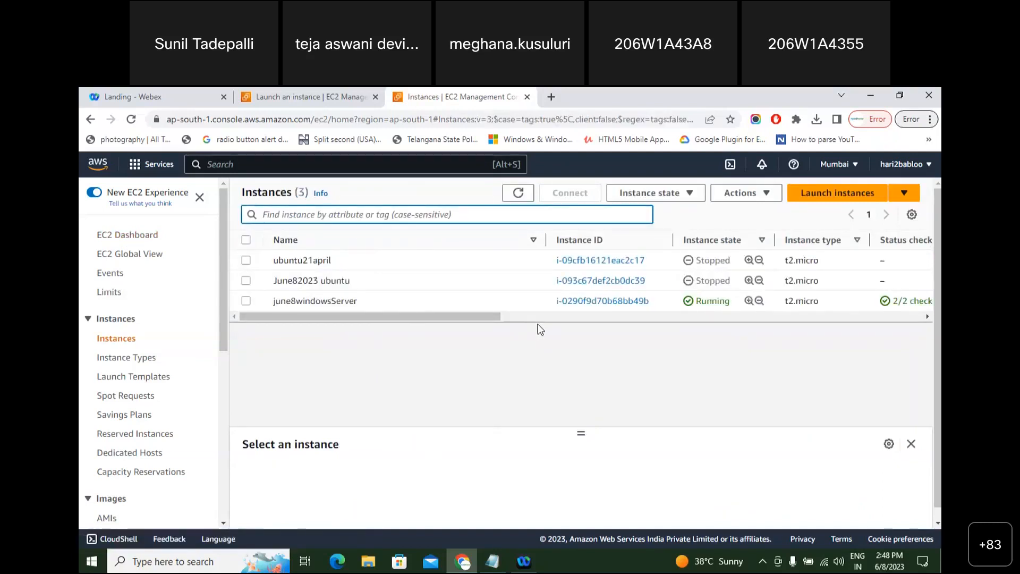
Select the June82023 ubuntu instance and highlight its name and instance state
{"action": "left_click", "coordinate": [246, 282]}
{"action": "left_click_drag", "start_coordinate": [276, 283], "coordinate": [466, 290]}
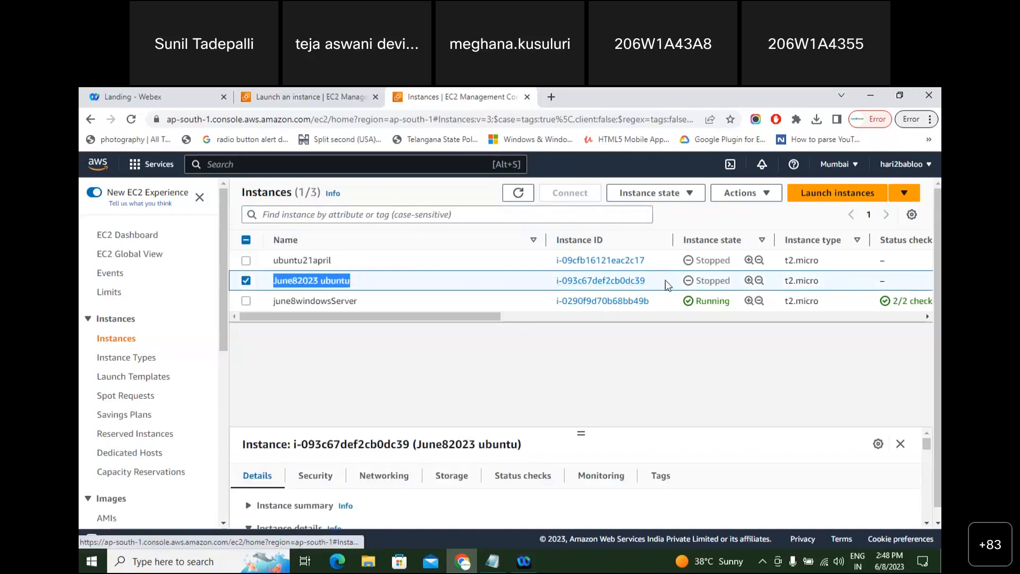
{"action": "left_click_drag", "start_coordinate": [698, 282], "coordinate": [732, 280]}
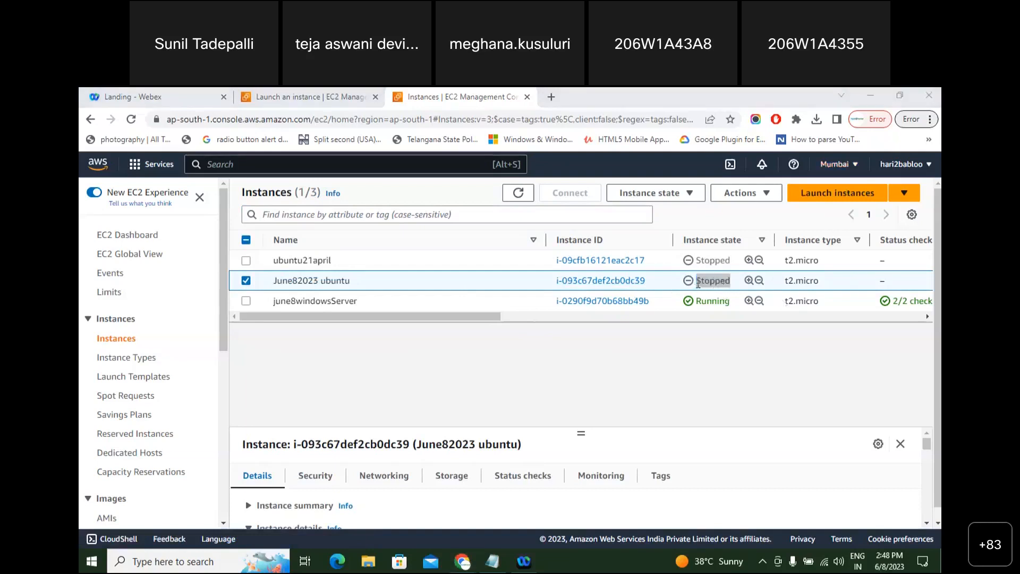
{"action": "left_click_drag", "start_coordinate": [698, 284], "coordinate": [732, 285]}
{"action": "left_click_drag", "start_coordinate": [433, 319], "coordinate": [403, 322]}
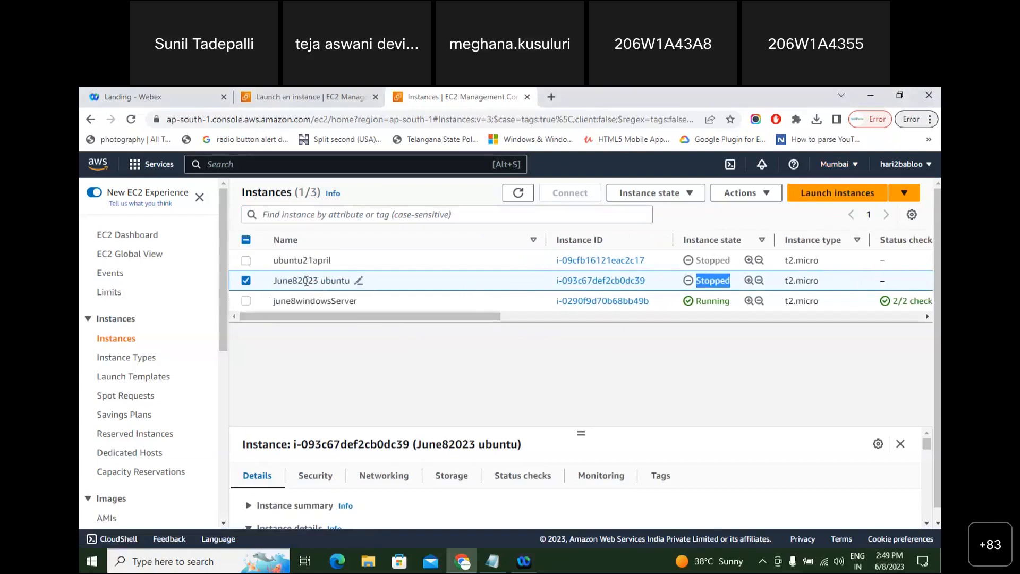
Open the details of June82023 ubuntu, show its instance state options and return to the instance list
{"action": "left_click", "coordinate": [580, 281]}
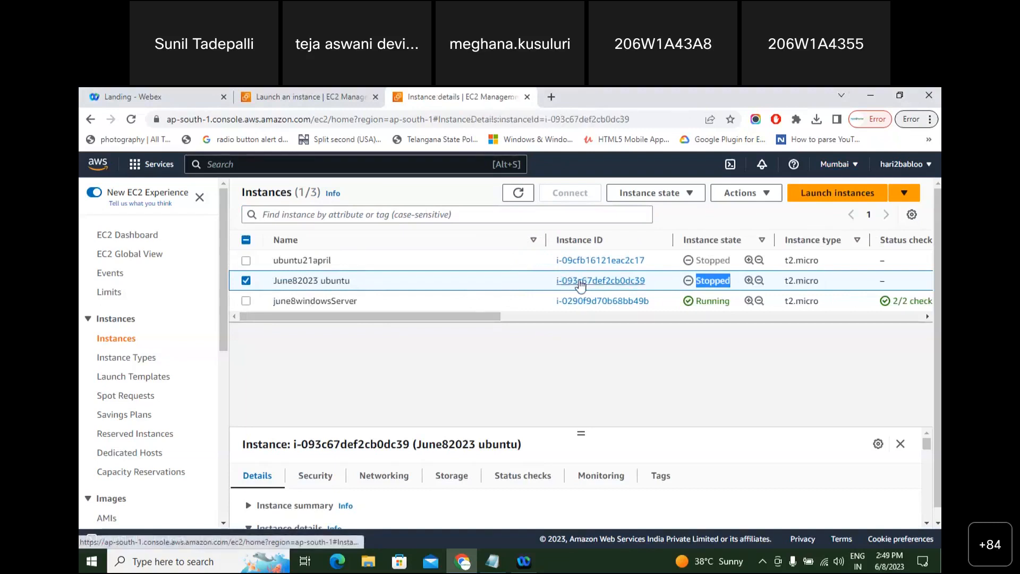
{"action": "left_click", "coordinate": [440, 255]}
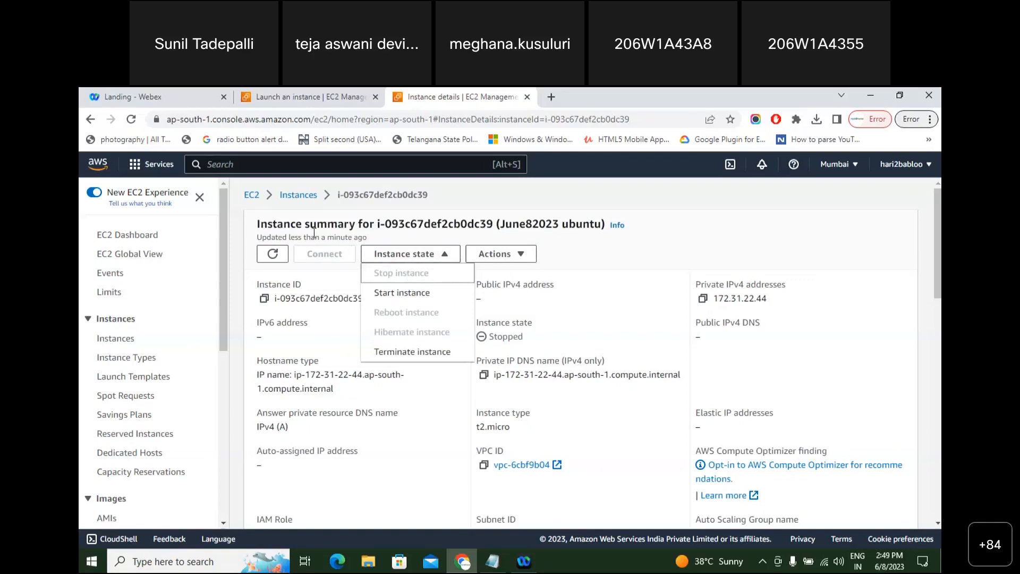
{"action": "left_click", "coordinate": [299, 195]}
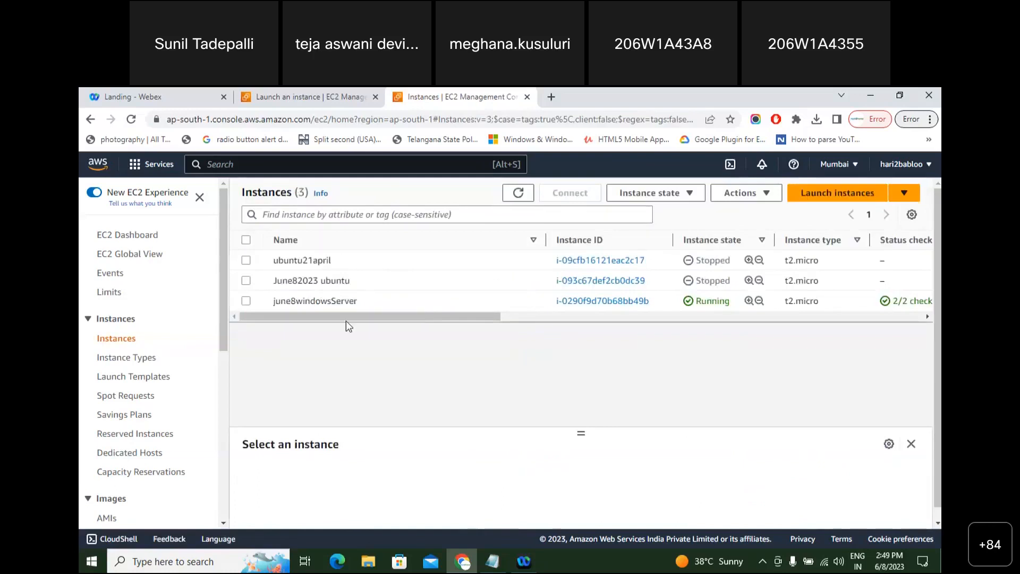
Select june8windowsServer in the instance list, highlight its name and open its instance summary
{"action": "left_click_drag", "start_coordinate": [287, 307], "coordinate": [357, 305]}
{"action": "double_click", "coordinate": [355, 302]}
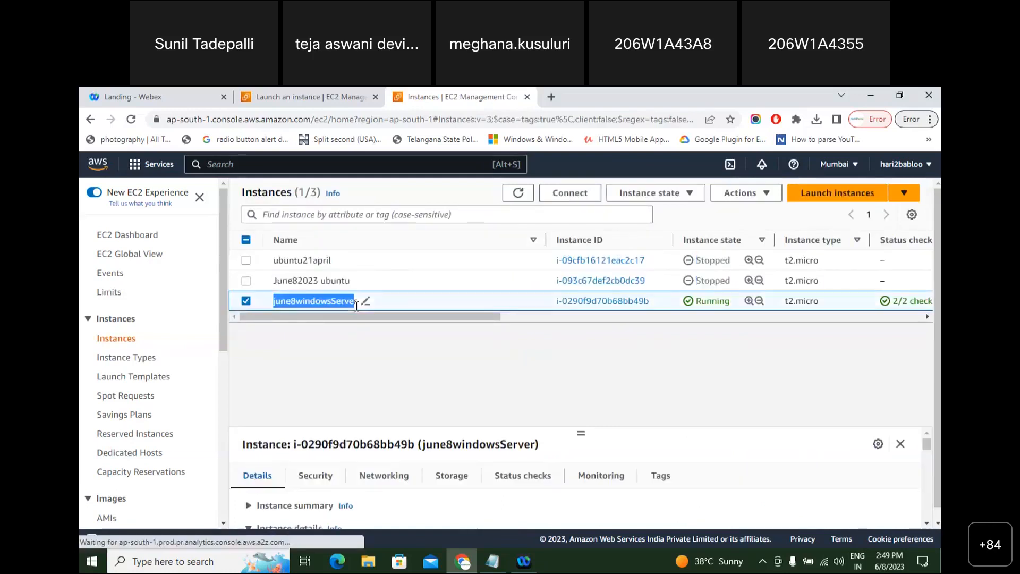
{"action": "left_click_drag", "start_coordinate": [419, 317], "coordinate": [467, 329]}
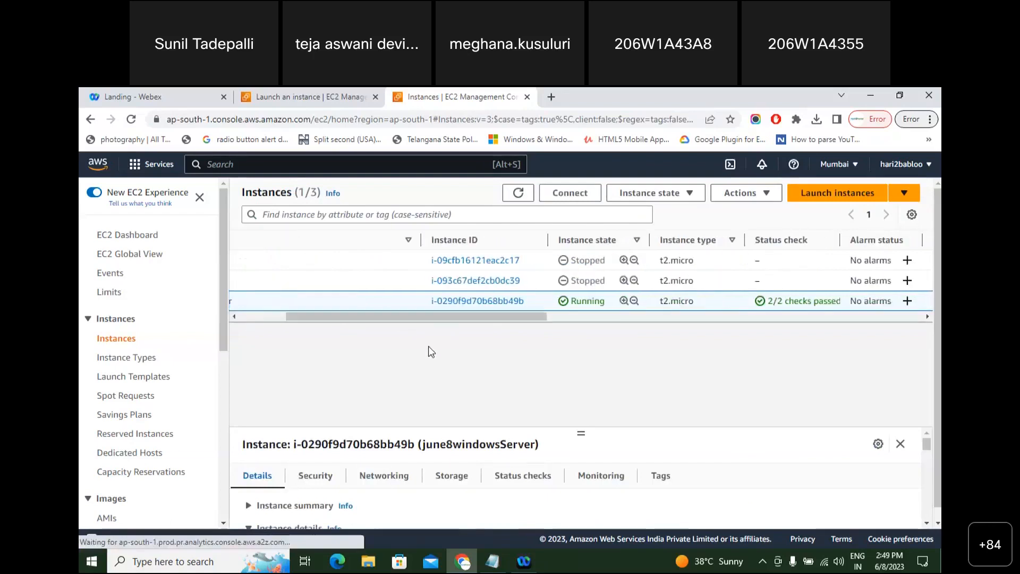
{"action": "left_click", "coordinate": [468, 301]}
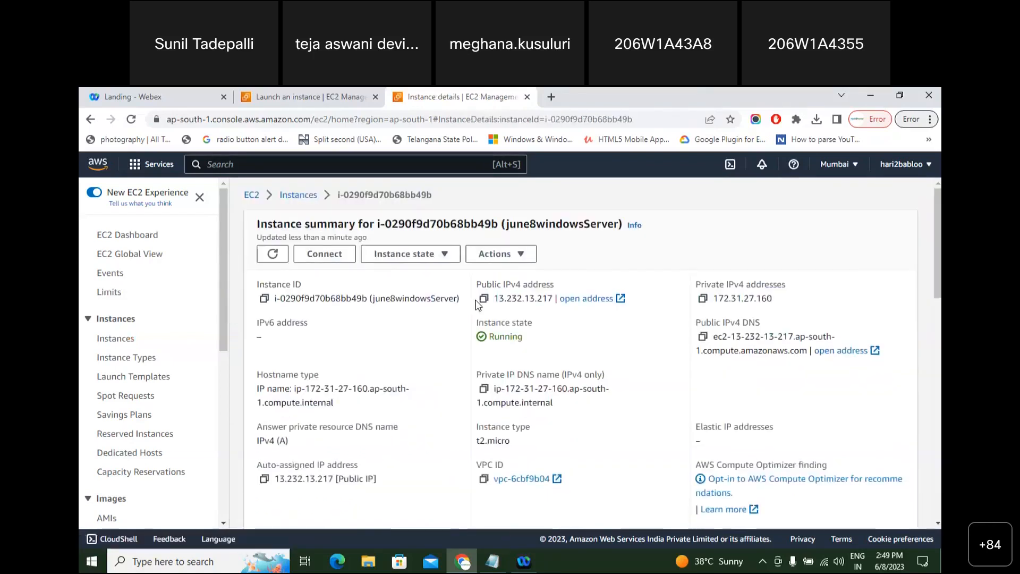
Copy the public IPv4 address, private IPv4 address and public IPv4 DNS of june8windowsServer, then show its instance details section
{"action": "left_click", "coordinate": [484, 298]}
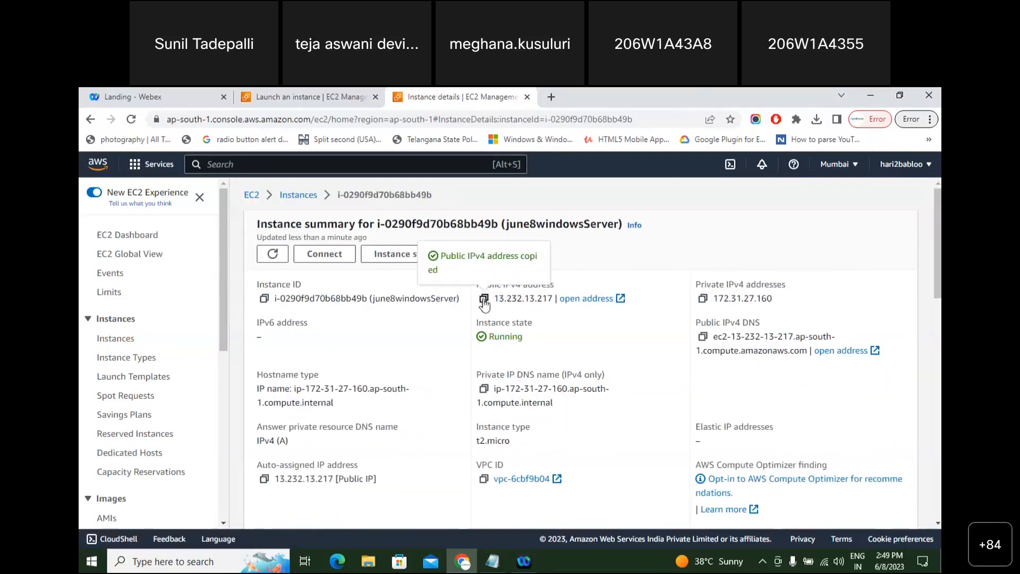
{"action": "left_click", "coordinate": [703, 298]}
{"action": "left_click", "coordinate": [703, 336]}
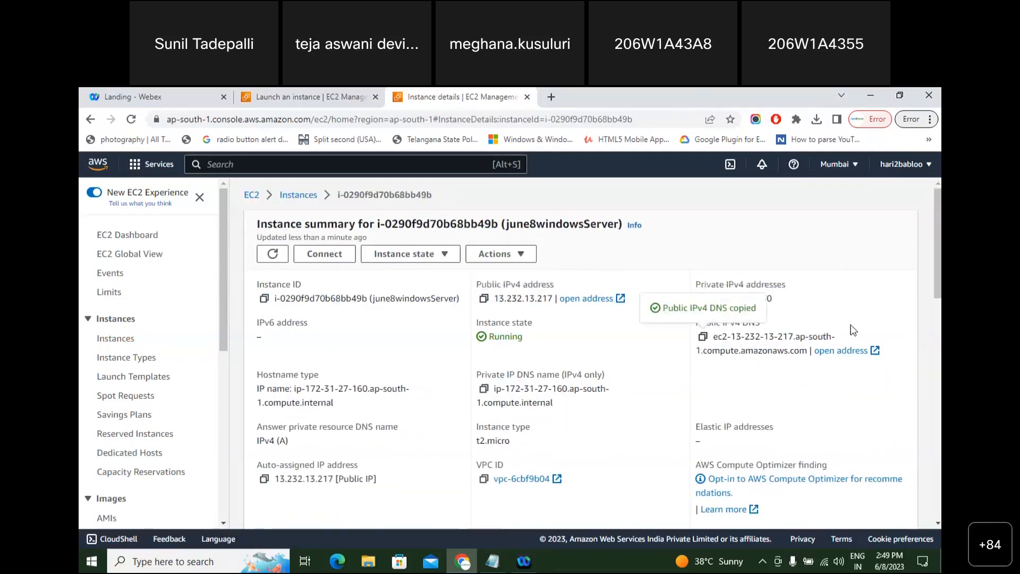
{"action": "left_click_drag", "start_coordinate": [937, 279], "coordinate": [937, 378]}
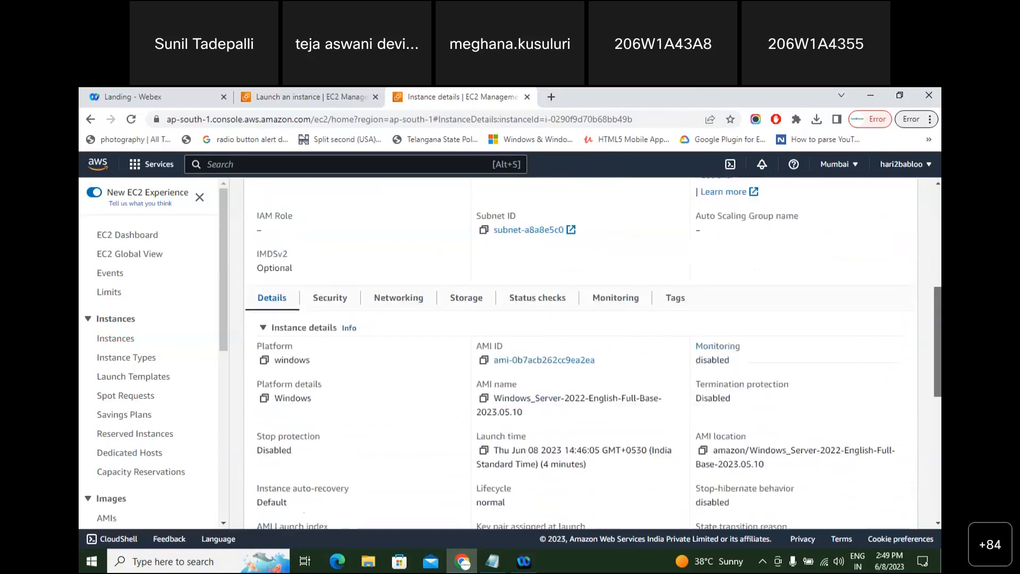
Review the security, networking, storage, status checks and monitoring details of june8windowsServer, then return to its instance summary
{"action": "left_click", "coordinate": [329, 304]}
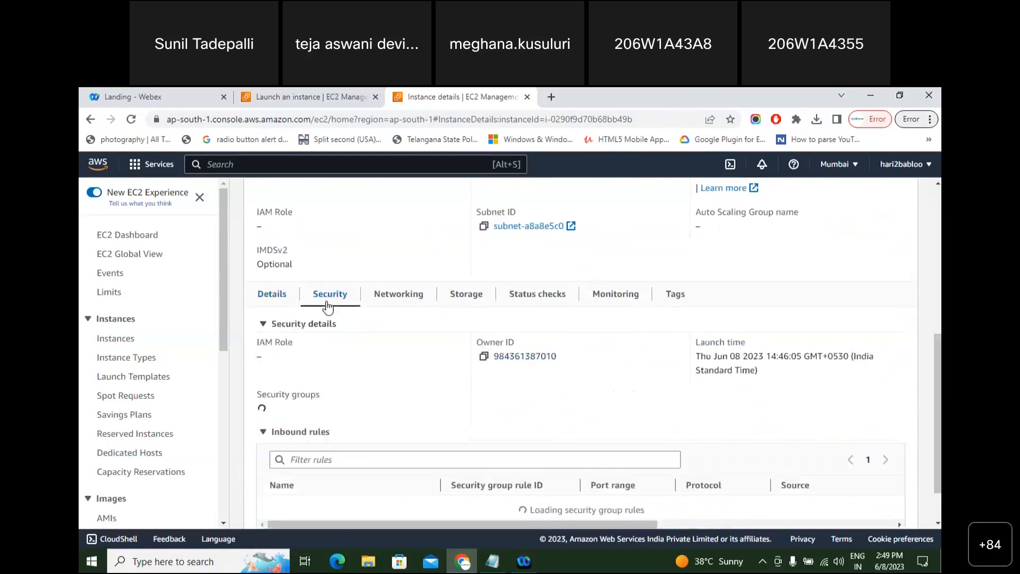
{"action": "left_click", "coordinate": [410, 295]}
{"action": "left_click", "coordinate": [466, 305]}
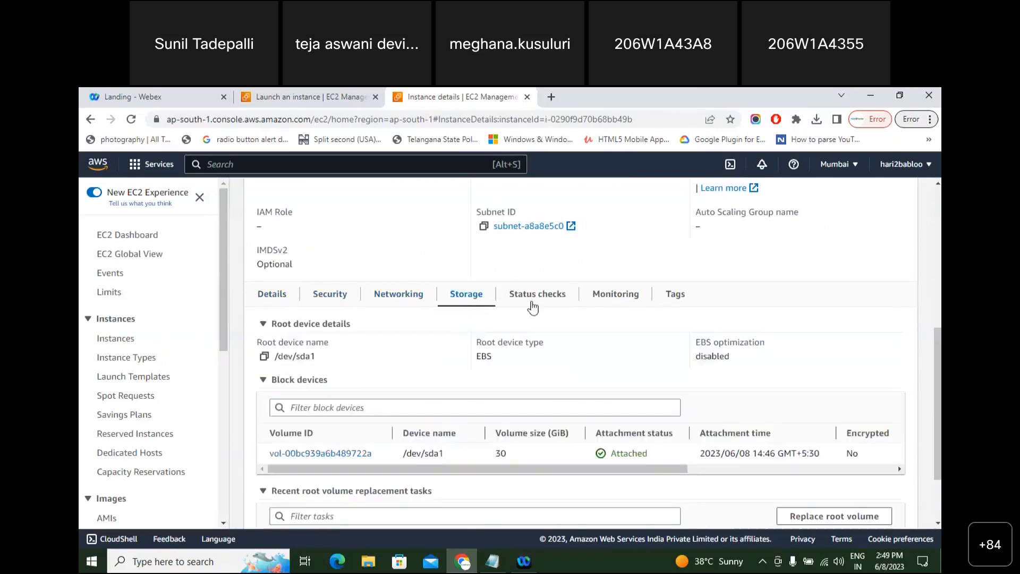
{"action": "left_click_drag", "start_coordinate": [517, 456], "coordinate": [483, 462]}
{"action": "left_click", "coordinate": [540, 295]}
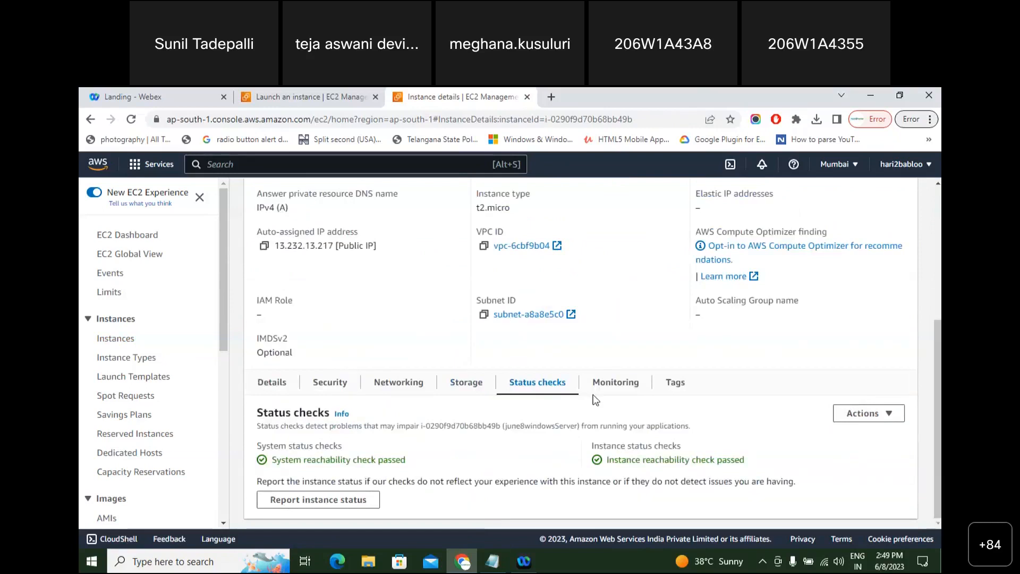
{"action": "left_click", "coordinate": [608, 390]}
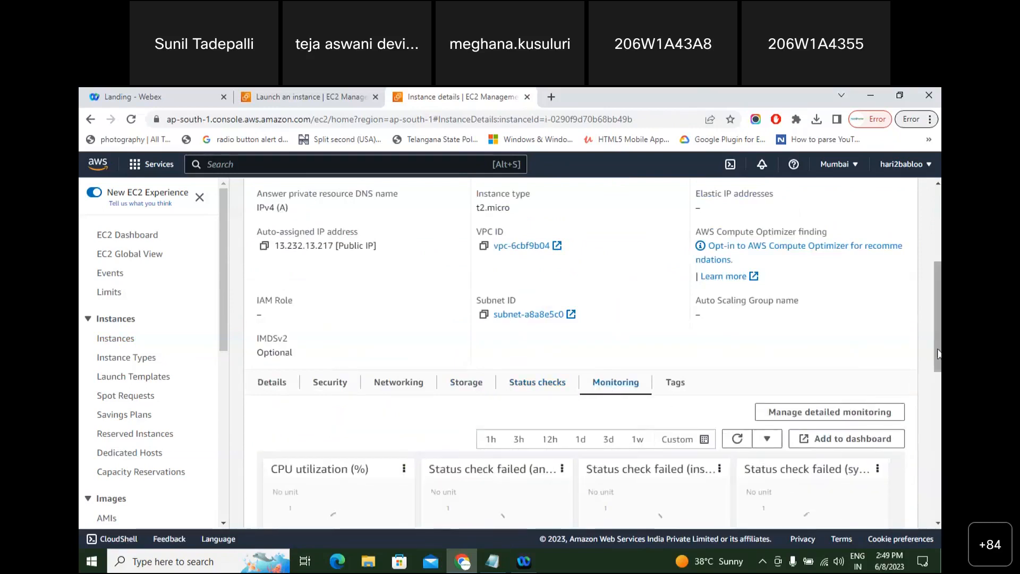
{"action": "scroll", "coordinate": [937, 354], "scroll_direction": "down", "scroll_amount": 3}
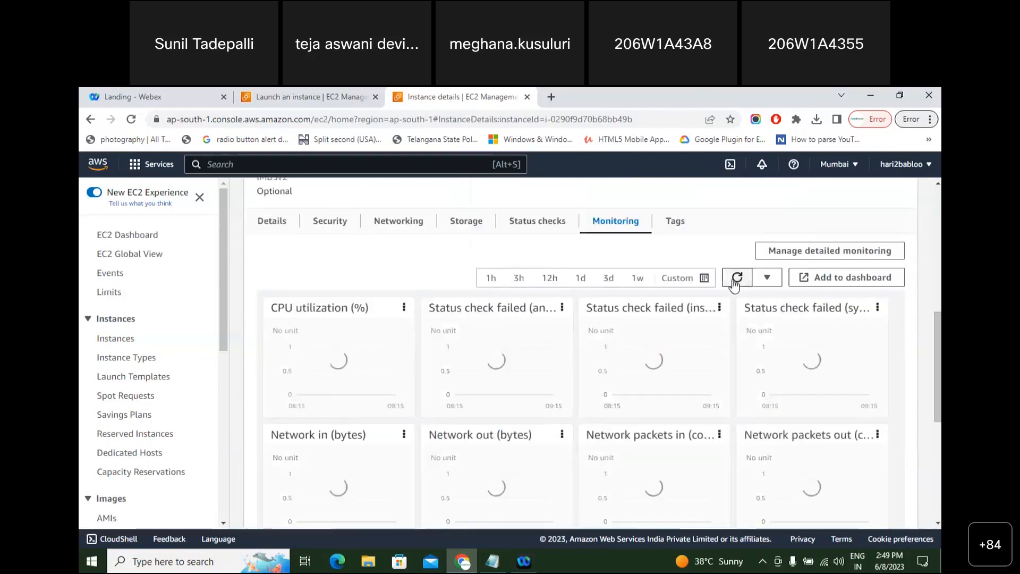
{"action": "scroll", "coordinate": [598, 351], "scroll_direction": "up", "scroll_amount": 4}
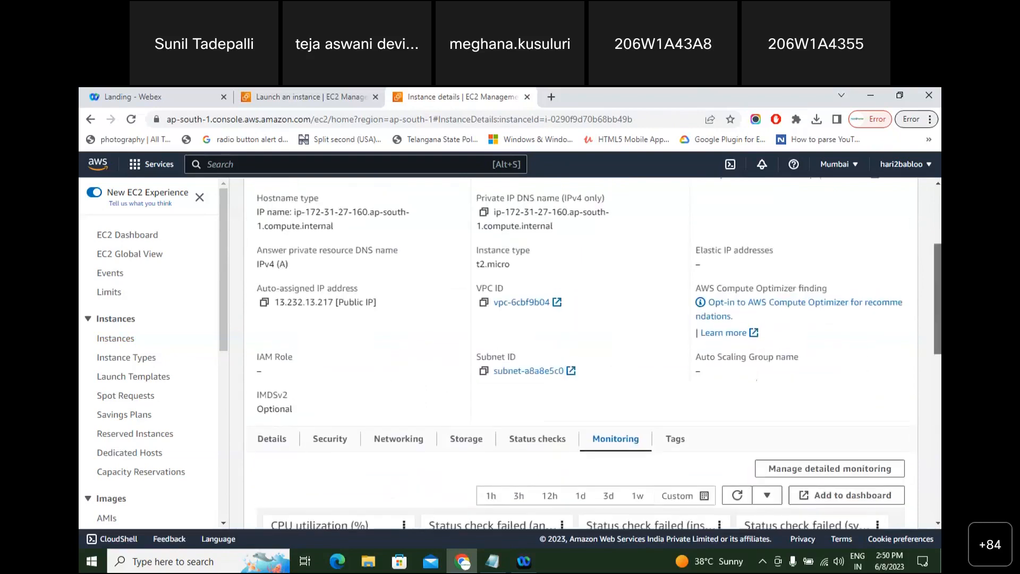
{"action": "scroll", "coordinate": [598, 351], "scroll_direction": "up", "scroll_amount": 3}
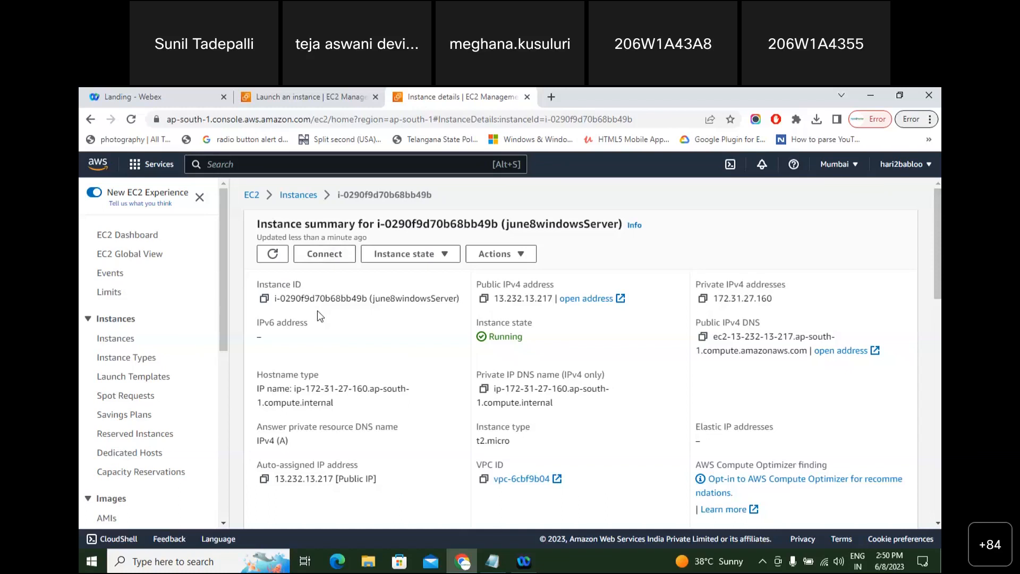
Open the Connect to instance page for june8windowsServer and show the RDP client, EC2 serial console and Session Manager options
{"action": "left_click", "coordinate": [329, 261]}
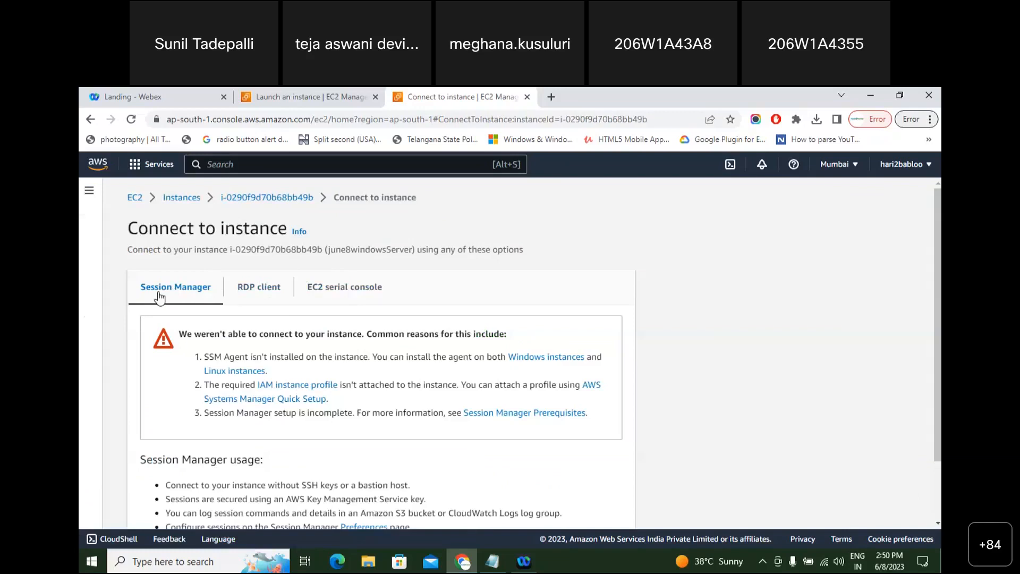
{"action": "left_click", "coordinate": [261, 299]}
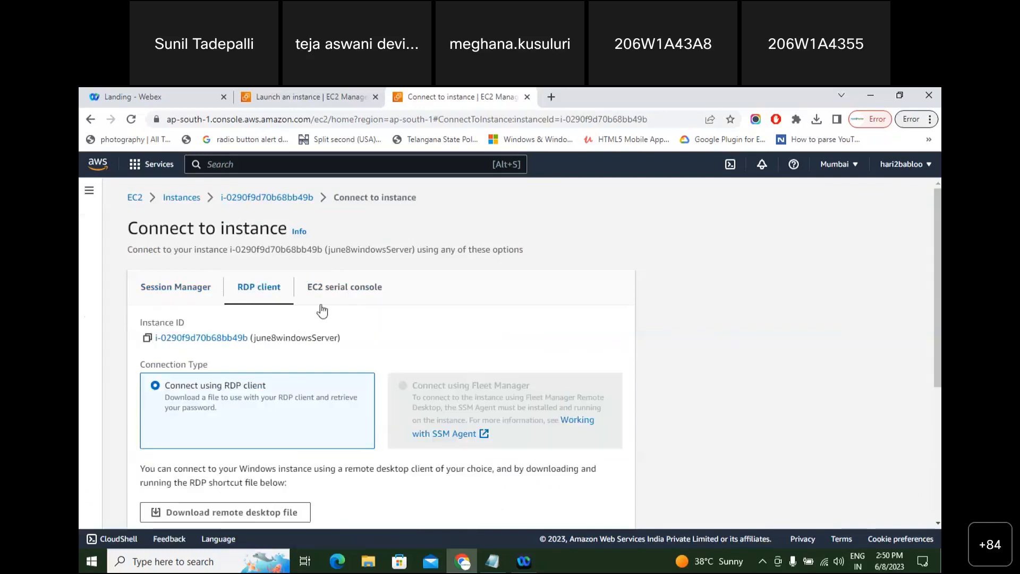
{"action": "left_click", "coordinate": [356, 296]}
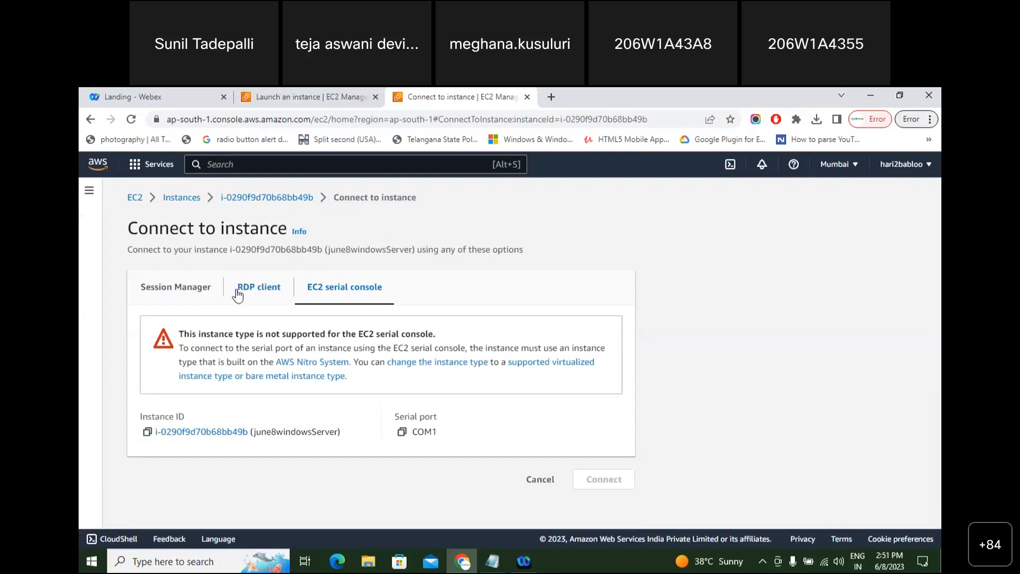
{"action": "left_click", "coordinate": [180, 290]}
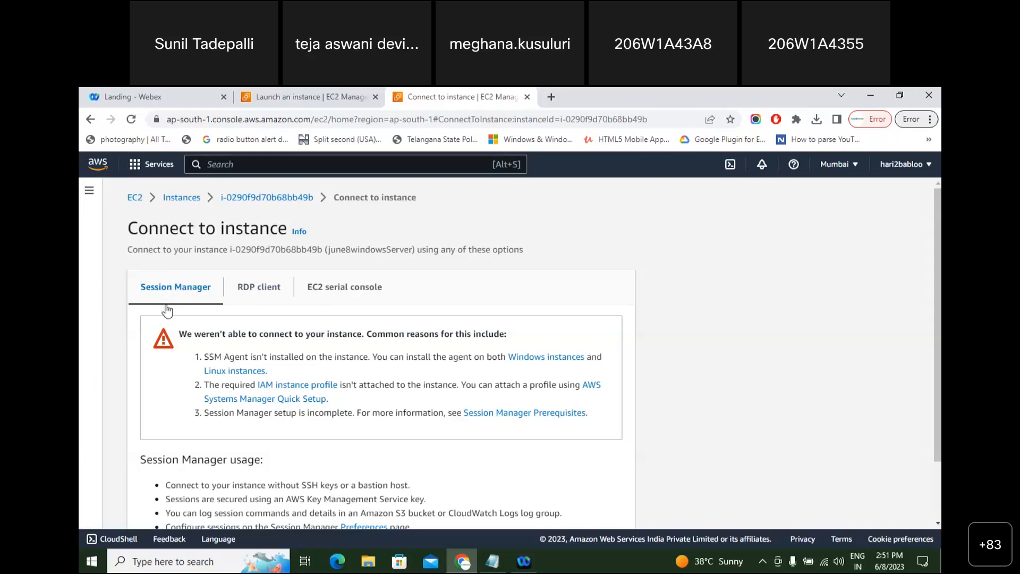
Review the RDP client connection details for june8windowsServer and download its remote desktop file
{"action": "left_click", "coordinate": [257, 297]}
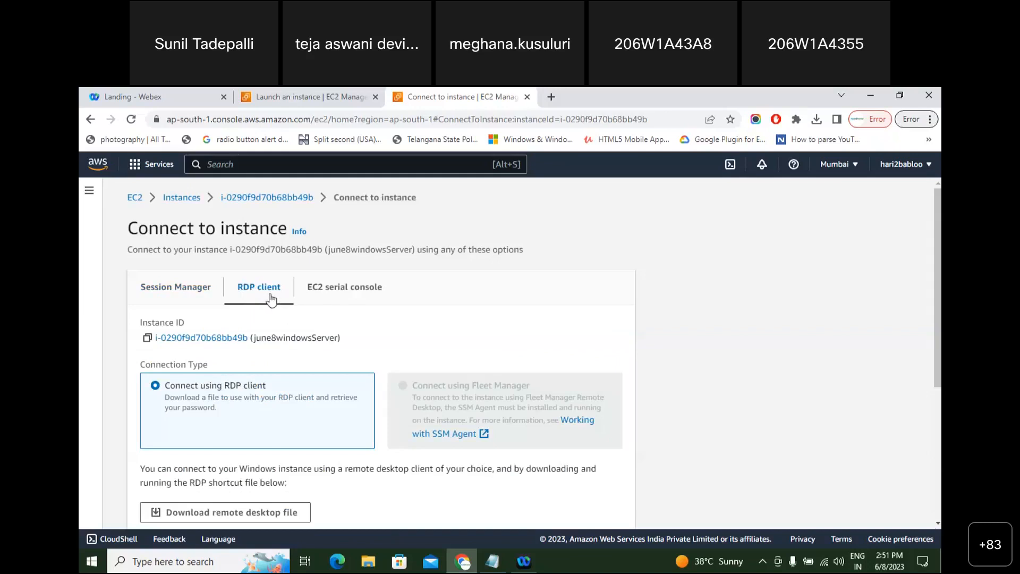
{"action": "scroll", "coordinate": [271, 298], "scroll_direction": "down", "scroll_amount": 2}
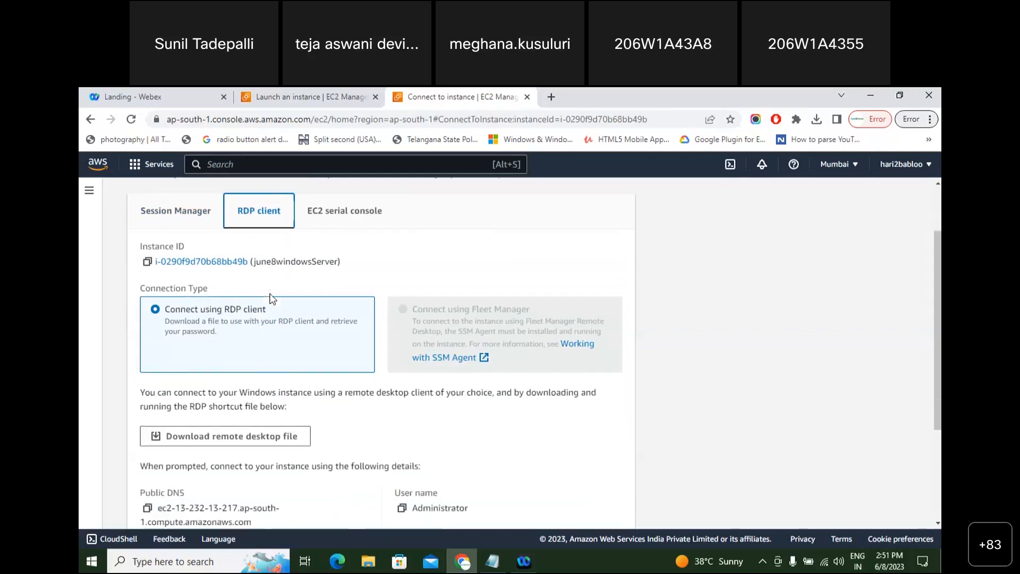
{"action": "scroll", "coordinate": [271, 299], "scroll_direction": "up", "scroll_amount": 1}
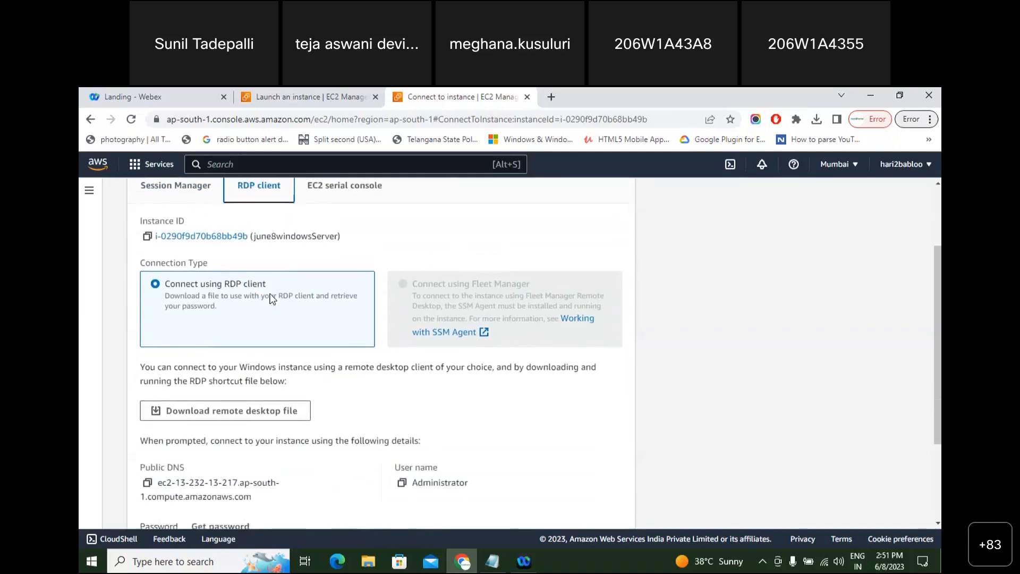
{"action": "scroll", "coordinate": [271, 299], "scroll_direction": "up", "scroll_amount": 1}
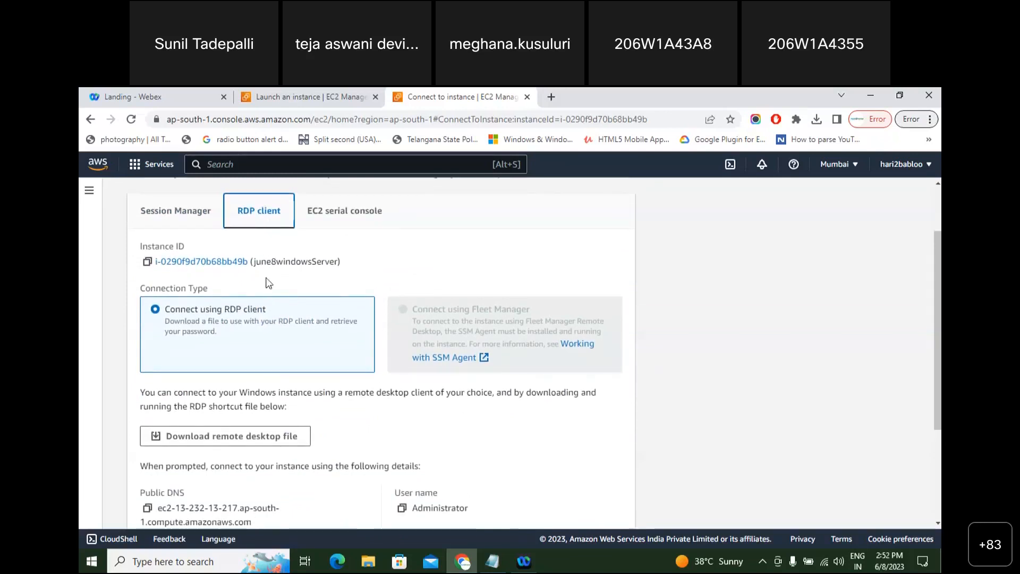
{"action": "scroll", "coordinate": [280, 289], "scroll_direction": "down", "scroll_amount": 3}
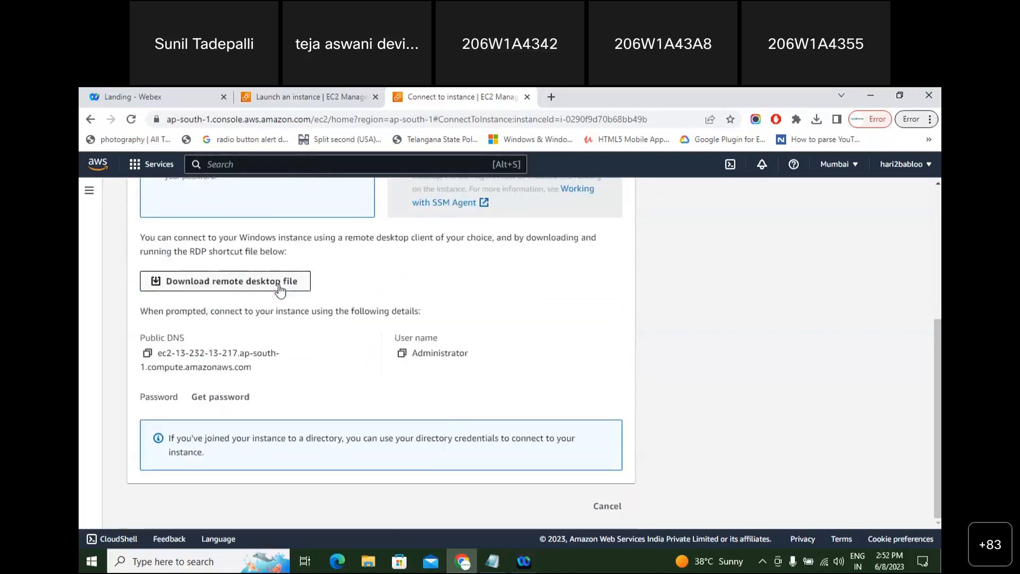
{"action": "scroll", "coordinate": [279, 285], "scroll_direction": "up", "scroll_amount": 3}
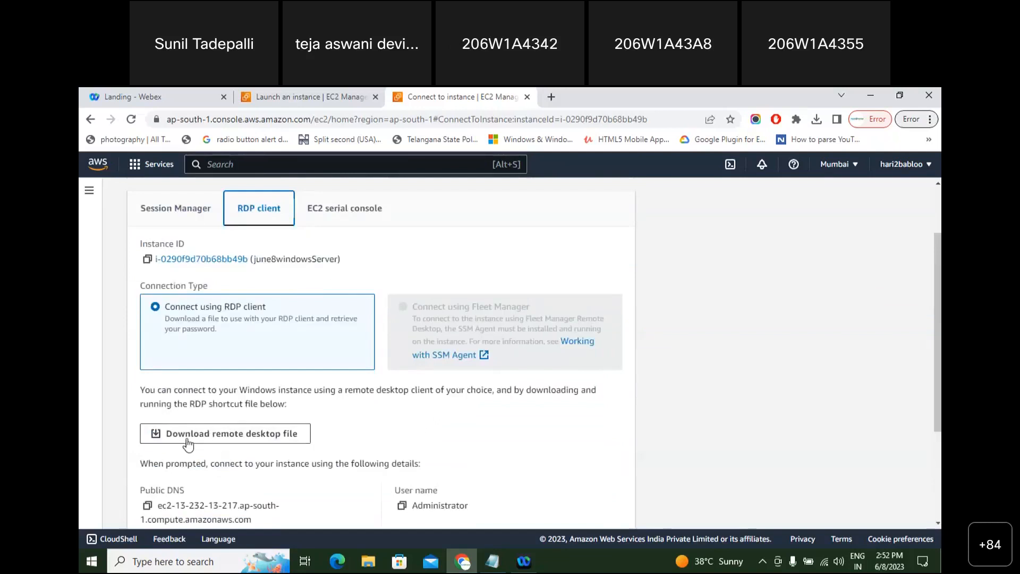
{"action": "left_click", "coordinate": [251, 437]}
Move the downloaded june8windowsServer remote desktop file from Downloads into the aws class june folder on the desktop
{"action": "left_click", "coordinate": [817, 120]}
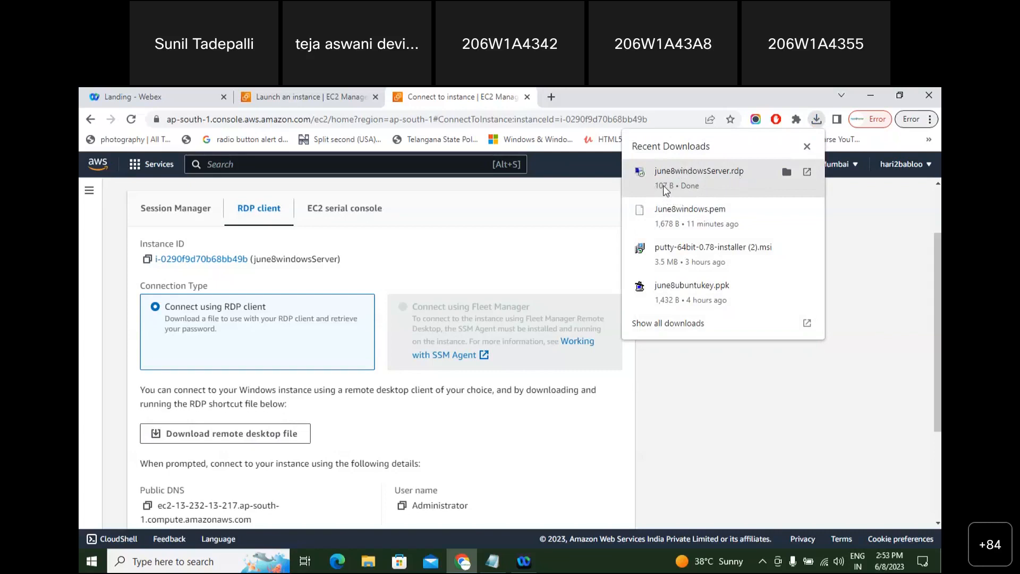
{"action": "left_click", "coordinate": [787, 172]}
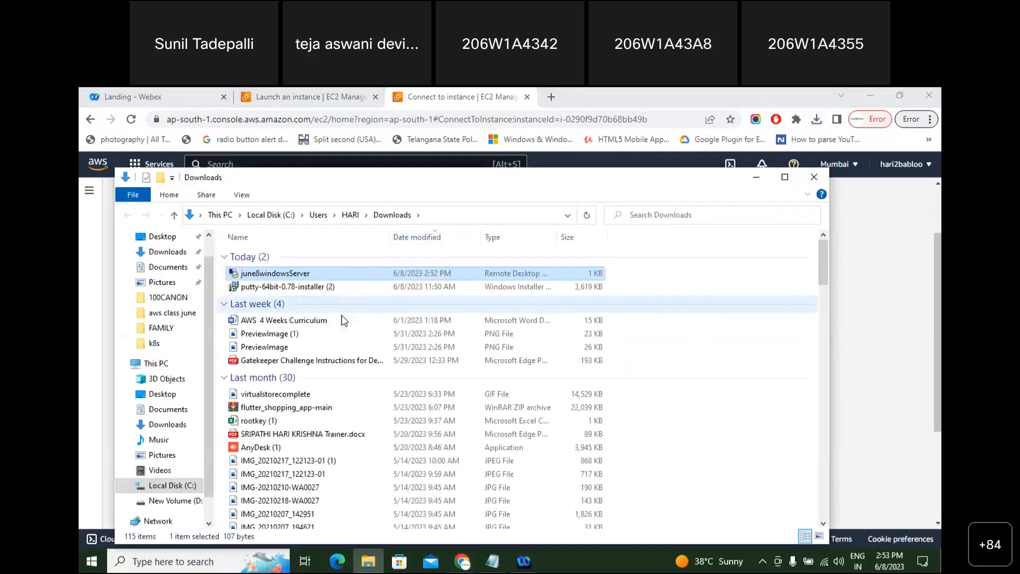
{"action": "right_click", "coordinate": [340, 274]}
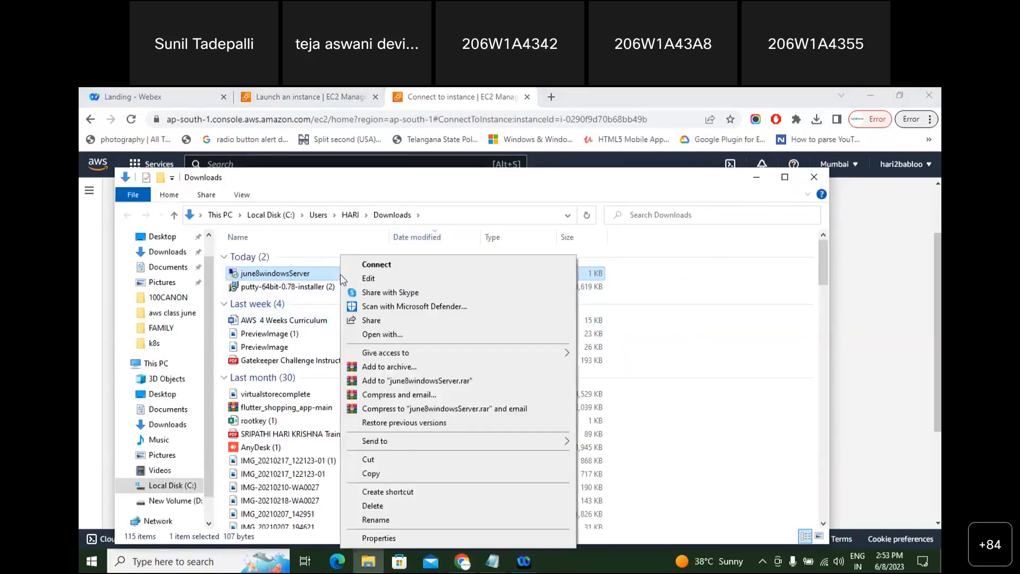
{"action": "left_click", "coordinate": [370, 460]}
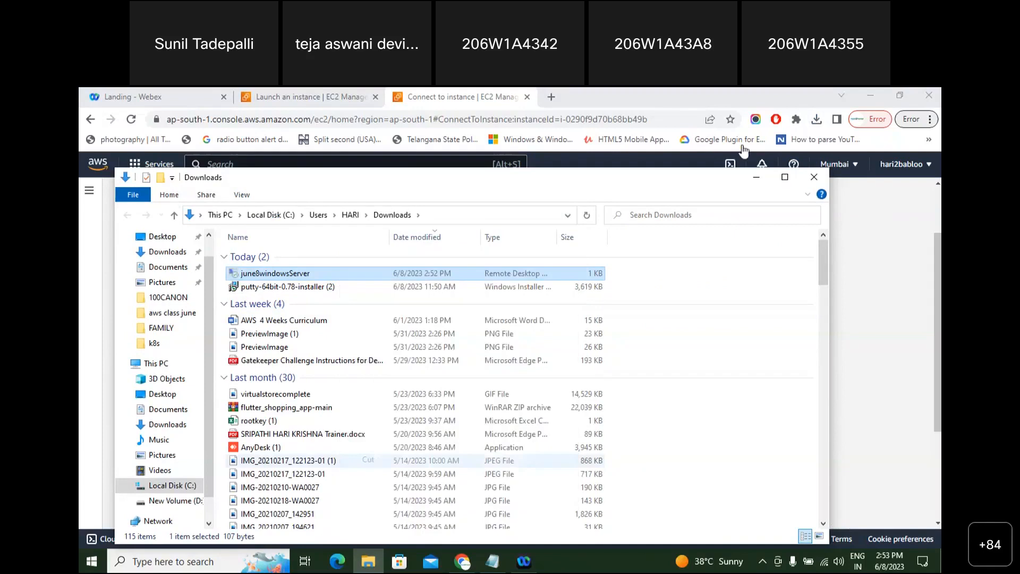
{"action": "left_click", "coordinate": [755, 177]}
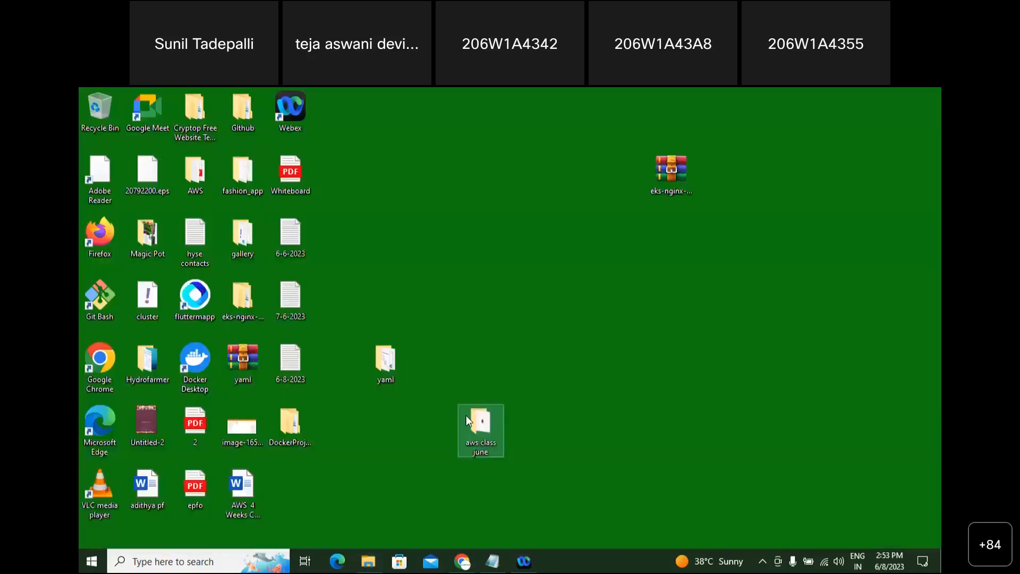
{"action": "double_click", "coordinate": [467, 415]}
{"action": "right_click", "coordinate": [421, 346]}
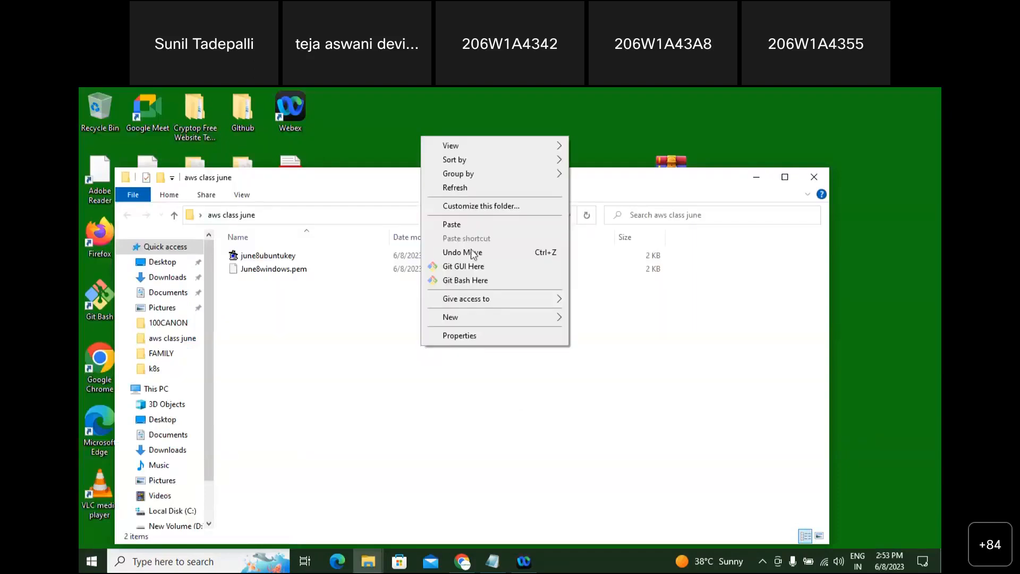
{"action": "left_click", "coordinate": [445, 225]}
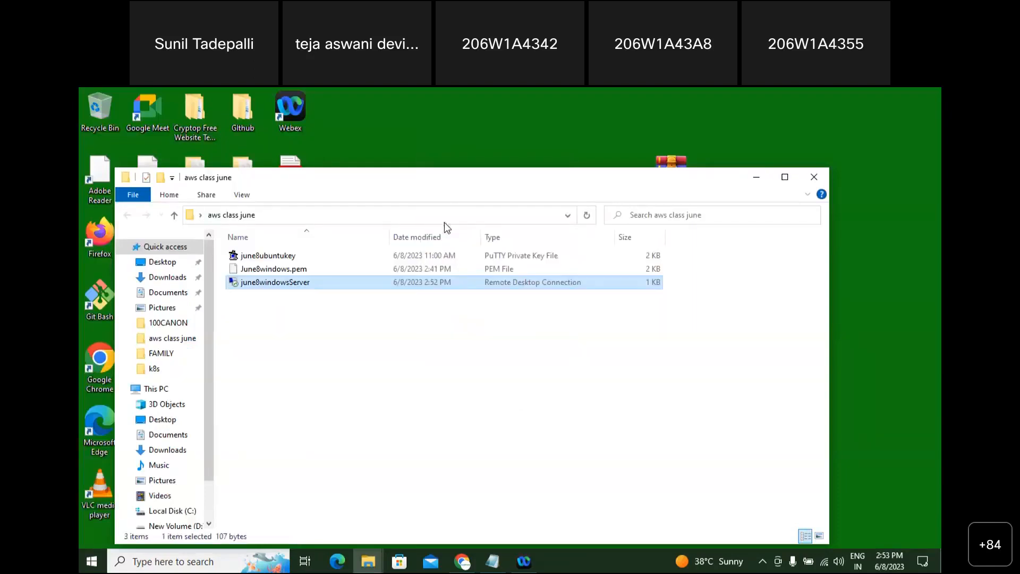
Open the june8windowsServer remote desktop file and connect despite the unknown publisher, up to the credentials prompt
{"action": "left_click", "coordinate": [404, 354]}
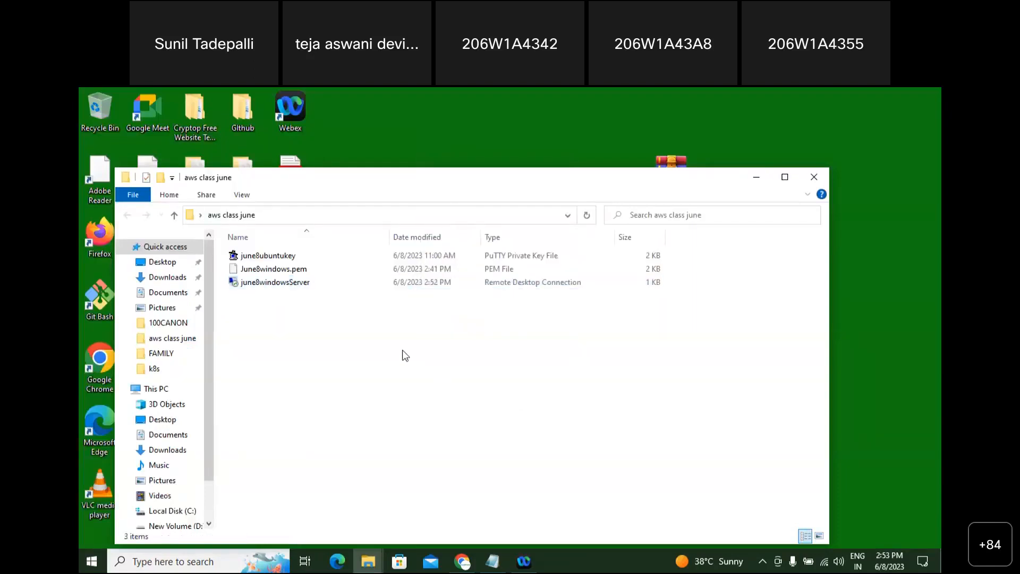
{"action": "left_click", "coordinate": [294, 287]}
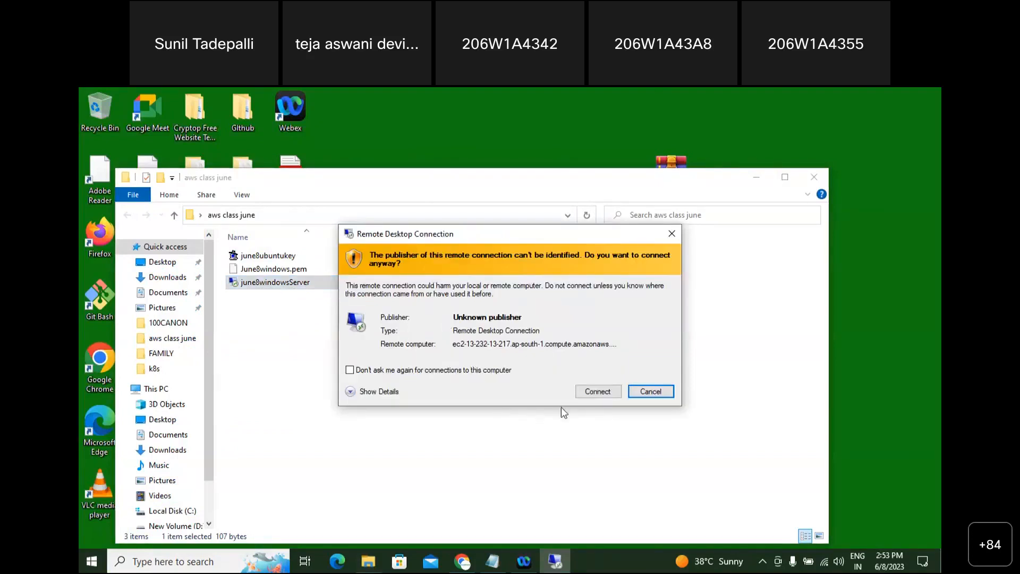
{"action": "left_click", "coordinate": [595, 392]}
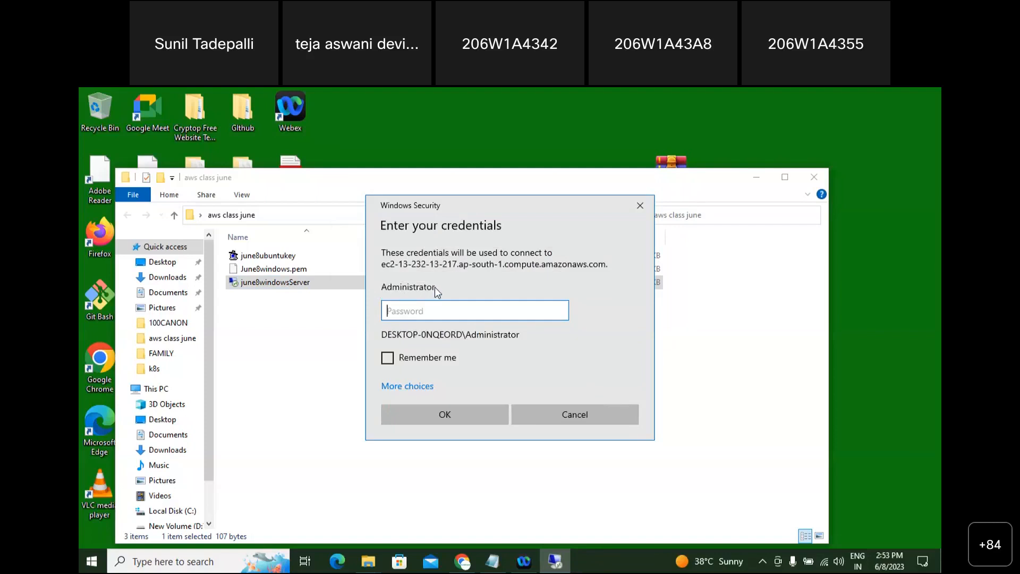
Switch to the 6-8-2023 notes in Notepad and add the line "ubuntu -- Linux -- user name is ec2-user"
{"action": "left_click", "coordinate": [492, 562]}
{"action": "key", "text": "Return"}
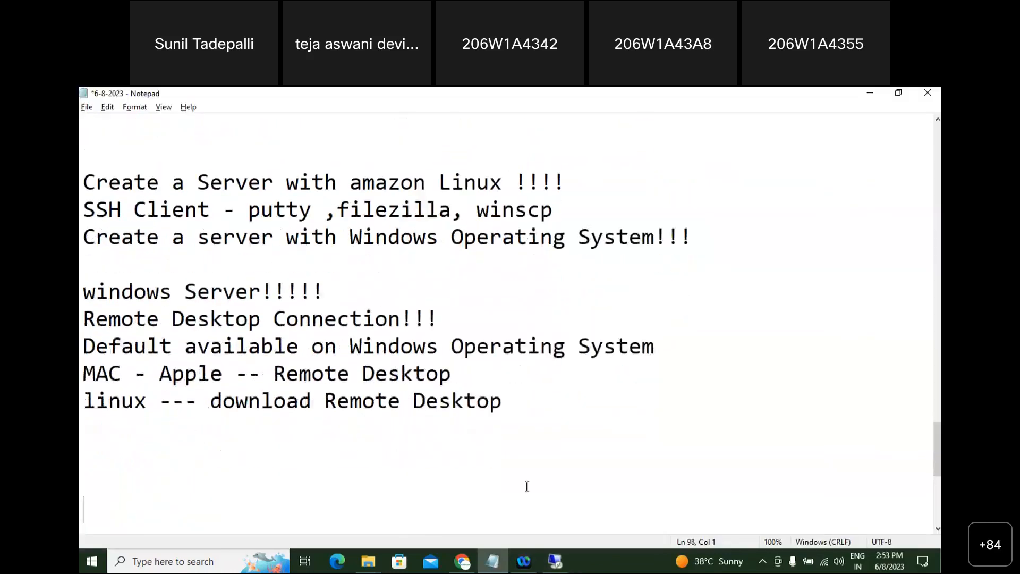
{"action": "type", "text": "ubuntu -- lu"}
{"action": "key", "text": "BackSpace"}
{"action": "key", "text": "BackSpace"}
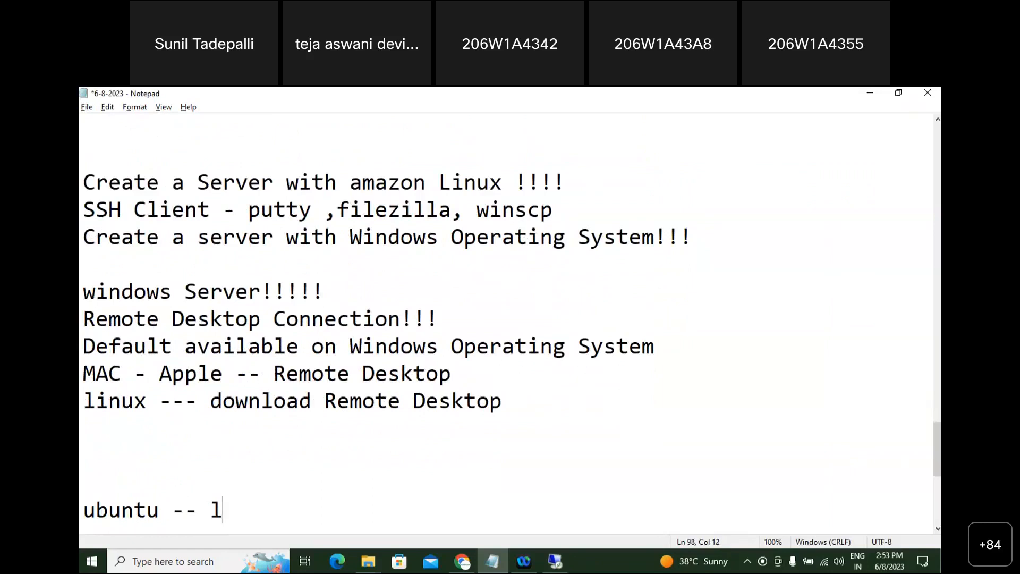
{"action": "type", "text": "Linux -- user"}
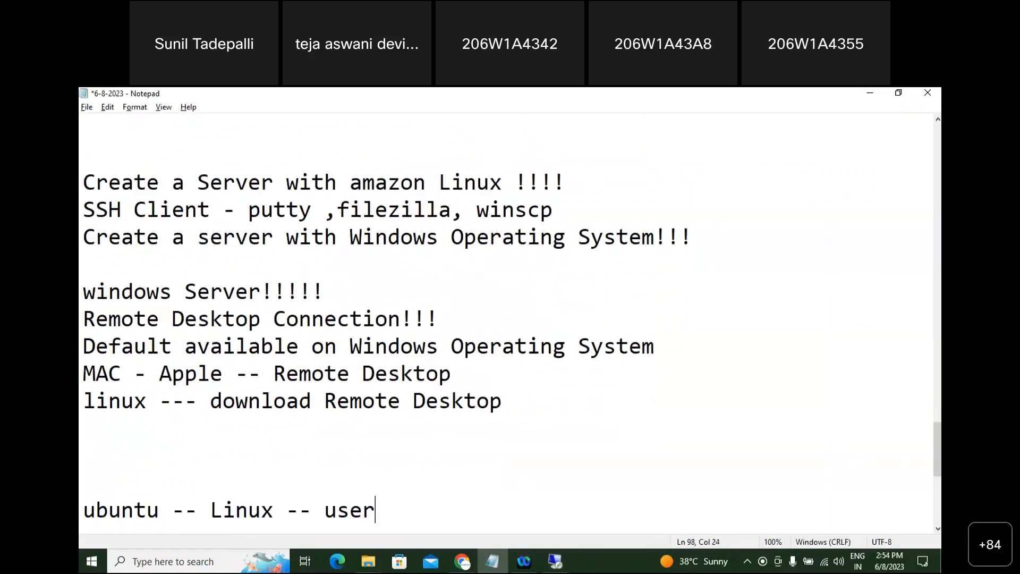
{"action": "type", "text": " name is "}
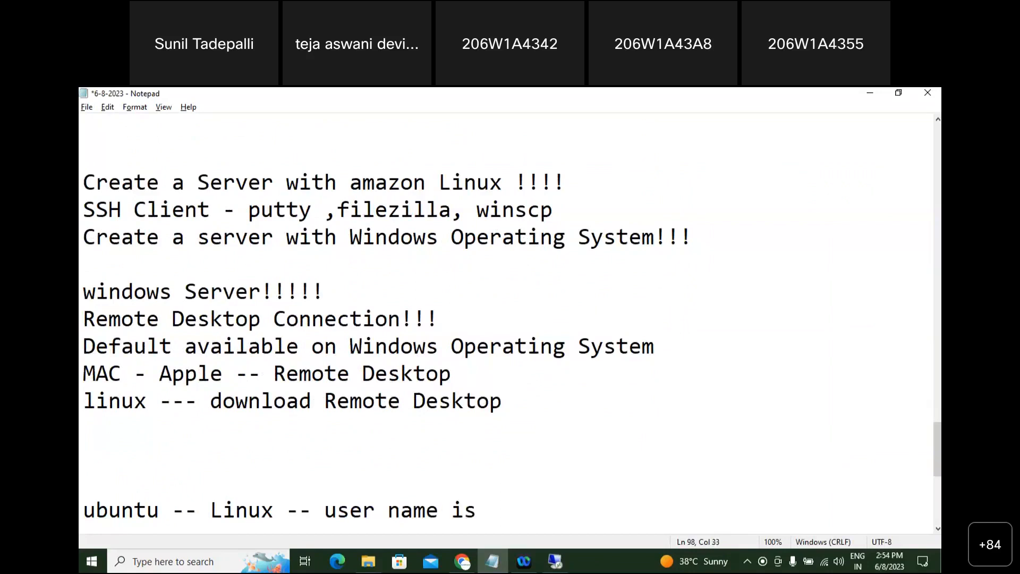
{"action": "type", "text": "ec2-user"}
Put "ec2-user" on its own line in the notes, with a blank line above it
{"action": "key", "text": "Left"}
{"action": "key", "text": "Left"}
{"action": "key", "text": "Left"}
{"action": "key", "text": "Left"}
{"action": "key", "text": "Left"}
{"action": "key", "text": "Left"}
{"action": "key", "text": "Left"}
{"action": "key", "text": "Left"}
{"action": "key", "text": "Left"}
{"action": "key", "text": "Return"}
{"action": "key", "text": "Return"}
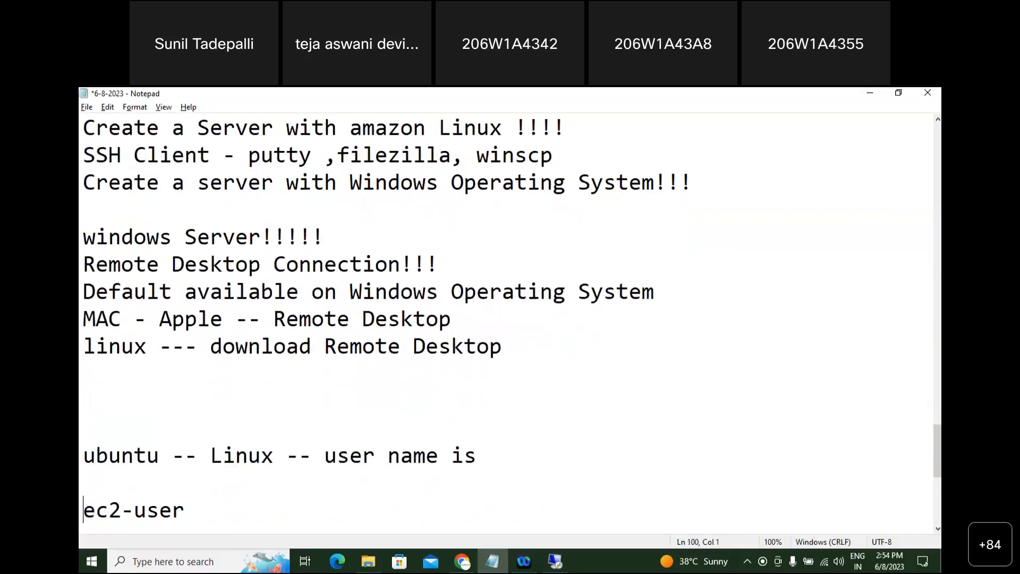
{"action": "key", "text": "Return"}
{"action": "key", "text": "BackSpace"}
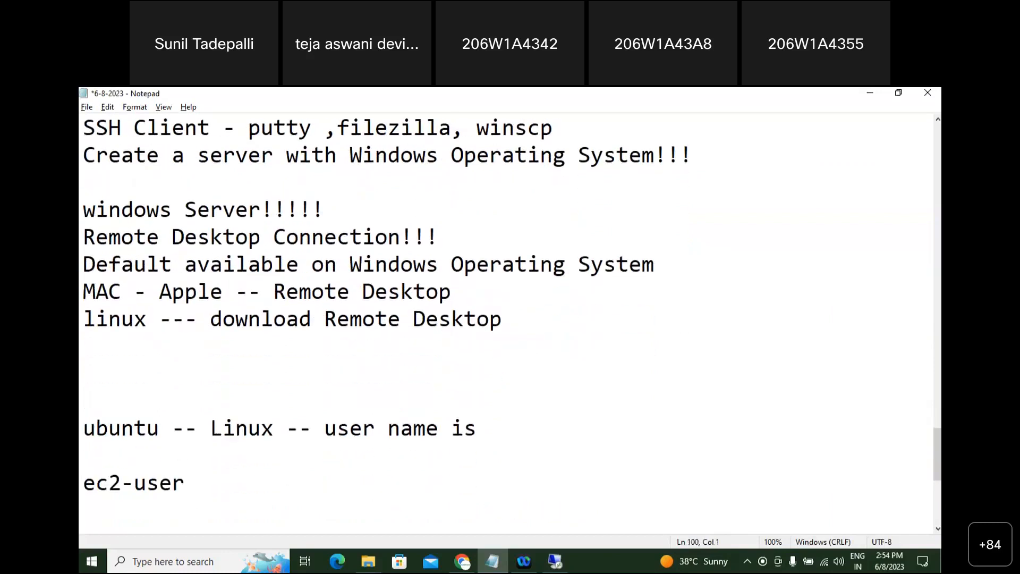
Add the line "windows username is" below "ec2-user" in the notes, separated by a blank line
{"action": "key", "text": "Right"}
{"action": "key", "text": "Right"}
{"action": "key", "text": "Right"}
{"action": "key", "text": "Right"}
{"action": "key", "text": "Right"}
{"action": "key", "text": "Right"}
{"action": "key", "text": "Right"}
{"action": "key", "text": "Right"}
{"action": "key", "text": "Return"}
{"action": "key", "text": "Return"}
{"action": "type", "text": "windows "}
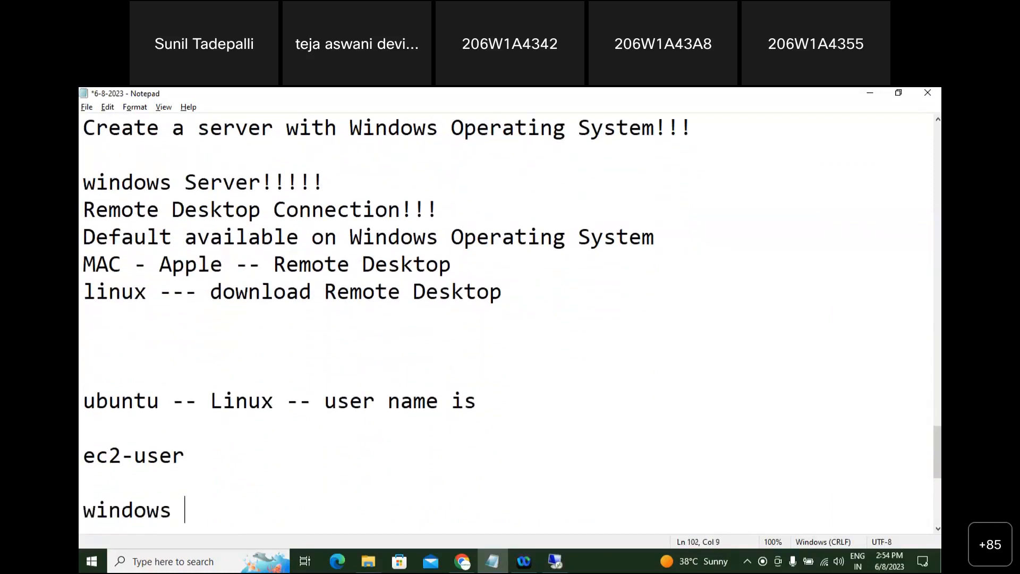
{"action": "type", "text": "user bna"}
{"action": "key", "text": "BackSpace"}
{"action": "type", "text": "ser bnanm"}
{"action": "key", "text": "BackSpace"}
{"action": "key", "text": "BackSpace"}
{"action": "key", "text": "BackSpace"}
{"action": "key", "text": "BackSpace"}
{"action": "key", "text": "BackSpace"}
{"action": "key", "text": "BackSpace"}
{"action": "type", "text": "b"}
{"action": "key", "text": "BackSpace"}
{"action": "type", "text": "name is"}
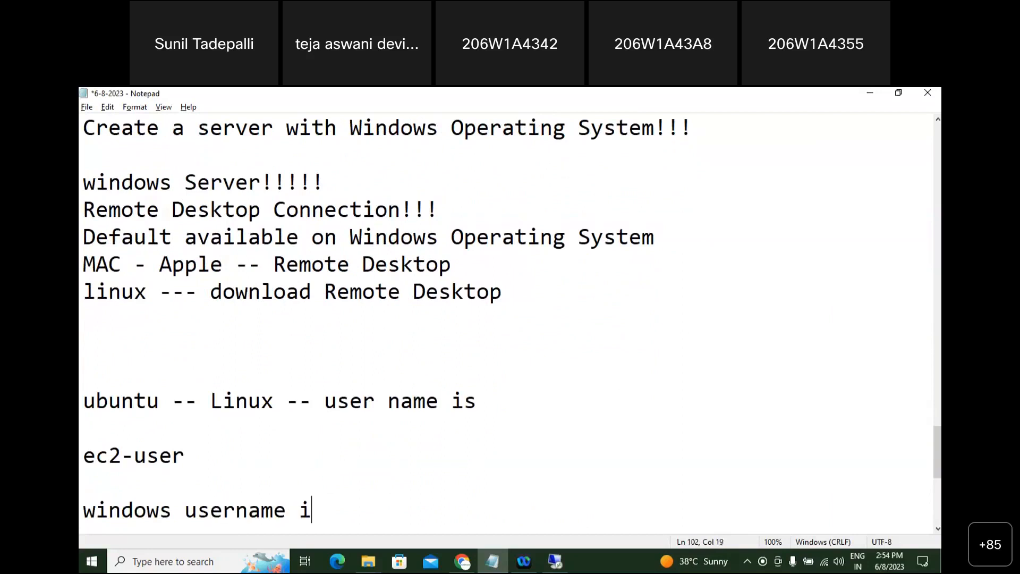
Enter "Administrator" on its own line directly under "windows username is" in the notes
{"action": "key", "text": "Return"}
{"action": "key", "text": "Return"}
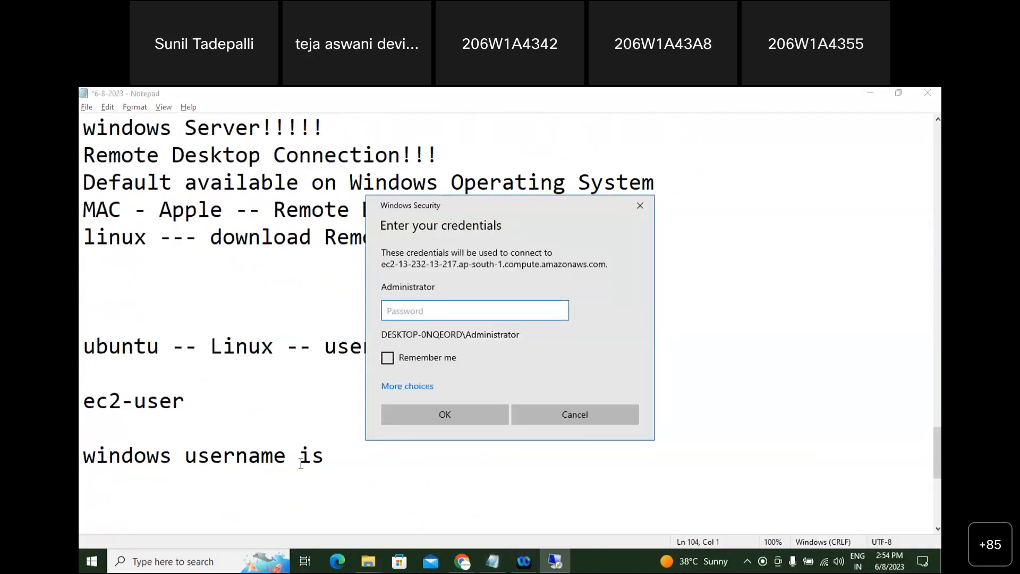
{"action": "left_click", "coordinate": [364, 457]}
{"action": "key", "text": "Return"}
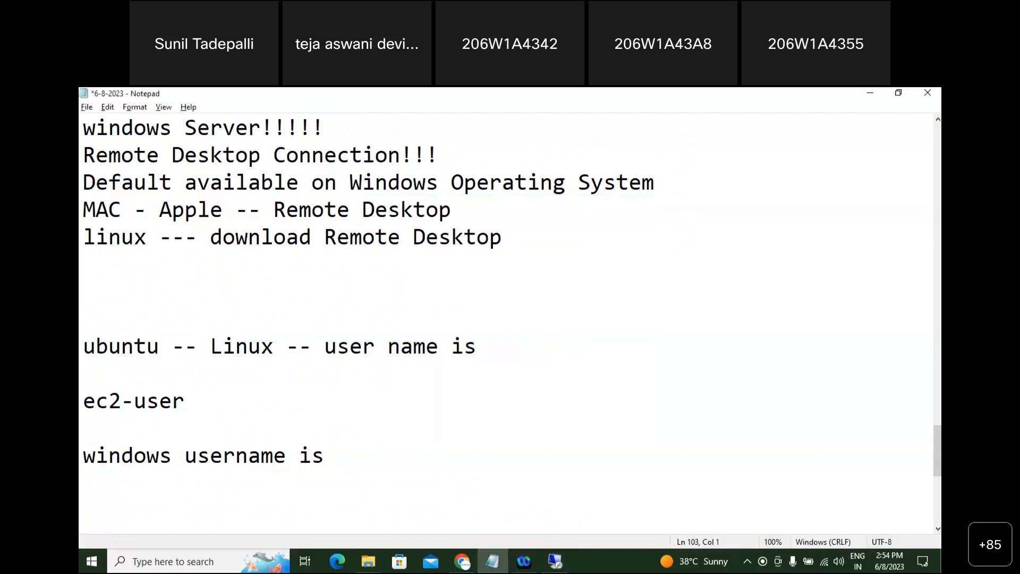
{"action": "type", "text": "Administratro"}
{"action": "key", "text": "BackSpace"}
{"action": "key", "text": "BackSpace"}
{"action": "type", "text": "or"}
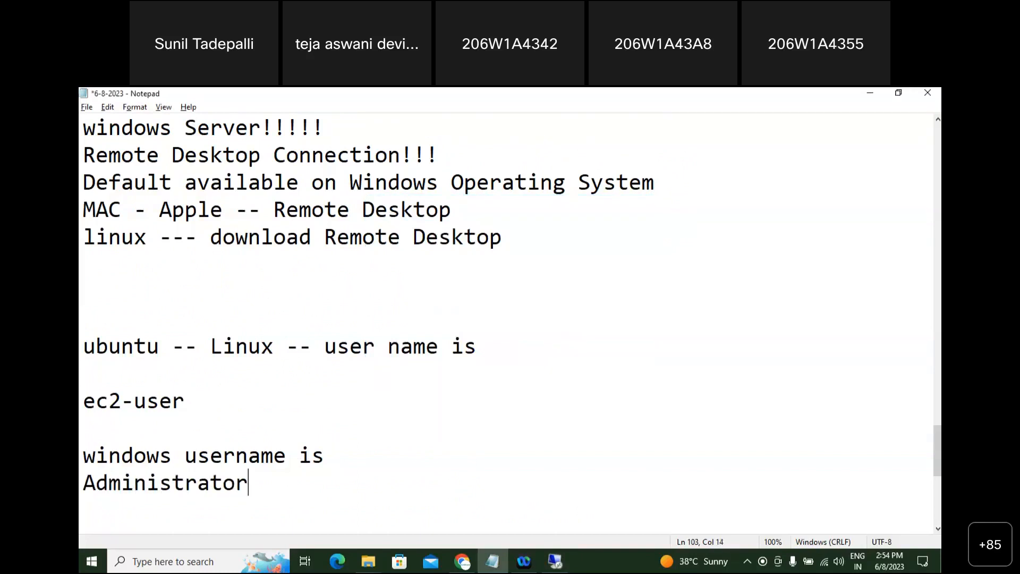
Remove the blank line above "ec2-user" and keep a single blank line between the Linux and Windows username notes
{"action": "key", "text": "Up"}
{"action": "key", "text": "Up"}
{"action": "key", "text": "BackSpace"}
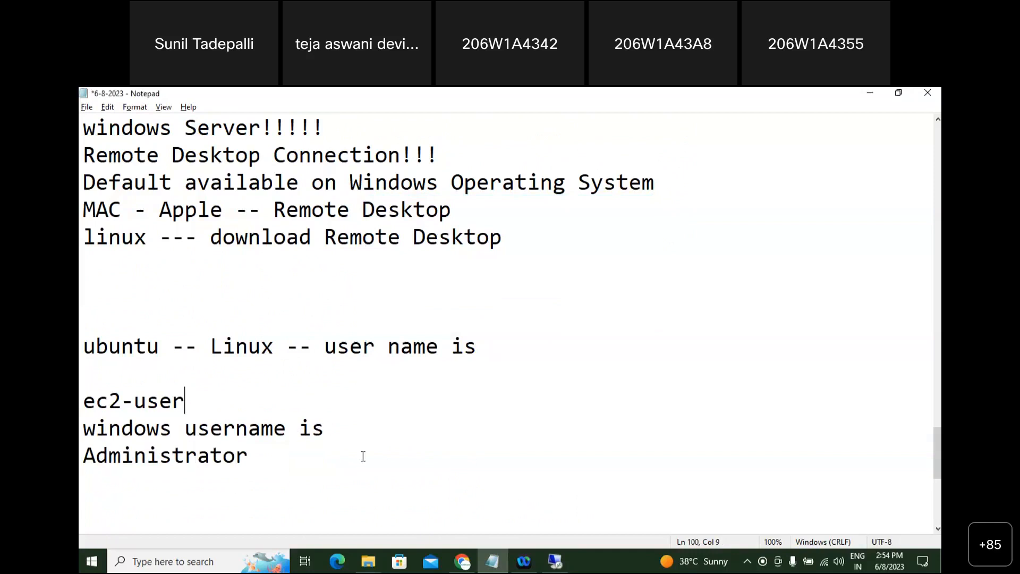
{"action": "key", "text": "Up"}
{"action": "key", "text": "BackSpace"}
{"action": "key", "text": "Down"}
{"action": "key", "text": "Return"}
{"action": "key", "text": "Down"}
{"action": "key", "text": "Down"}
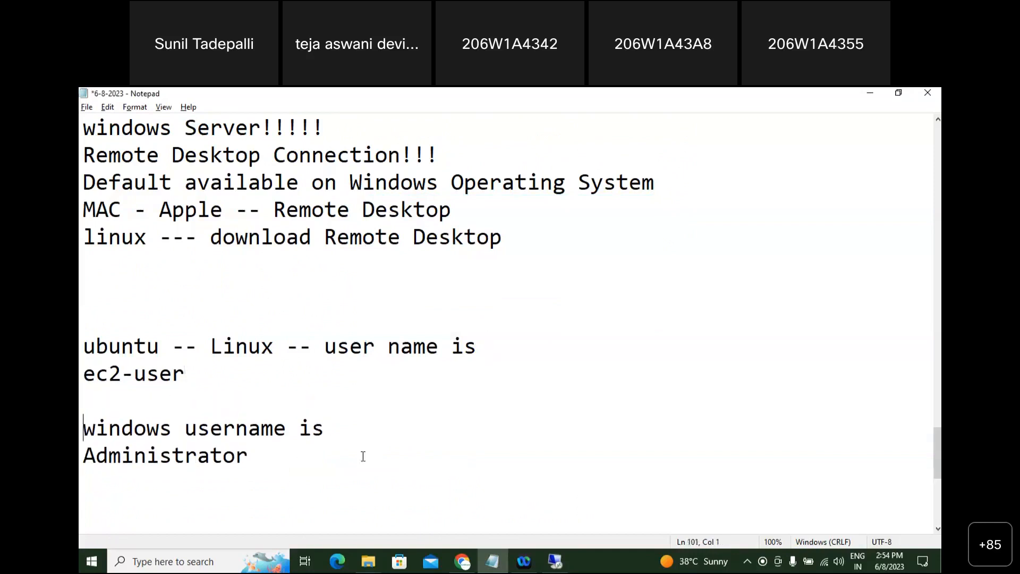
Highlight the "Administrator" line in the notes
{"action": "key", "text": "shift+Right"}
{"action": "key", "text": "shift+Right"}
{"action": "key", "text": "shift+Down"}
{"action": "key", "text": "shift+Down"}
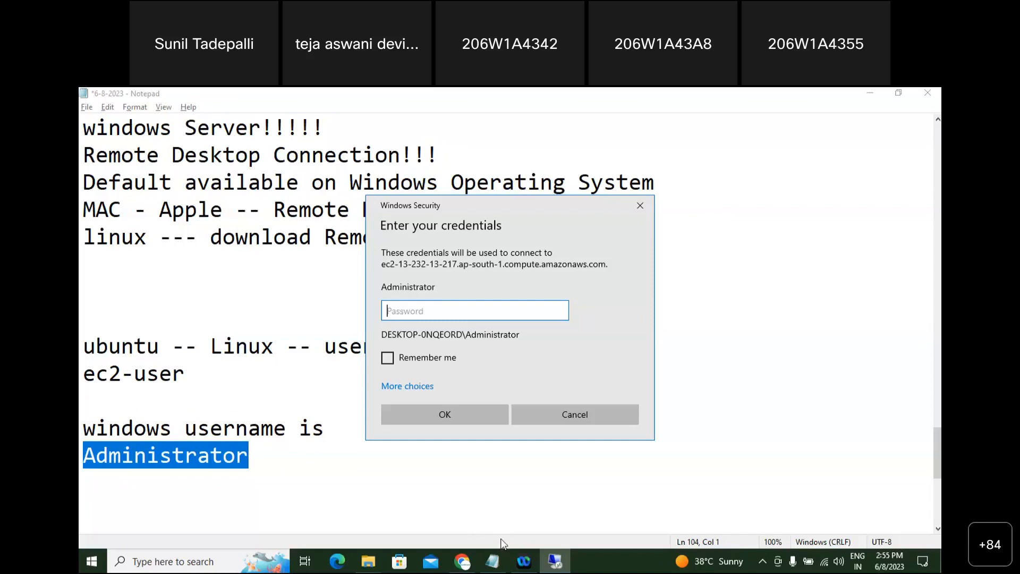
Switch to the EC2 console in Chrome and open the Get Windows password page for june8windowsServer
{"action": "left_click", "coordinate": [463, 561]}
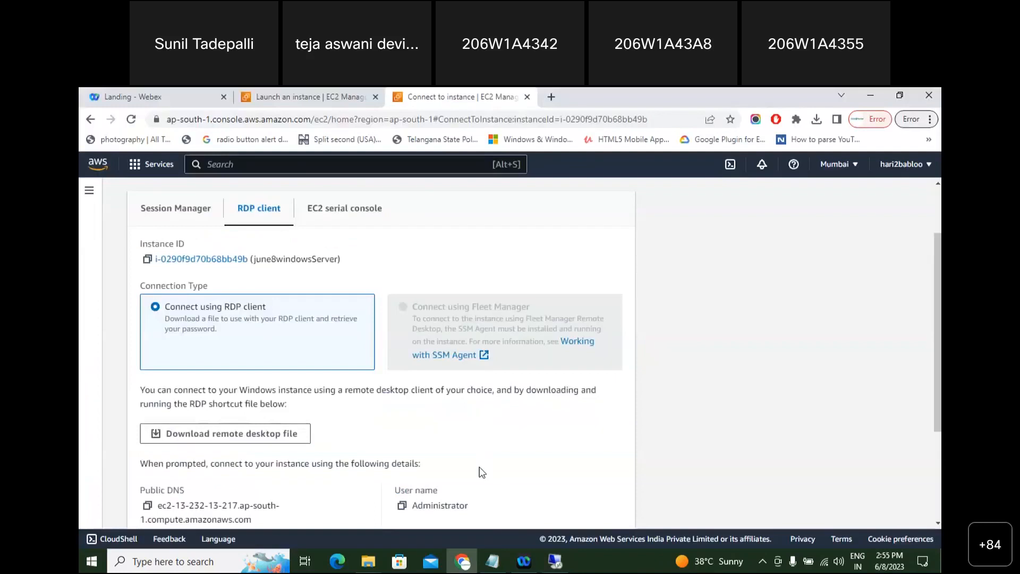
{"action": "scroll", "coordinate": [479, 469], "scroll_direction": "down", "scroll_amount": 3}
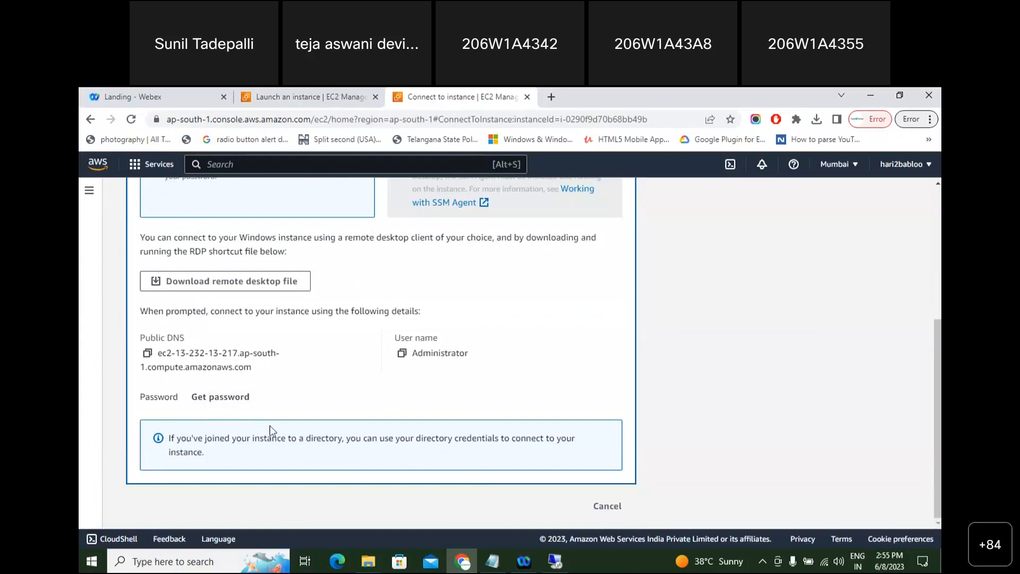
{"action": "left_click", "coordinate": [229, 402]}
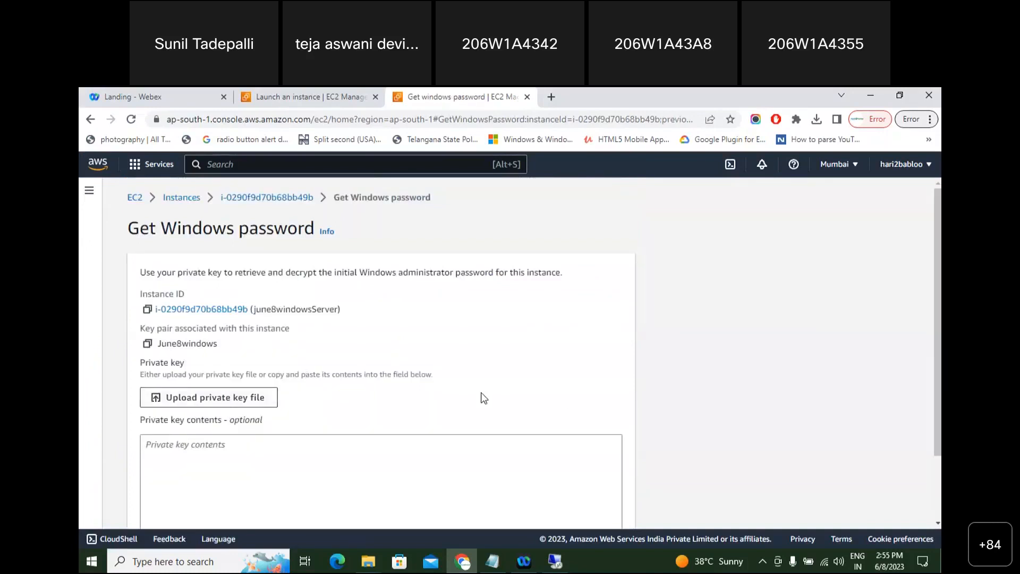
Examine the Get Windows password page, highlighting the instance ID label and the associated key pair's label and name
{"action": "scroll", "coordinate": [484, 398], "scroll_direction": "down", "scroll_amount": 3}
{"action": "scroll", "coordinate": [484, 398], "scroll_direction": "up", "scroll_amount": 2}
{"action": "scroll", "coordinate": [482, 396], "scroll_direction": "up", "scroll_amount": 1}
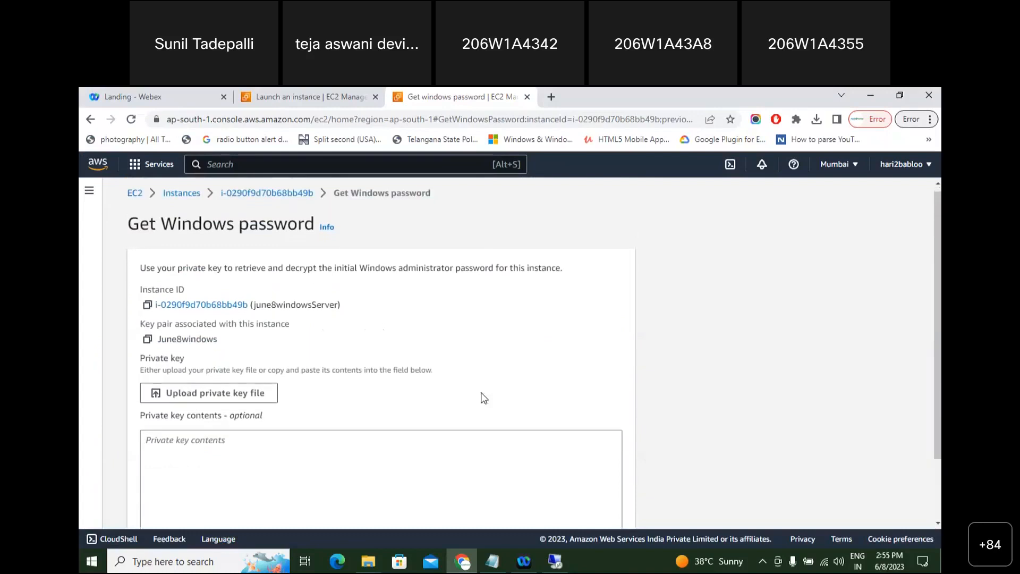
{"action": "scroll", "coordinate": [482, 394], "scroll_direction": "down", "scroll_amount": 1}
{"action": "scroll", "coordinate": [481, 392], "scroll_direction": "down", "scroll_amount": 1}
{"action": "scroll", "coordinate": [482, 395], "scroll_direction": "up", "scroll_amount": 2}
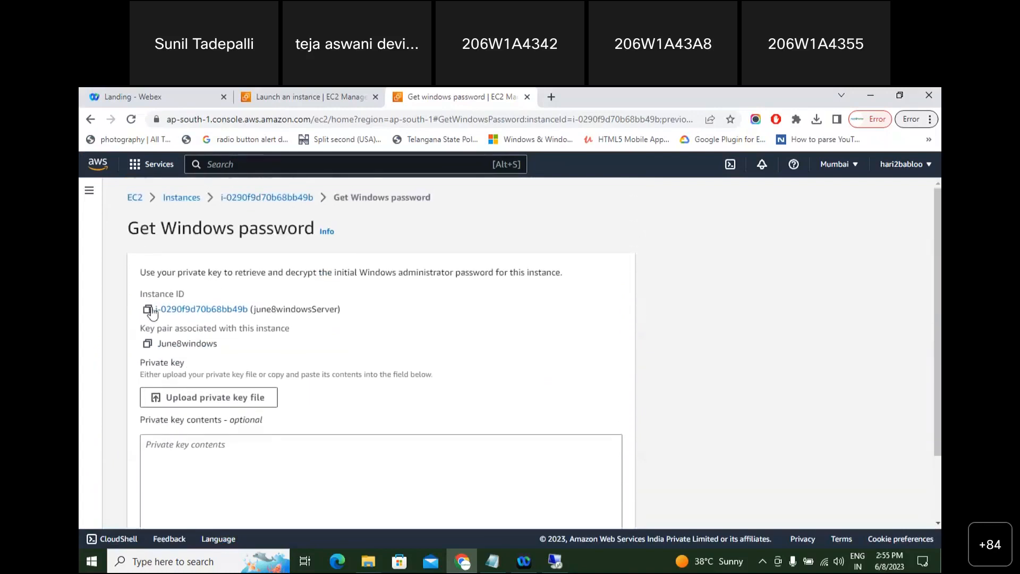
{"action": "left_click_drag", "start_coordinate": [141, 294], "coordinate": [193, 296]}
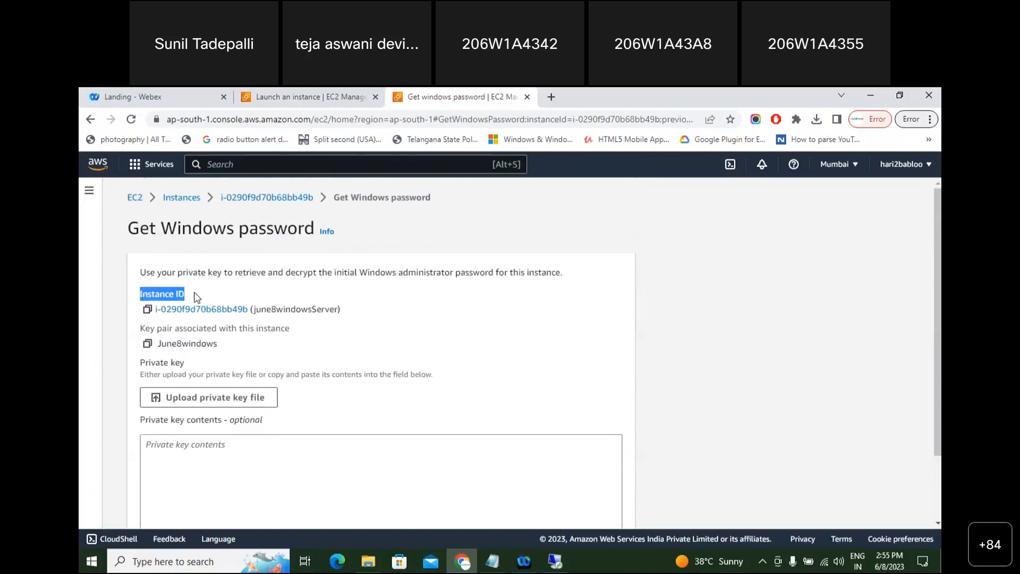
{"action": "left_click", "coordinate": [156, 329]}
{"action": "left_click_drag", "start_coordinate": [155, 330], "coordinate": [295, 333]}
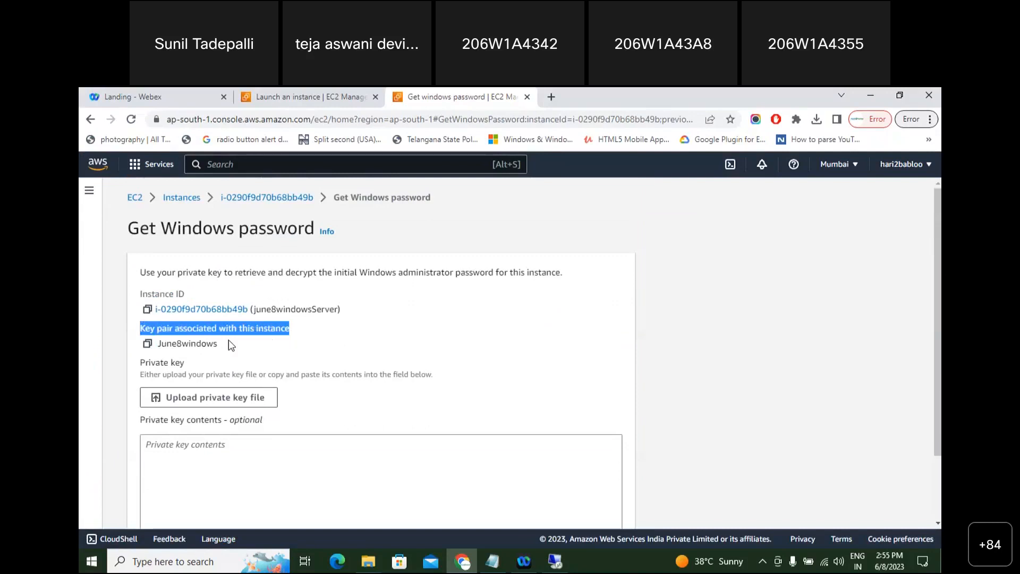
{"action": "left_click_drag", "start_coordinate": [160, 344], "coordinate": [220, 350]}
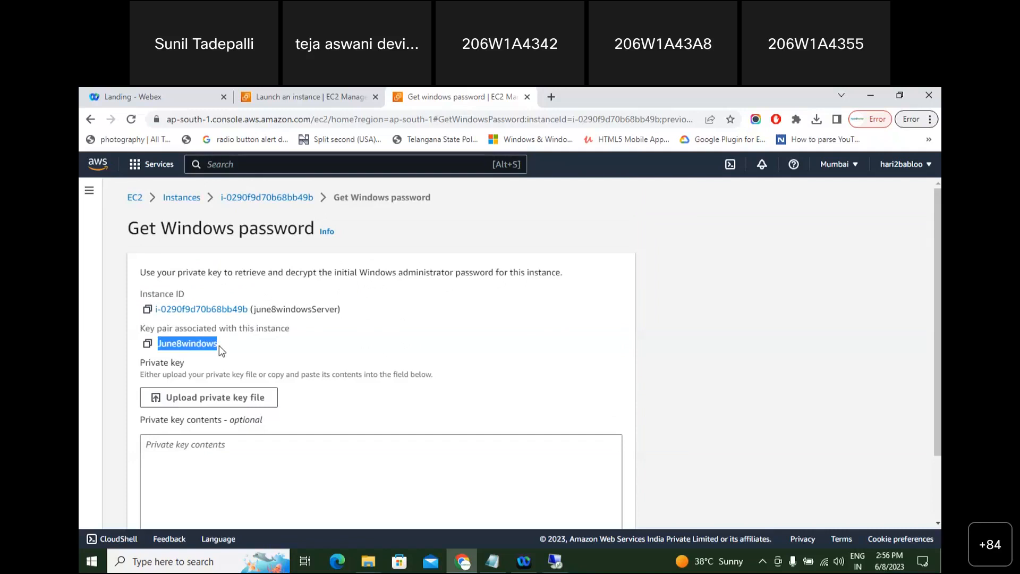
Locate the June8windows.pem key file in the aws class june folder on the desktop
{"action": "key", "text": "super+d"}
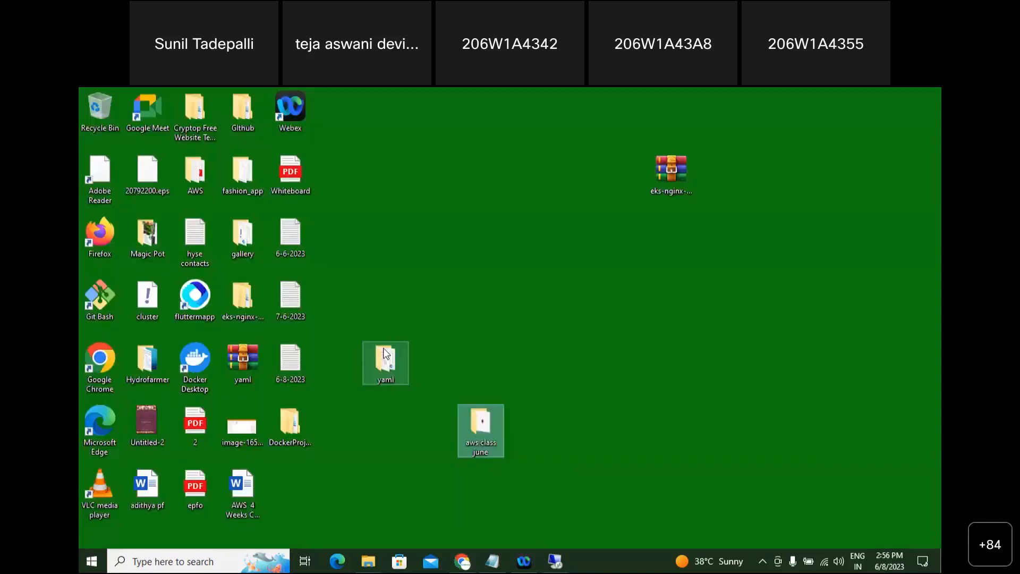
{"action": "double_click", "coordinate": [461, 427]}
{"action": "left_click", "coordinate": [270, 269]}
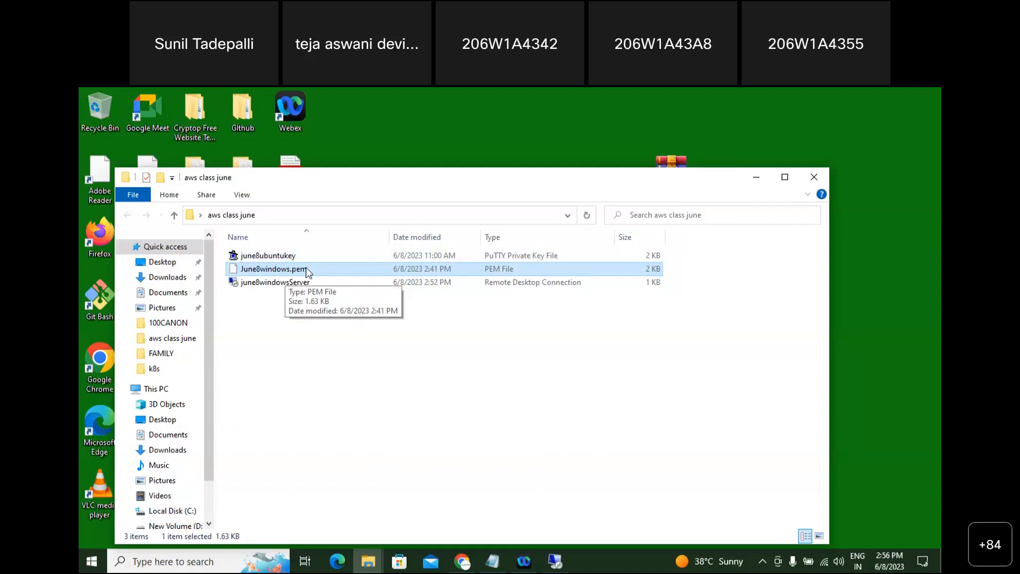
Back in Chrome, upload June8windows.pem from the aws class june folder as the instance's private key file
{"action": "left_click", "coordinate": [462, 565]}
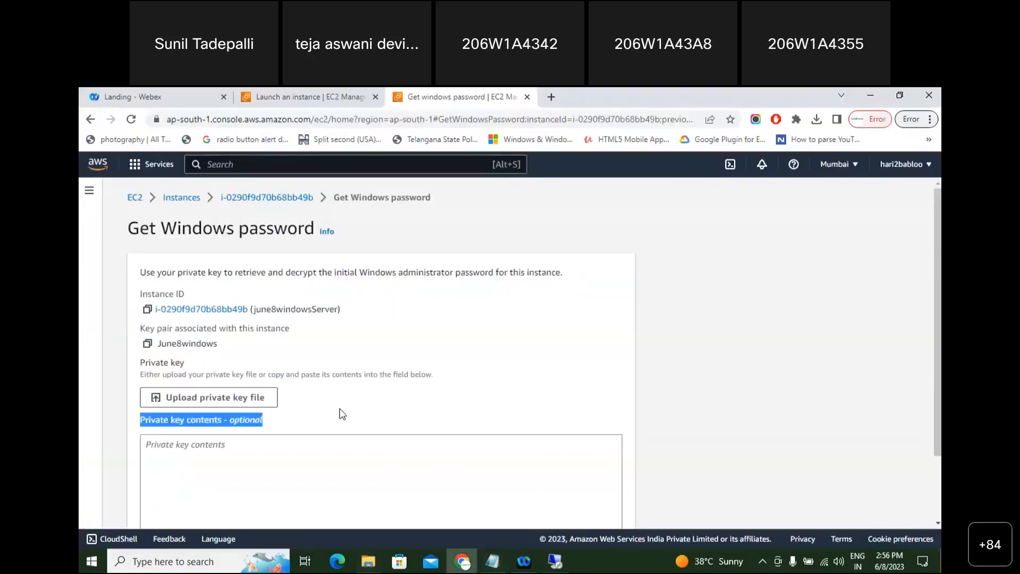
{"action": "scroll", "coordinate": [236, 401], "scroll_direction": "down", "scroll_amount": 1}
{"action": "left_click", "coordinate": [237, 399]}
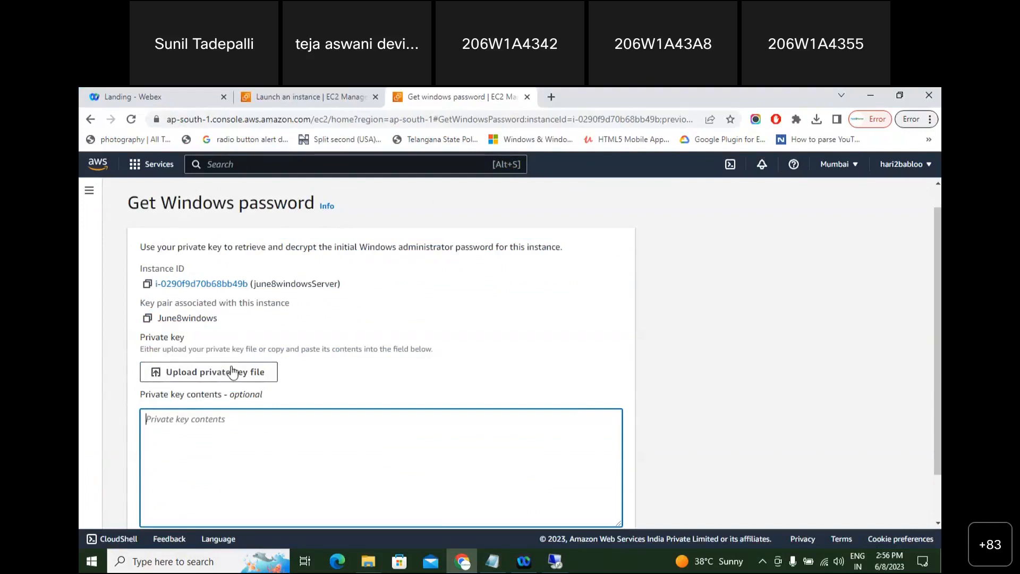
{"action": "left_click", "coordinate": [229, 374]}
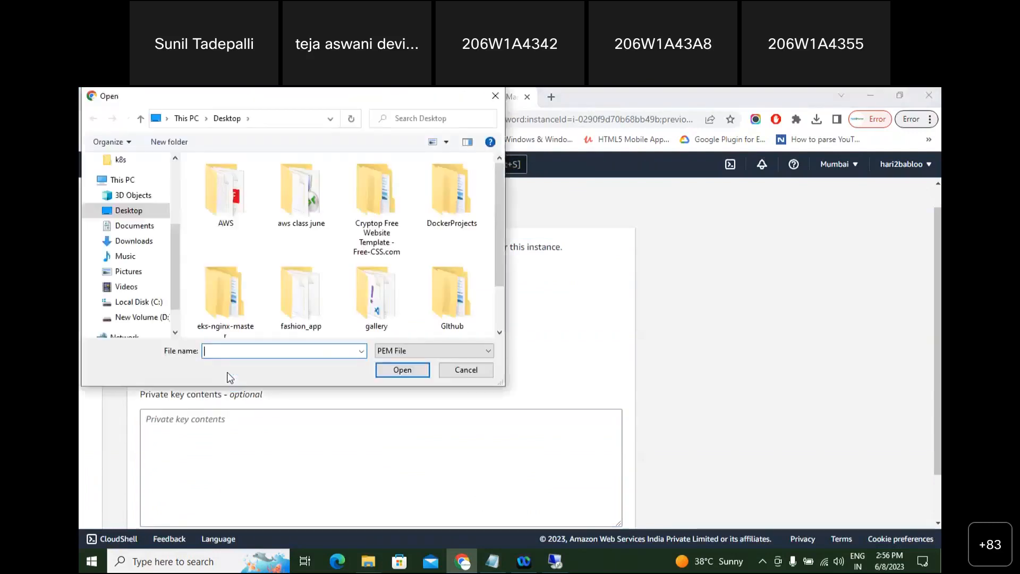
{"action": "double_click", "coordinate": [293, 206]}
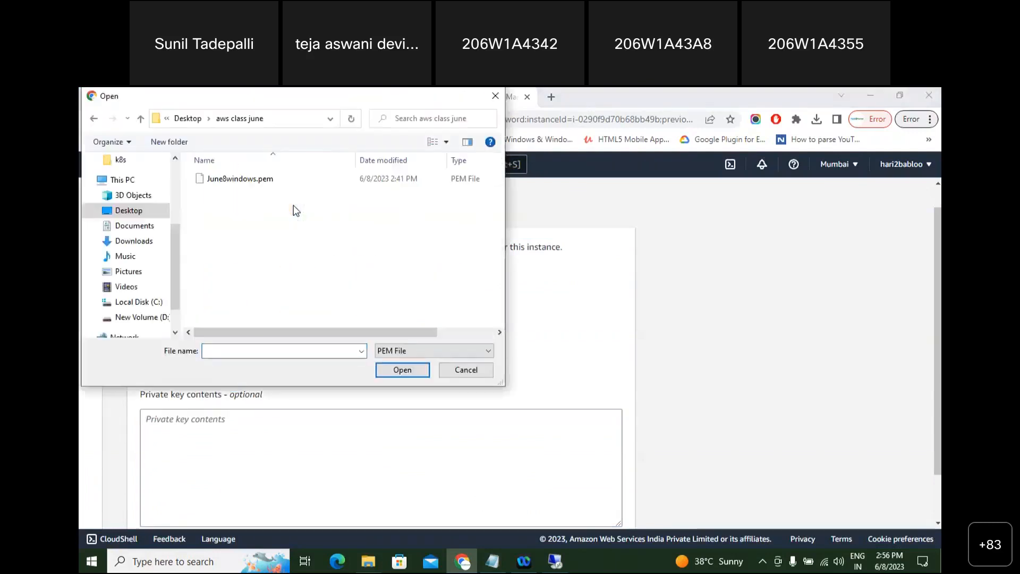
{"action": "left_click", "coordinate": [253, 182]}
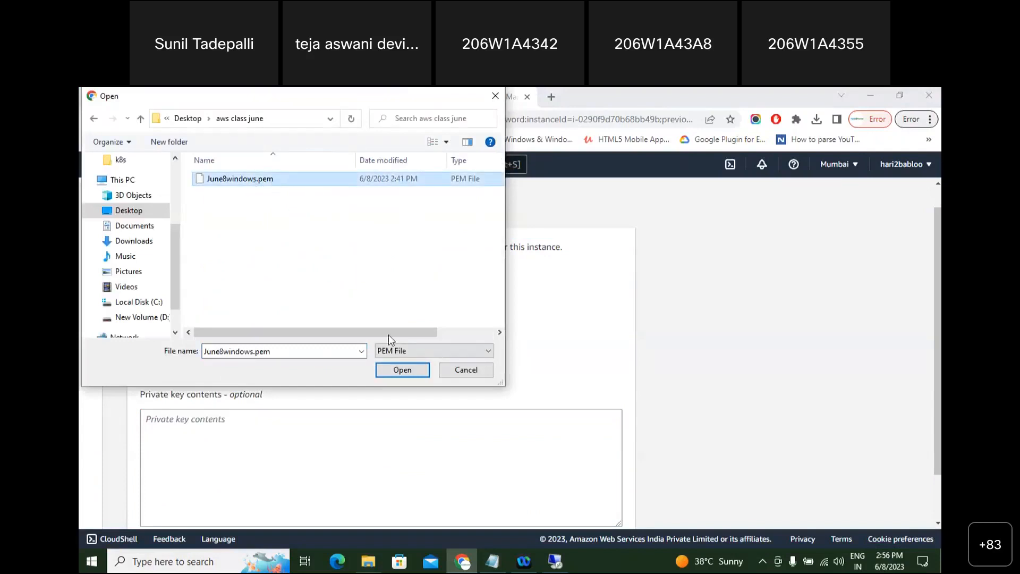
{"action": "left_click", "coordinate": [402, 370]}
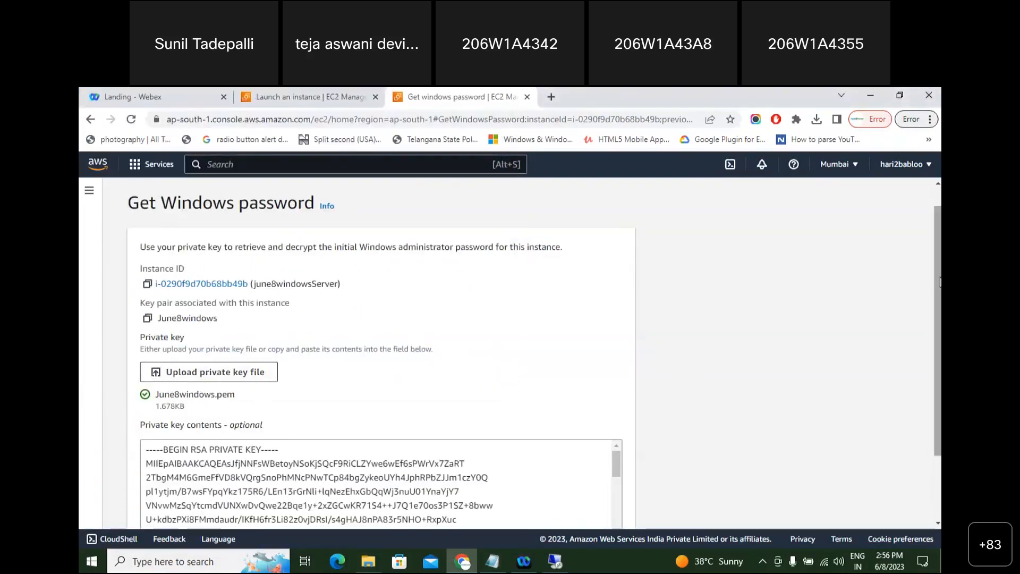
Look through the loaded private key contents to the end and decrypt the Windows administrator password
{"action": "scroll", "coordinate": [940, 266], "scroll_direction": "down", "scroll_amount": 2}
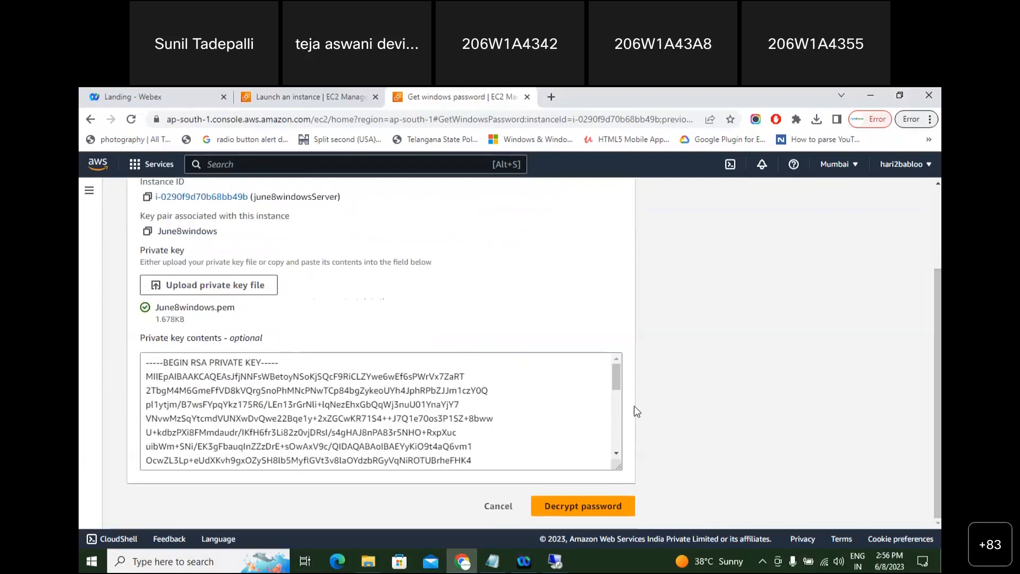
{"action": "left_click_drag", "start_coordinate": [618, 378], "coordinate": [617, 435]}
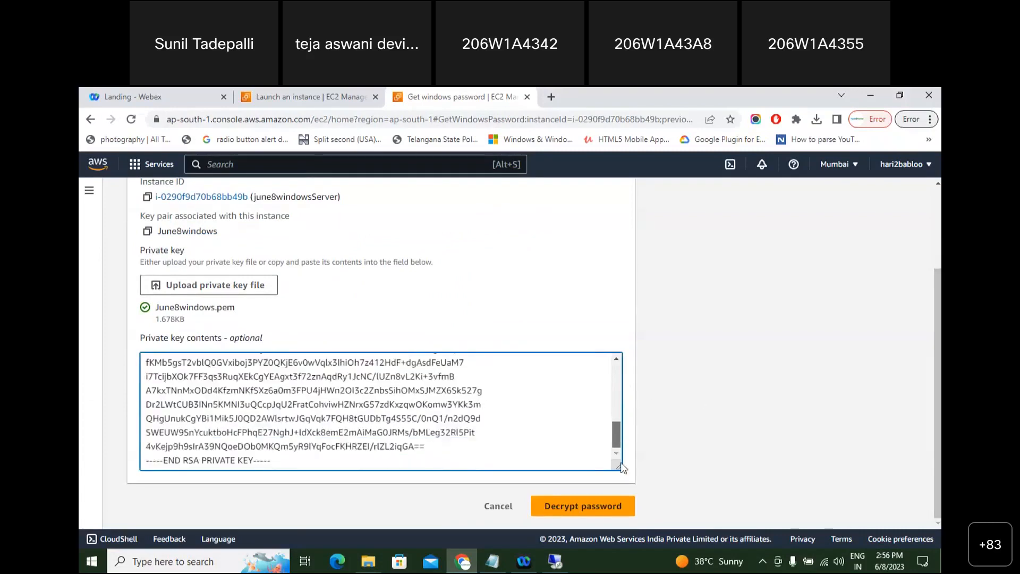
{"action": "left_click", "coordinate": [574, 507]}
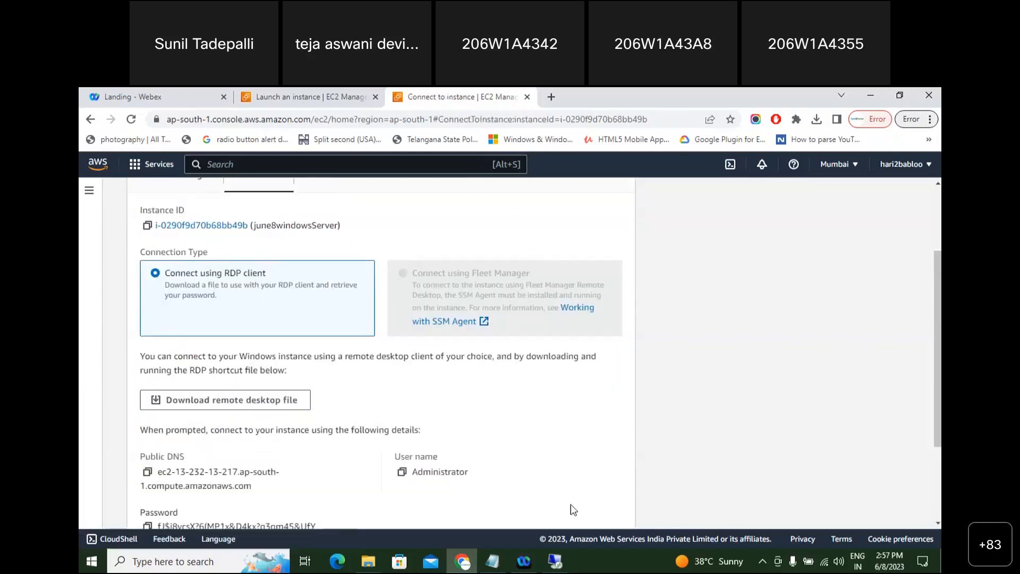
Copy the decrypted administrator password from the RDP client connection details
{"action": "scroll", "coordinate": [587, 335], "scroll_direction": "down", "scroll_amount": 3}
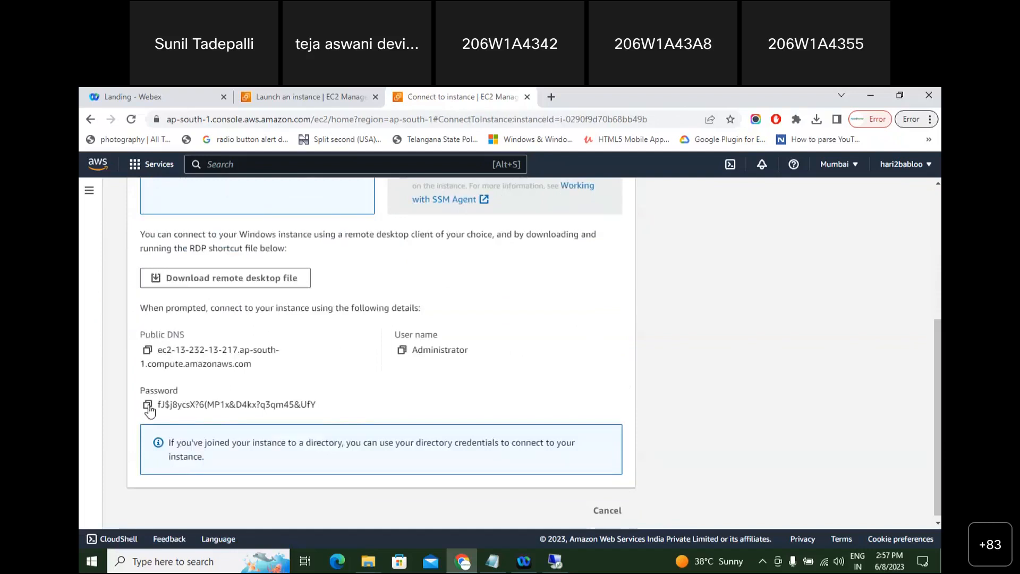
{"action": "left_click_drag", "start_coordinate": [155, 404], "coordinate": [355, 406]}
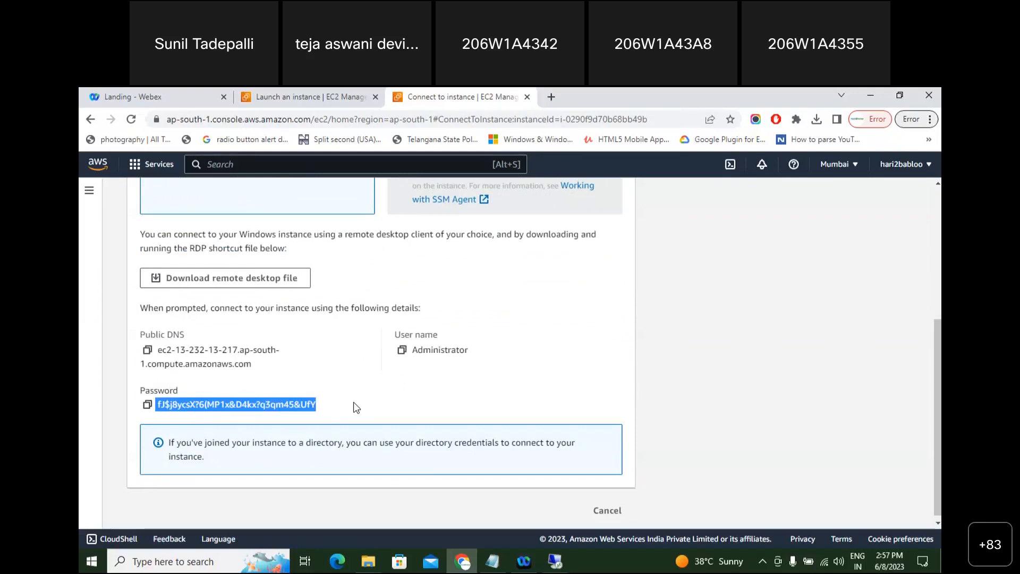
{"action": "left_click", "coordinate": [403, 403]}
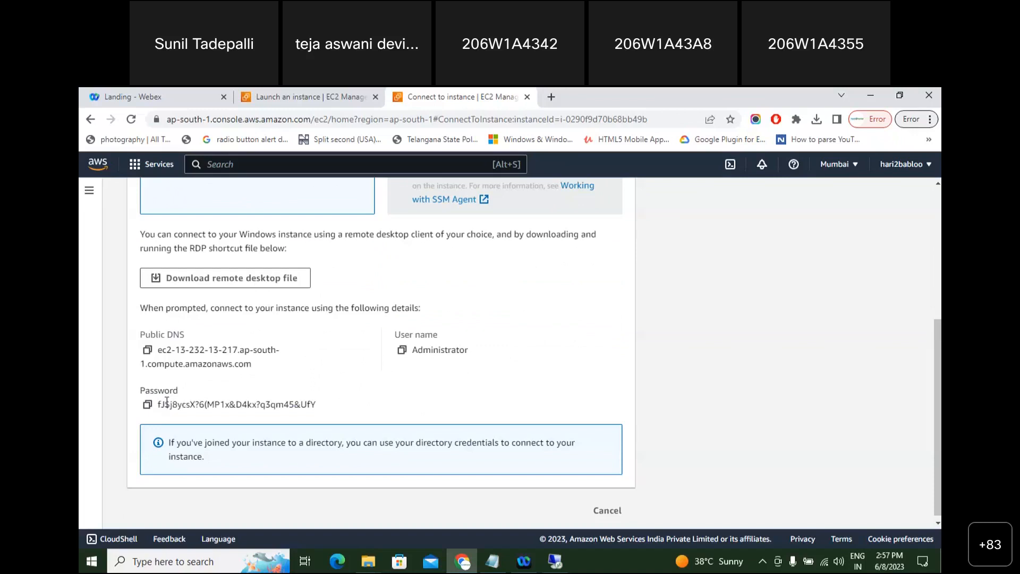
{"action": "left_click", "coordinate": [147, 405]}
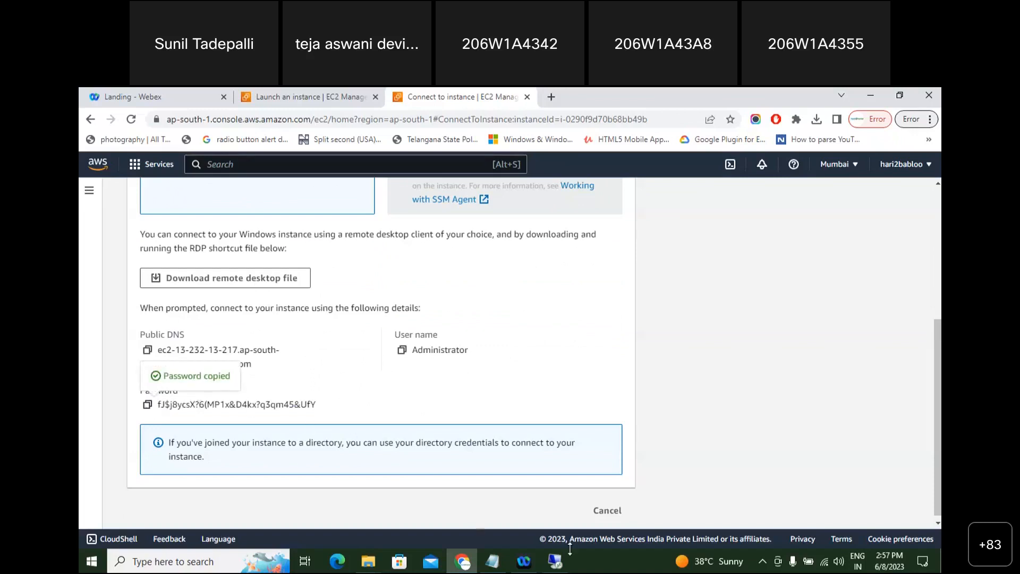
Switch to the Remote Desktop credentials prompt, paste the Administrator account's password and enable Remember me
{"action": "left_click", "coordinate": [554, 563]}
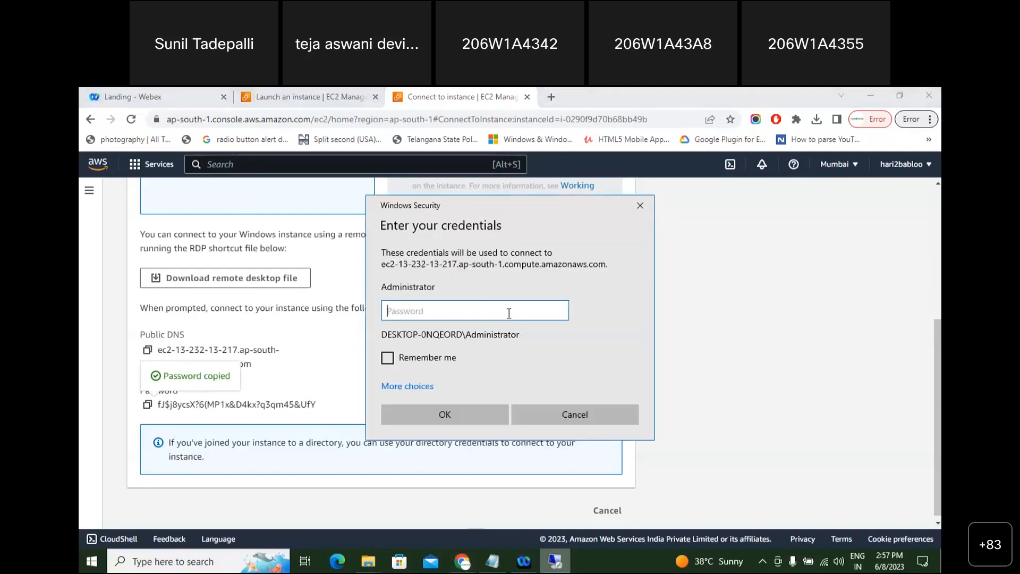
{"action": "left_click_drag", "start_coordinate": [489, 206], "coordinate": [509, 212]}
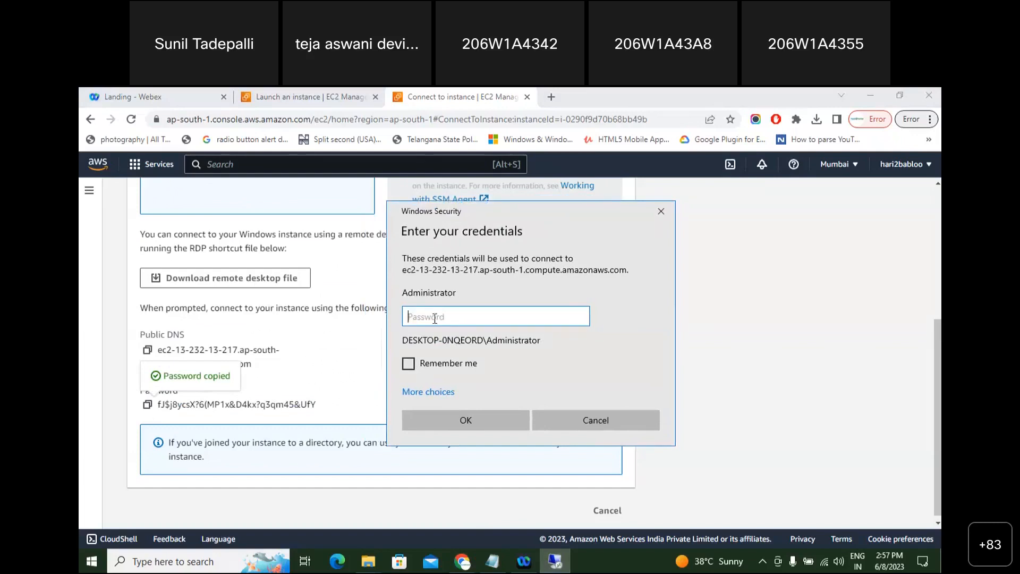
{"action": "key", "text": "ctrl+v"}
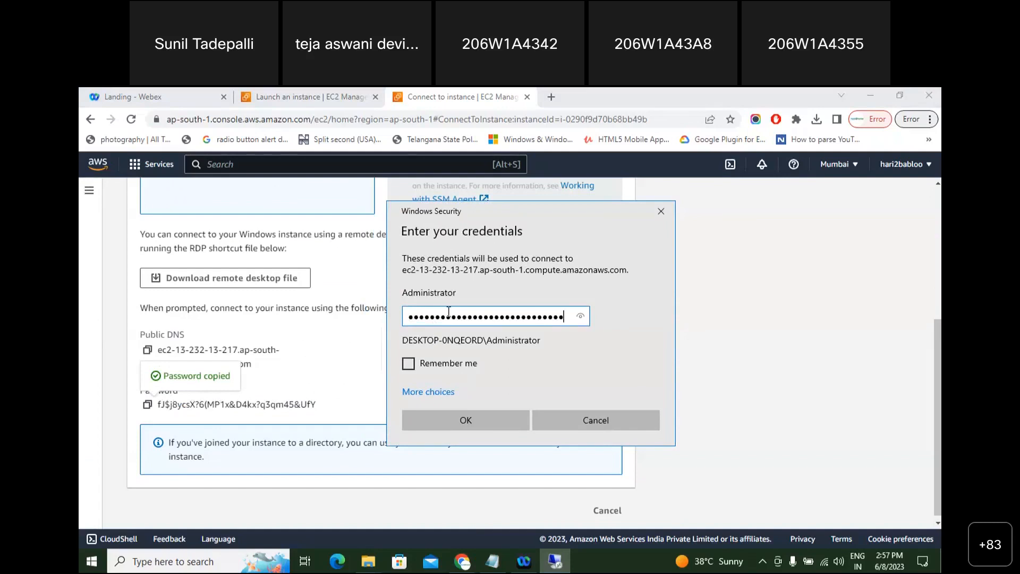
{"action": "left_click", "coordinate": [408, 364]}
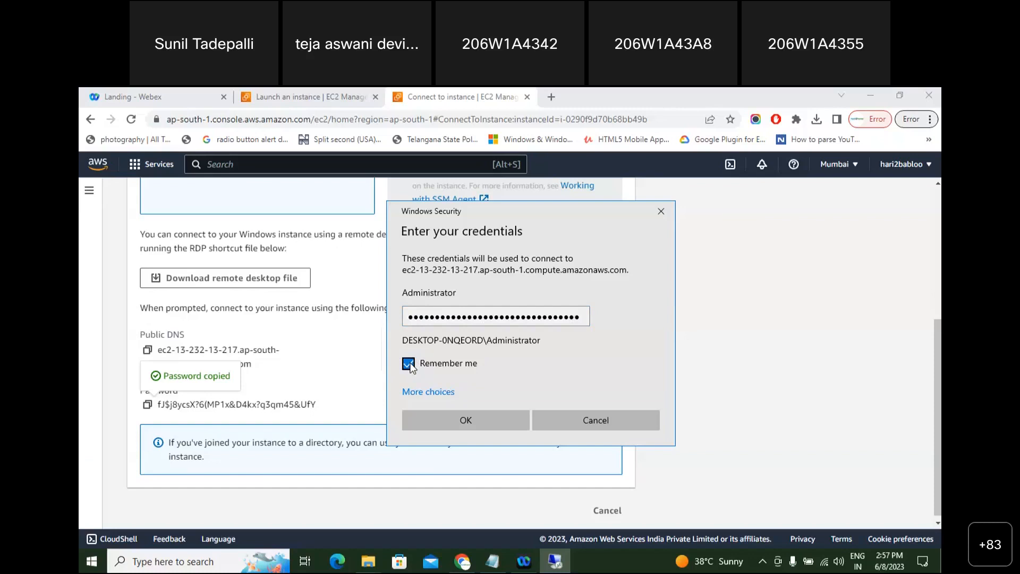
Submit the entered credentials and accept the unverified certificate to open the Windows server's desktop, dismissing the network discovery prompt
{"action": "left_click", "coordinate": [460, 422]}
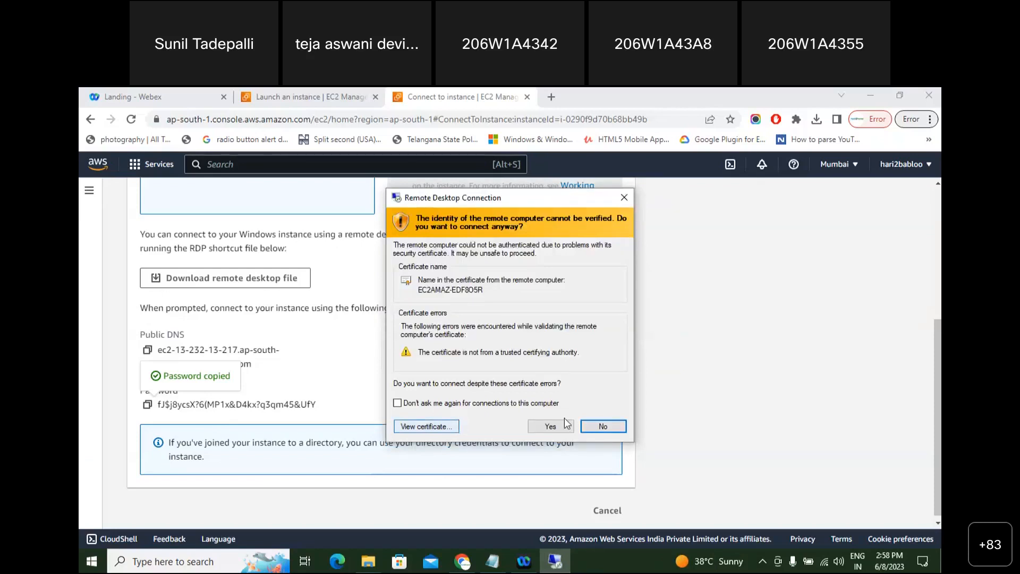
{"action": "left_click", "coordinate": [550, 431]}
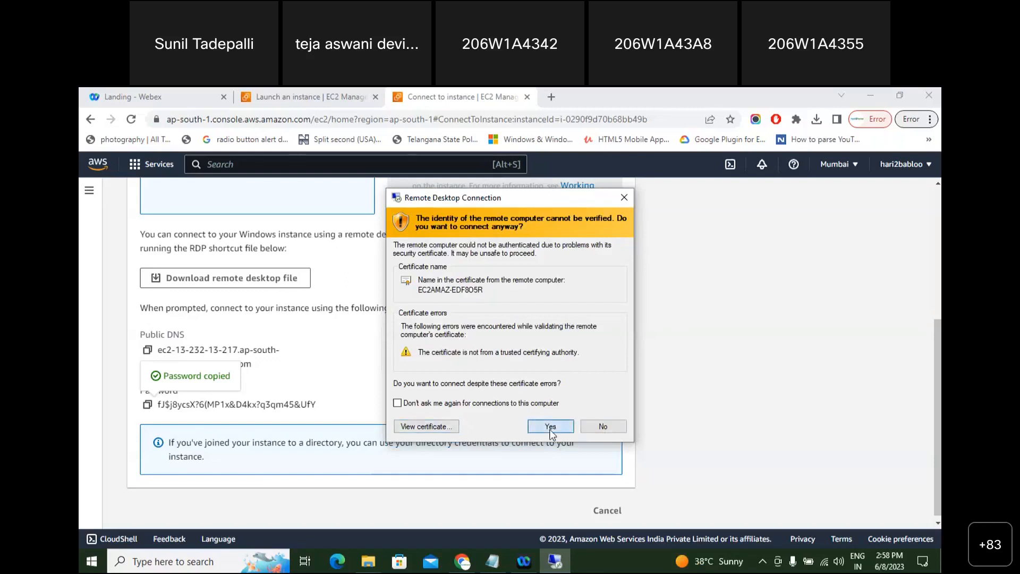
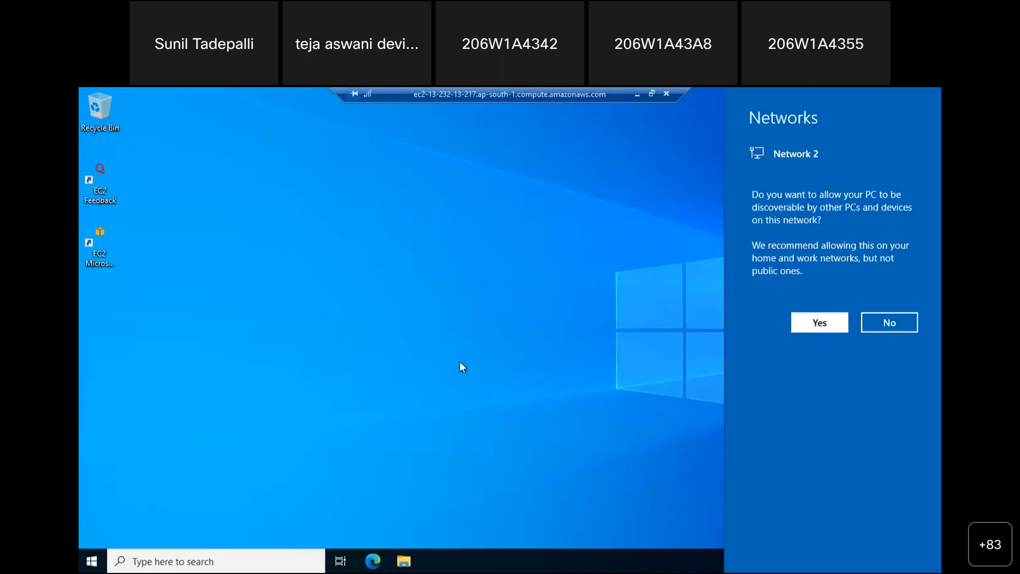
{"action": "left_click", "coordinate": [527, 392]}
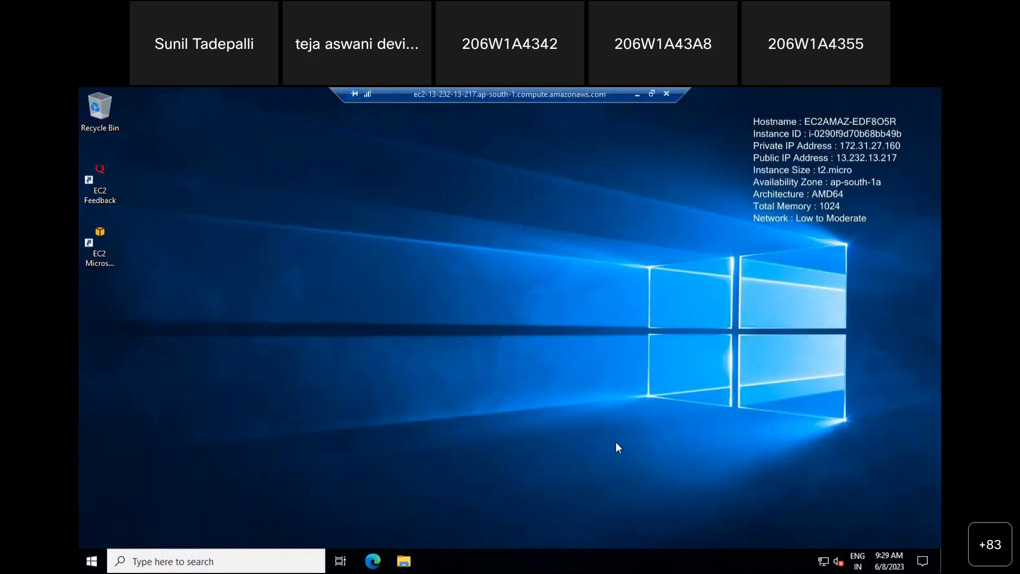
Compare the local desktop with the remote session and examine the server's public IP address, instance size and availability zone
{"action": "left_click", "coordinate": [637, 95]}
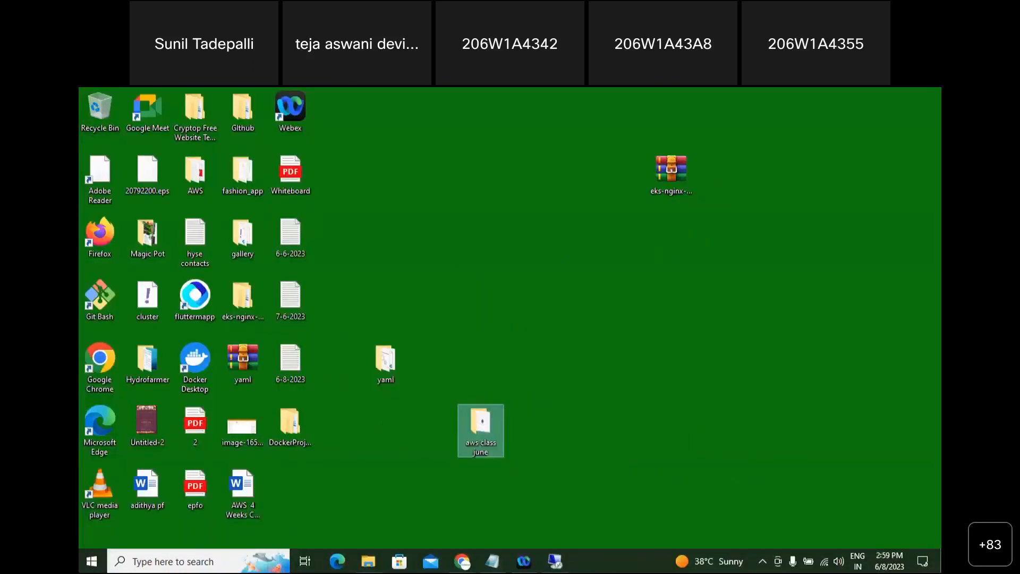
{"action": "left_click", "coordinate": [556, 561]}
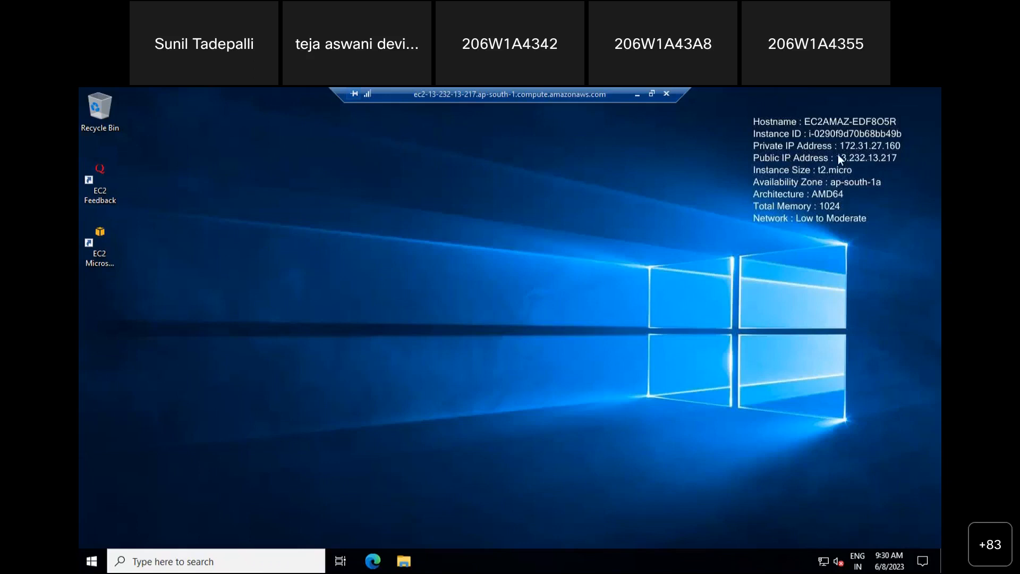
{"action": "left_click_drag", "start_coordinate": [878, 160], "coordinate": [901, 164]}
{"action": "left_click_drag", "start_coordinate": [750, 170], "coordinate": [867, 171]}
{"action": "left_click_drag", "start_coordinate": [839, 183], "coordinate": [874, 184]}
{"action": "left_click_drag", "start_coordinate": [879, 183], "coordinate": [870, 185]}
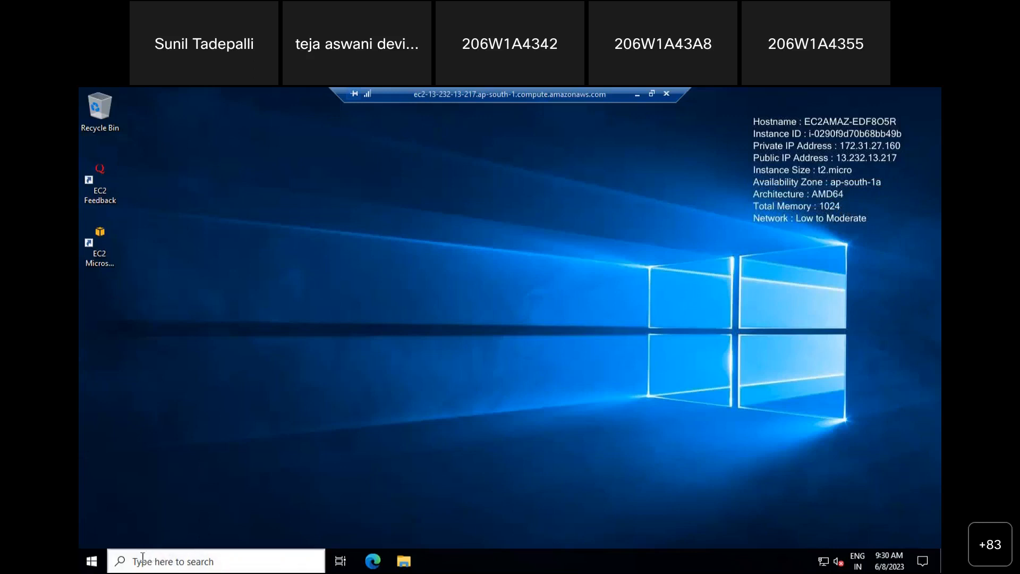
Look through the remote server's installed programs and the folders on its Local Disk (C:), closing the file window at the end
{"action": "left_click", "coordinate": [90, 562]}
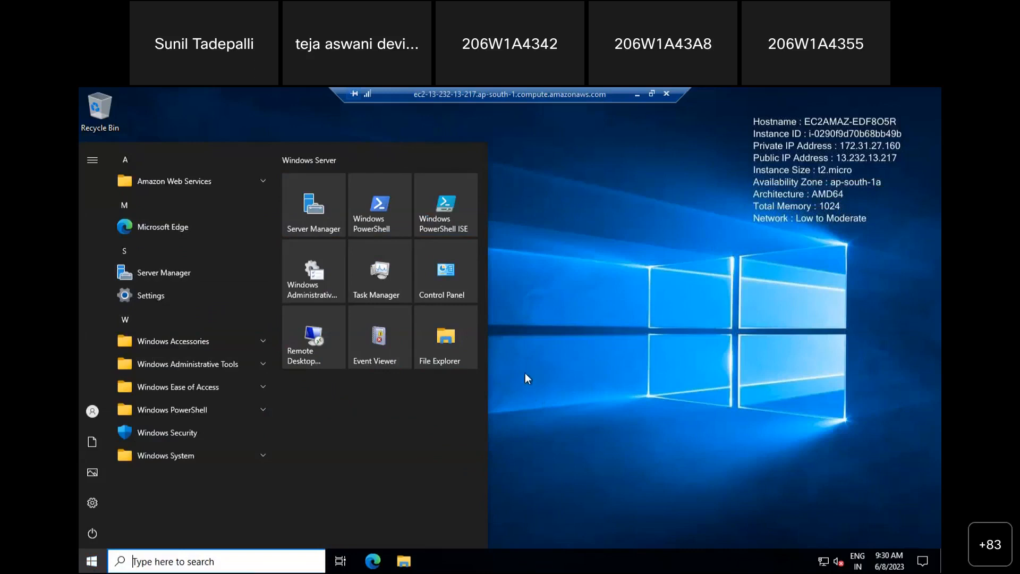
{"action": "left_click", "coordinate": [566, 350]}
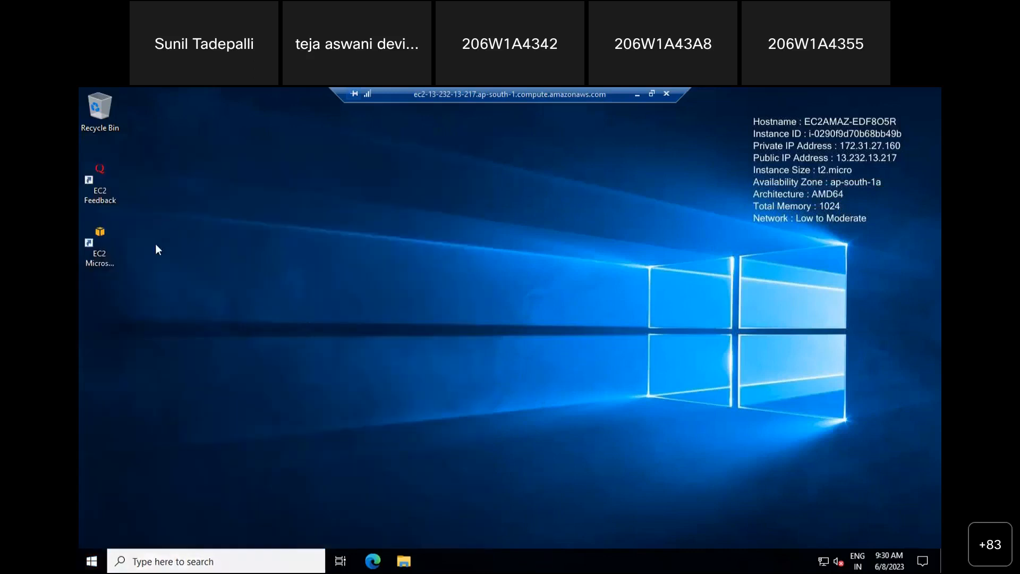
{"action": "left_click", "coordinate": [404, 561]}
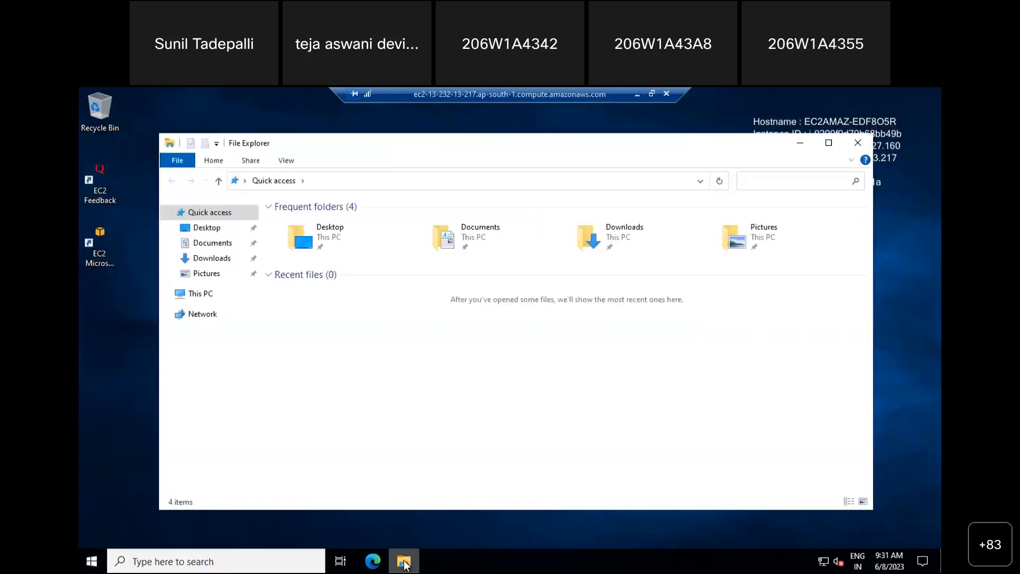
{"action": "left_click", "coordinate": [215, 300]}
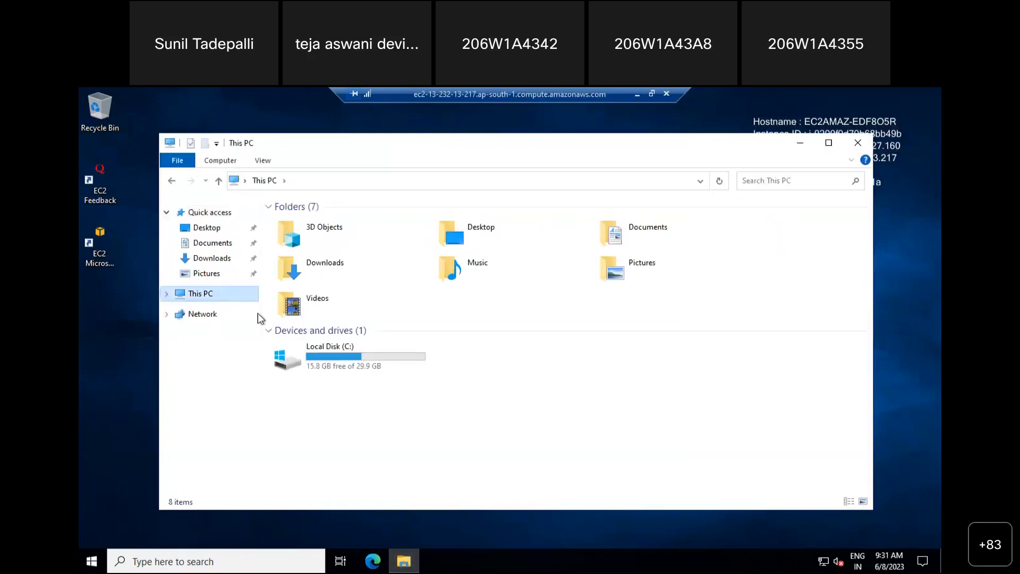
{"action": "left_click", "coordinate": [357, 371]}
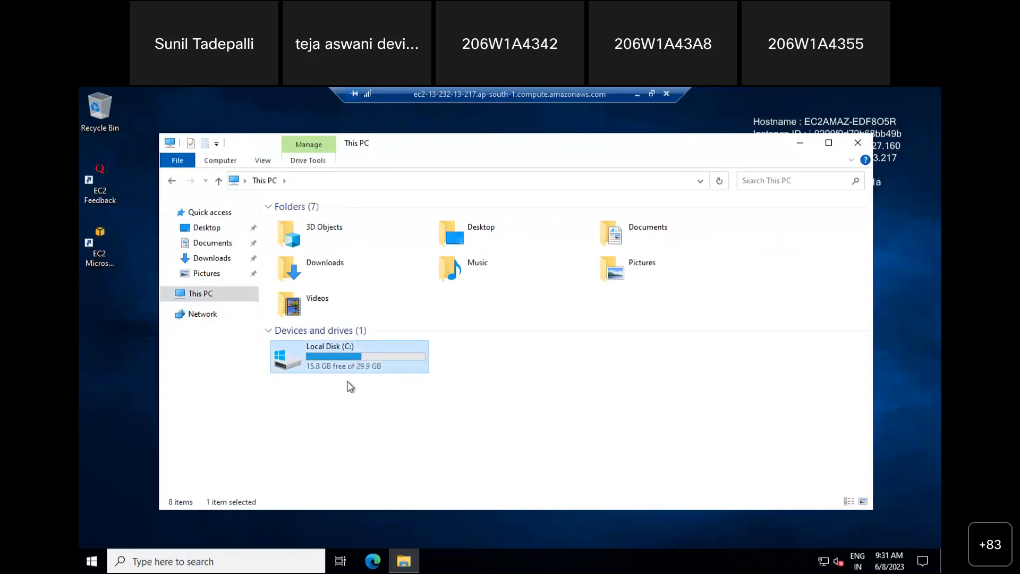
{"action": "double_click", "coordinate": [380, 348]}
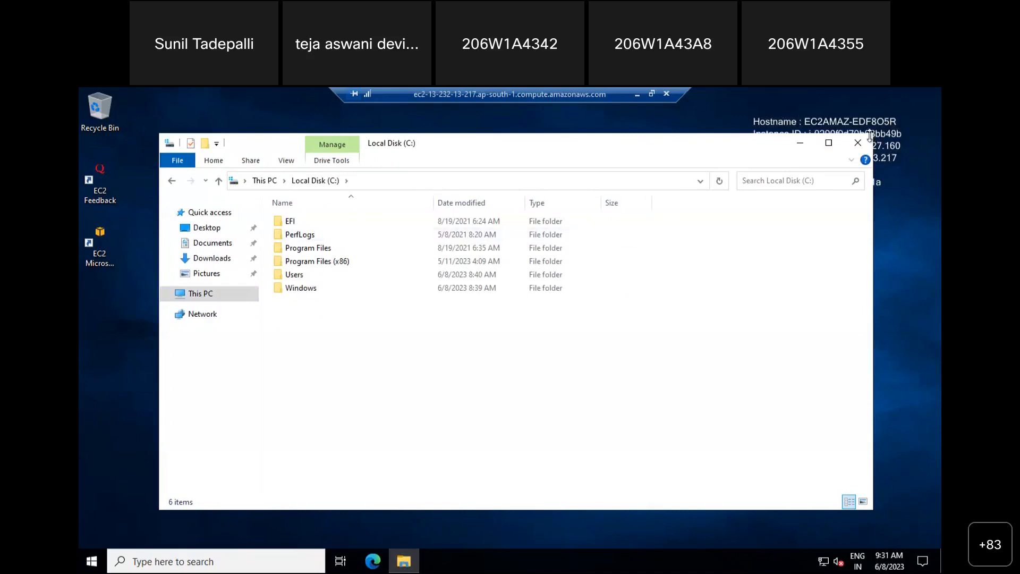
{"action": "left_click", "coordinate": [858, 142]}
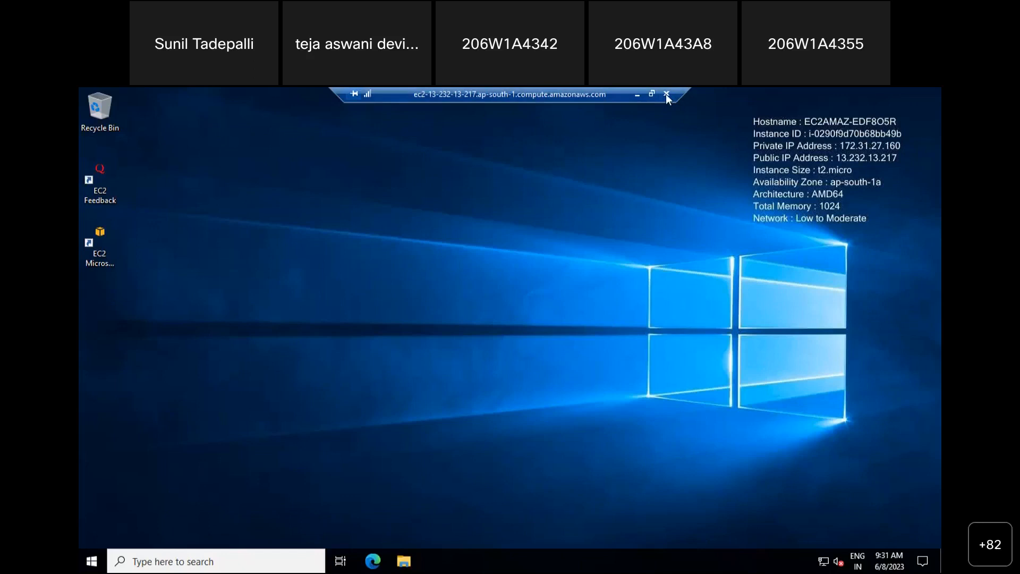
Disconnect the Remote Desktop session from the Windows server and check the Webex window
{"action": "left_click", "coordinate": [666, 95]}
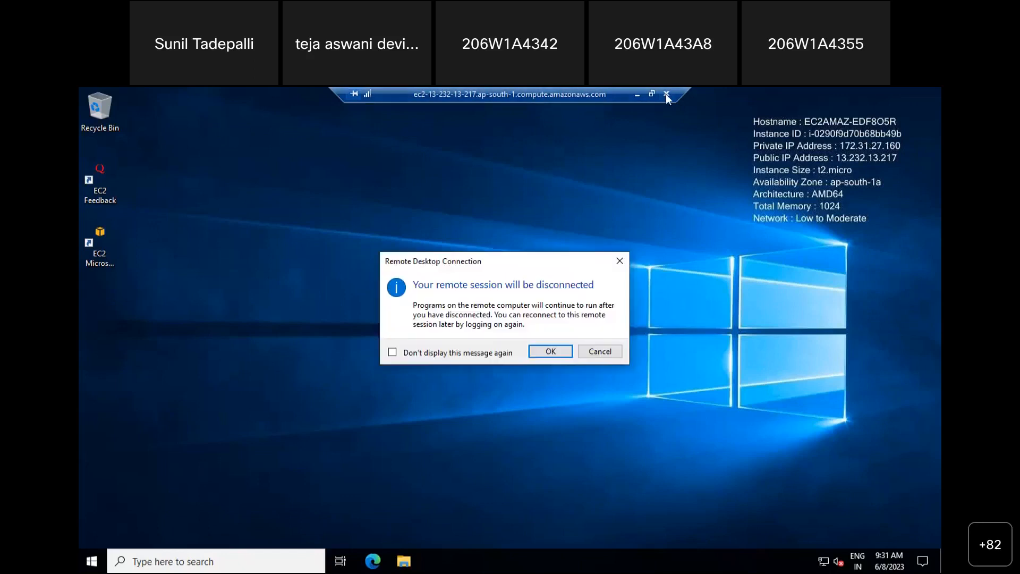
{"action": "left_click", "coordinate": [545, 354]}
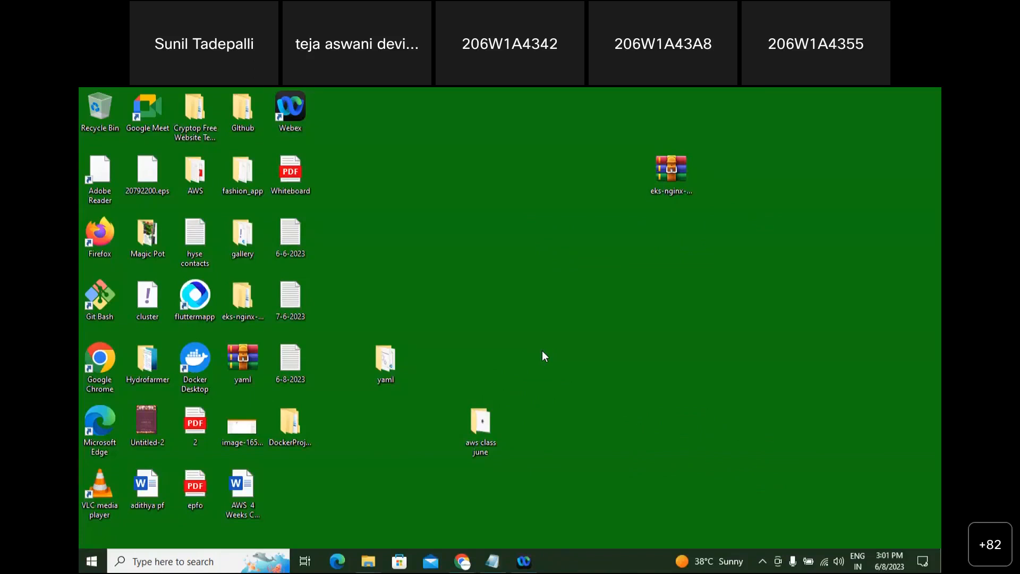
{"action": "left_click", "coordinate": [523, 562]}
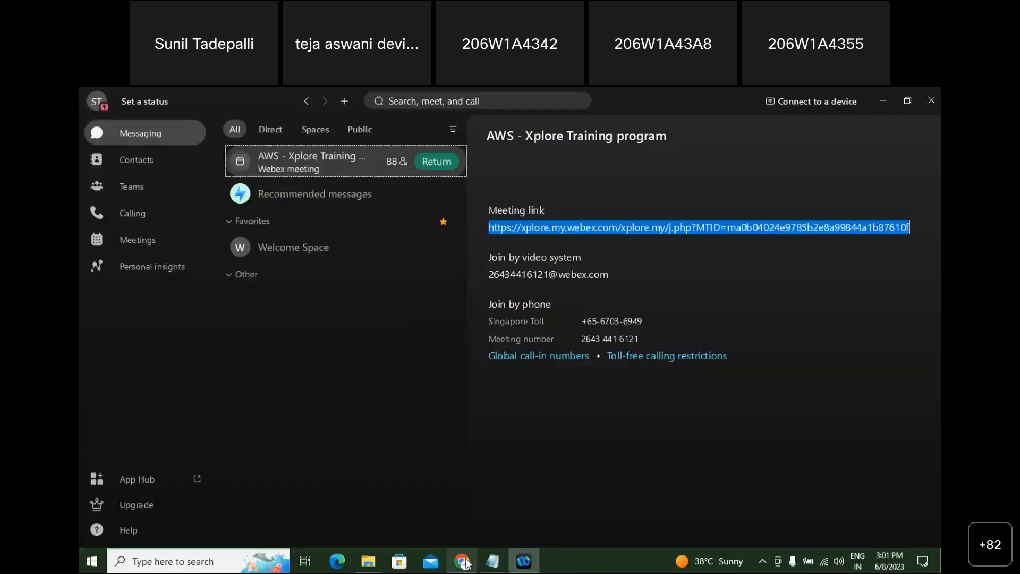
Switch to Chrome, return to the EC2 instances list and examine june8windowsServer's instance state
{"action": "left_click", "coordinate": [463, 562]}
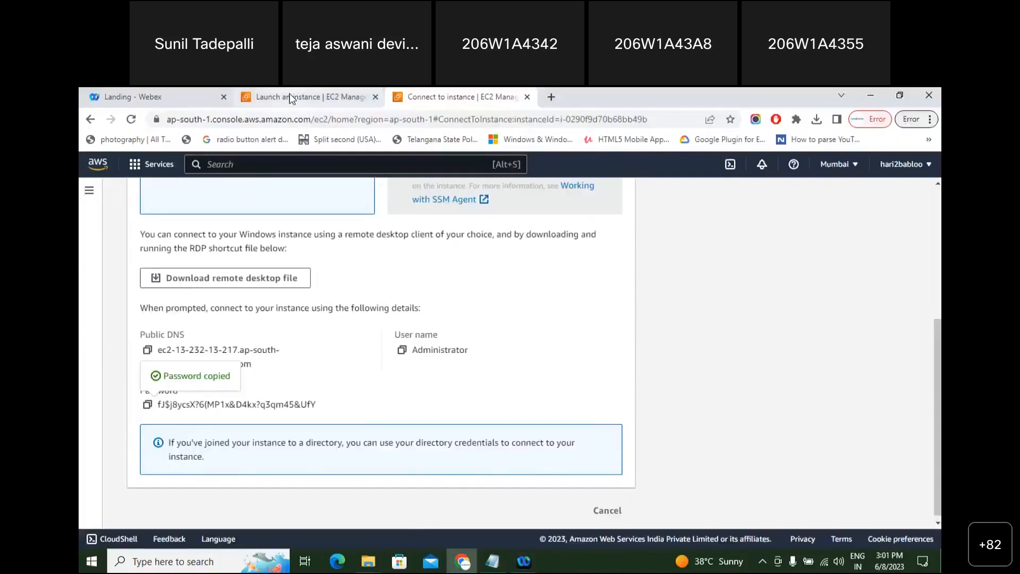
{"action": "scroll", "coordinate": [248, 189], "scroll_direction": "up", "scroll_amount": 5}
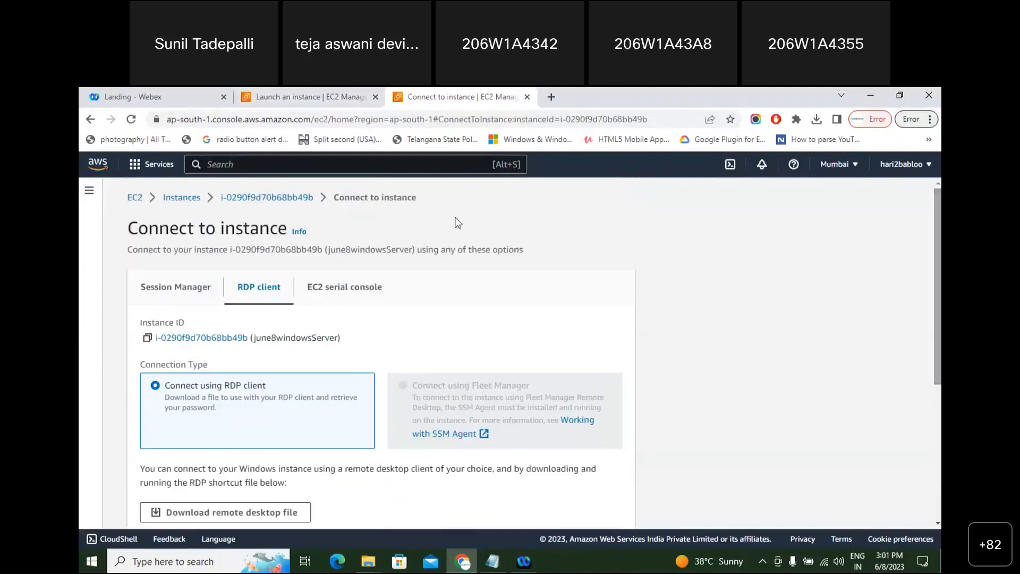
{"action": "left_click", "coordinate": [183, 198]}
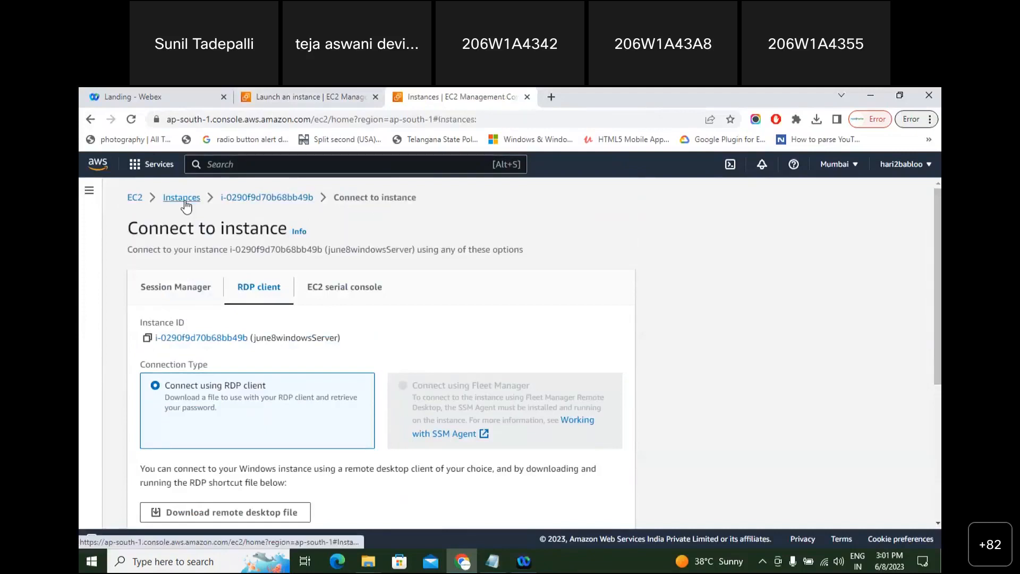
{"action": "mouse_move", "coordinate": [460, 317]}
{"action": "left_mouse_down"}
{"action": "mouse_move", "coordinate": [492, 307]}
{"action": "mouse_move", "coordinate": [459, 316]}
{"action": "left_mouse_up"}
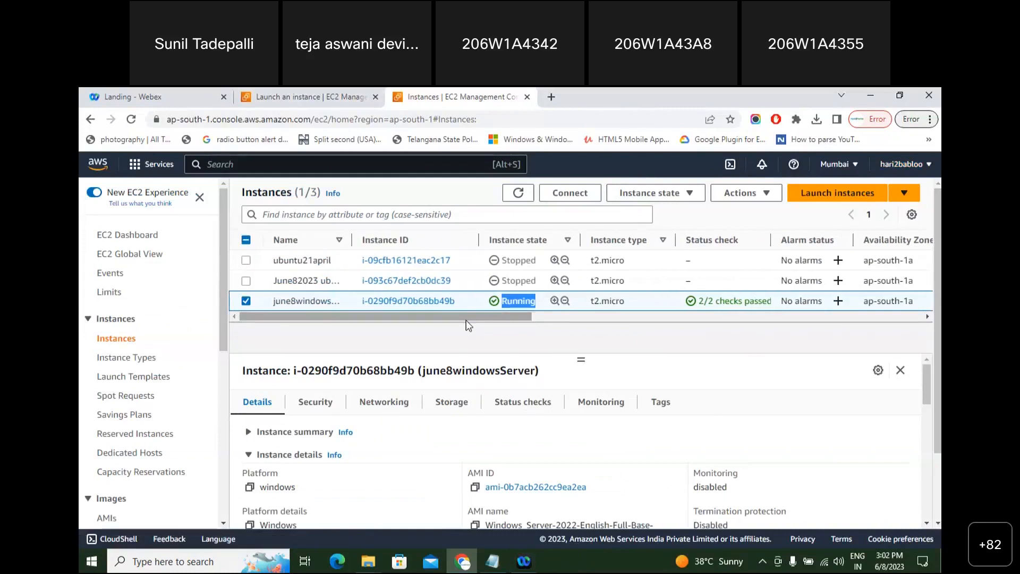
{"action": "mouse_move", "coordinate": [523, 562]}
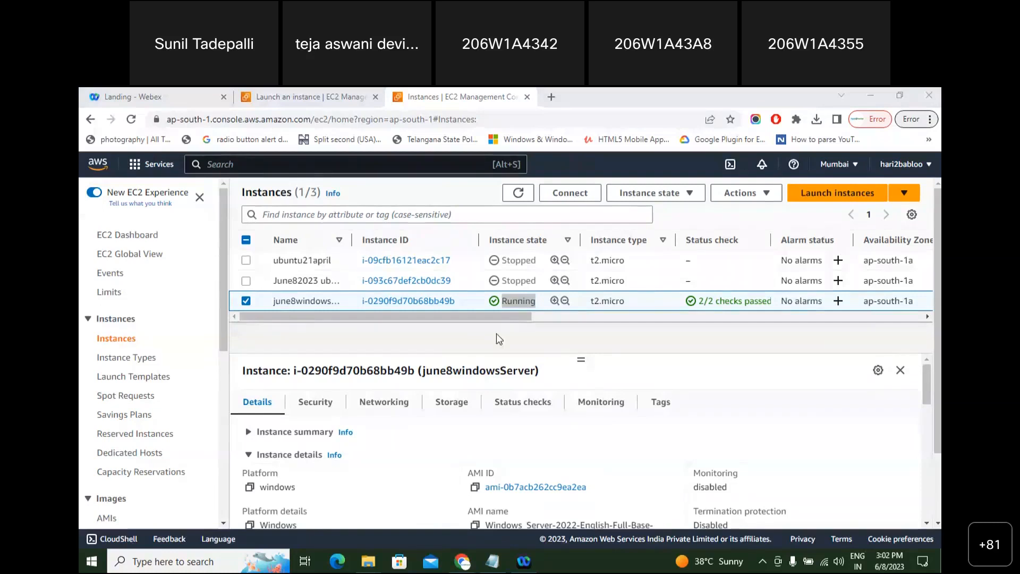
{"action": "left_click", "coordinate": [498, 311]}
{"action": "left_click_drag", "start_coordinate": [498, 314], "coordinate": [391, 324]}
{"action": "left_click", "coordinate": [391, 324]}
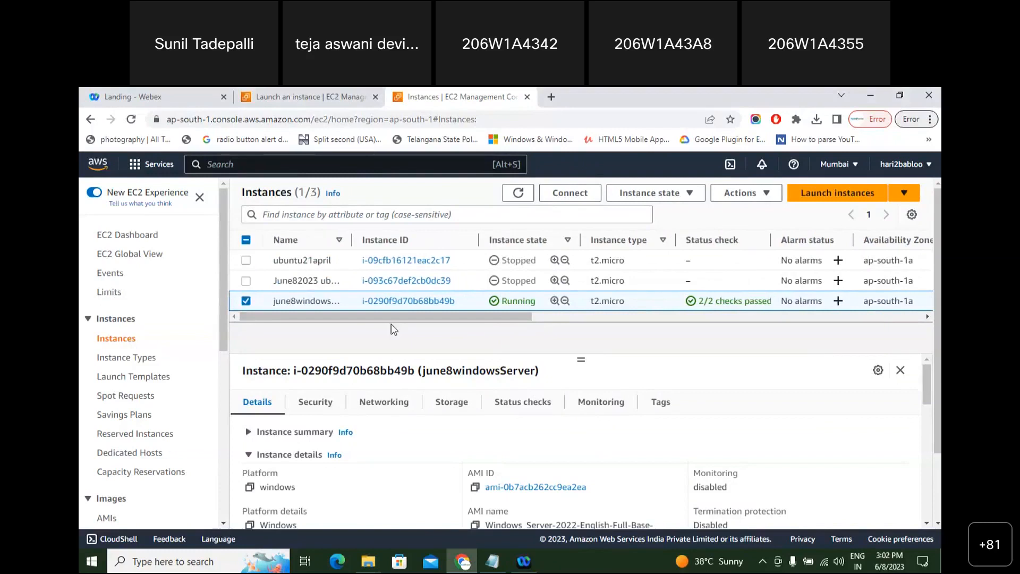
Open june8windowsServer's instance summary and review the available instance state actions
{"action": "left_click", "coordinate": [409, 300]}
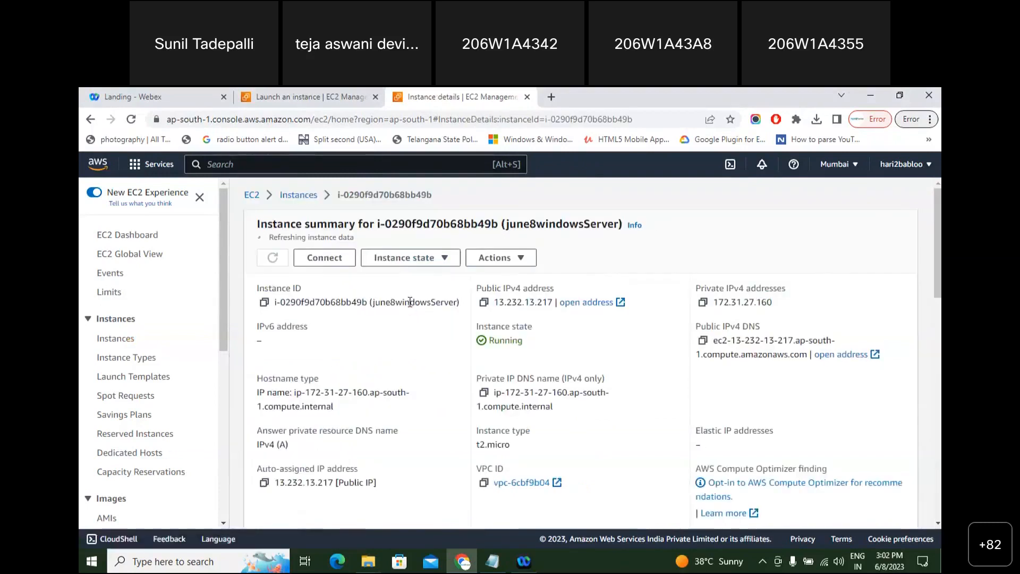
{"action": "left_click", "coordinate": [441, 255]}
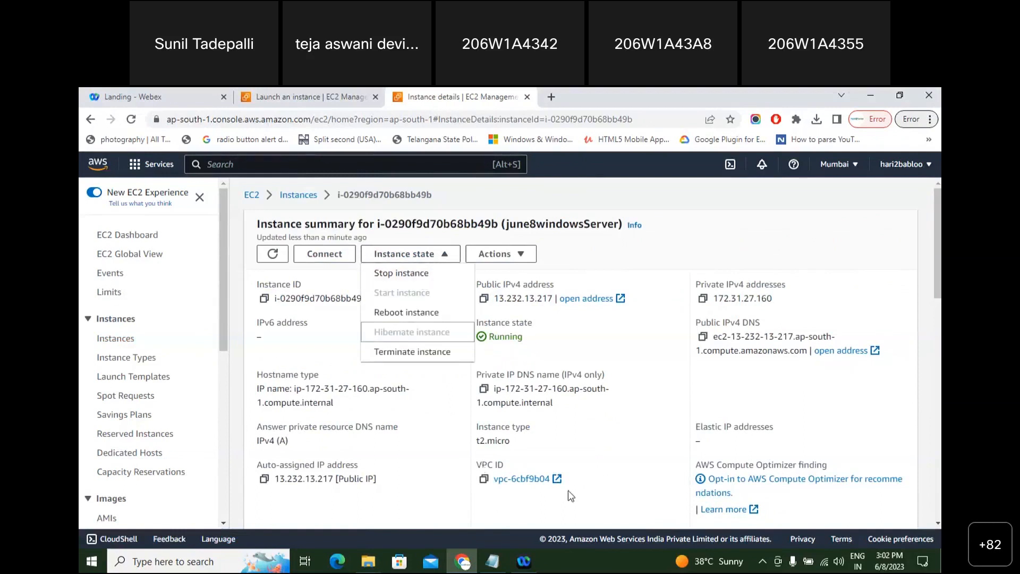
{"action": "left_click", "coordinate": [524, 562]}
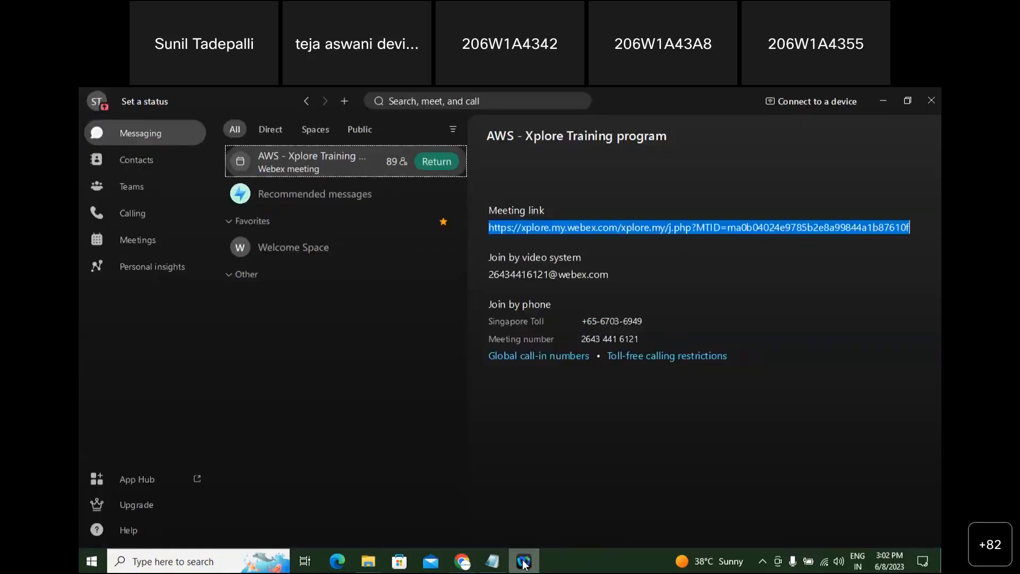
{"action": "left_click", "coordinate": [524, 562]}
{"action": "left_click", "coordinate": [420, 255]}
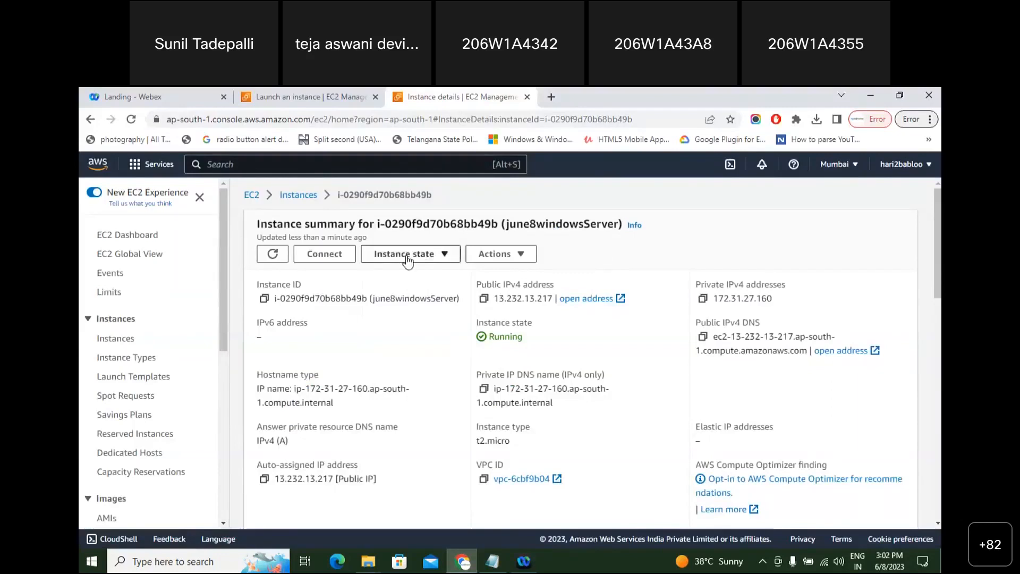
Open june8windowsServer's connection page again and show its RDP client connection details
{"action": "left_click", "coordinate": [322, 256]}
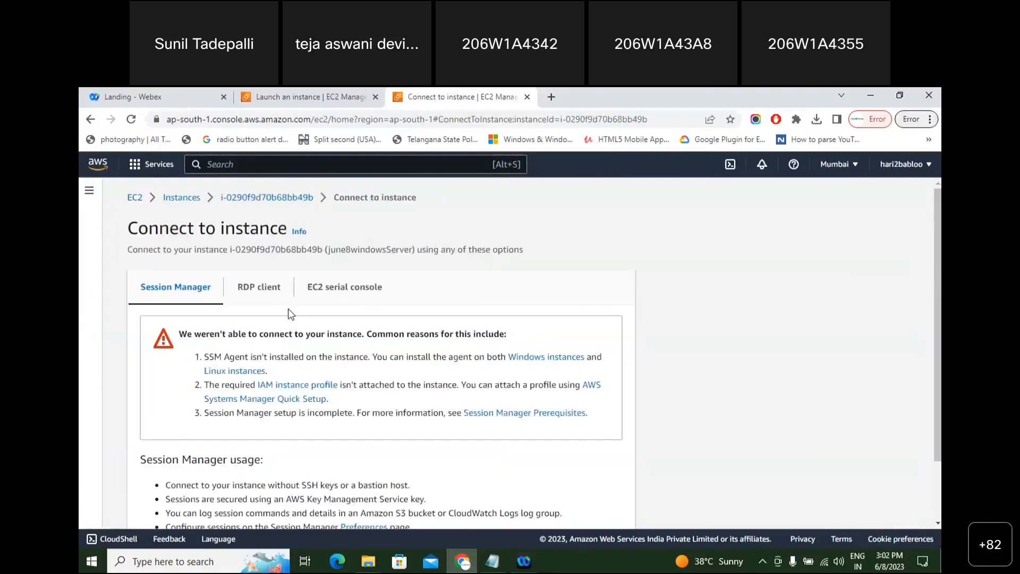
{"action": "left_click", "coordinate": [260, 291]}
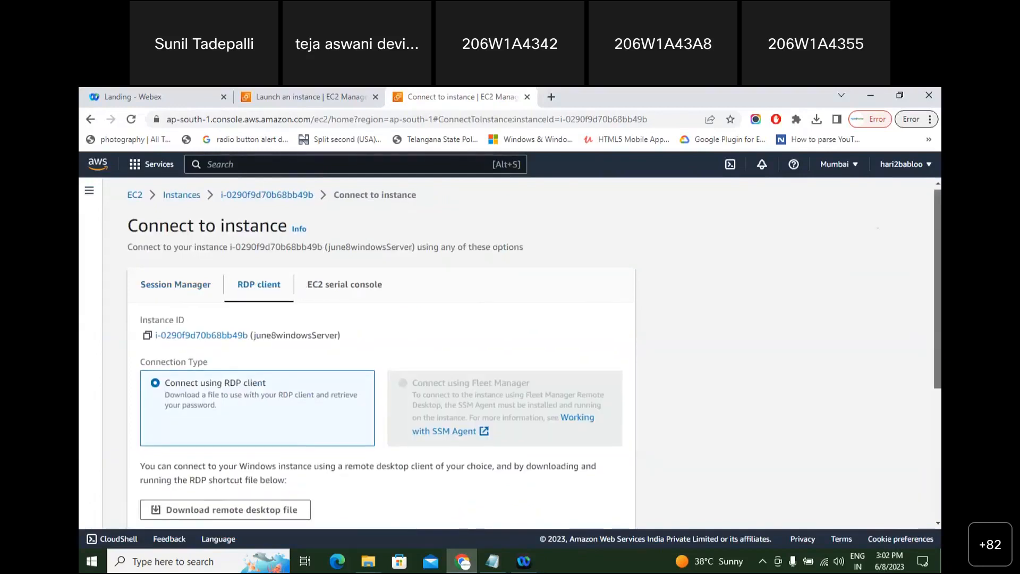
{"action": "scroll", "coordinate": [938, 249], "scroll_direction": "down", "scroll_amount": 2}
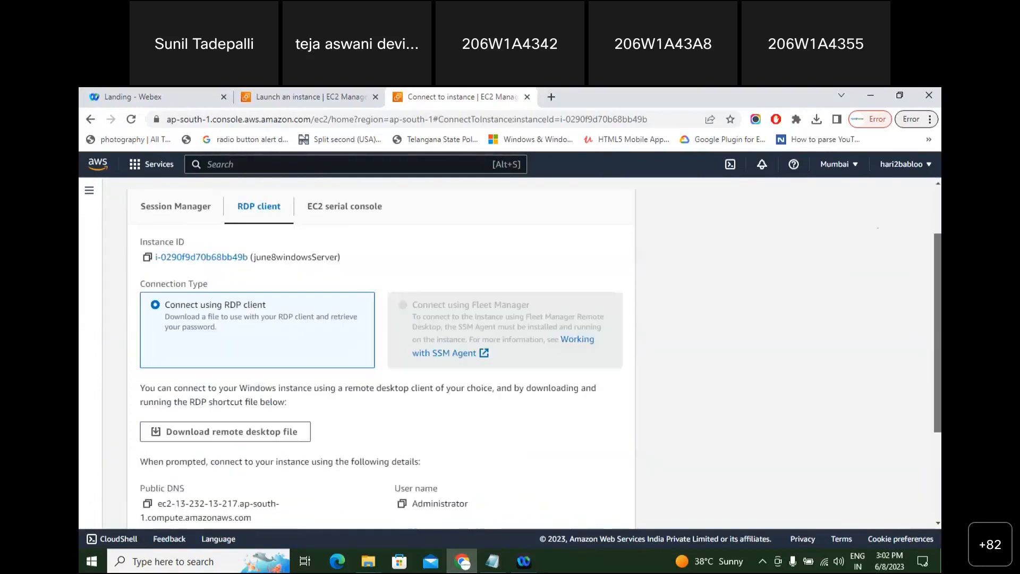
Switch to the Notepad class notes, highlight the Remote Desktop Connection line and minimize the notes
{"action": "left_click", "coordinate": [493, 561]}
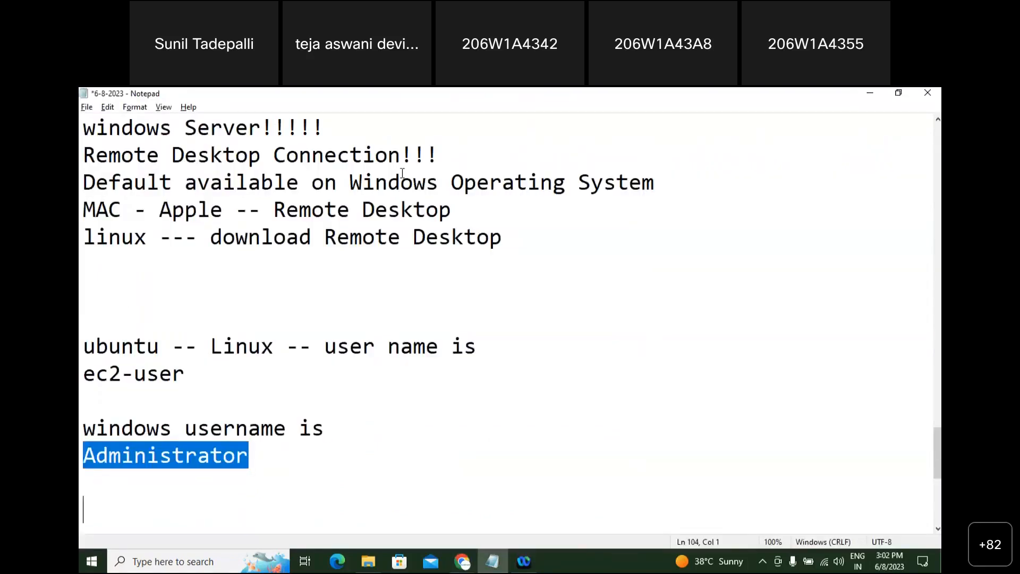
{"action": "left_click_drag", "start_coordinate": [85, 155], "coordinate": [460, 148]}
{"action": "key", "text": "shift+Left"}
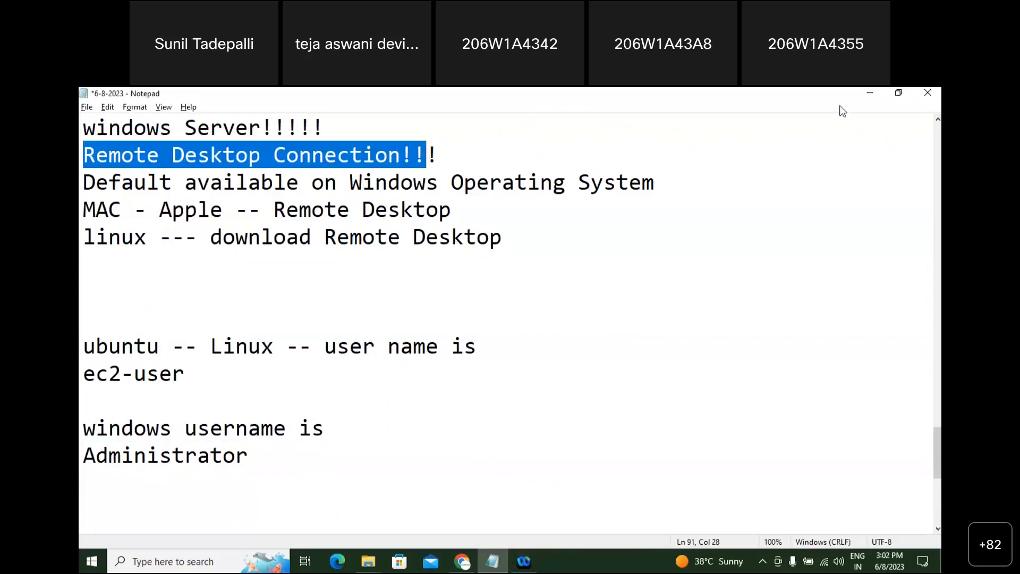
{"action": "left_click", "coordinate": [869, 95]}
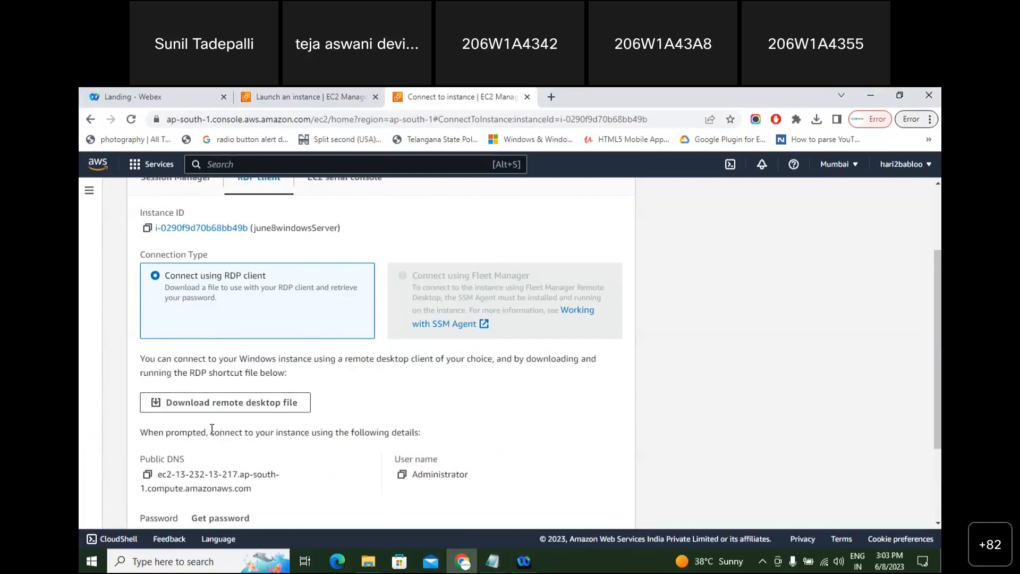
Find and launch Remote Desktop Connection on the local computer, then clear the previous computer name
{"action": "left_click", "coordinate": [91, 562]}
{"action": "left_click", "coordinate": [148, 560]}
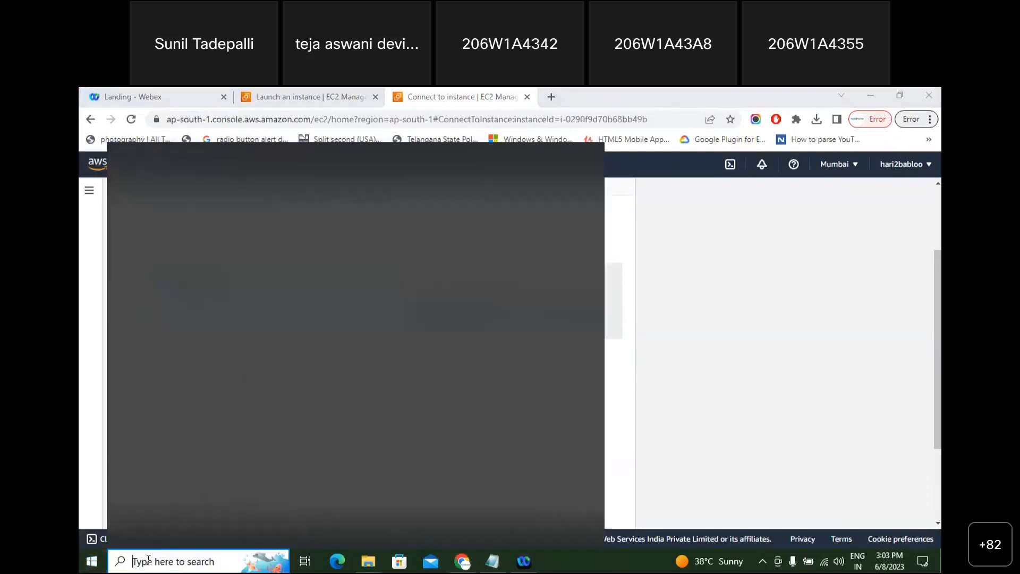
{"action": "type", "text": "remote"}
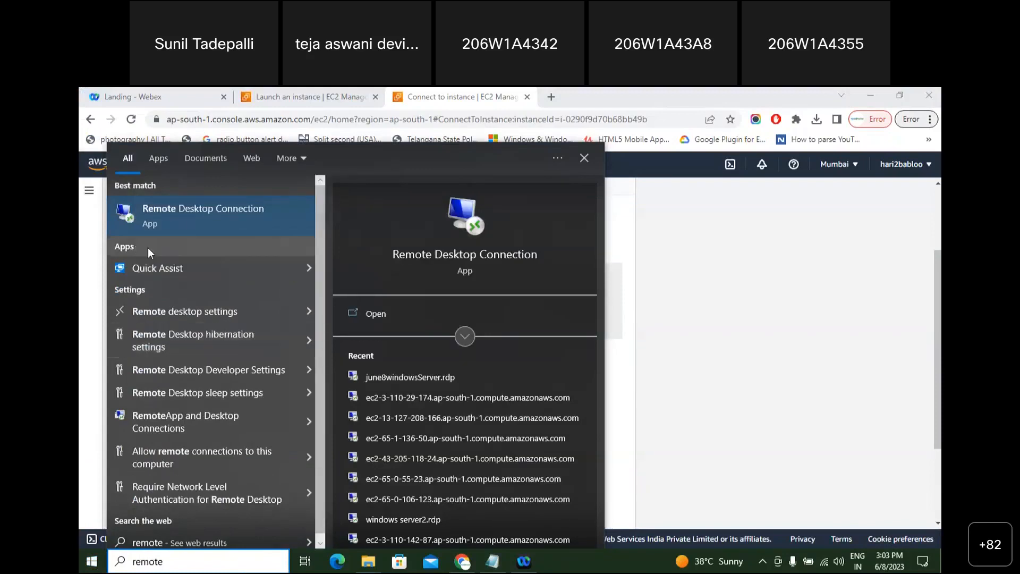
{"action": "left_click", "coordinate": [197, 218]}
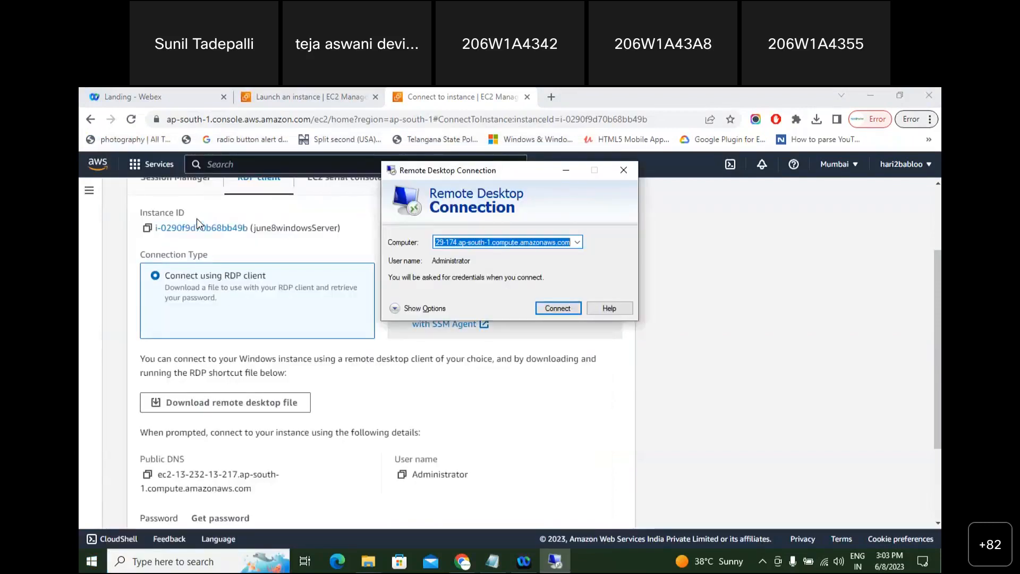
{"action": "key", "text": "BackSpace"}
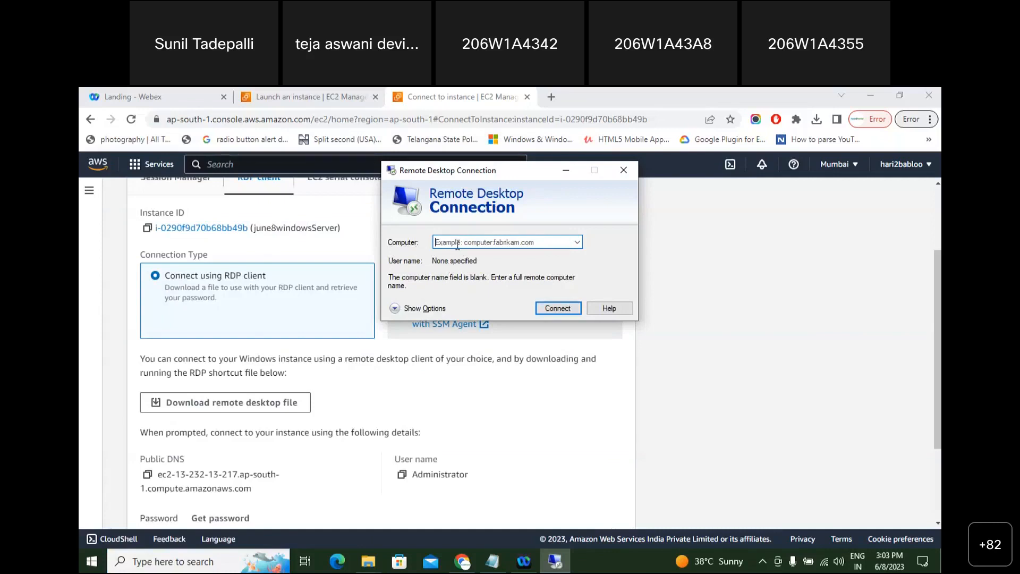
Copy june8windowsServer's public DNS from the EC2 connection page in Chrome and connect to it with Remote Desktop Connection
{"action": "left_click", "coordinate": [609, 397]}
{"action": "scroll", "coordinate": [609, 398], "scroll_direction": "up", "scroll_amount": 1}
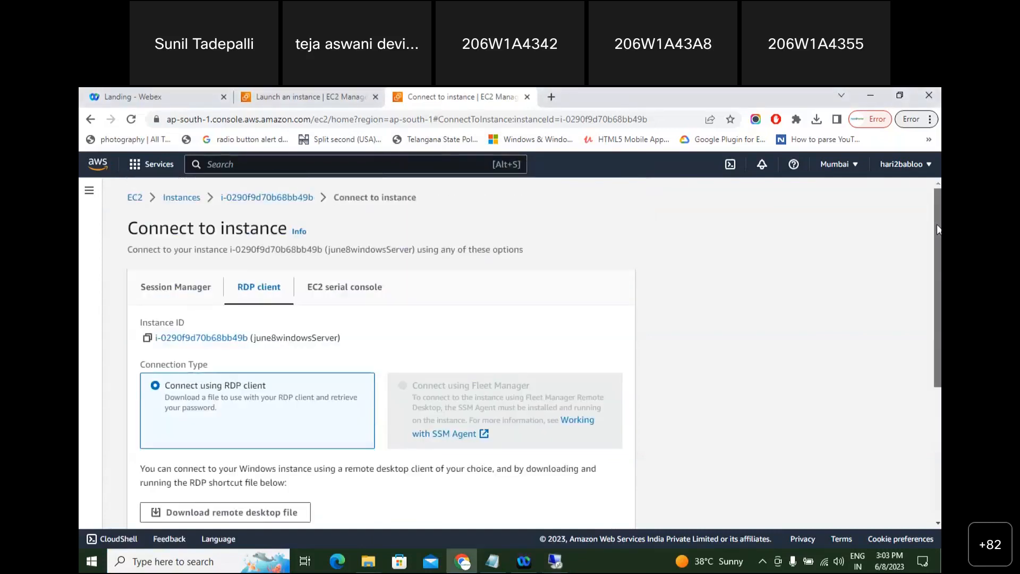
{"action": "scroll", "coordinate": [916, 364], "scroll_direction": "down", "scroll_amount": 3}
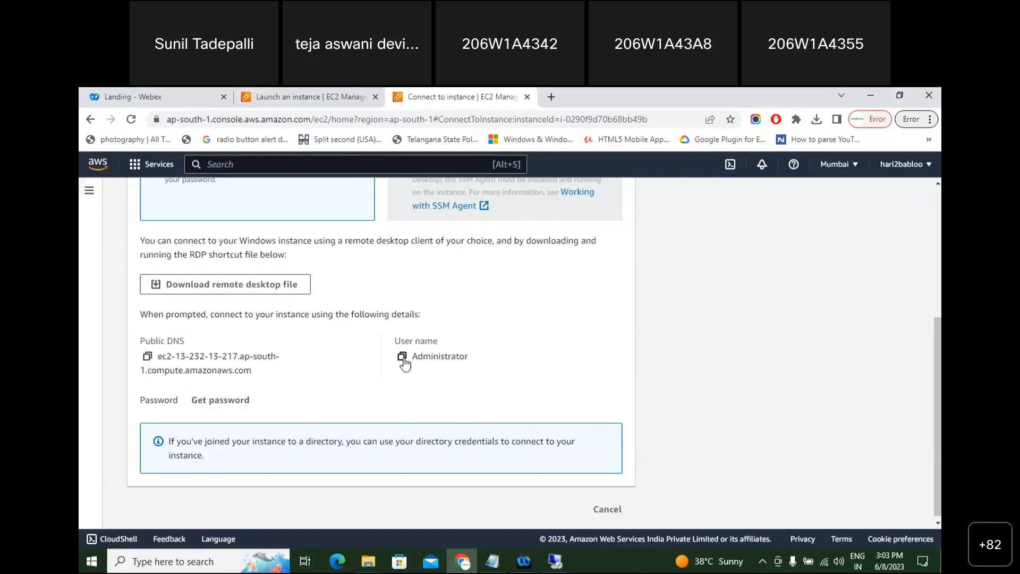
{"action": "left_click", "coordinate": [147, 357]}
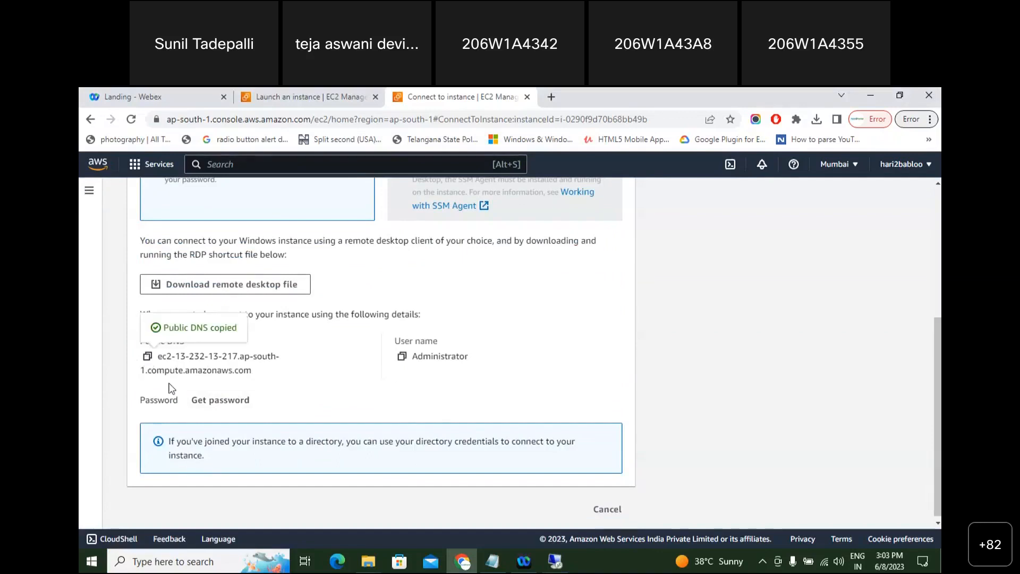
{"action": "left_click", "coordinate": [555, 562]}
{"action": "key", "text": "ctrl+v"}
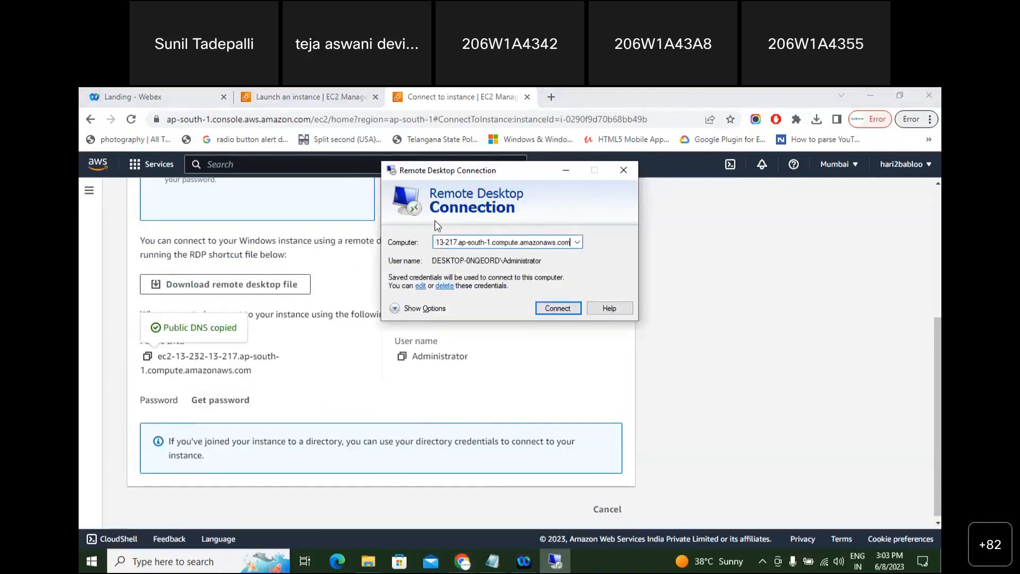
{"action": "left_click", "coordinate": [545, 307]}
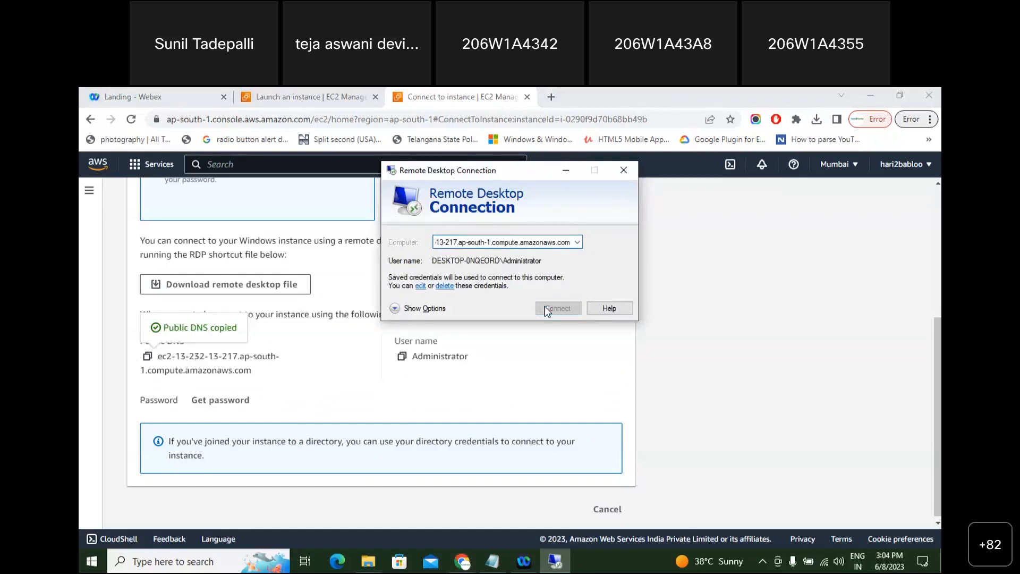
{"action": "left_click", "coordinate": [544, 351]}
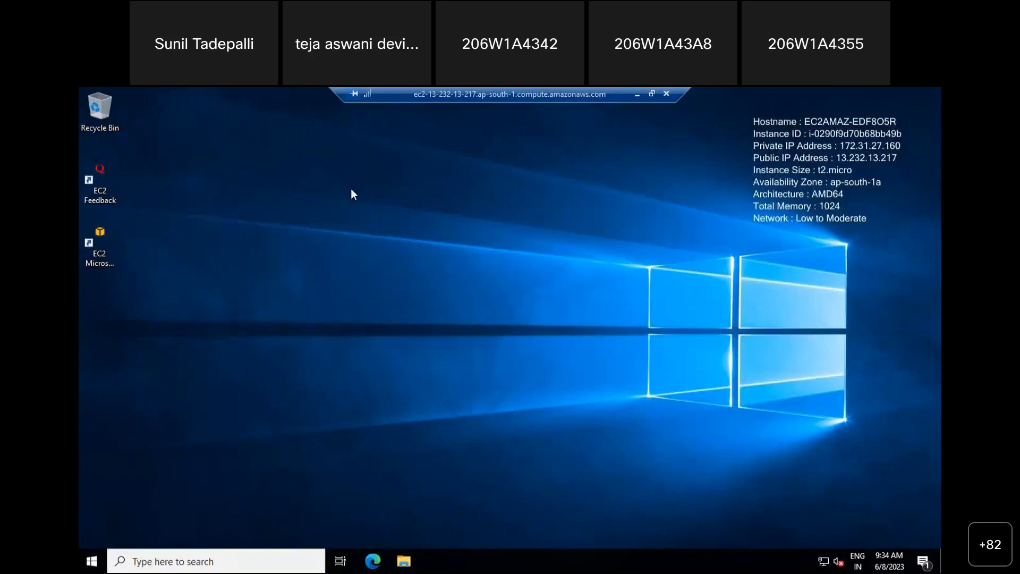
Open Task Manager on the remote server, enlarge its window and expand it to the detailed view
{"action": "right_click", "coordinate": [502, 553]}
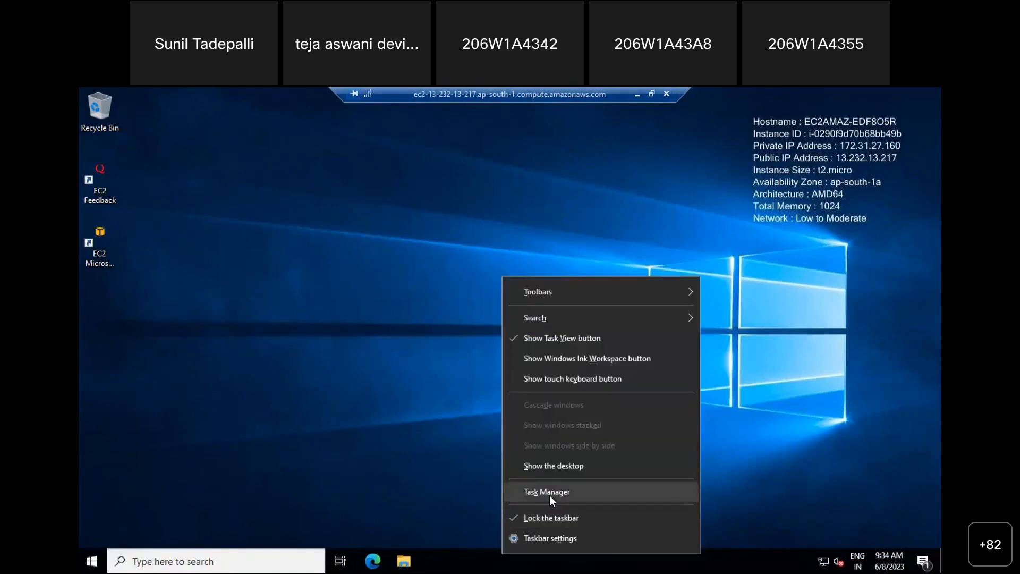
{"action": "left_click", "coordinate": [549, 495]}
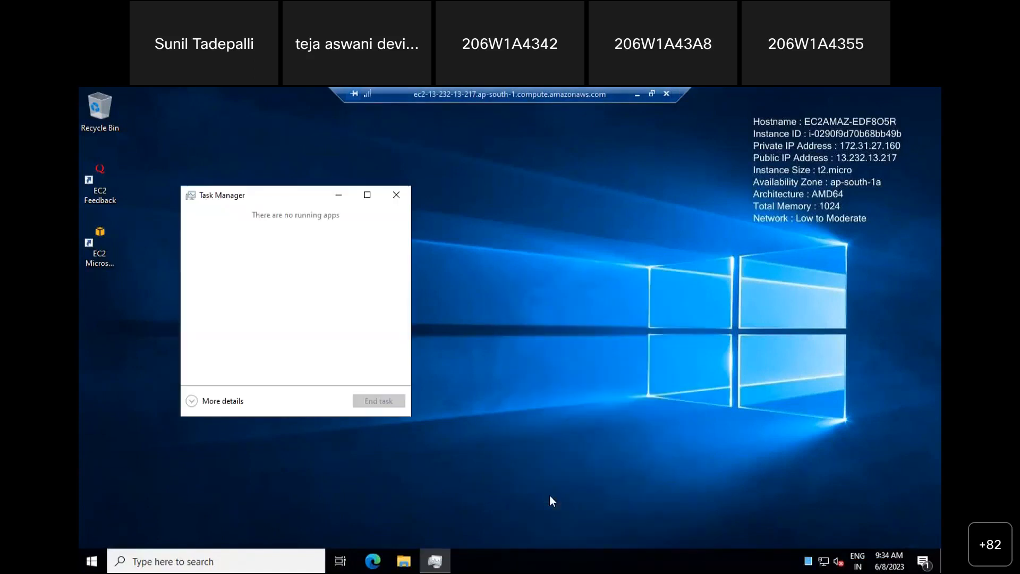
{"action": "left_click_drag", "start_coordinate": [409, 417], "coordinate": [483, 466]}
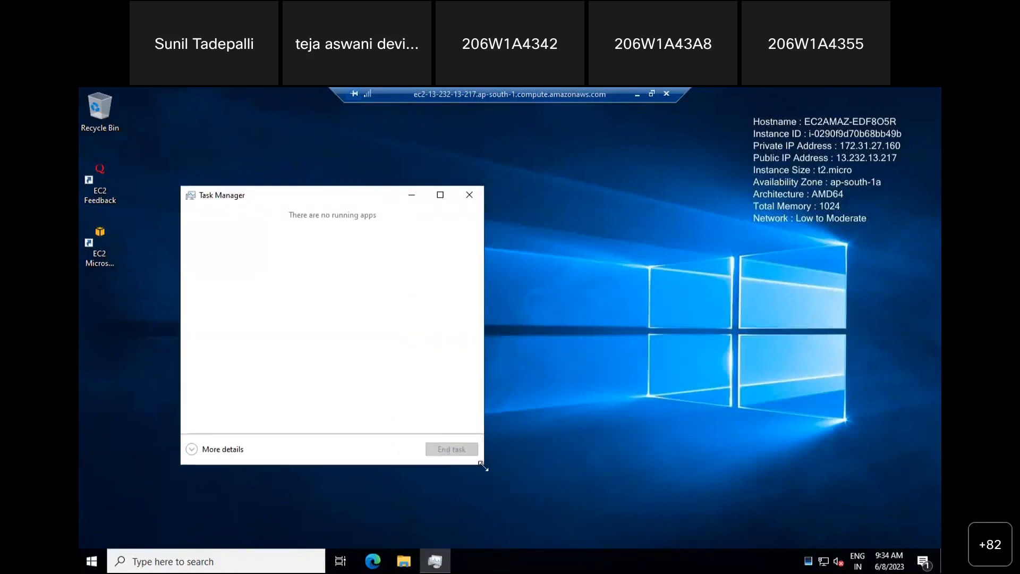
{"action": "left_click", "coordinate": [221, 450]}
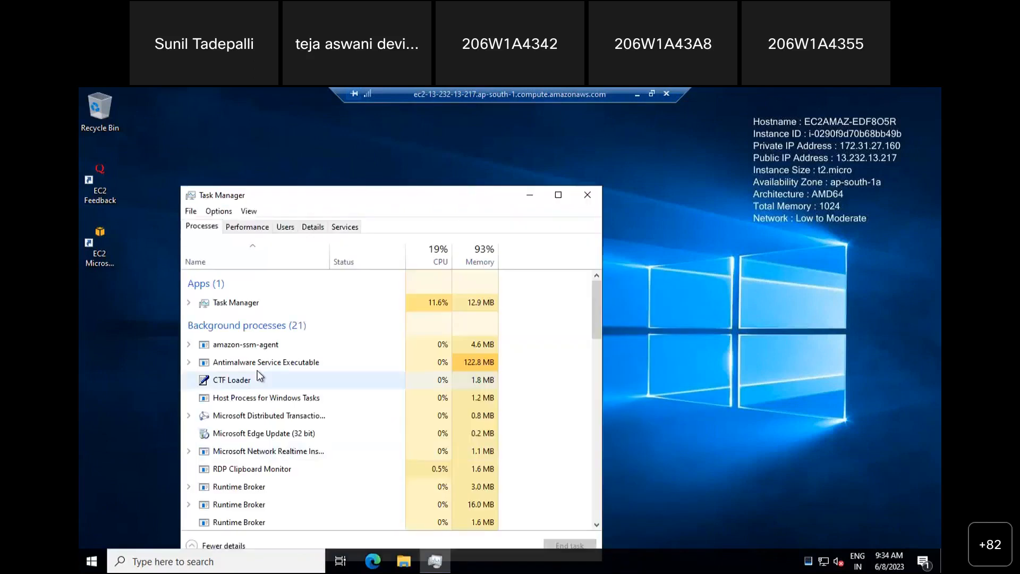
Review the server's CPU, memory and Ethernet performance, followed by its users, process details and services
{"action": "left_click", "coordinate": [257, 188]}
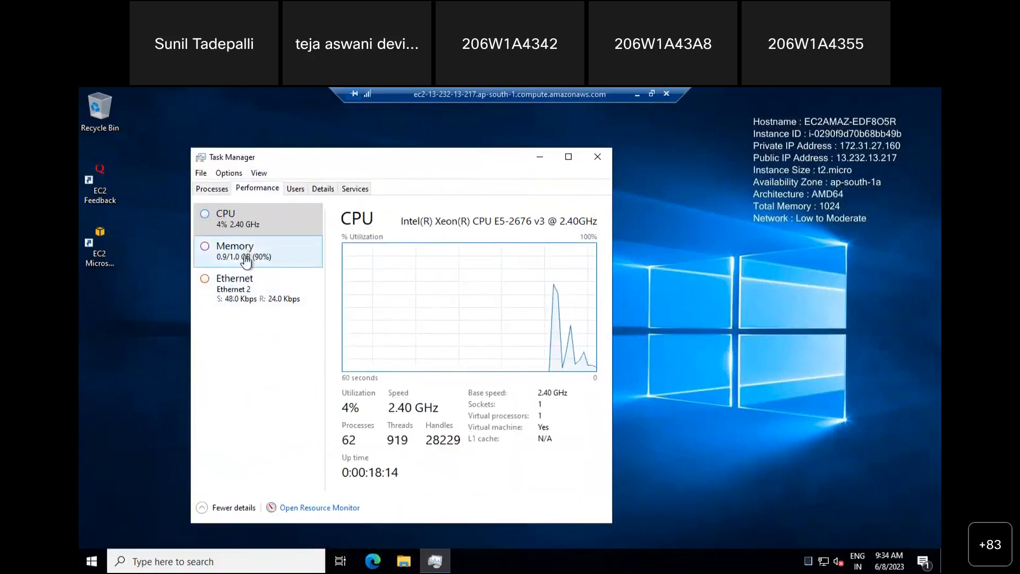
{"action": "left_click", "coordinate": [265, 255]}
{"action": "left_click", "coordinate": [264, 312]}
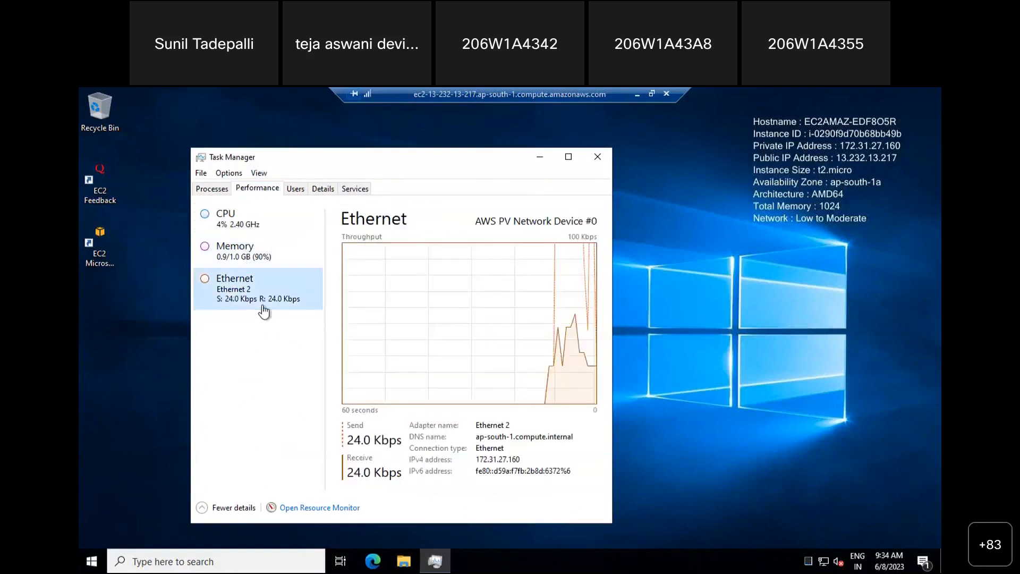
{"action": "left_click", "coordinate": [296, 190]}
{"action": "left_click", "coordinate": [313, 190]}
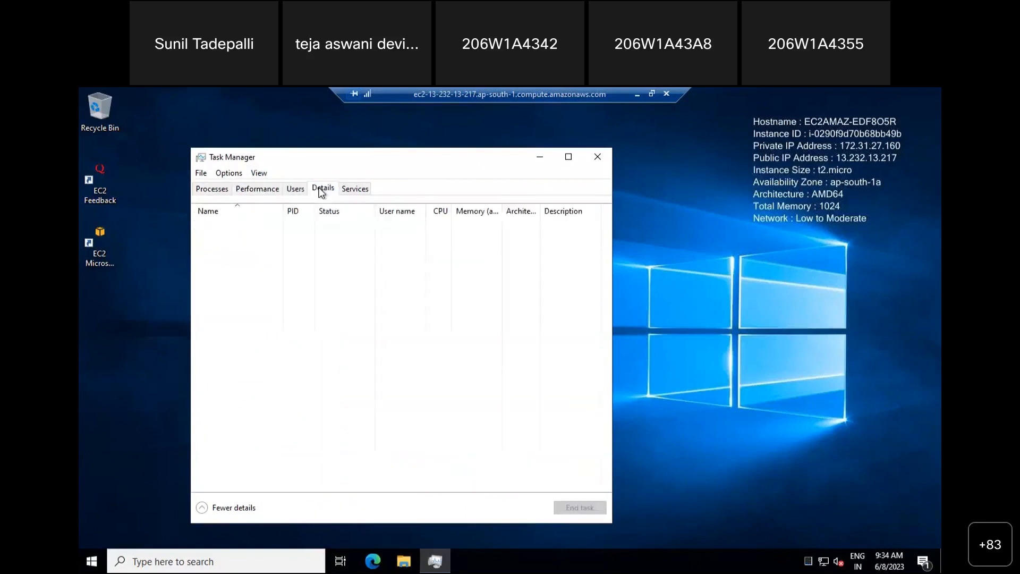
{"action": "left_click", "coordinate": [355, 190]}
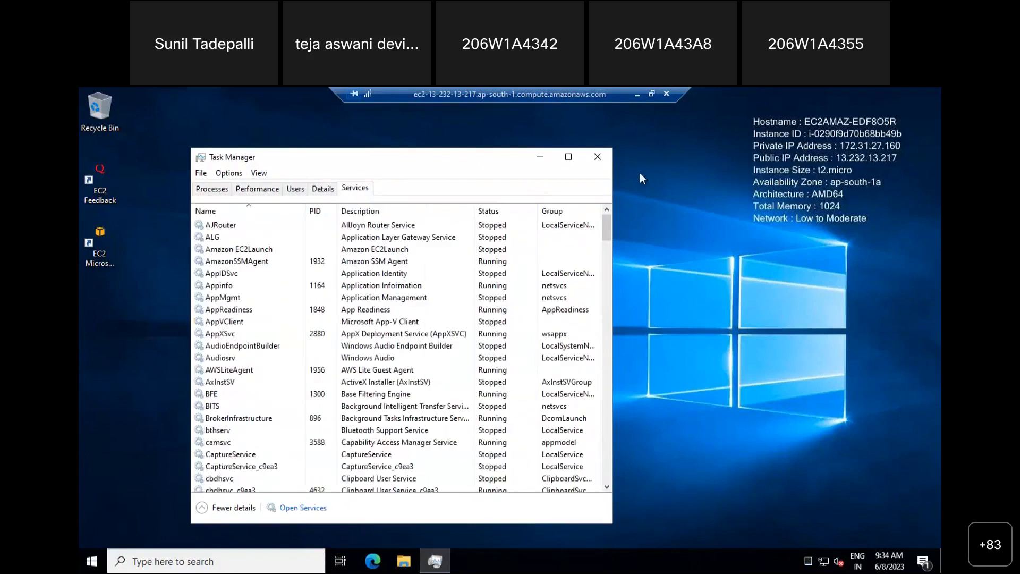
Close Task Manager and disconnect the remote desktop session
{"action": "left_click", "coordinate": [597, 157]}
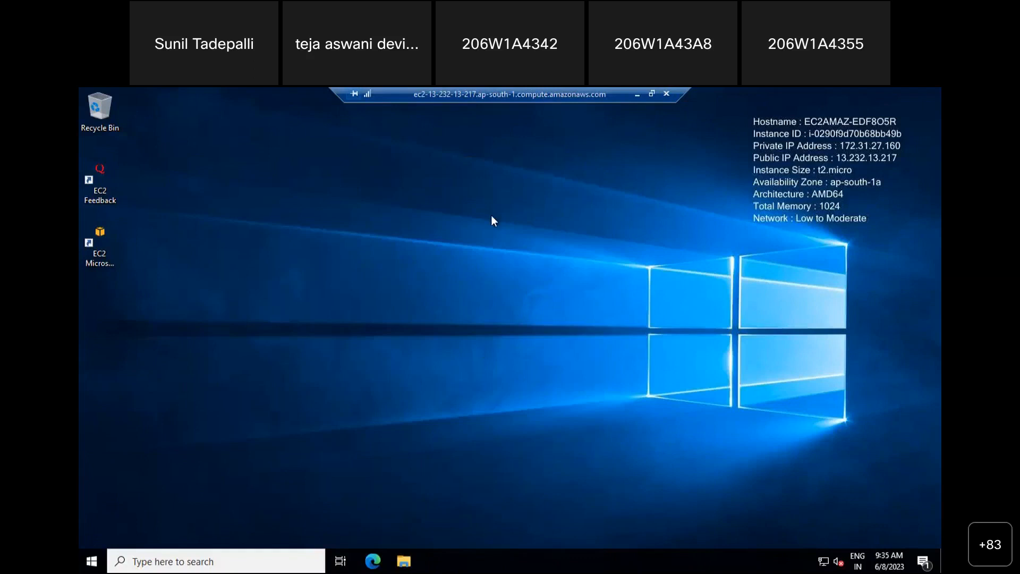
{"action": "left_click", "coordinate": [667, 94]}
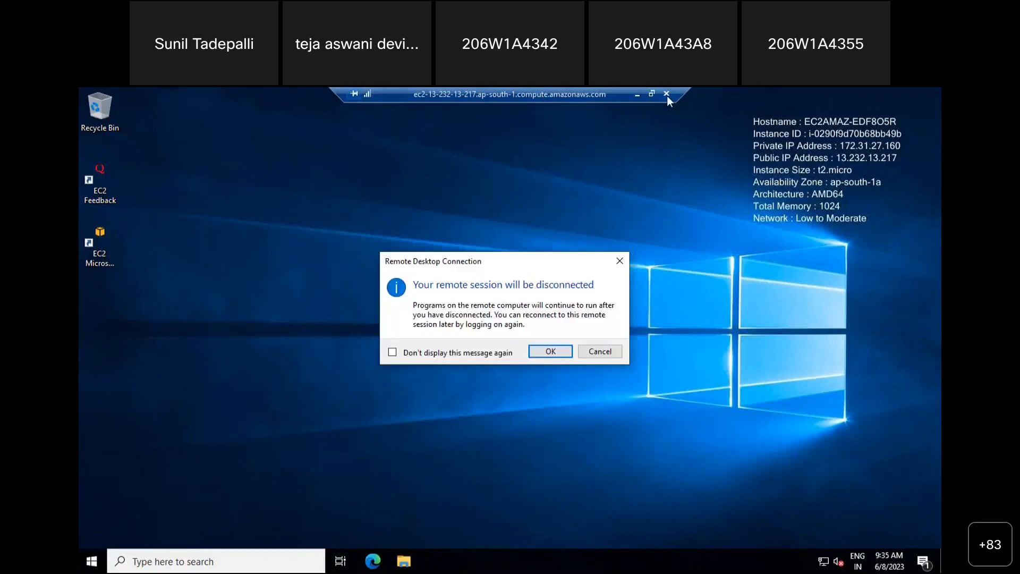
{"action": "left_click", "coordinate": [550, 351]}
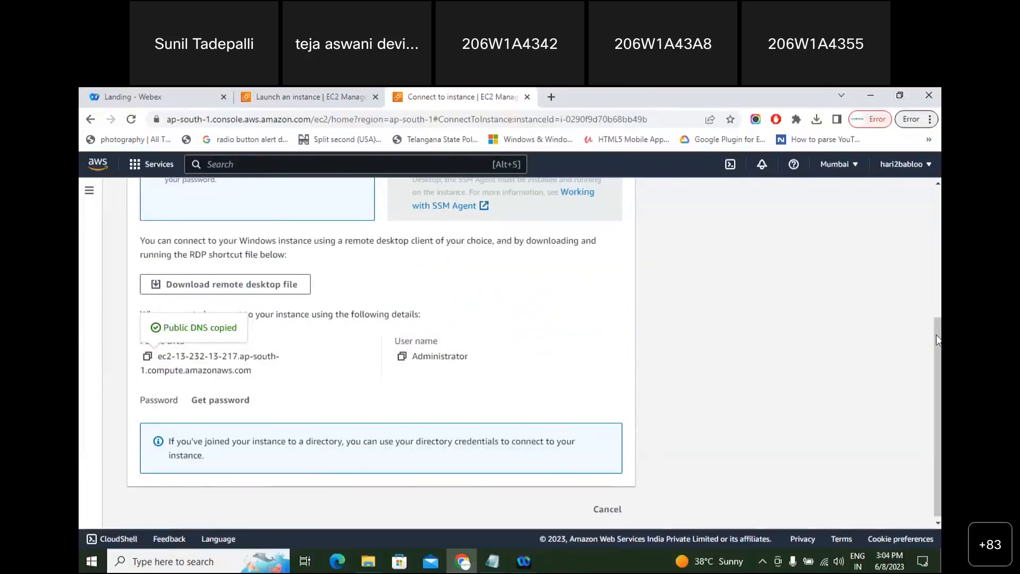
Examine the EC2 serial console connection option for june8windowsServer and return to its RDP client details
{"action": "scroll", "coordinate": [545, 355], "scroll_direction": "up", "scroll_amount": 5}
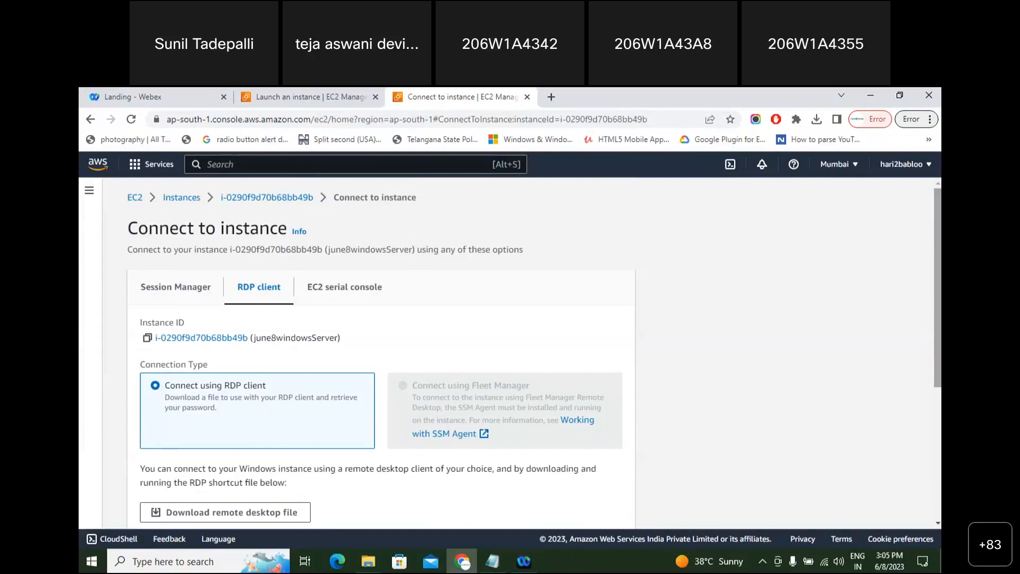
{"action": "scroll", "coordinate": [544, 298], "scroll_direction": "down", "scroll_amount": 1}
{"action": "scroll", "coordinate": [544, 298], "scroll_direction": "up", "scroll_amount": 1}
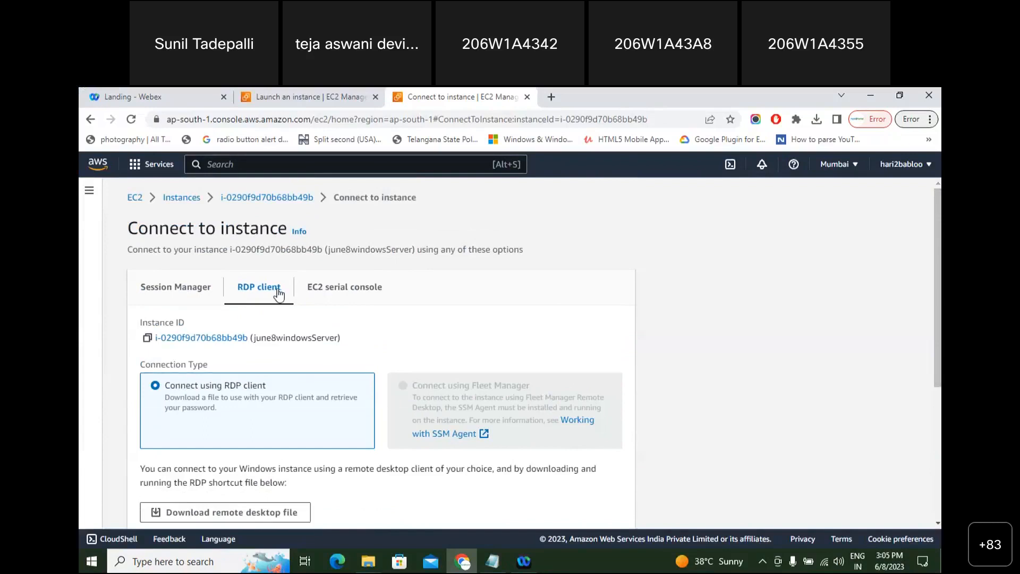
{"action": "left_click", "coordinate": [339, 293]}
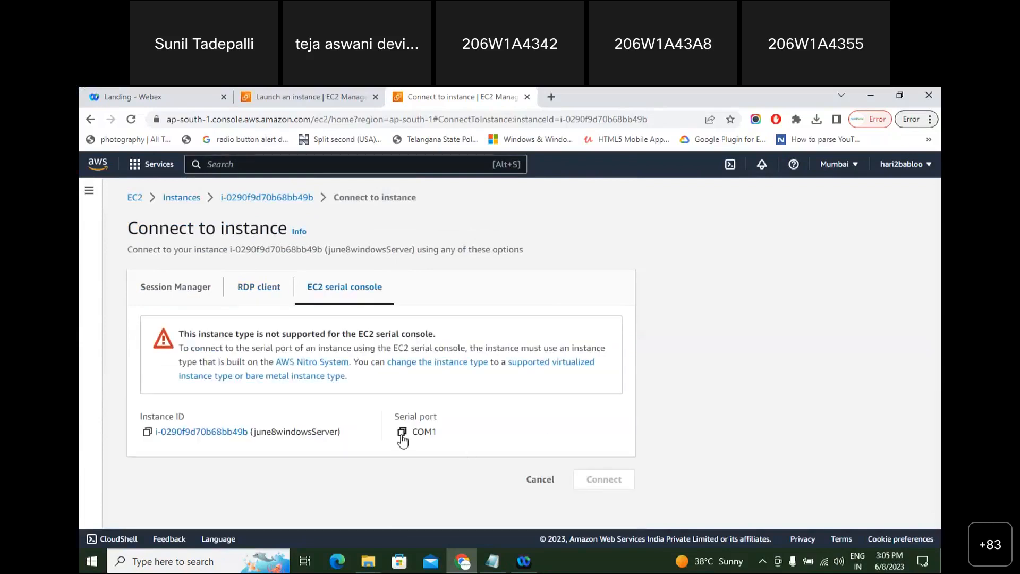
{"action": "left_click", "coordinate": [266, 291]}
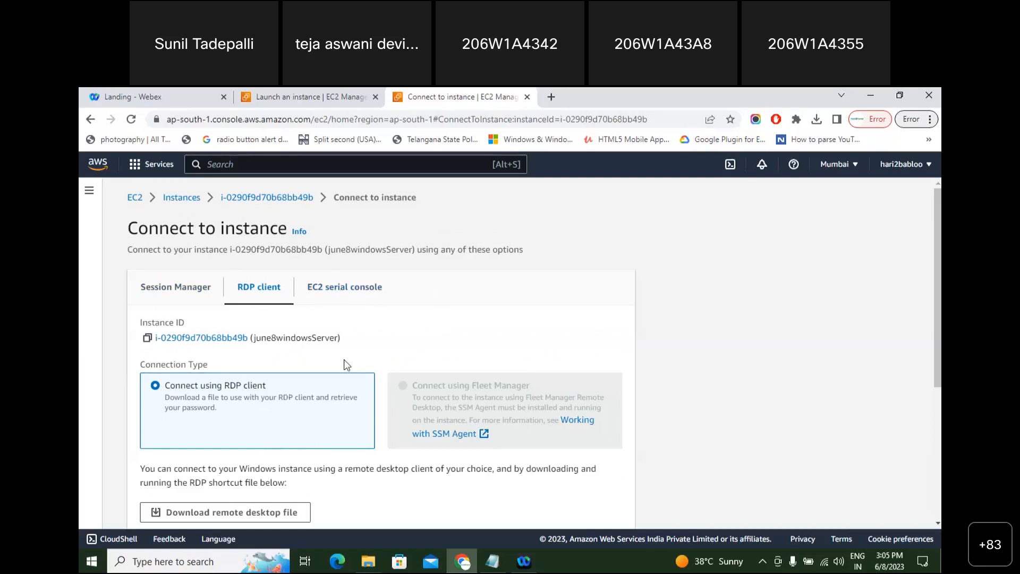
Switch to the Notepad class notes and add the line "Try Connecting to your Servers Using Session Manager!!!" followed by blank lines
{"action": "left_click", "coordinate": [494, 567]}
{"action": "key", "text": "Return"}
{"action": "key", "text": "alt+Tab"}
{"action": "key", "text": "alt+Tab"}
{"action": "type", "text": "Try Connec"}
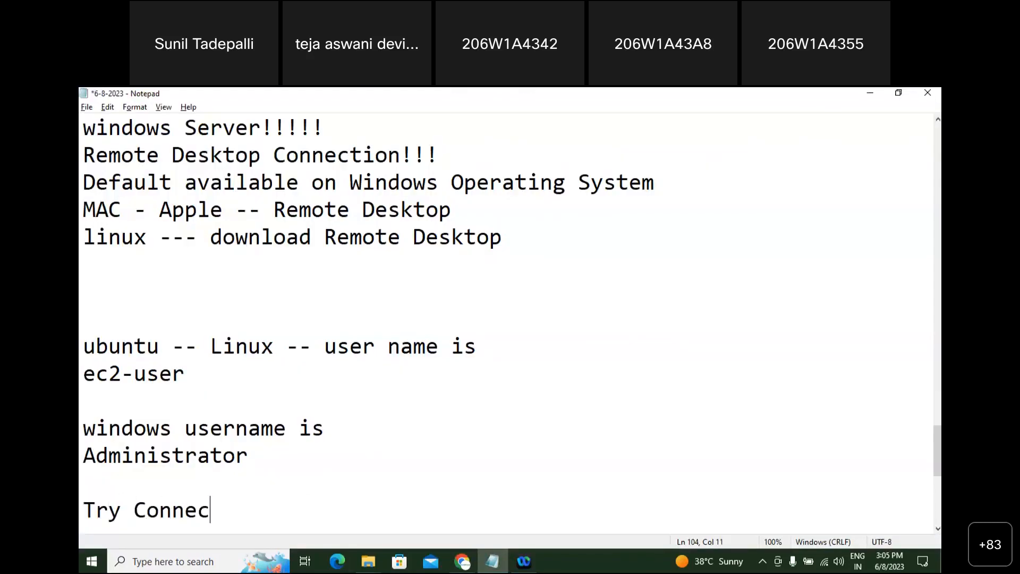
{"action": "type", "text": "ting to your Servers s"}
{"action": "key", "text": "BackSpace"}
{"action": "type", "text": "Using "}
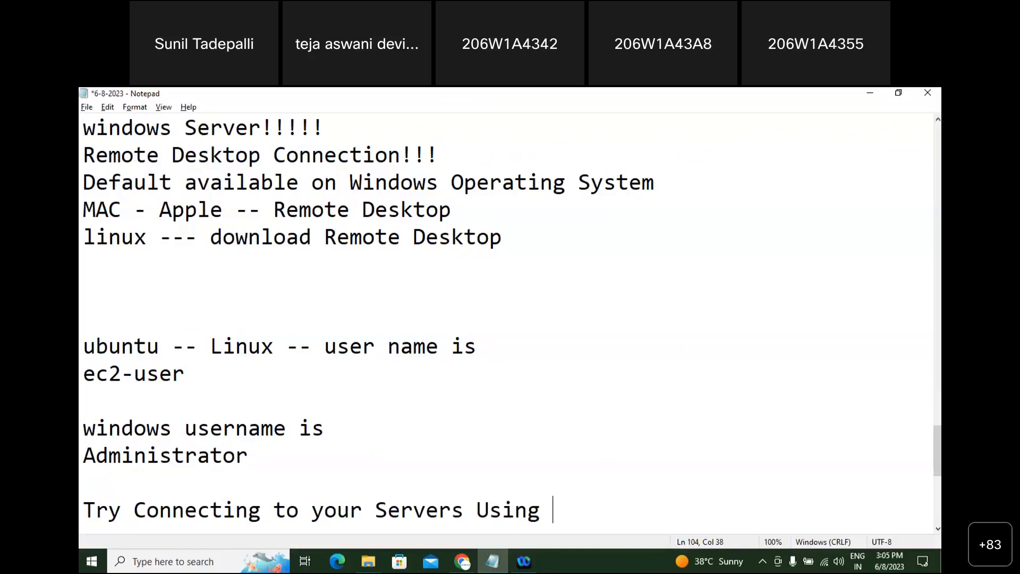
{"action": "type", "text": "Session Manager"}
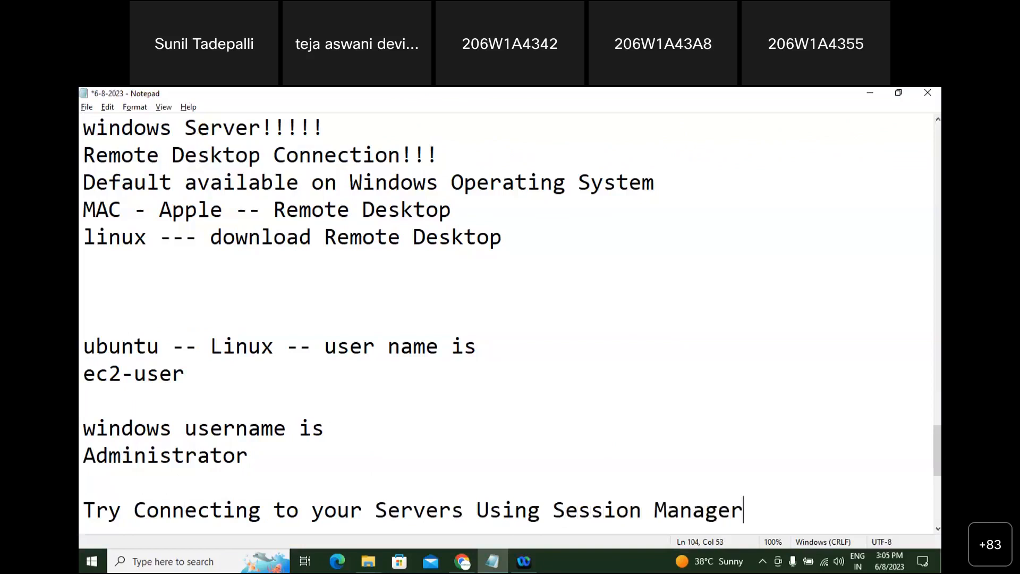
{"action": "type", "text": "!!!"}
{"action": "key", "text": "Return"}
{"action": "key", "text": "Return"}
{"action": "key", "text": "Return"}
{"action": "key", "text": "Return"}
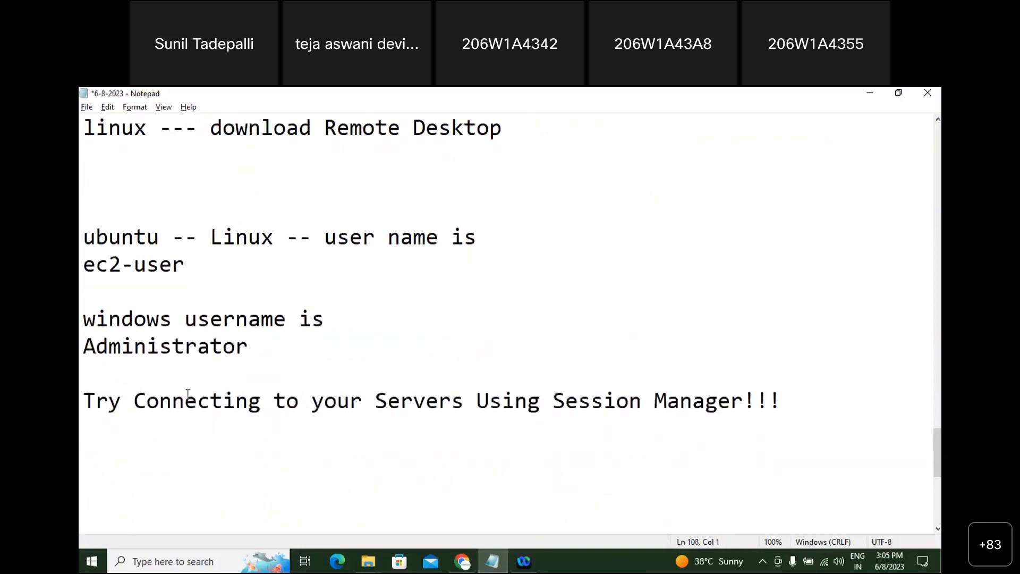
Add the heading "Tasks:" above the Session Manager line and number that line "1."
{"action": "key", "text": "Up"}
{"action": "key", "text": "Up"}
{"action": "key", "text": "Up"}
{"action": "key", "text": "Up"}
{"action": "key", "text": "Up"}
{"action": "type", "text": "Task "}
{"action": "type", "text": "1"}
{"action": "key", "text": "BackSpace"}
{"action": "key", "text": "BackSpace"}
{"action": "type", "text": "s:"}
{"action": "key", "text": "Down"}
{"action": "key", "text": "Left"}
{"action": "key", "text": "Left"}
{"action": "key", "text": "Left"}
{"action": "key", "text": "Left"}
{"action": "key", "text": "Left"}
{"action": "key", "text": "Left"}
{"action": "type", "text": "1."}
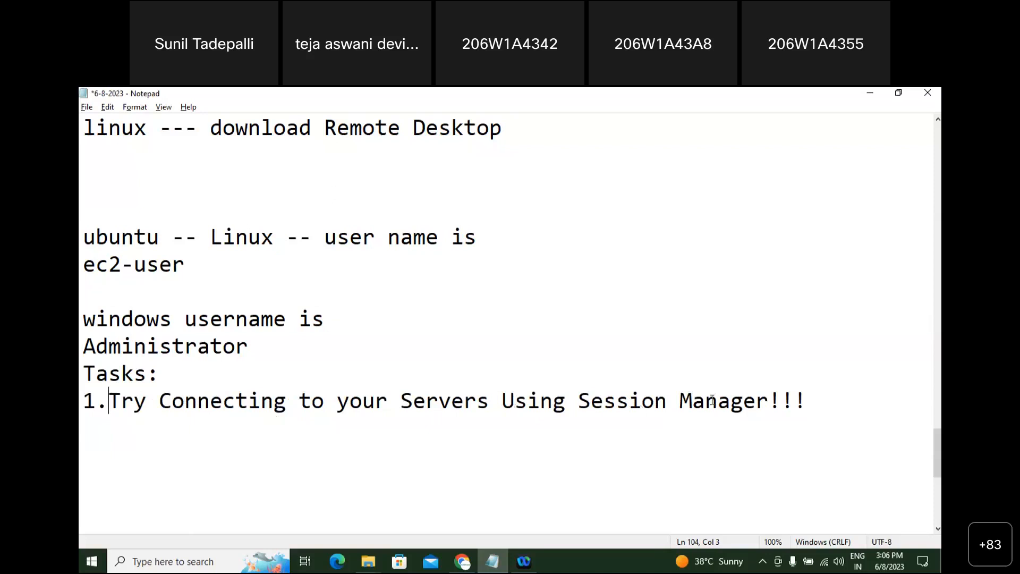
Return to Chrome, view june8windowsServer's Session Manager connection option and open the June82023 ubuntu instance's summary
{"action": "left_click", "coordinate": [872, 94]}
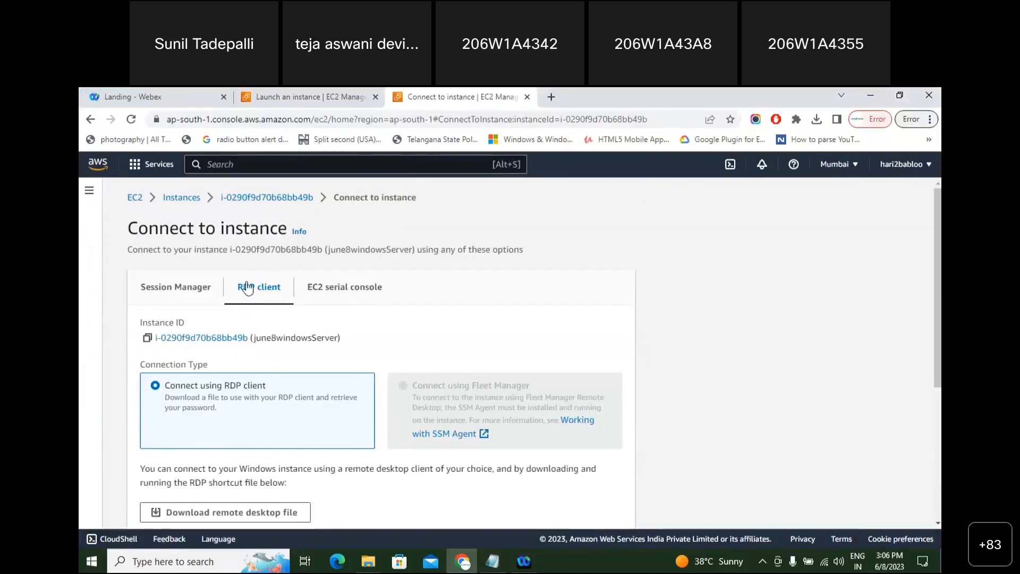
{"action": "left_click", "coordinate": [160, 292]}
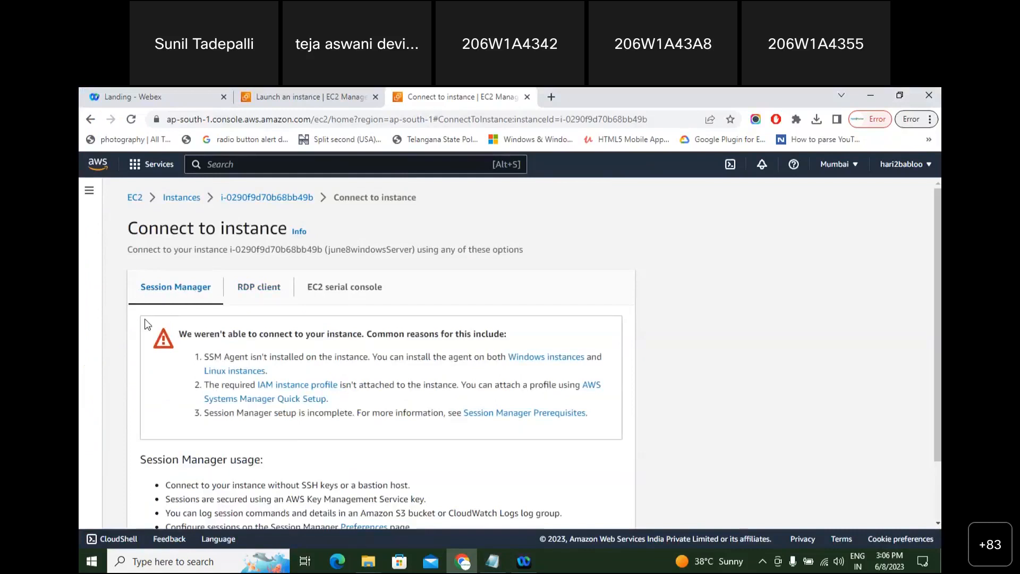
{"action": "left_click", "coordinate": [179, 198]}
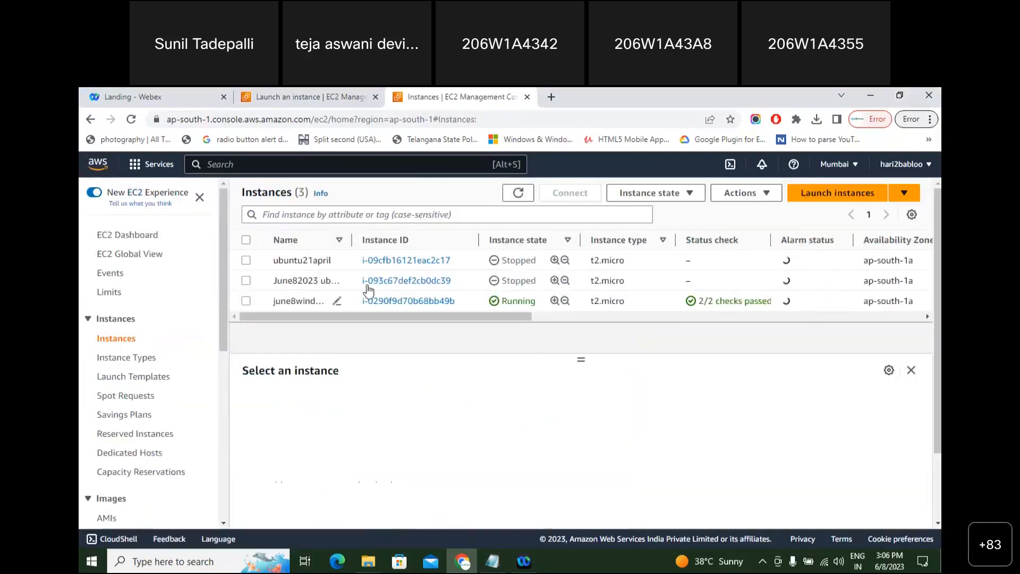
{"action": "left_click", "coordinate": [399, 288]}
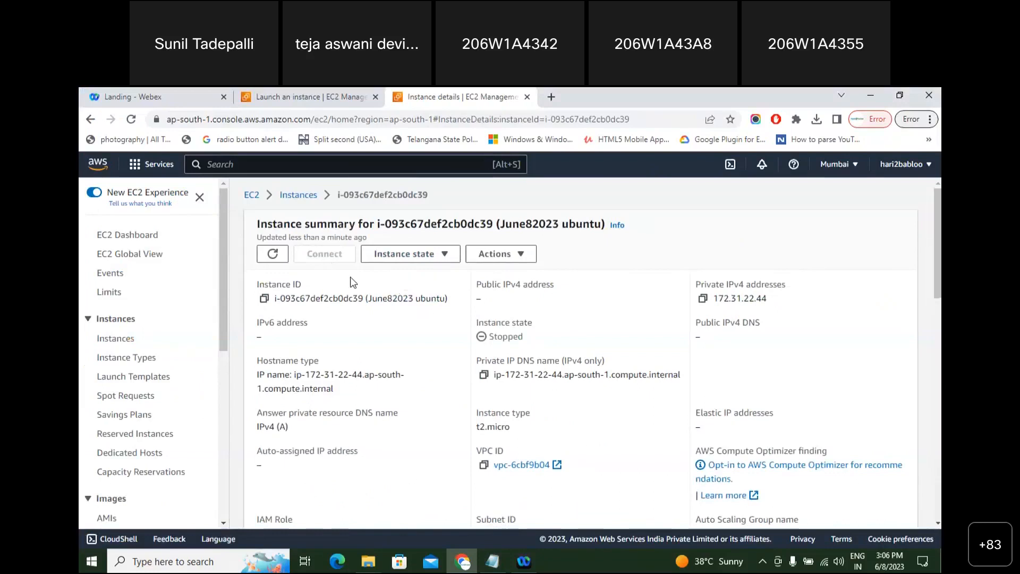
Switch to the Notepad notes and add "for both Windows and Amazon Linux!!!" below the Session Manager task
{"action": "key", "text": "alt+Tab"}
{"action": "key", "text": "Down"}
{"action": "type", "text": "for both"}
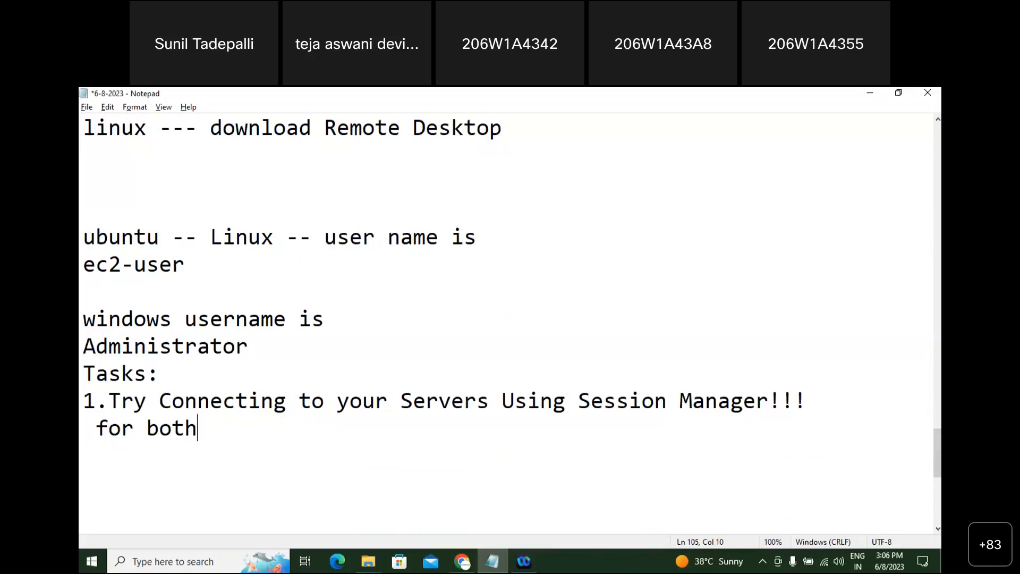
{"action": "type", "text": "Windows and "}
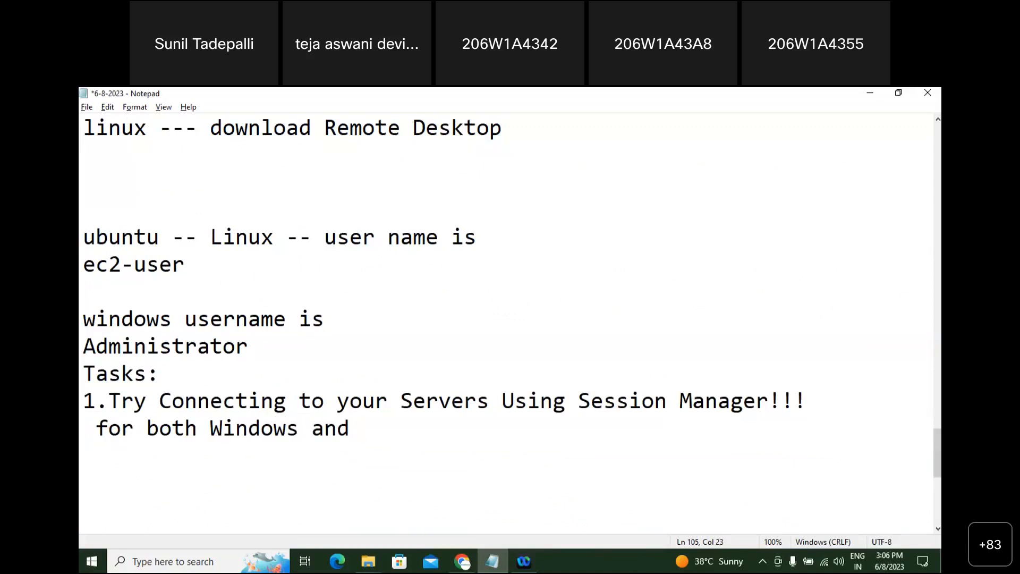
{"action": "type", "text": "Amazo"}
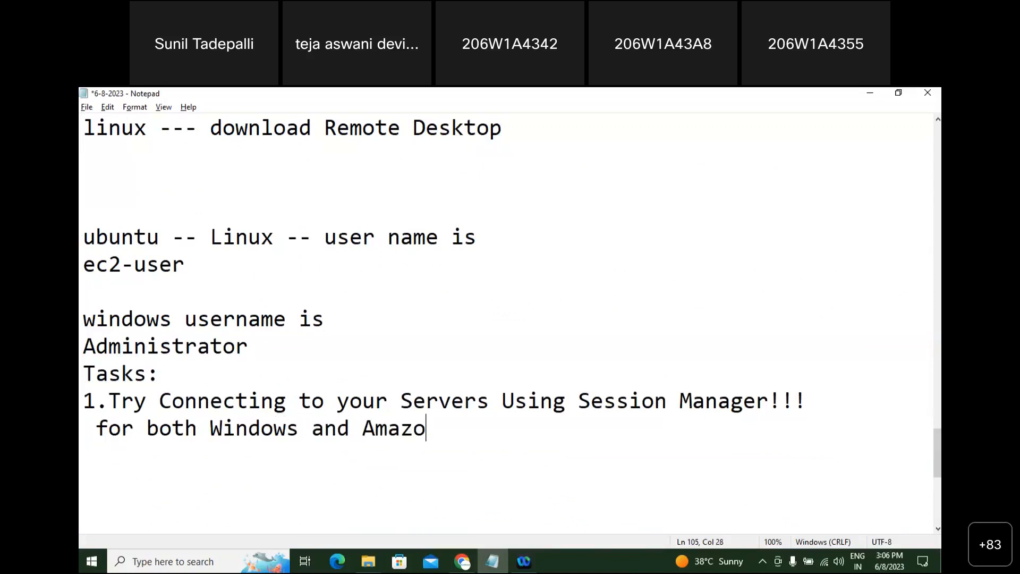
{"action": "type", "text": "n Linux!!!"}
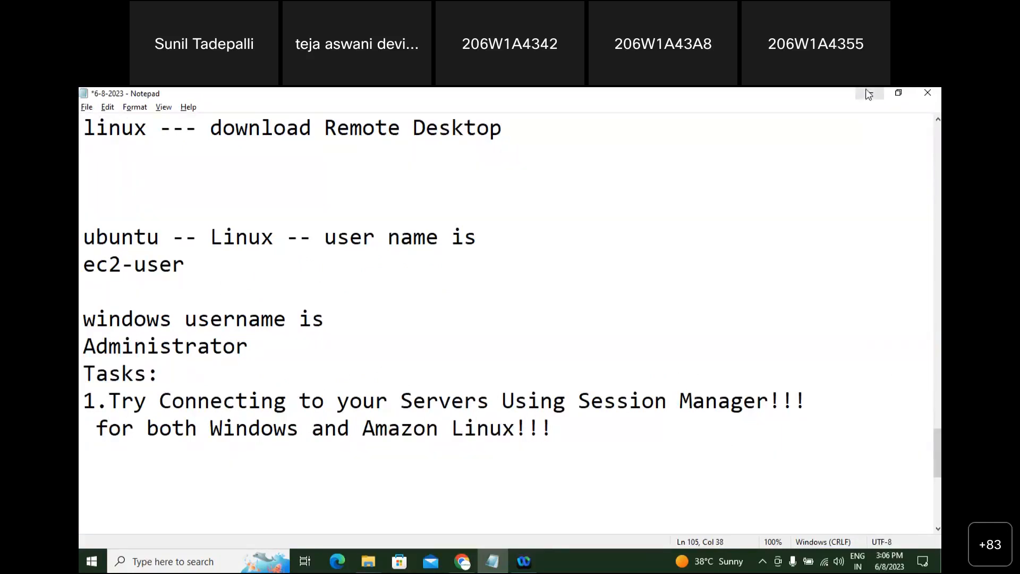
Return to Chrome, open a new EC2 instance launch form and preview the Windows and Ubuntu quick start images
{"action": "left_click", "coordinate": [869, 94]}
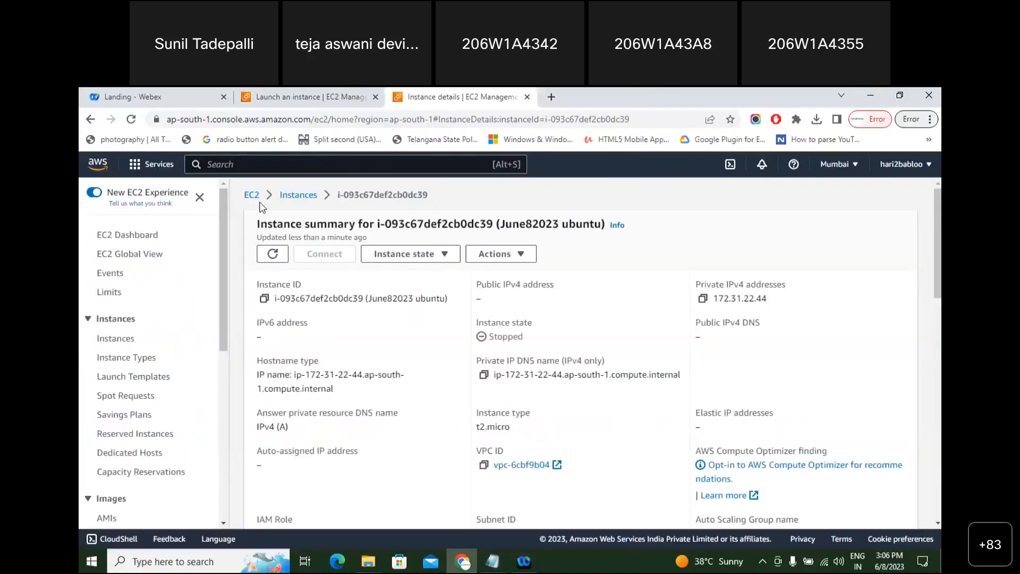
{"action": "left_click", "coordinate": [251, 195]}
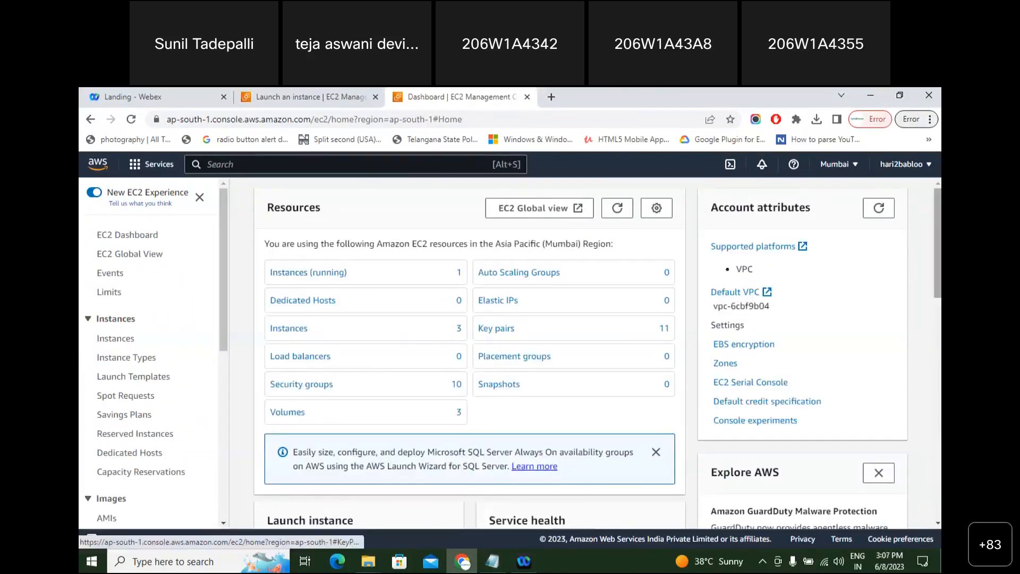
{"action": "scroll", "coordinate": [720, 344], "scroll_direction": "down", "scroll_amount": 5}
{"action": "left_click", "coordinate": [330, 310]}
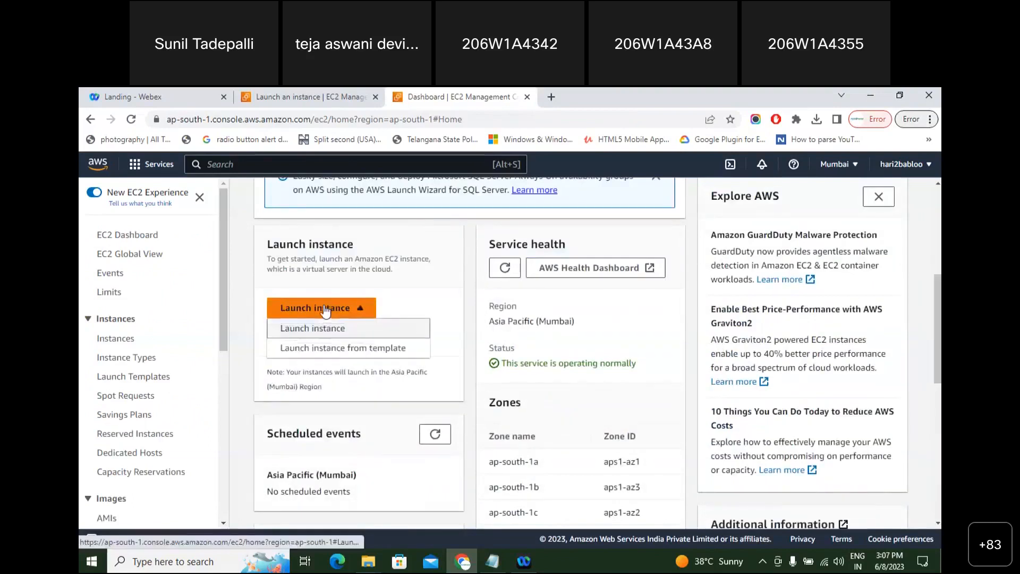
{"action": "left_click", "coordinate": [314, 329]}
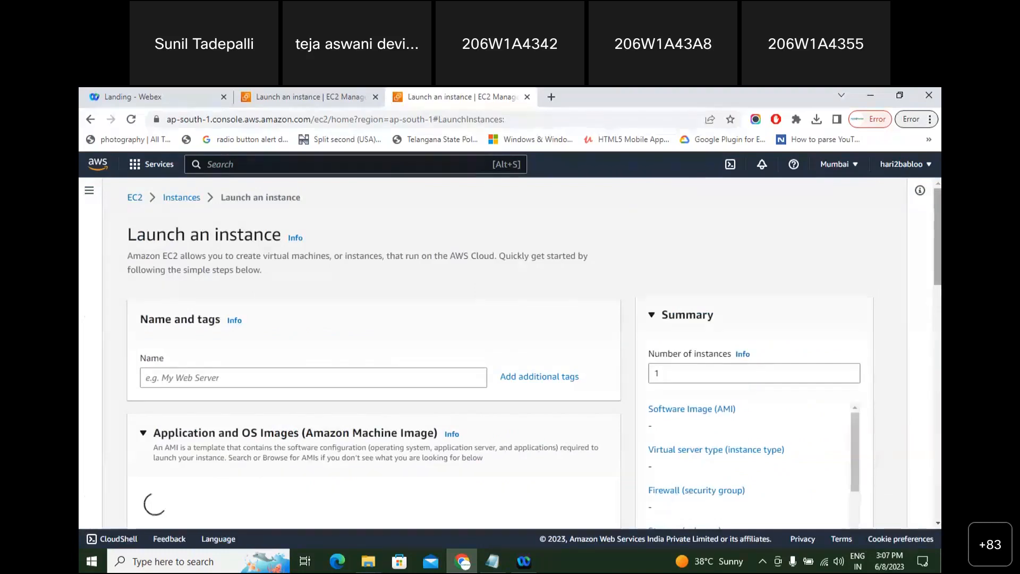
{"action": "scroll", "coordinate": [179, 342], "scroll_direction": "down", "scroll_amount": 5}
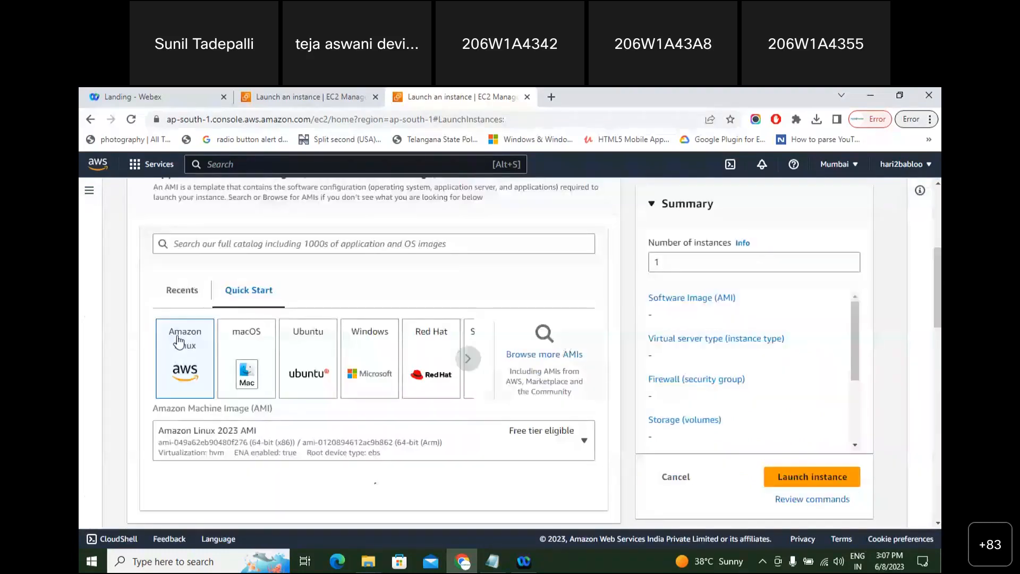
{"action": "left_click", "coordinate": [371, 361]}
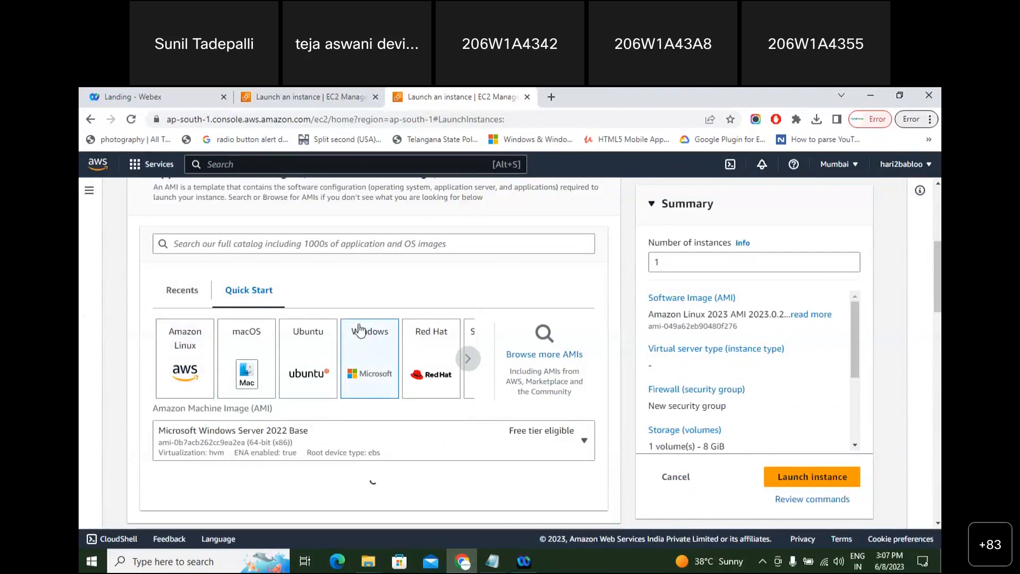
{"action": "left_click", "coordinate": [305, 356]}
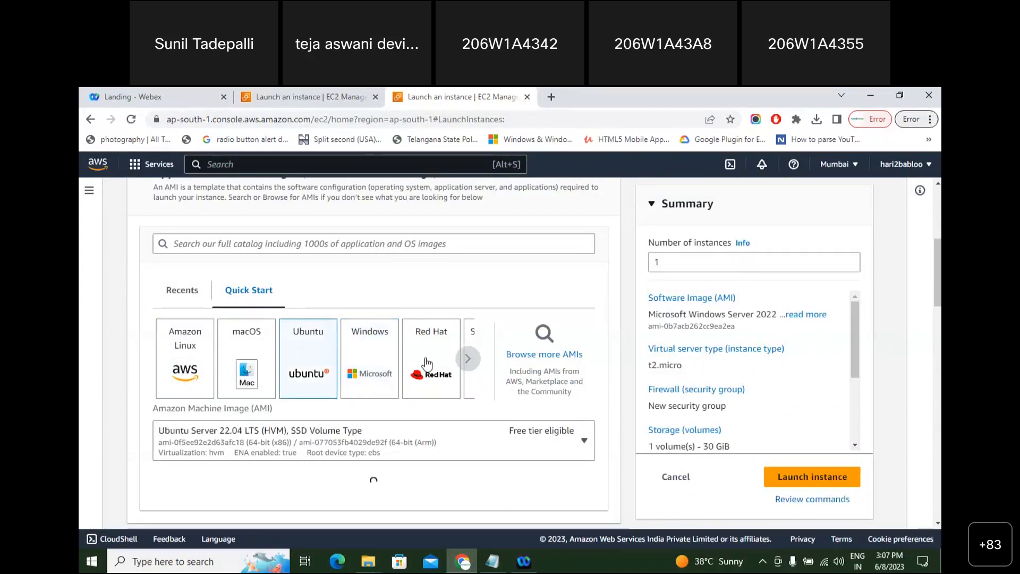
Switch to the Notepad notes and add the second task "2. create a Ubuntu Server!!!!"
{"action": "key", "text": "alt+Tab"}
{"action": "type", "text": "2. c"}
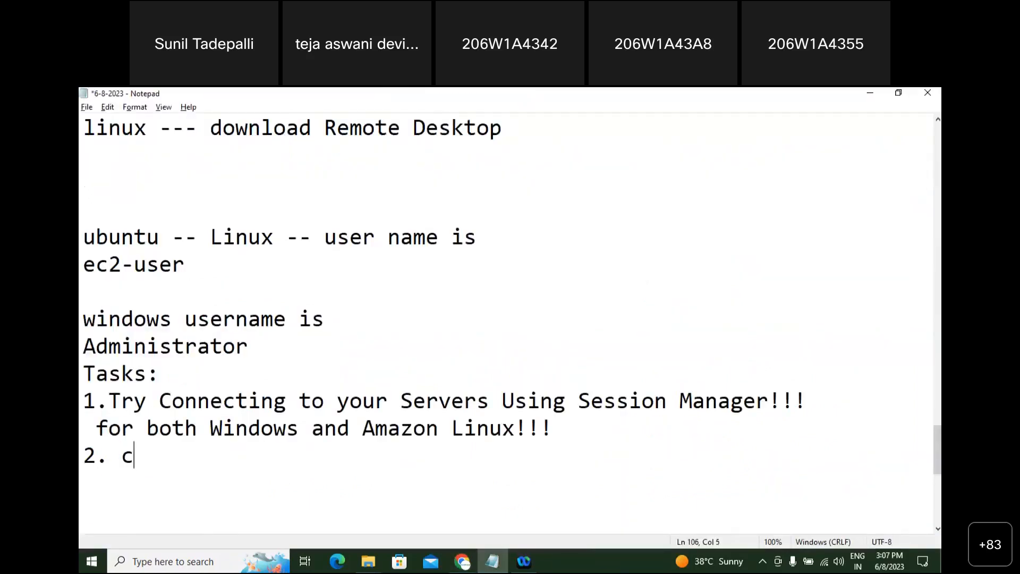
{"action": "type", "text": "reate a "}
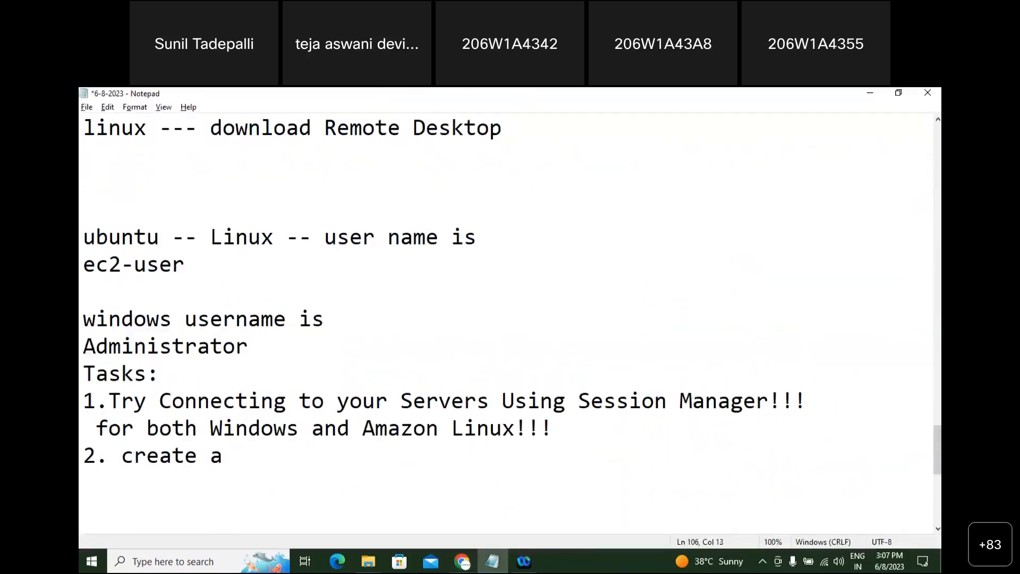
{"action": "type", "text": "Ubuntu Server"}
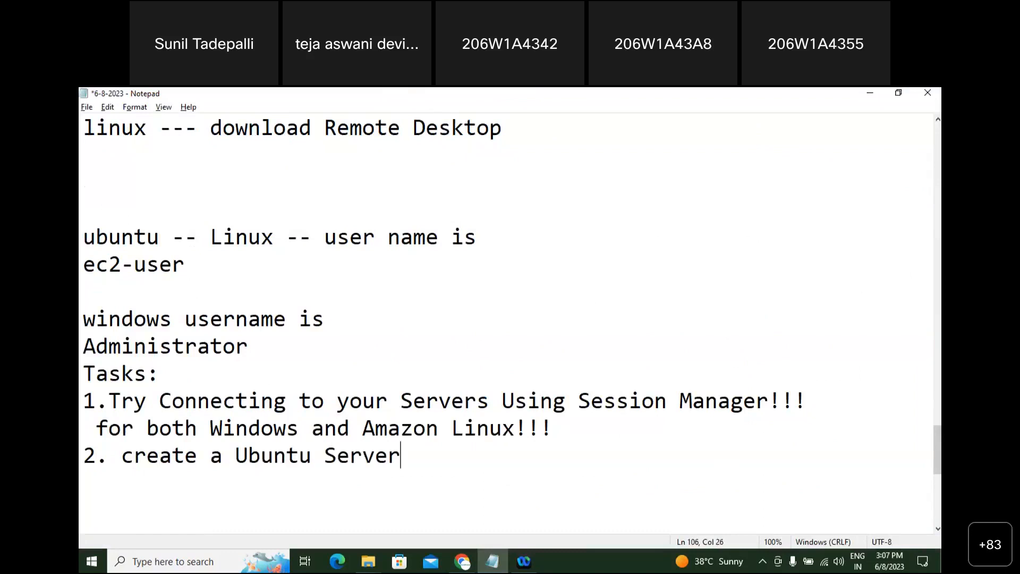
{"action": "type", "text": "!!!!"}
Return to Chrome, leave the launch form and view the June82023 ubuntu instance's summary from the instances list
{"action": "key", "text": "alt+Tab"}
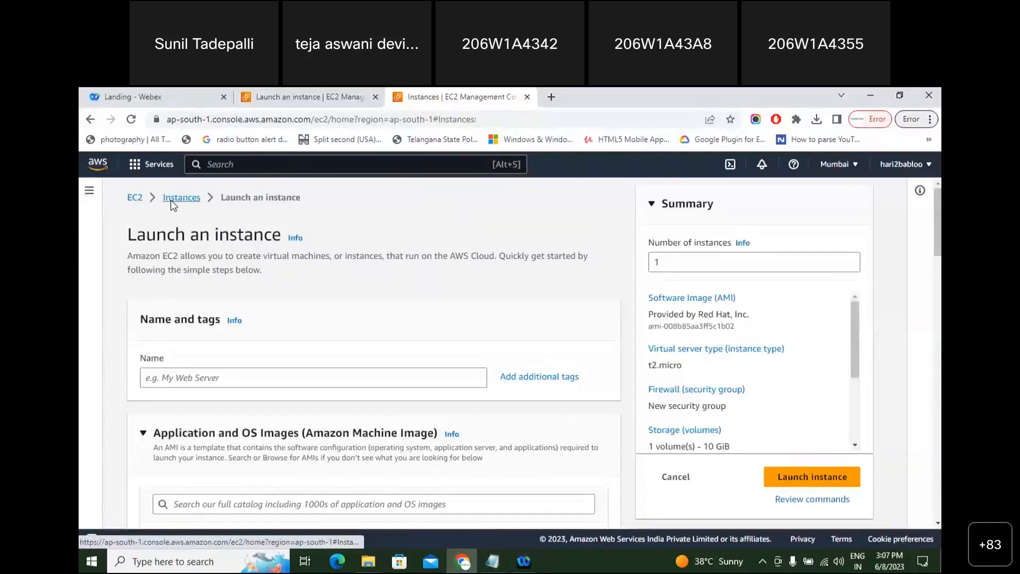
{"action": "left_click", "coordinate": [172, 204]}
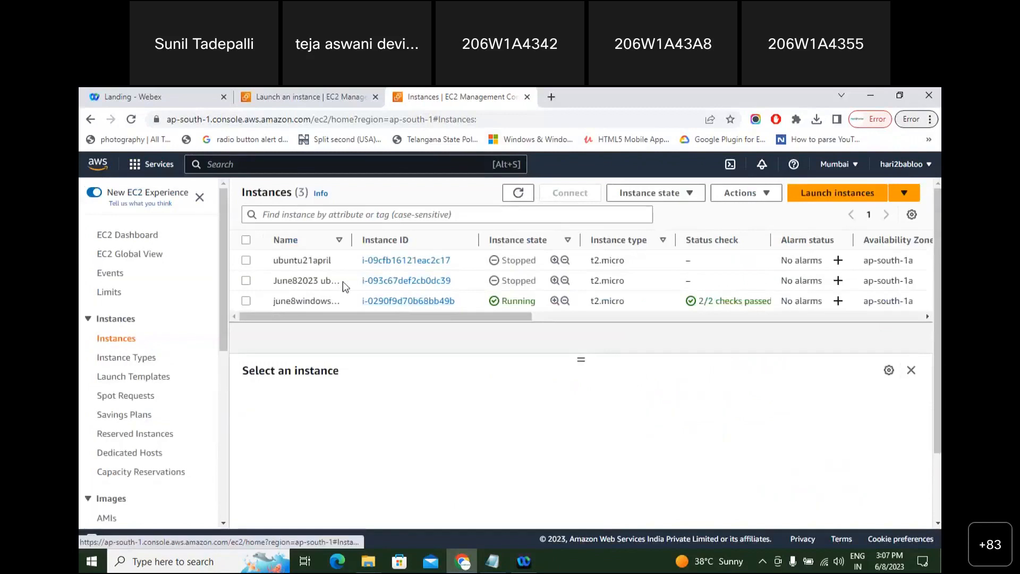
{"action": "left_click", "coordinate": [406, 280]}
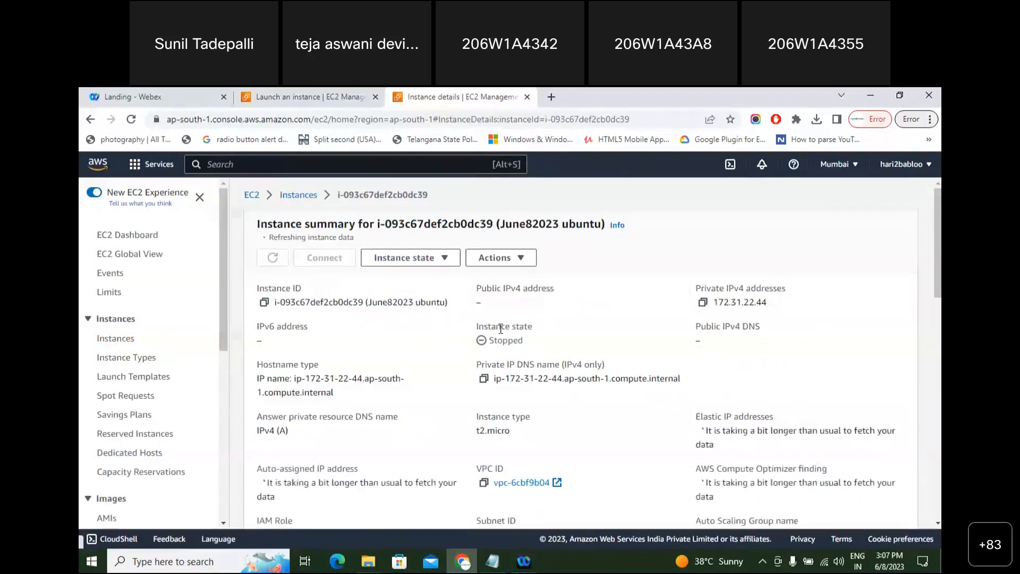
{"action": "left_click", "coordinate": [302, 196]}
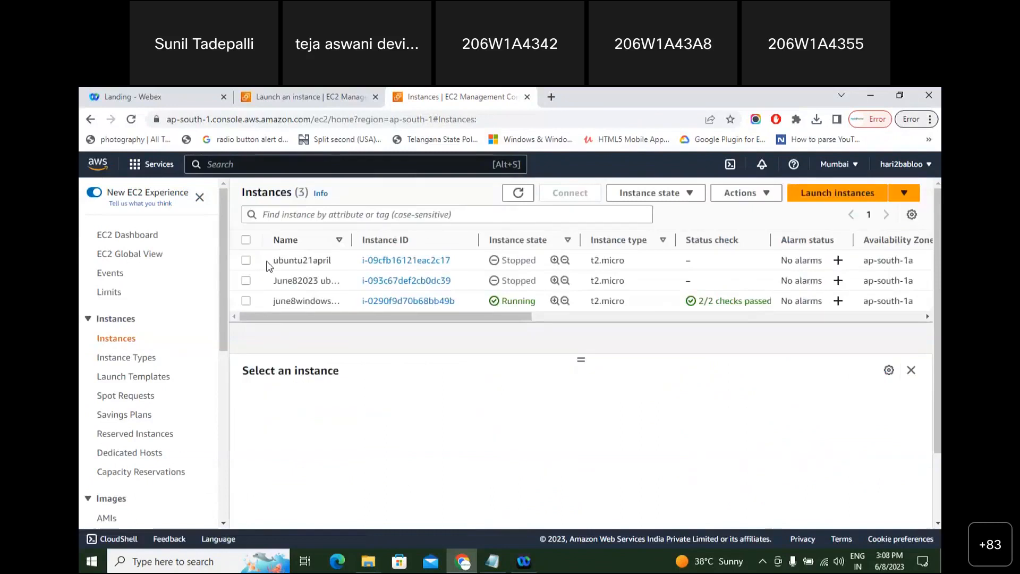
Open the ubuntu21april instance's summary and terminate the instance
{"action": "left_click_drag", "start_coordinate": [270, 261], "coordinate": [323, 261]}
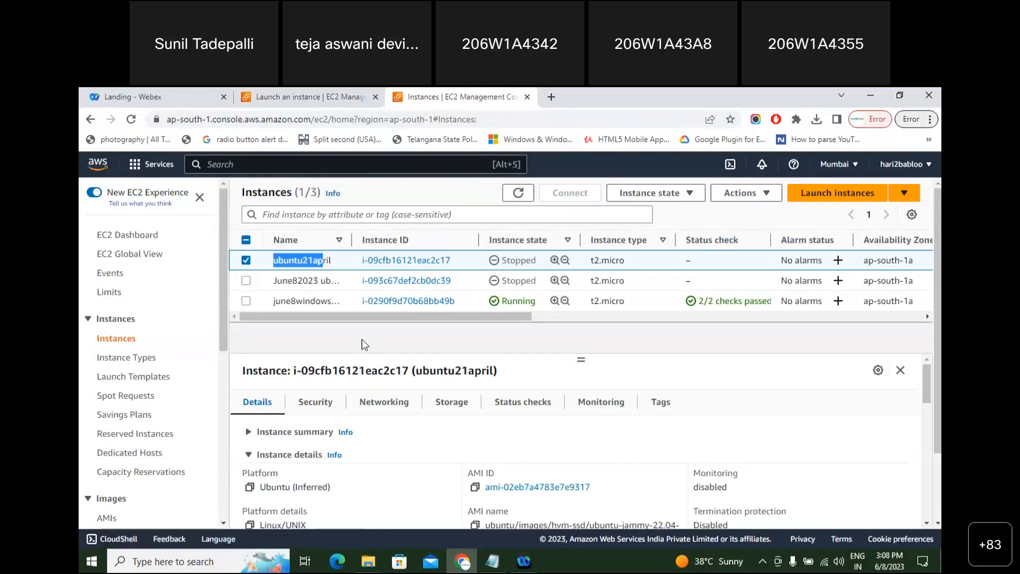
{"action": "left_click", "coordinate": [399, 261]}
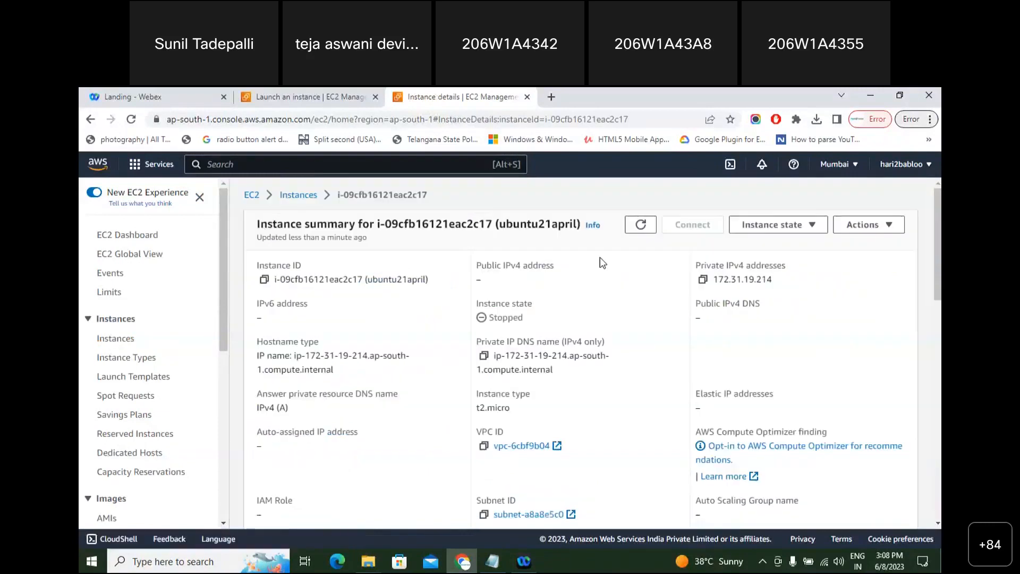
{"action": "left_click", "coordinate": [810, 227]}
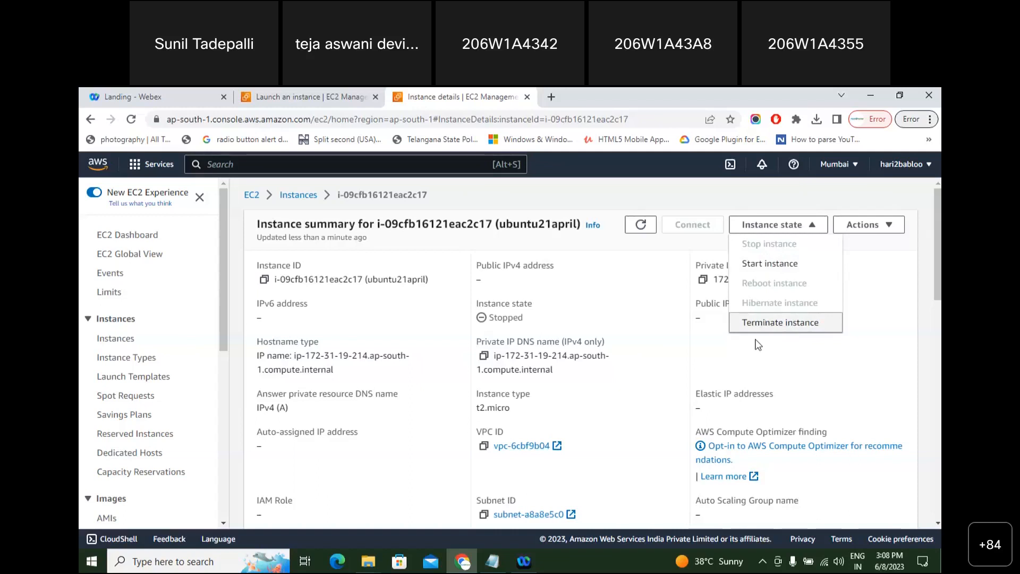
{"action": "left_click", "coordinate": [770, 323]}
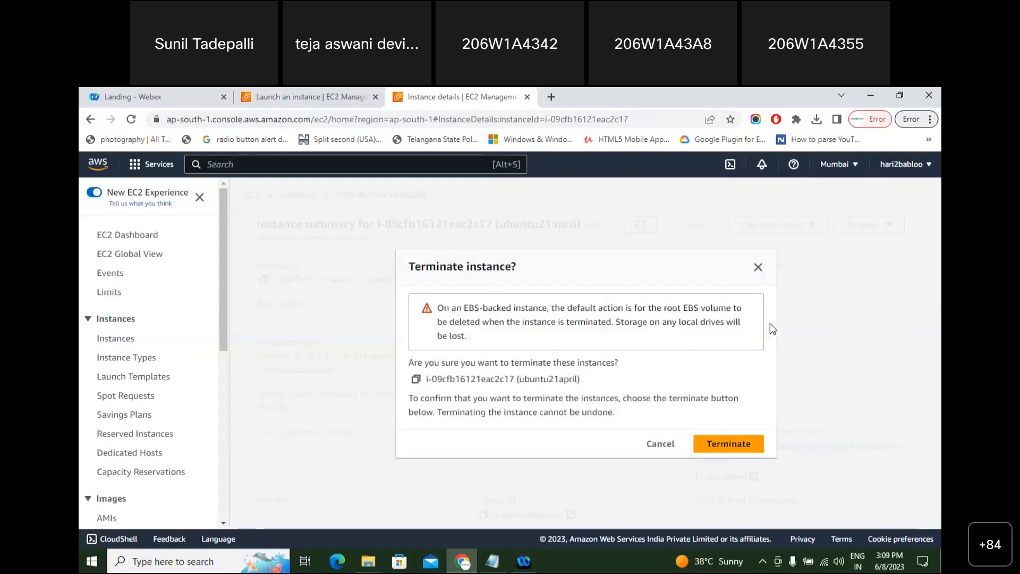
{"action": "left_click", "coordinate": [720, 445]}
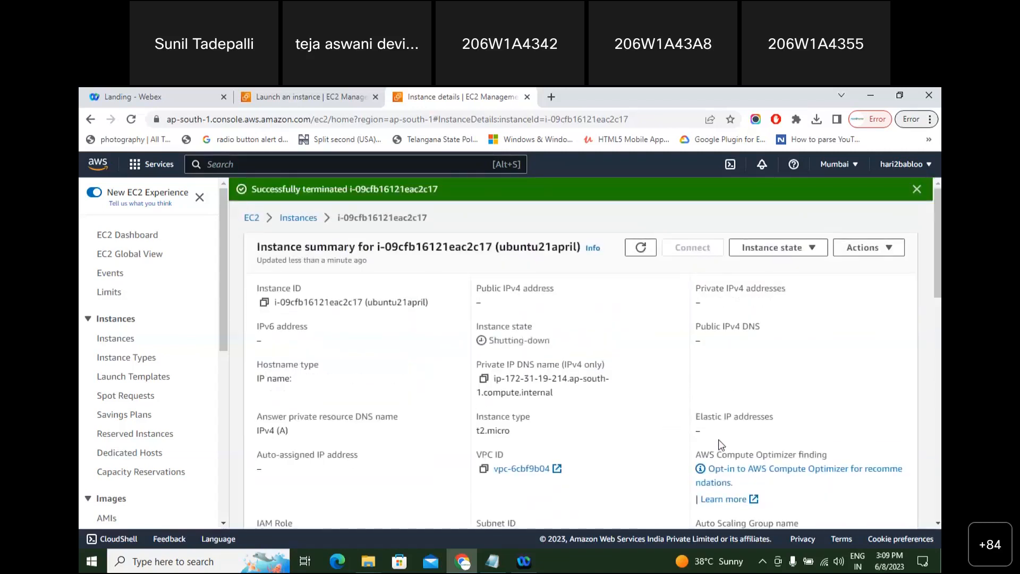
Return to the instances list and examine the instance state of ubuntu21april, clearing the row selection
{"action": "left_click", "coordinate": [307, 218]}
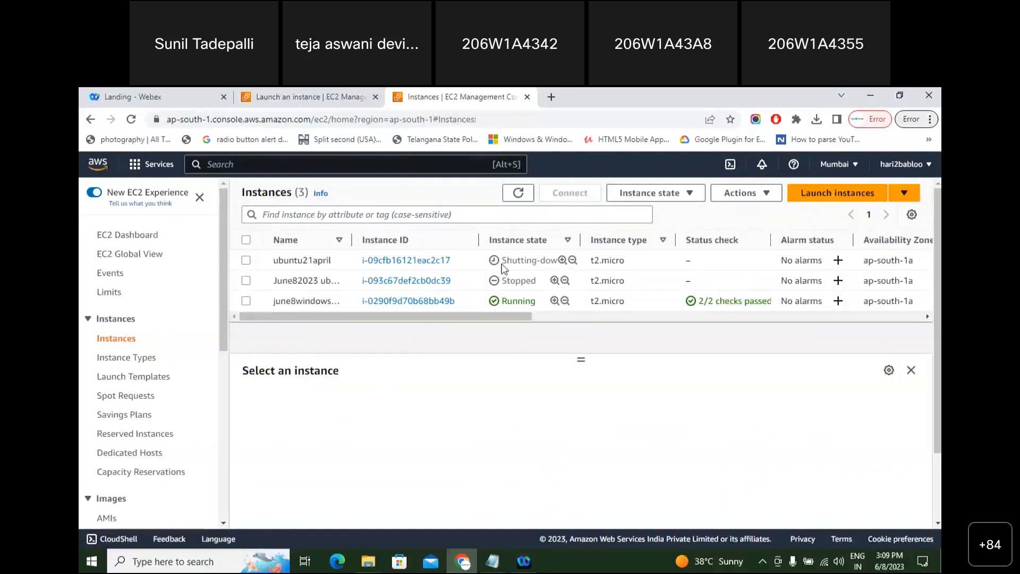
{"action": "left_click_drag", "start_coordinate": [503, 264], "coordinate": [549, 265]}
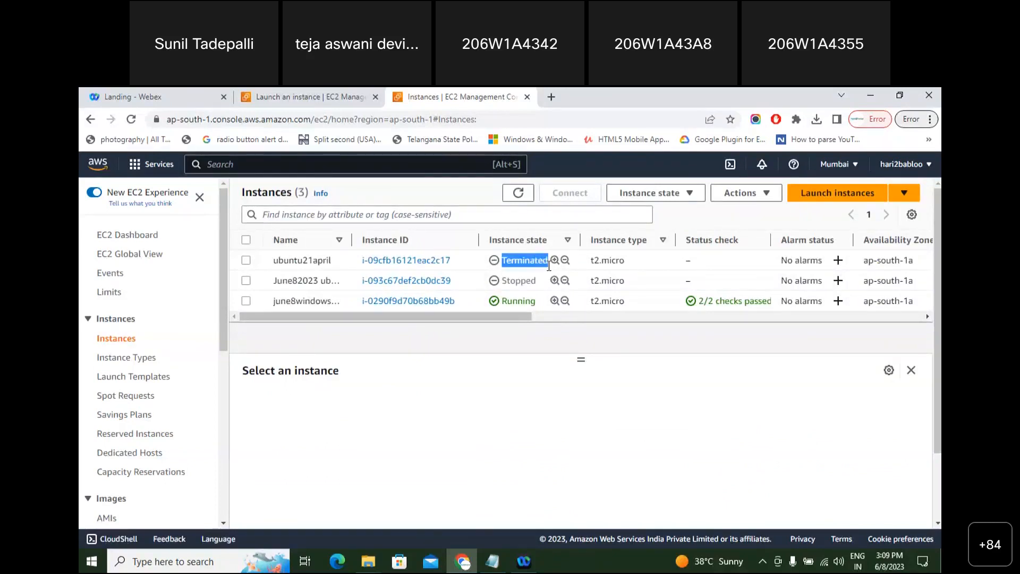
{"action": "left_click_drag", "start_coordinate": [549, 265], "coordinate": [549, 266]}
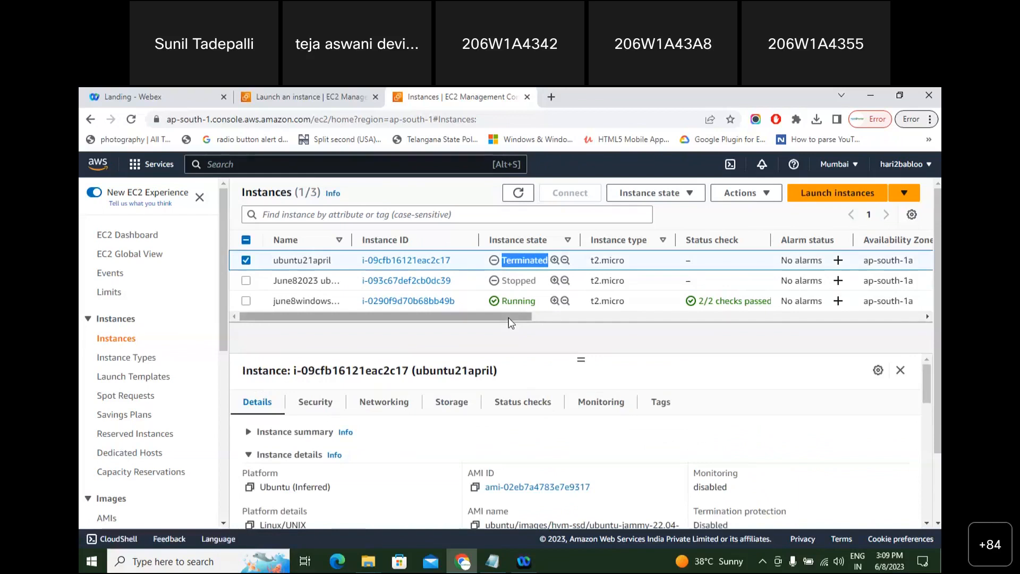
{"action": "left_click", "coordinate": [458, 333]}
{"action": "left_click", "coordinate": [245, 240]}
{"action": "left_click", "coordinate": [246, 240]}
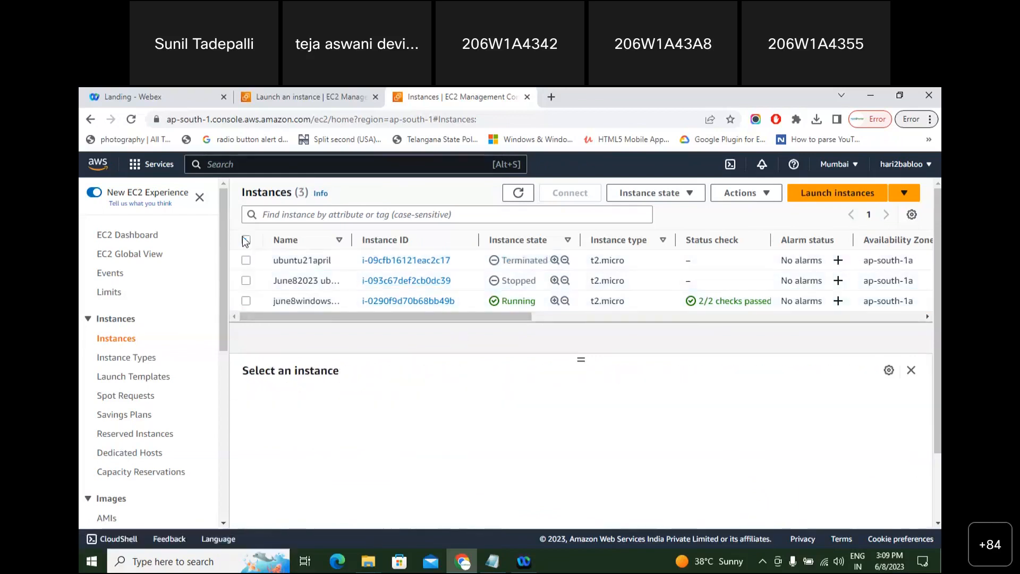
{"action": "double_click", "coordinate": [503, 260]}
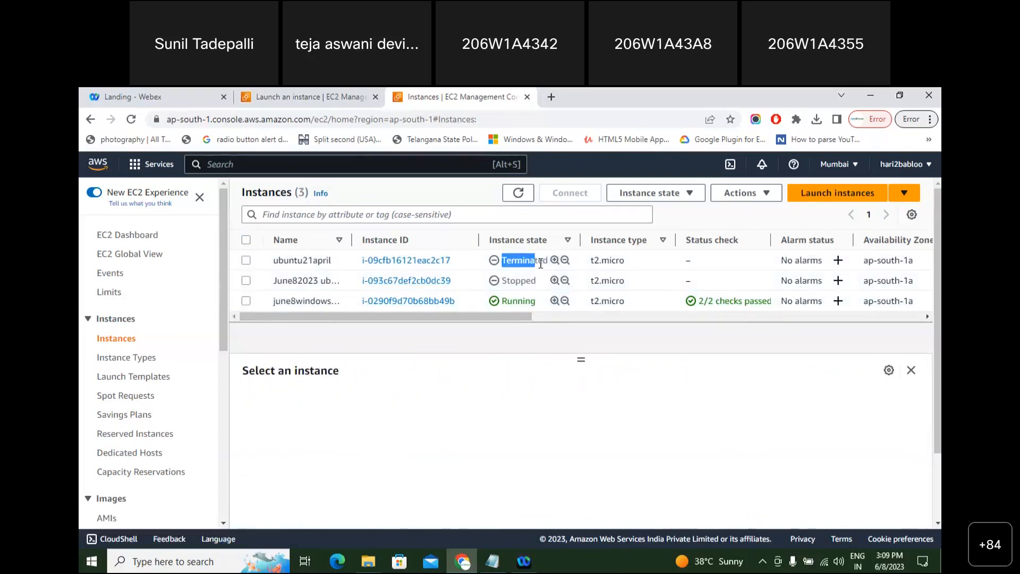
Refresh the instances list and highlight ubuntu21april's state, name and instance ID
{"action": "left_click", "coordinate": [519, 193]}
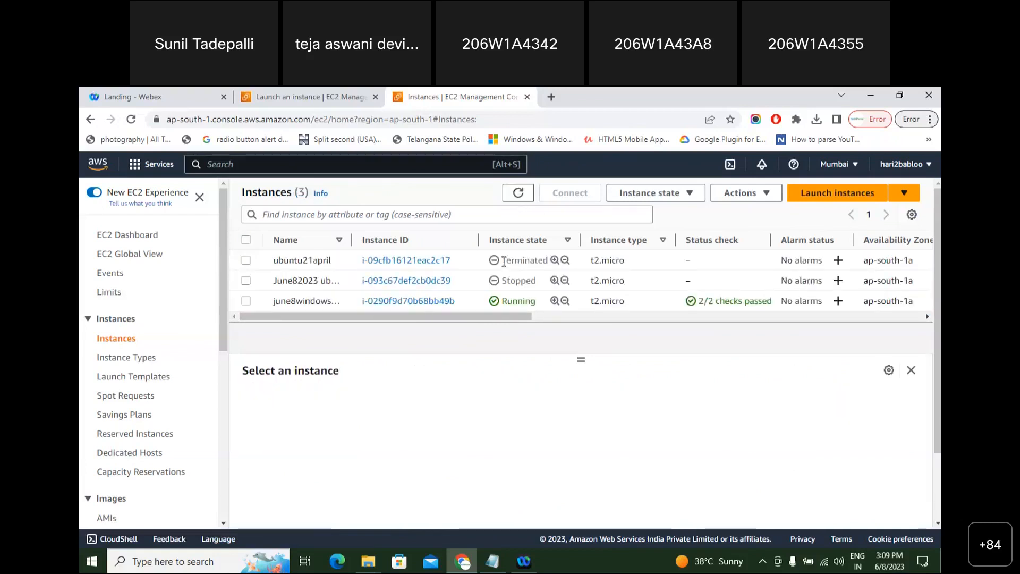
{"action": "left_click_drag", "start_coordinate": [502, 261], "coordinate": [514, 261]}
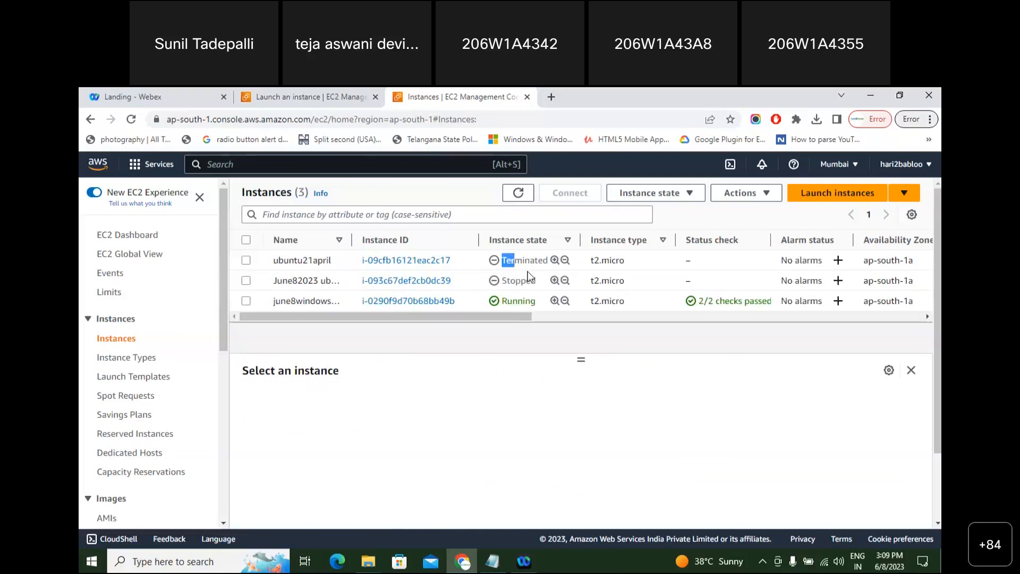
{"action": "double_click", "coordinate": [546, 260]}
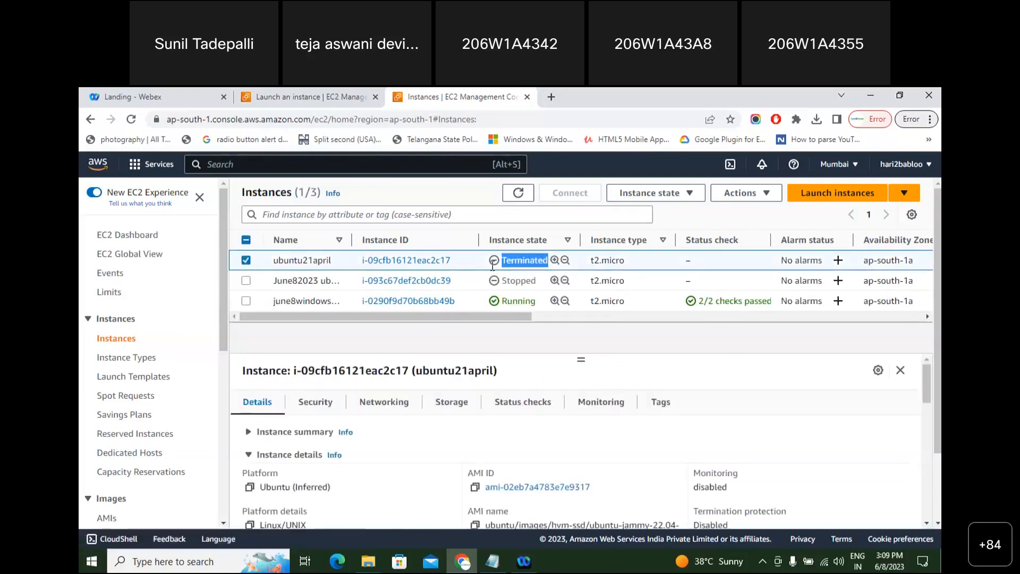
{"action": "double_click", "coordinate": [317, 260]}
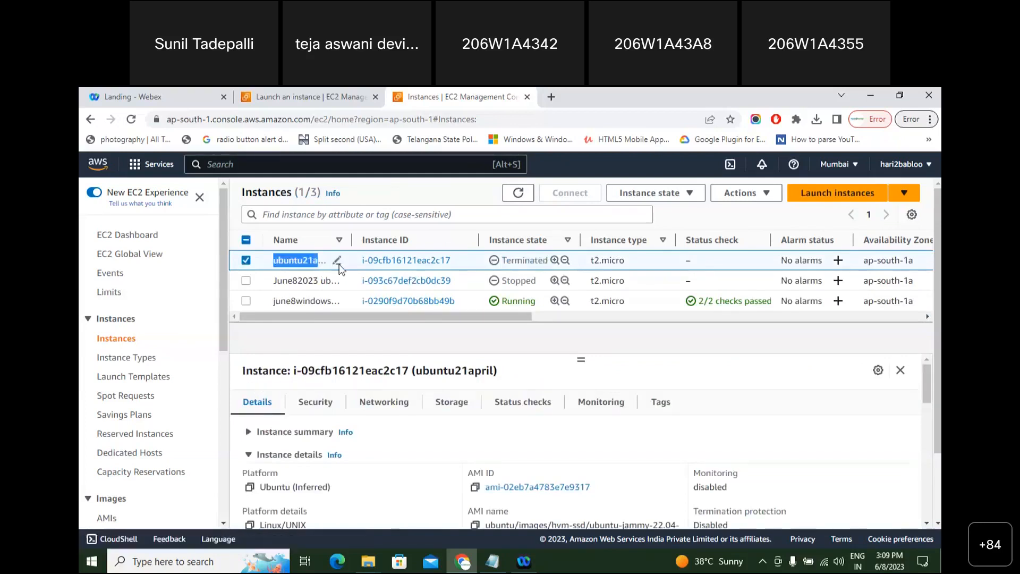
{"action": "left_click_drag", "start_coordinate": [341, 269], "coordinate": [373, 271]}
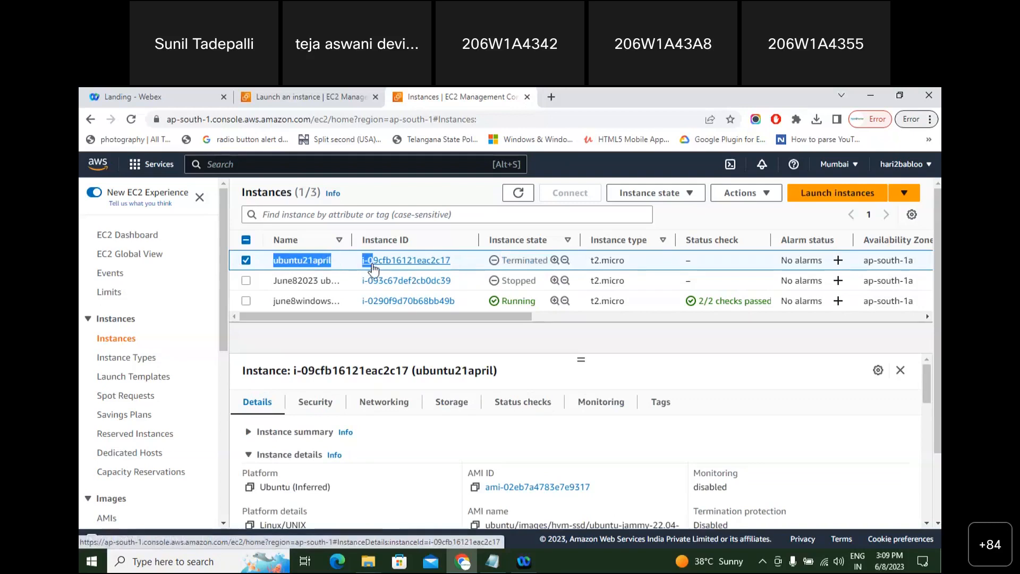
{"action": "left_click_drag", "start_coordinate": [461, 267], "coordinate": [361, 261]}
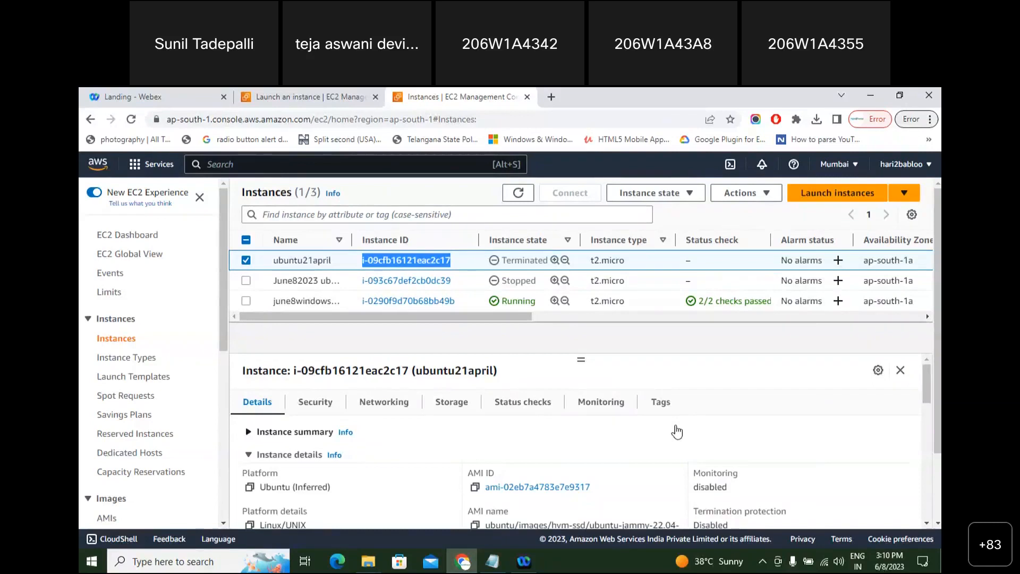
Switch to the Notepad notes and select both numbered tasks under the "Tasks:" heading
{"action": "left_click", "coordinate": [493, 562]}
{"action": "key", "text": "shift+Down"}
{"action": "key", "text": "shift+Down"}
{"action": "key", "text": "shift+Down"}
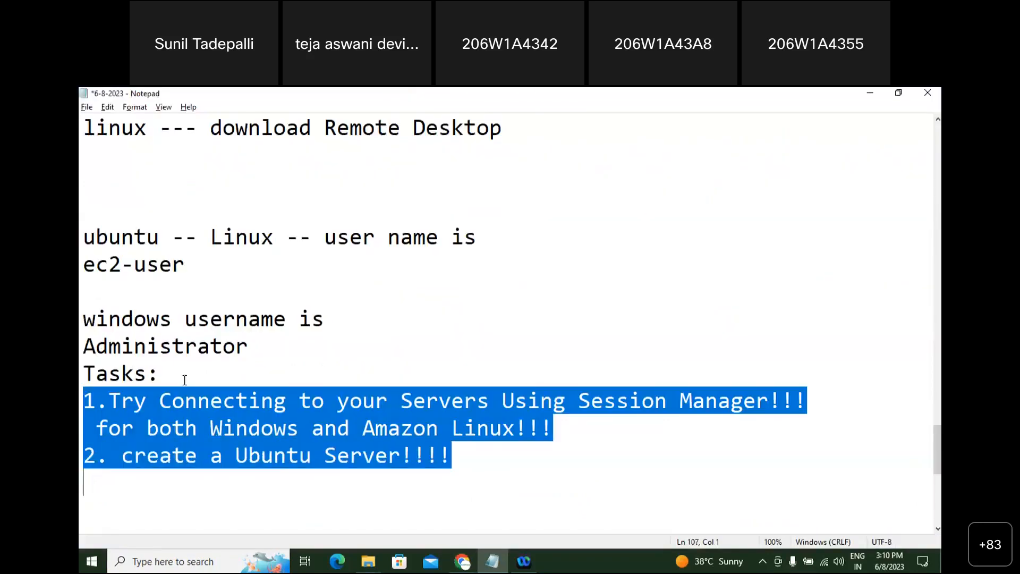
Remove the space after "2." in the second task so it reads "2.create a Ubuntu Server!!!!"
{"action": "key", "text": "Up"}
{"action": "key", "text": "Right"}
{"action": "key", "text": "Right"}
{"action": "key", "text": "Right"}
{"action": "key", "text": "BackSpace"}
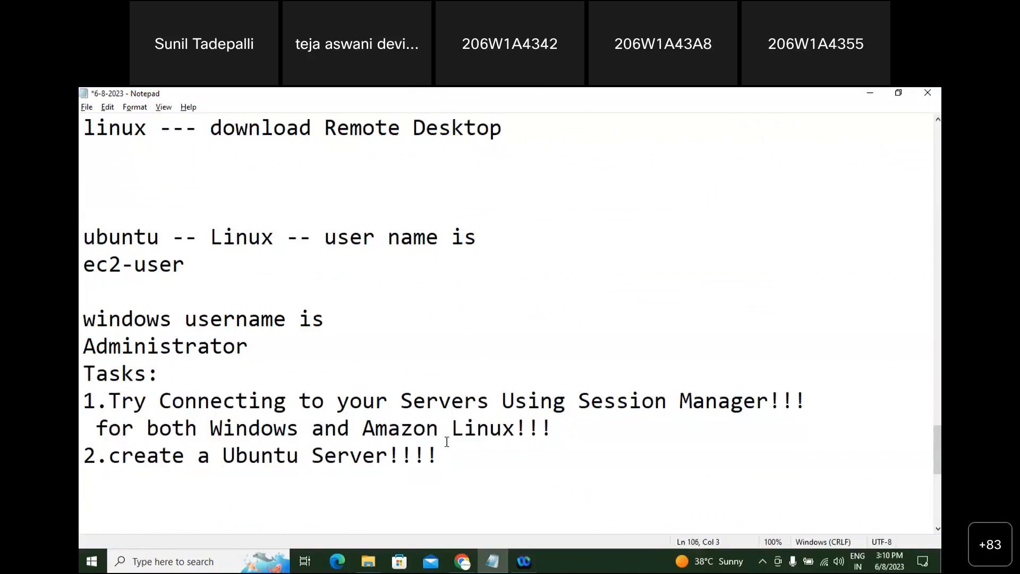
Add the entry "1.Load Balancer" below the tasks, leaving two blank lines after the Ubuntu Server task
{"action": "key", "text": "Down"}
{"action": "key", "text": "Return"}
{"action": "key", "text": "Up"}
{"action": "scroll", "coordinate": [447, 442], "scroll_direction": "down", "scroll_amount": 2}
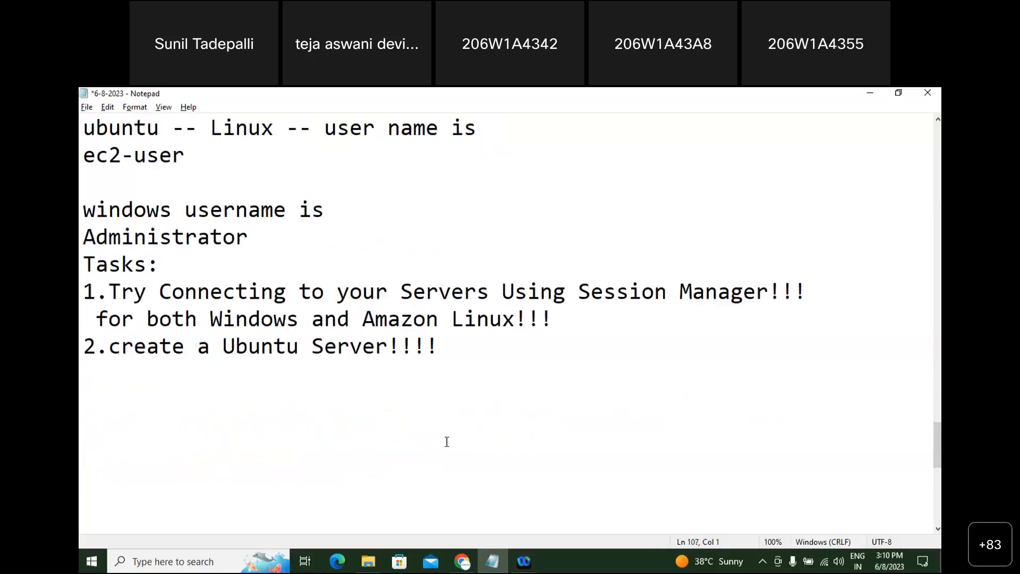
{"action": "key", "text": "BackSpace"}
{"action": "key", "text": "Return"}
{"action": "key", "text": "Return"}
{"action": "key", "text": "Return"}
{"action": "type", "text": "1."}
{"action": "type", "text": "Load "}
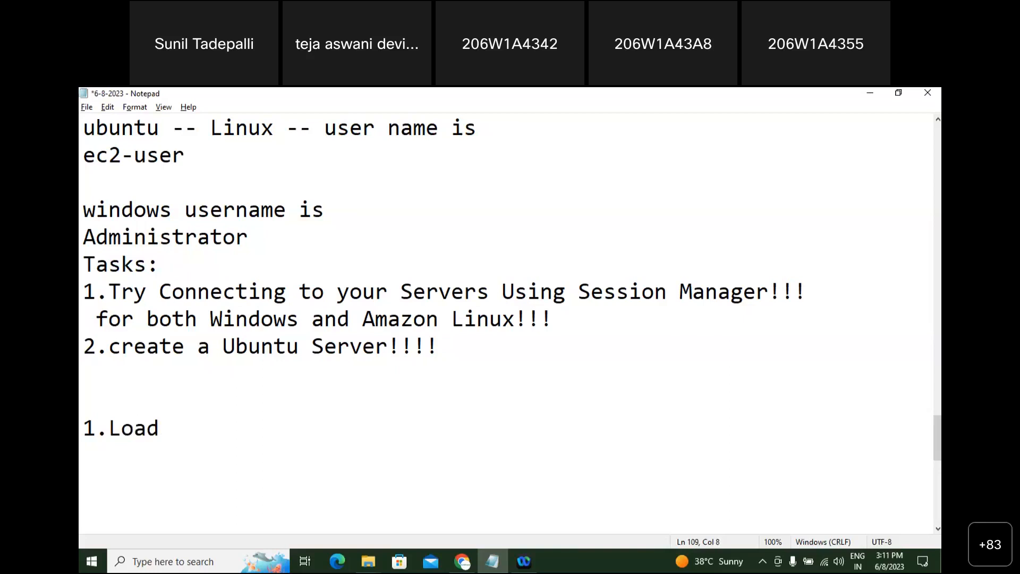
{"action": "type", "text": "Balam"}
{"action": "key", "text": "BackSpace"}
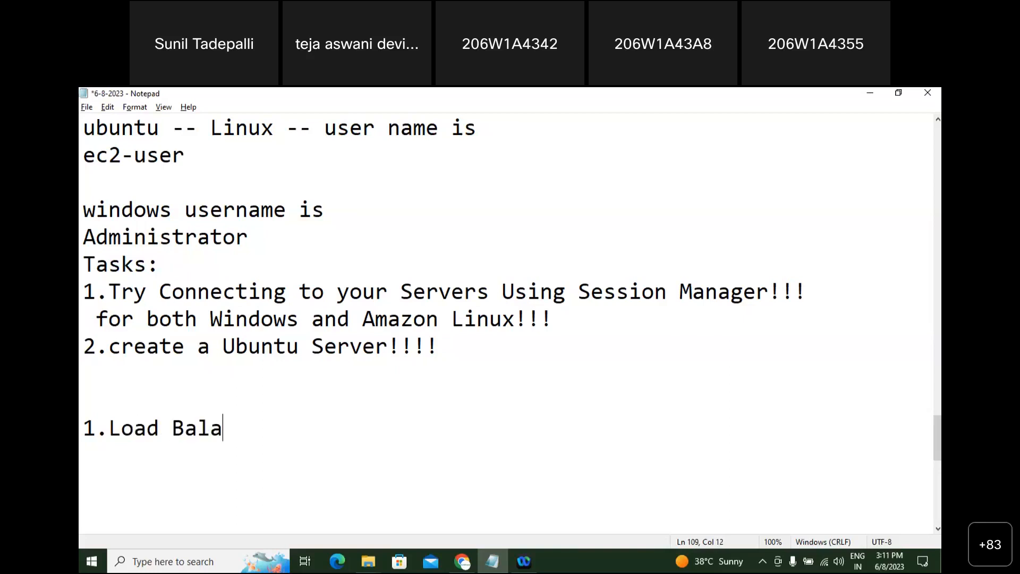
{"action": "type", "text": "ncer"}
Add "2.Autoscaling!!!" on the line below the Load Balancer entry
{"action": "key", "text": "Return"}
{"action": "type", "text": "2."}
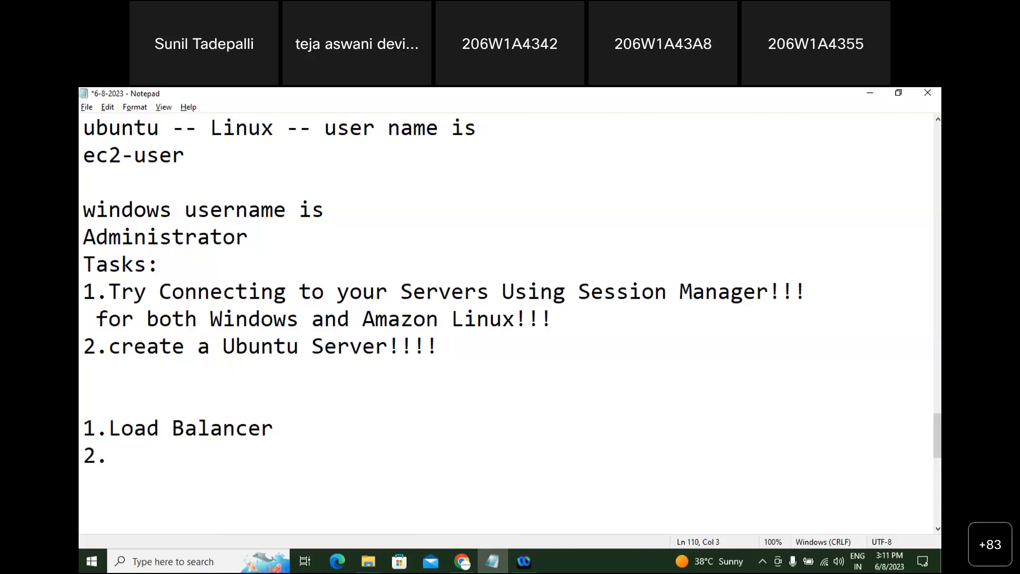
{"action": "type", "text": "Autos"}
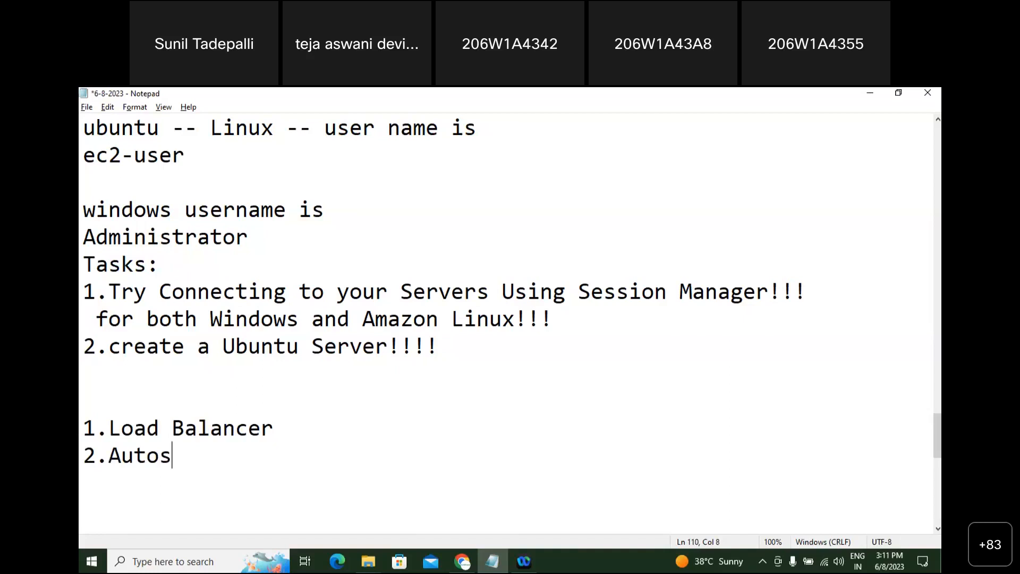
{"action": "type", "text": "caling!"}
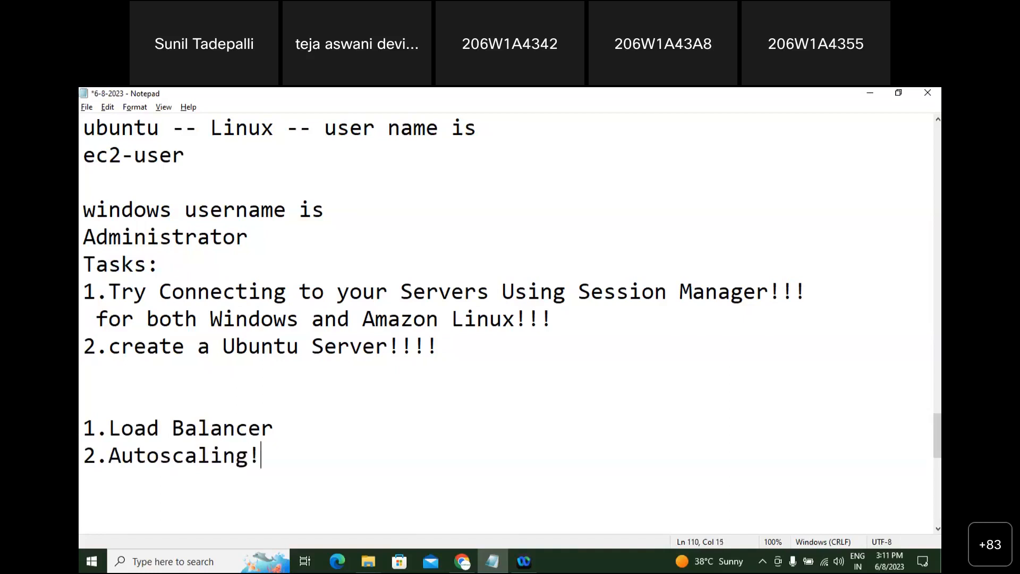
{"action": "type", "text": "!!"}
Highlight the words "Load Balancer" in the first entry of the new list
{"action": "key", "text": "Up"}
{"action": "key", "text": "Up"}
{"action": "key", "text": "Up"}
{"action": "key", "text": "Down"}
{"action": "key", "text": "Down"}
{"action": "key", "text": "Right"}
{"action": "key", "text": "Right"}
{"action": "key", "text": "shift+Right"}
{"action": "key", "text": "shift+Right"}
{"action": "key", "text": "shift+Right"}
{"action": "key", "text": "shift+Right"}
{"action": "key", "text": "shift+Right"}
{"action": "key", "text": "shift+Right"}
{"action": "key", "text": "shift+Right"}
{"action": "key", "text": "shift+Right"}
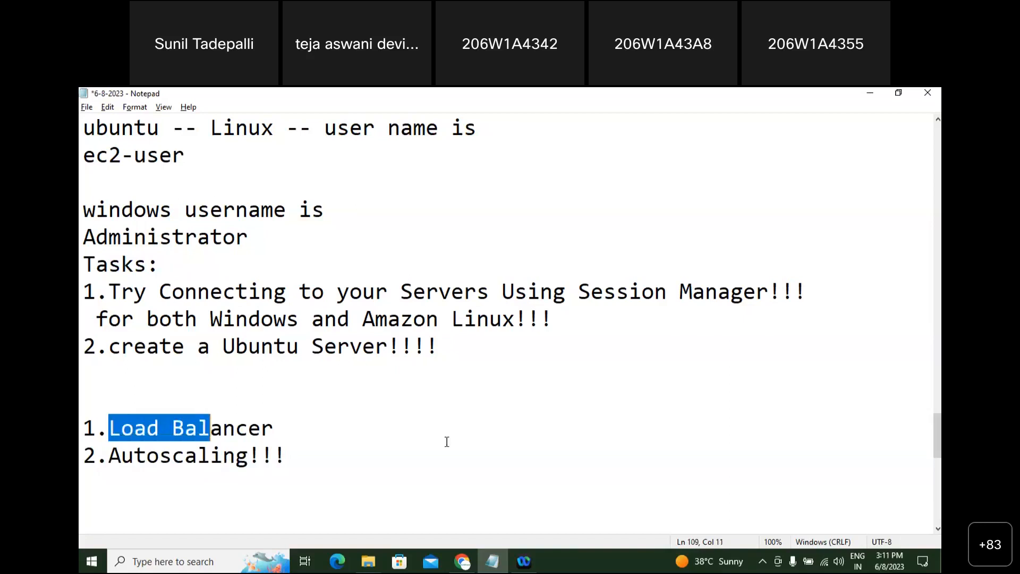
{"action": "key", "text": "shift+Right"}
{"action": "key", "text": "shift+Right"}
{"action": "key", "text": "shift+Right"}
{"action": "key", "text": "shift+Right"}
Highlight the word "Autoscaling" in the second entry, leaving out its exclamation marks
{"action": "key", "text": "Down"}
{"action": "key", "text": "Right"}
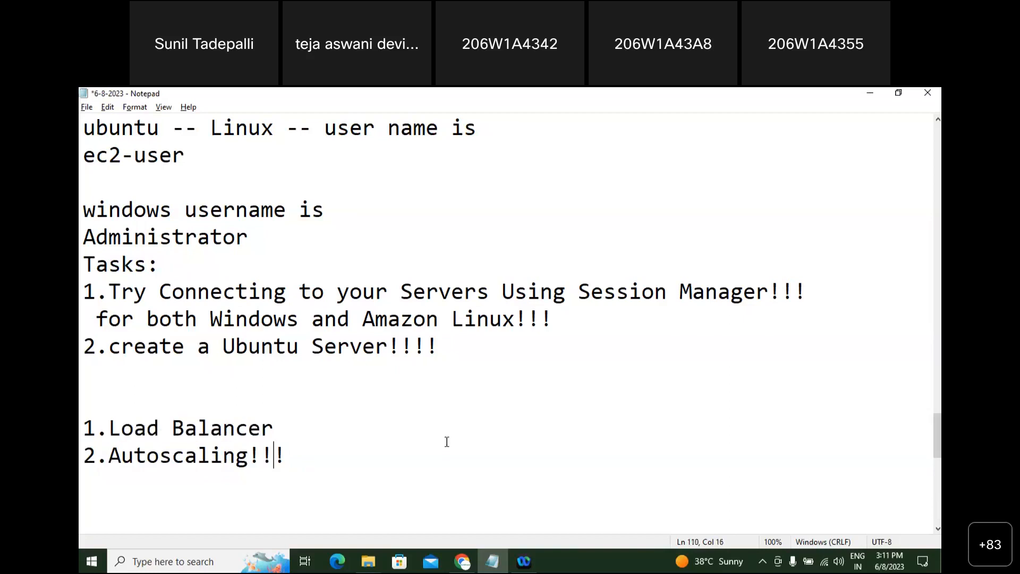
{"action": "key", "text": "Left"}
{"action": "key", "text": "Left"}
{"action": "key", "text": "shift+Left"}
{"action": "key", "text": "shift+Left"}
{"action": "key", "text": "shift+Left"}
{"action": "key", "text": "shift+Left"}
{"action": "key", "text": "shift+Left"}
{"action": "key", "text": "shift+Left"}
{"action": "key", "text": "shift+Left"}
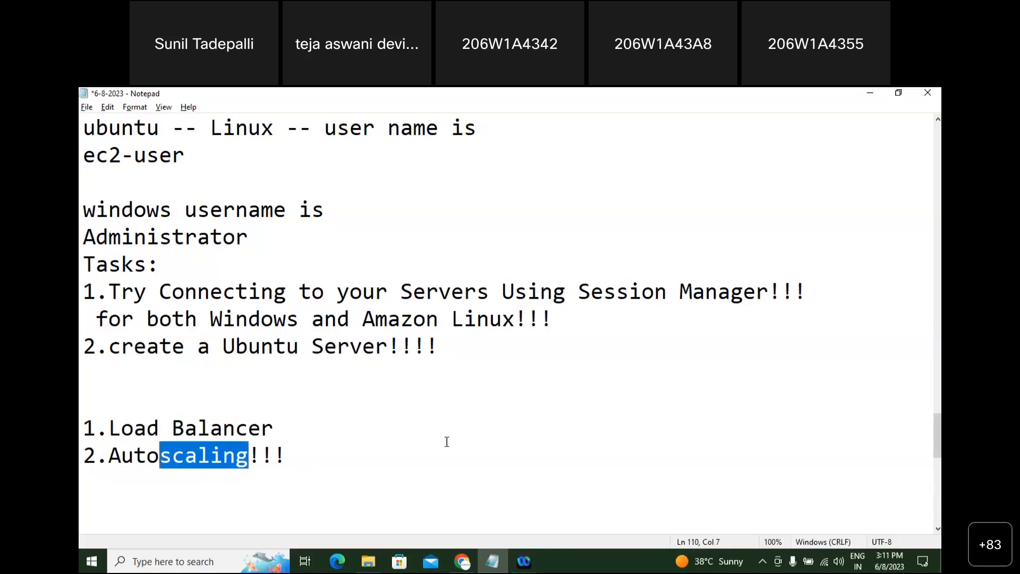
{"action": "key", "text": "shift+Left"}
{"action": "key", "text": "shift+Left"}
{"action": "key", "text": "shift+Left"}
{"action": "key", "text": "shift+Left"}
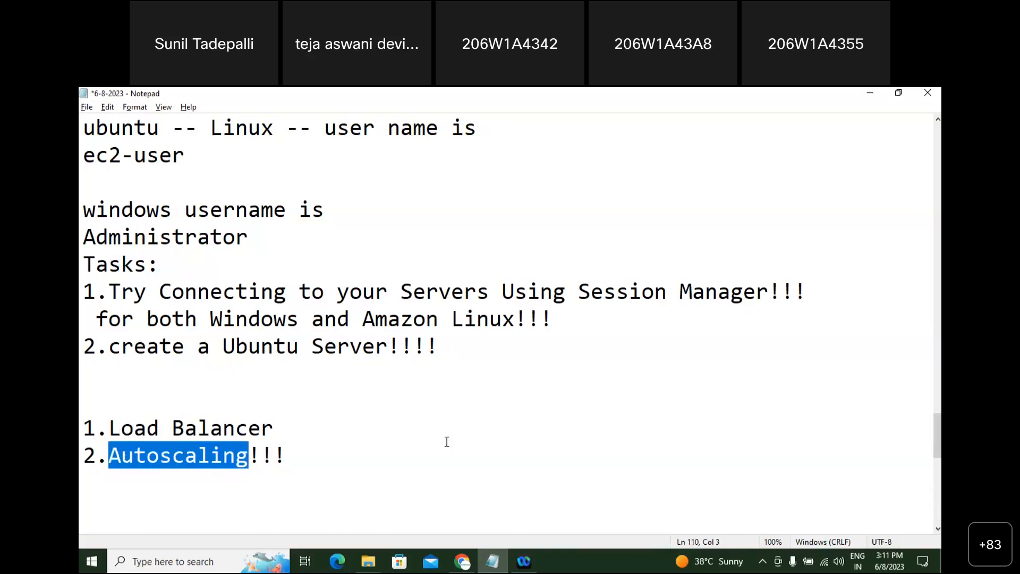
Select both the Load Balancer and Autoscaling lines together
{"action": "key", "text": "Up"}
{"action": "key", "text": "Up"}
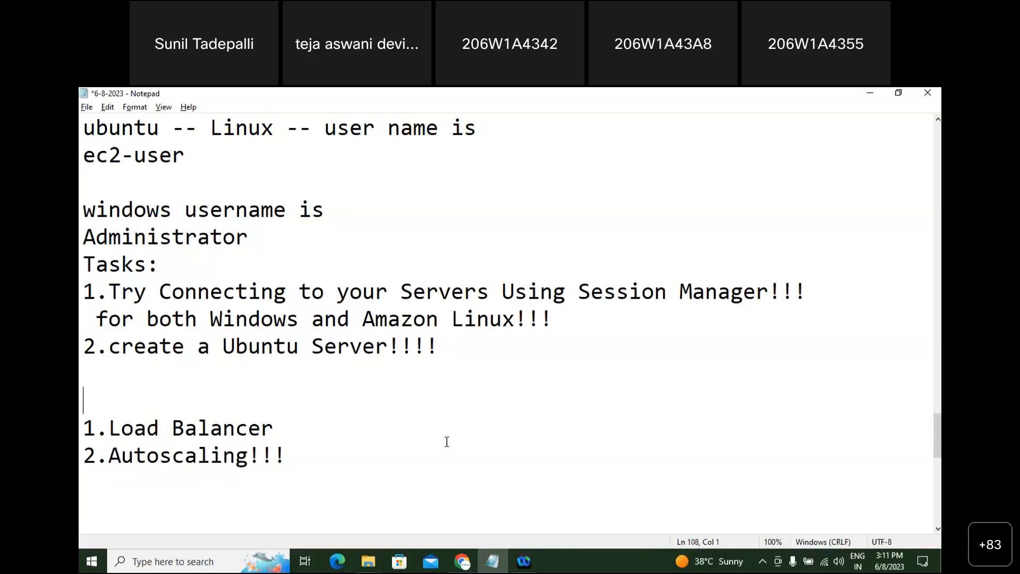
{"action": "key", "text": "Down"}
{"action": "key", "text": "shift+Down"}
{"action": "key", "text": "shift+Down"}
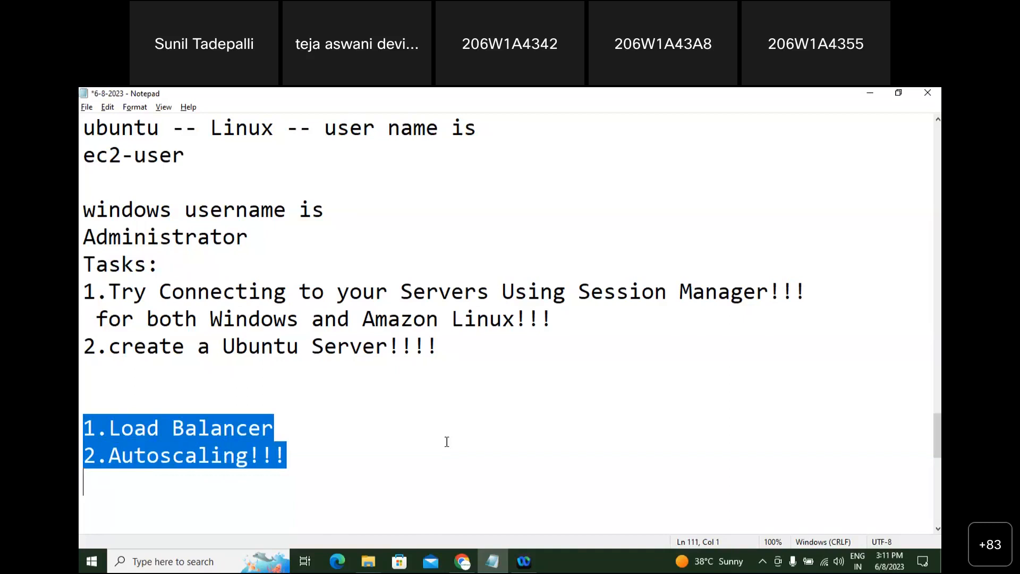
Insert a new line above "1.Load Balancer" and begin it with "2-"
{"action": "key", "text": "Left"}
{"action": "key", "text": "Return"}
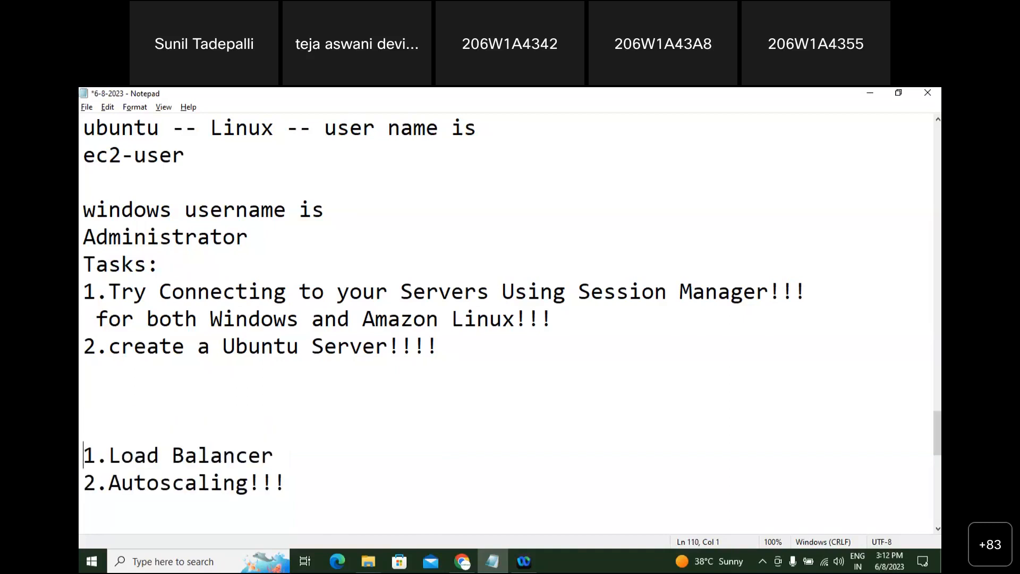
{"action": "key", "text": "Up"}
{"action": "type", "text": "2-"}
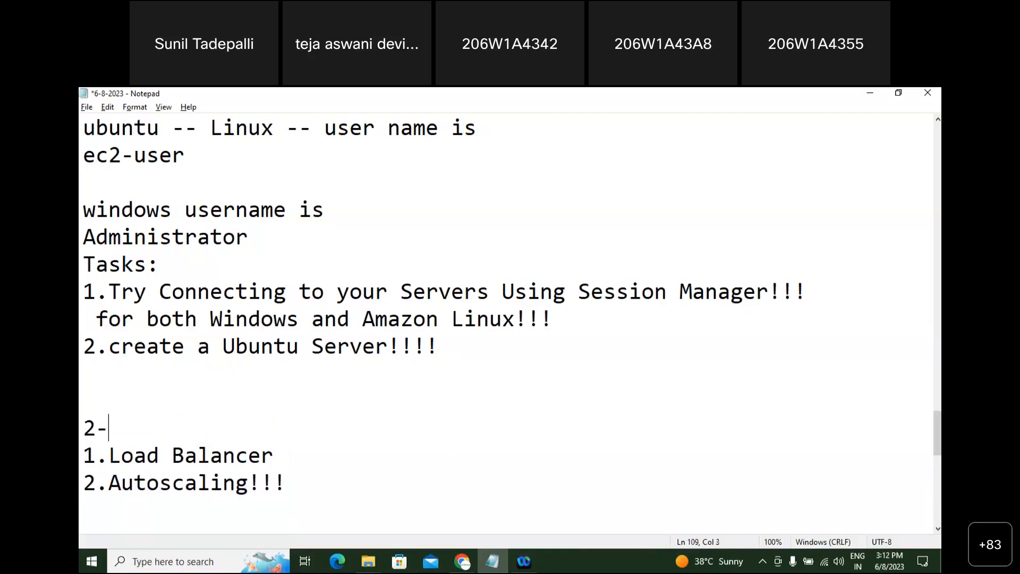